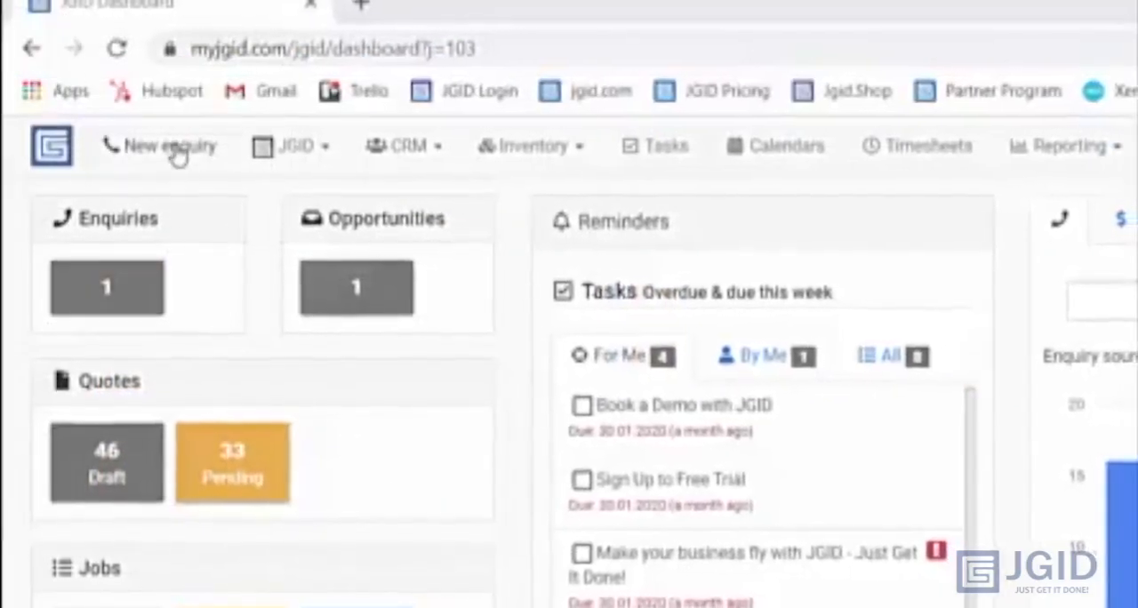
- Start a new enquiry and select Property Management Services as the client
{"action": "left_click", "coordinate": [171, 147]}
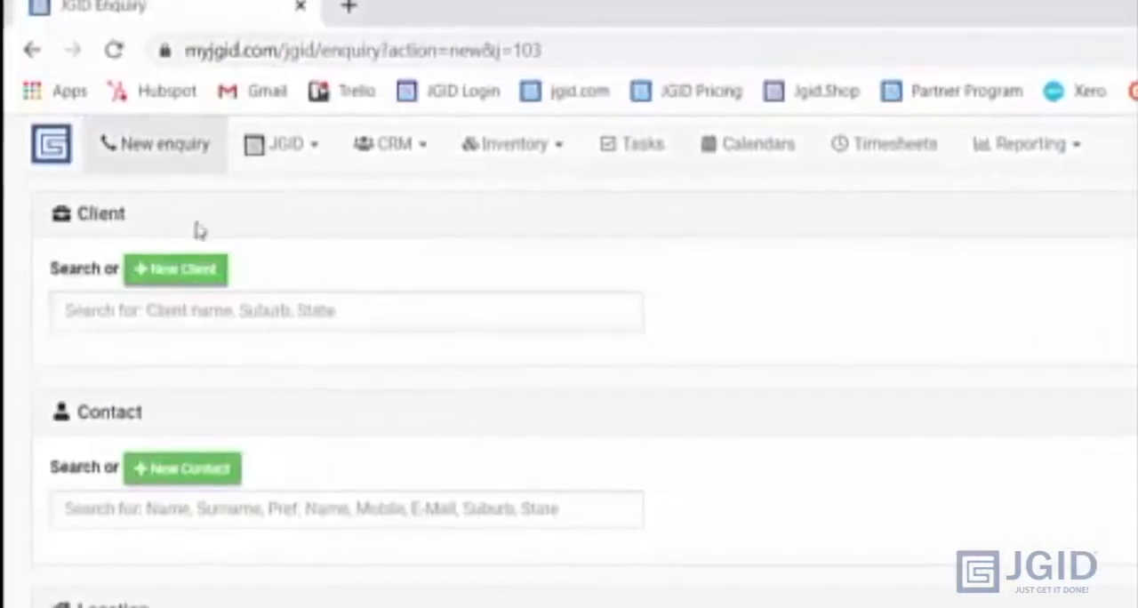
{"action": "left_click", "coordinate": [183, 311]}
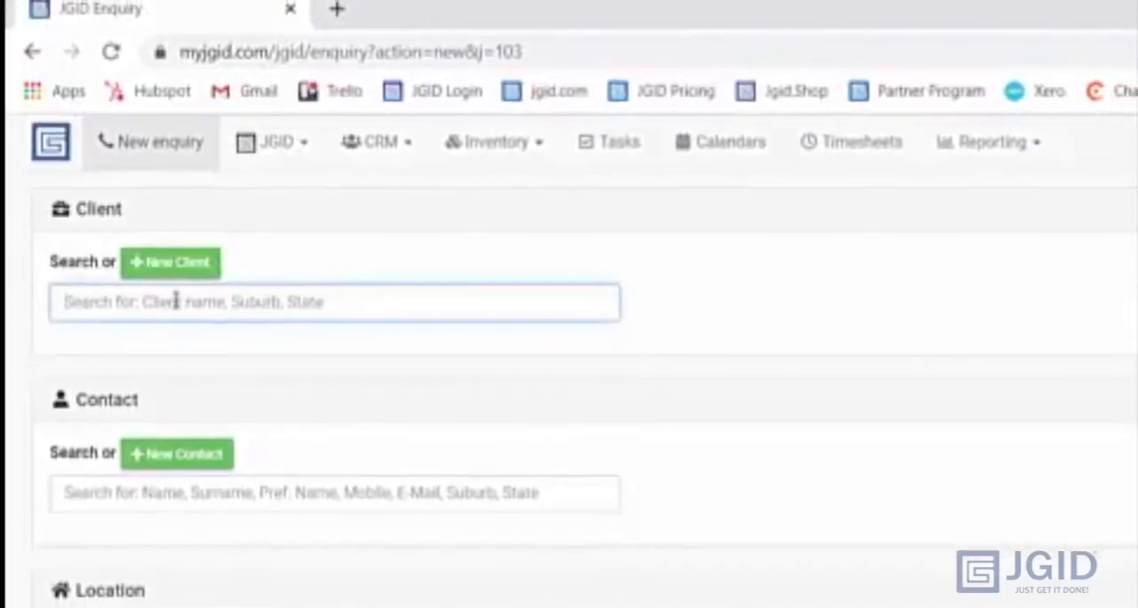
{"action": "type", "text": "prop"}
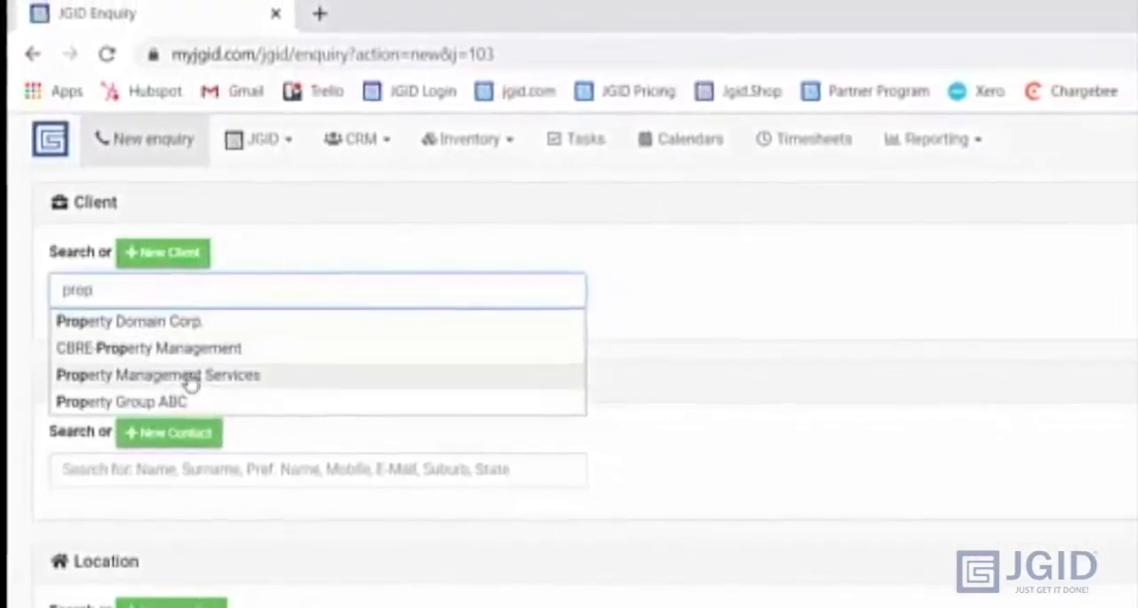
{"action": "left_click", "coordinate": [189, 377]}
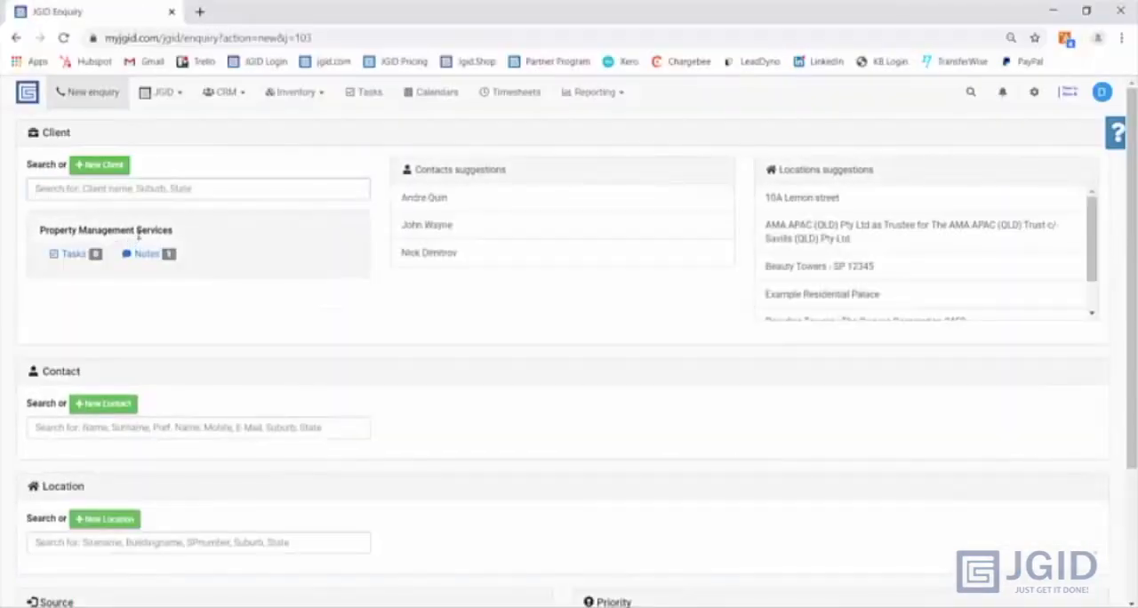
- Assign the second suggested contact and the suggested location Paradise Towers - The Owners Corporation 3452 to the enquiry
{"action": "left_click", "coordinate": [448, 231]}
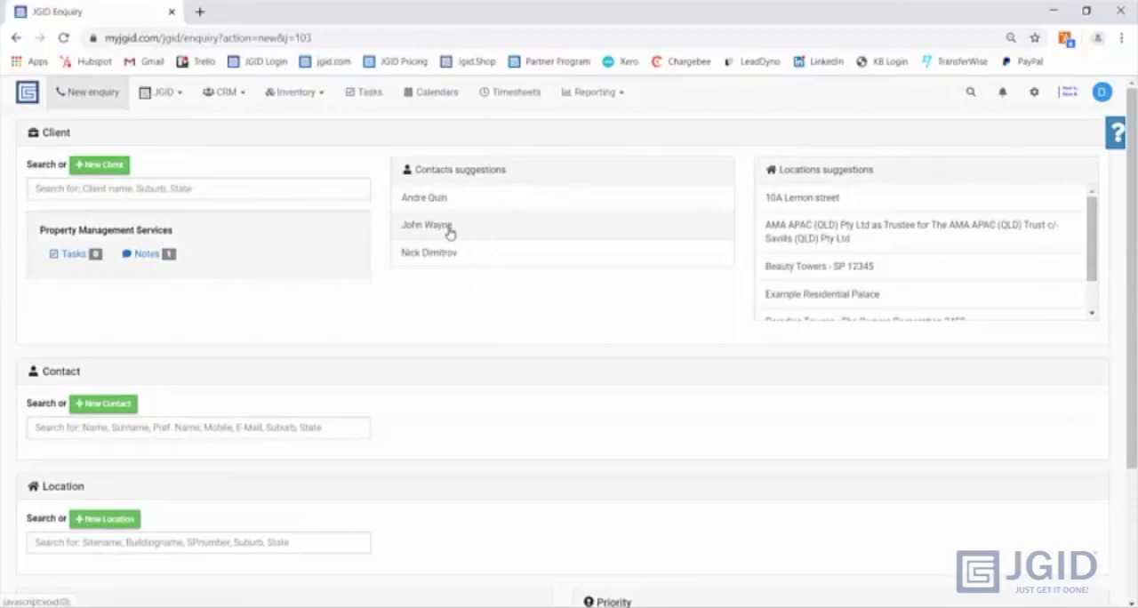
{"action": "scroll", "coordinate": [875, 224], "scroll_direction": "down", "scroll_amount": 1}
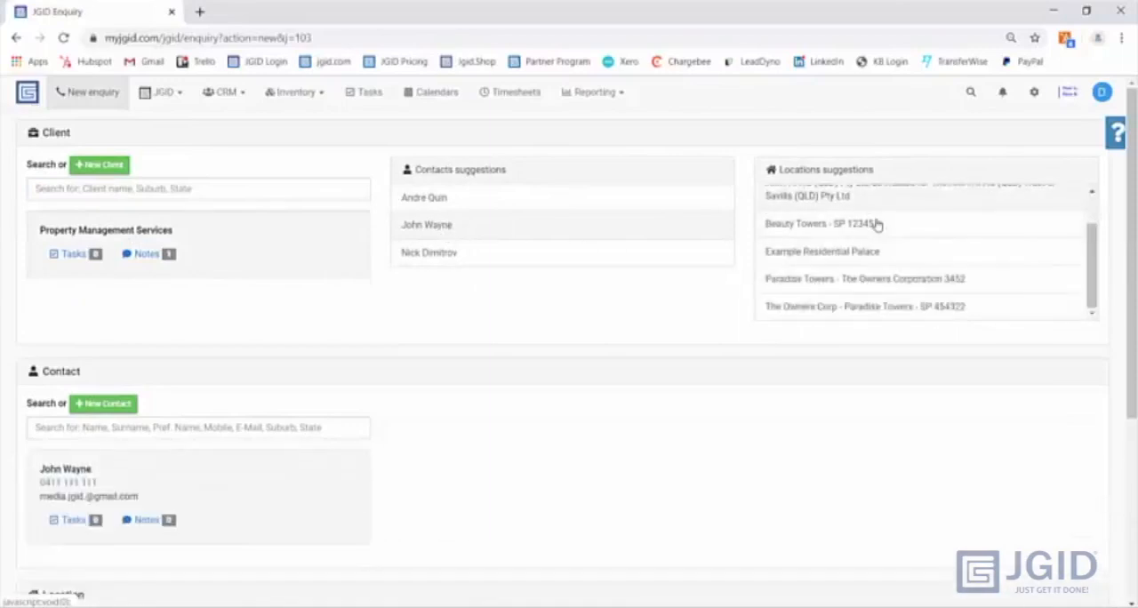
{"action": "left_click", "coordinate": [862, 282]}
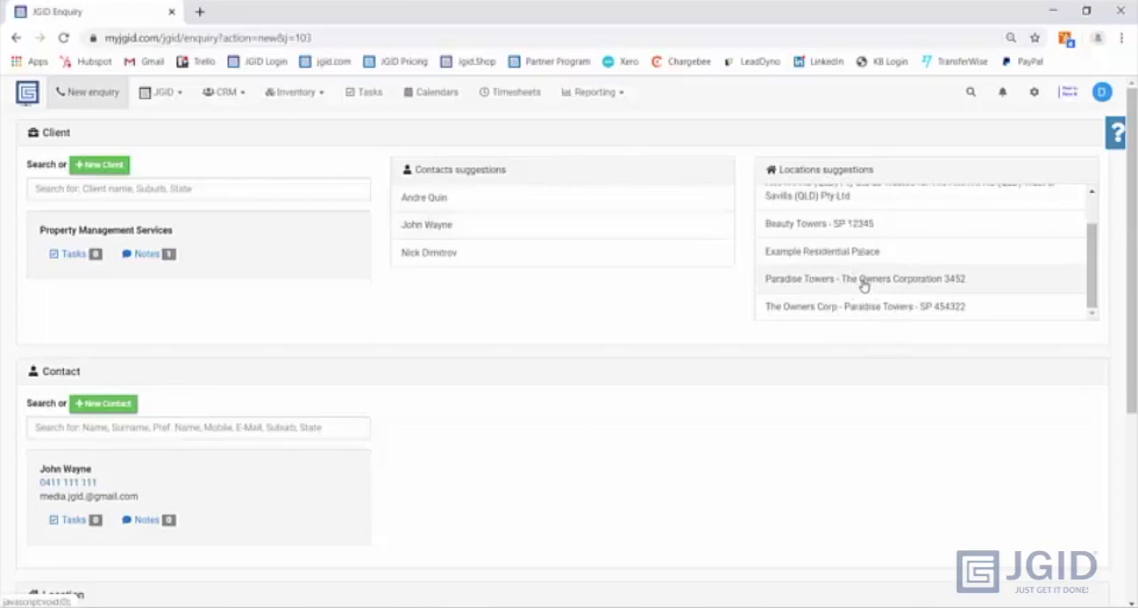
- Set the enquiry's source to Web Search and its priority to Urgent, and save the enquiry
{"action": "scroll", "coordinate": [516, 315], "scroll_direction": "down", "scroll_amount": 3}
{"action": "scroll", "coordinate": [93, 349], "scroll_direction": "down", "scroll_amount": 2}
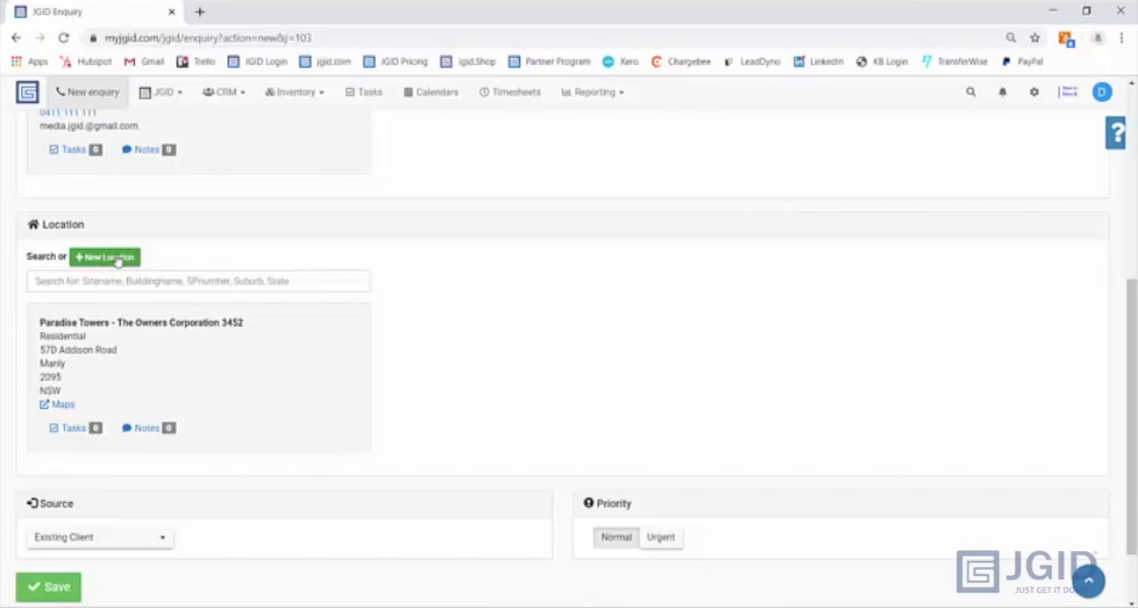
{"action": "left_click", "coordinate": [153, 537]}
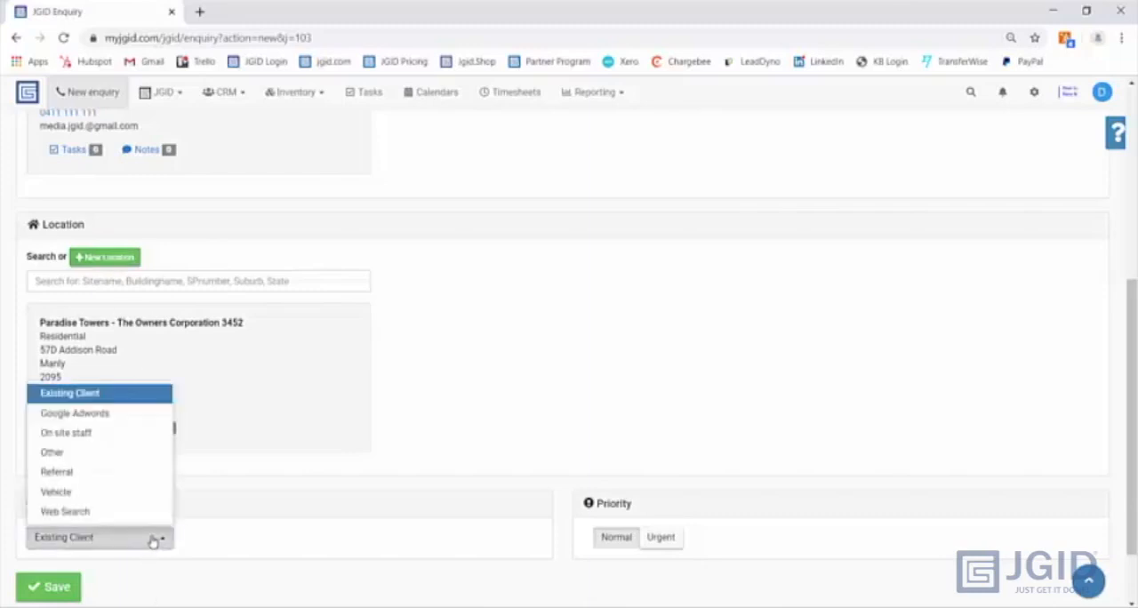
{"action": "left_click", "coordinate": [69, 513]}
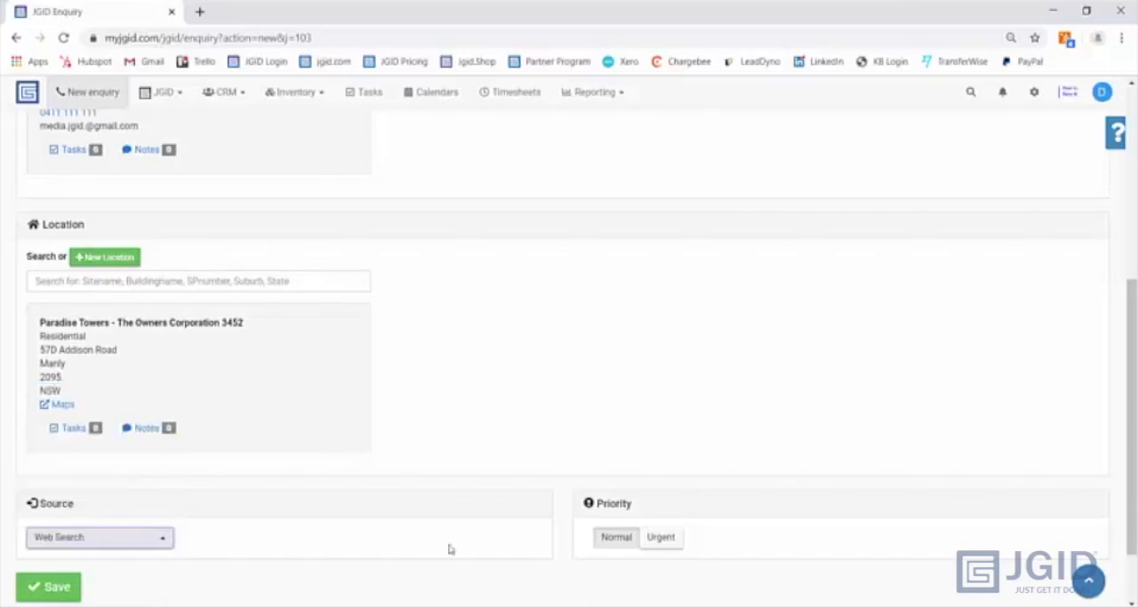
{"action": "left_click", "coordinate": [661, 538]}
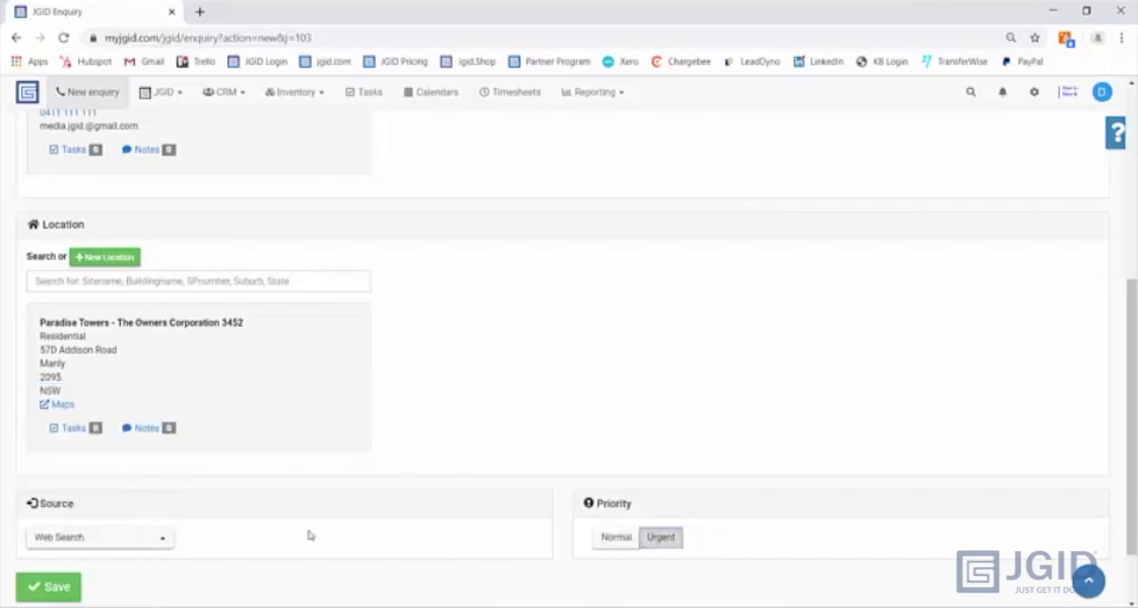
{"action": "left_click", "coordinate": [49, 587]}
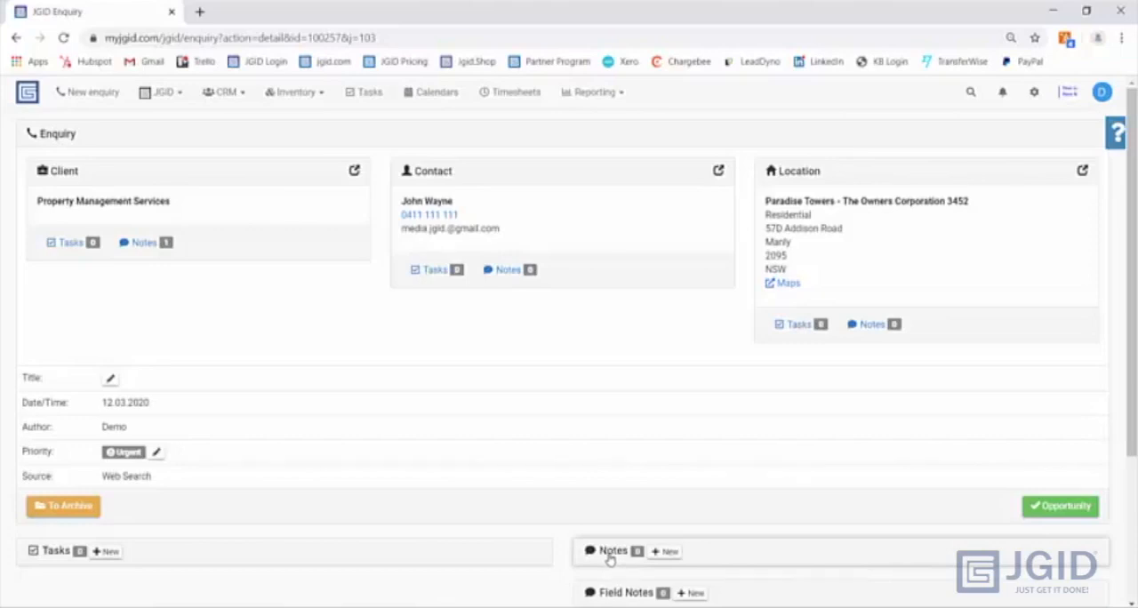
- Convert the saved enquiry into an opportunity and create a quote from it
{"action": "left_click", "coordinate": [1047, 512]}
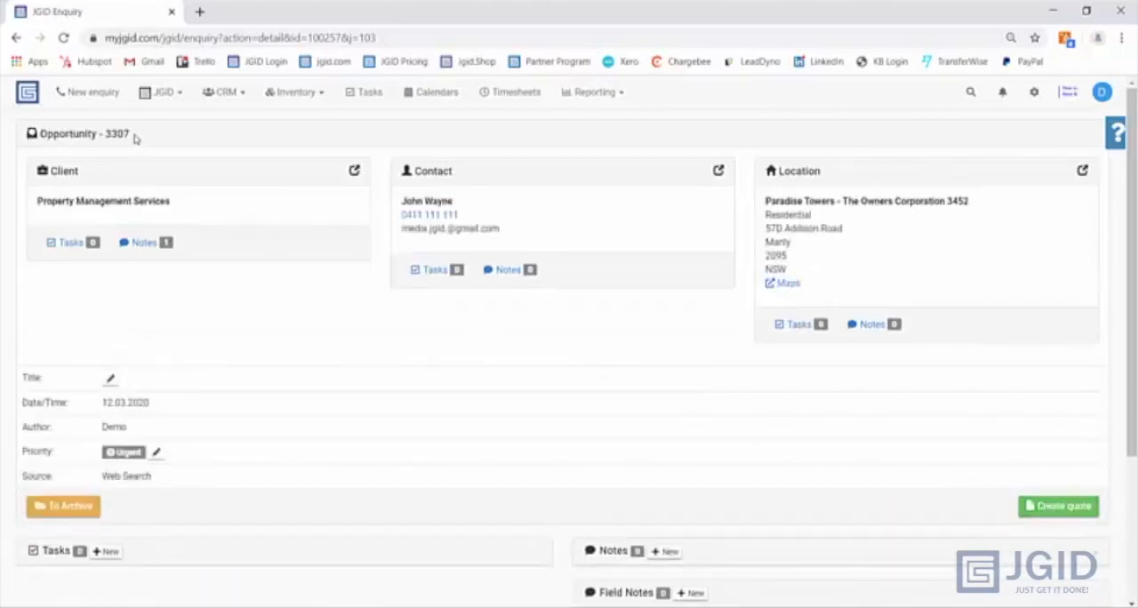
{"action": "left_click_drag", "start_coordinate": [132, 134], "coordinate": [103, 134]}
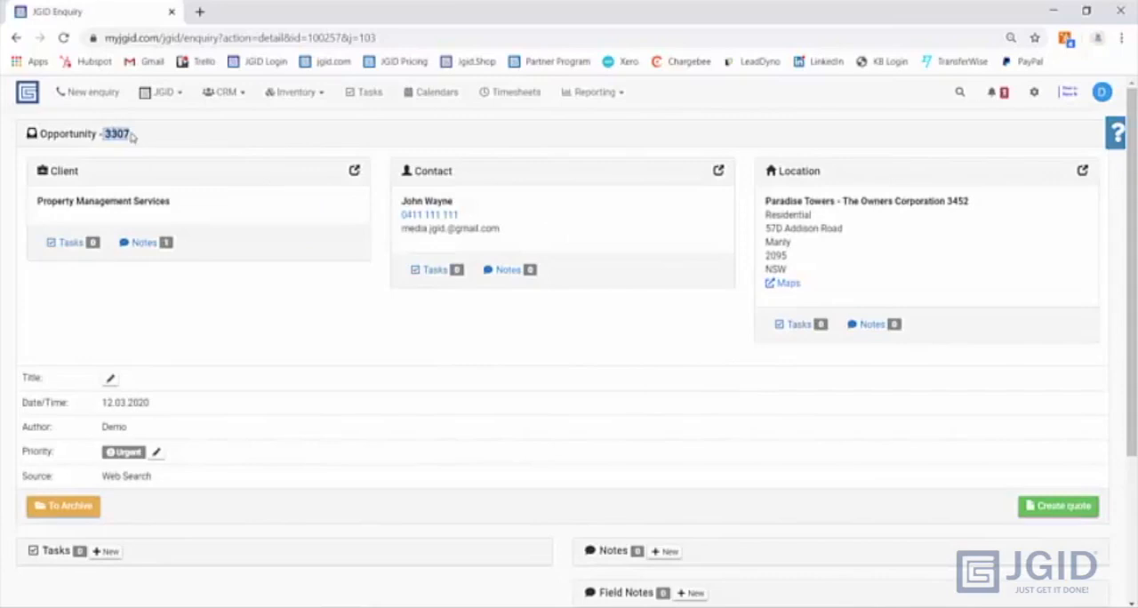
{"action": "left_click", "coordinate": [126, 134]}
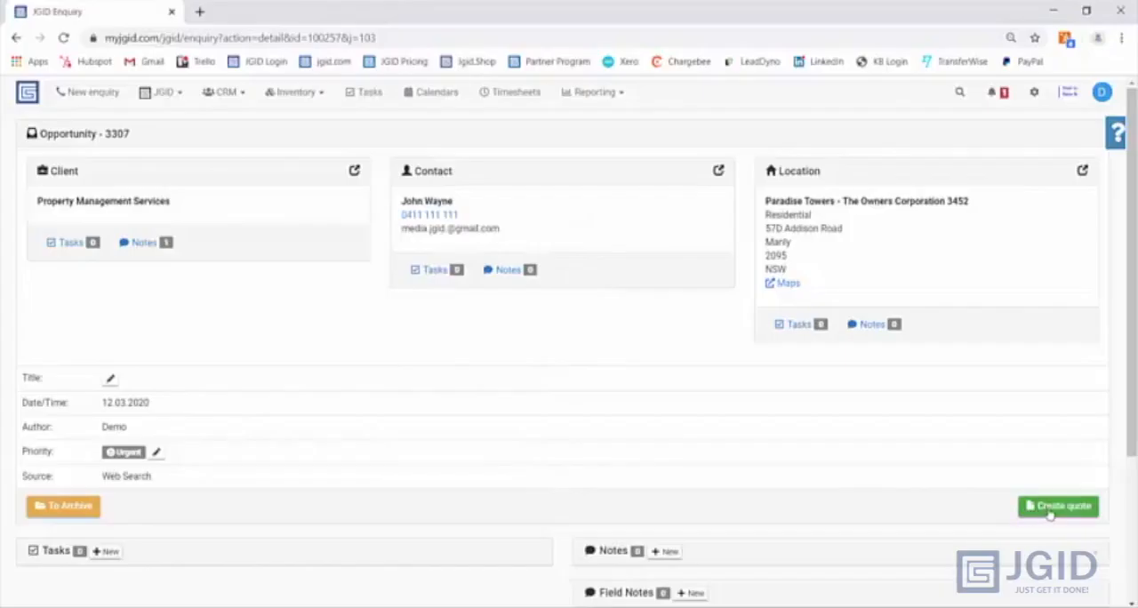
{"action": "left_click", "coordinate": [1050, 512]}
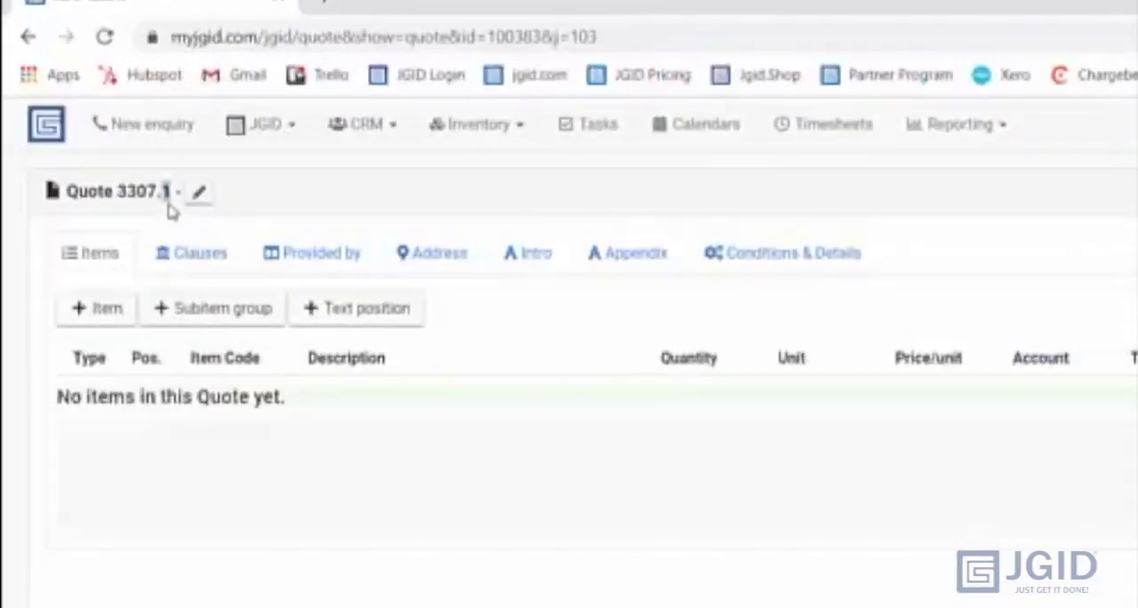
- Title the quote "anchor installation, pressure washing, painting, window clean" and save the title
{"action": "left_click", "coordinate": [200, 195]}
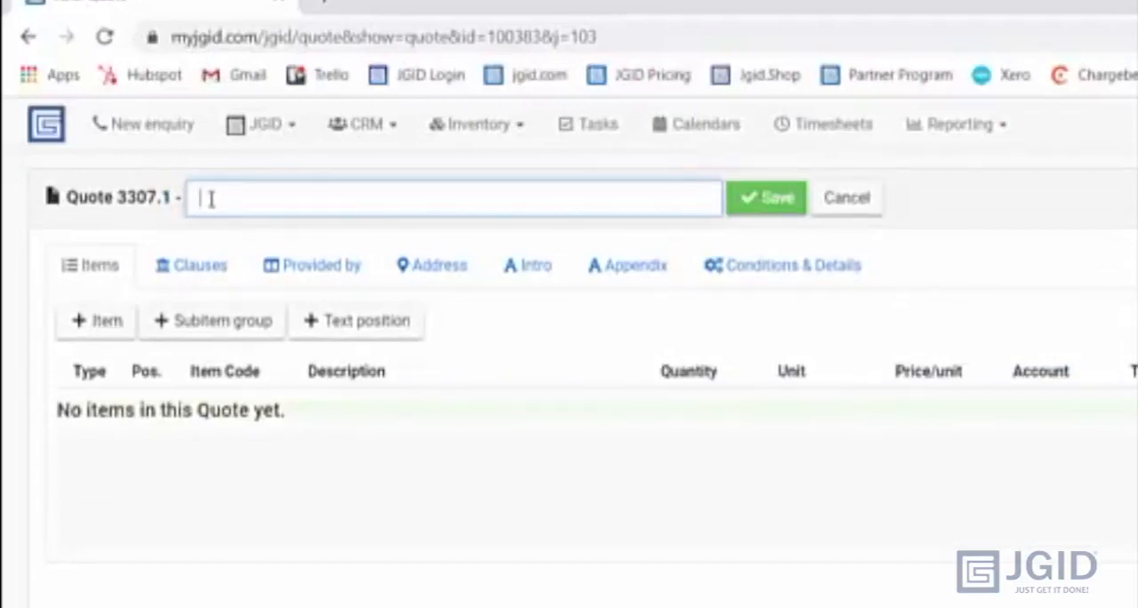
{"action": "type", "text": "anchor ins"}
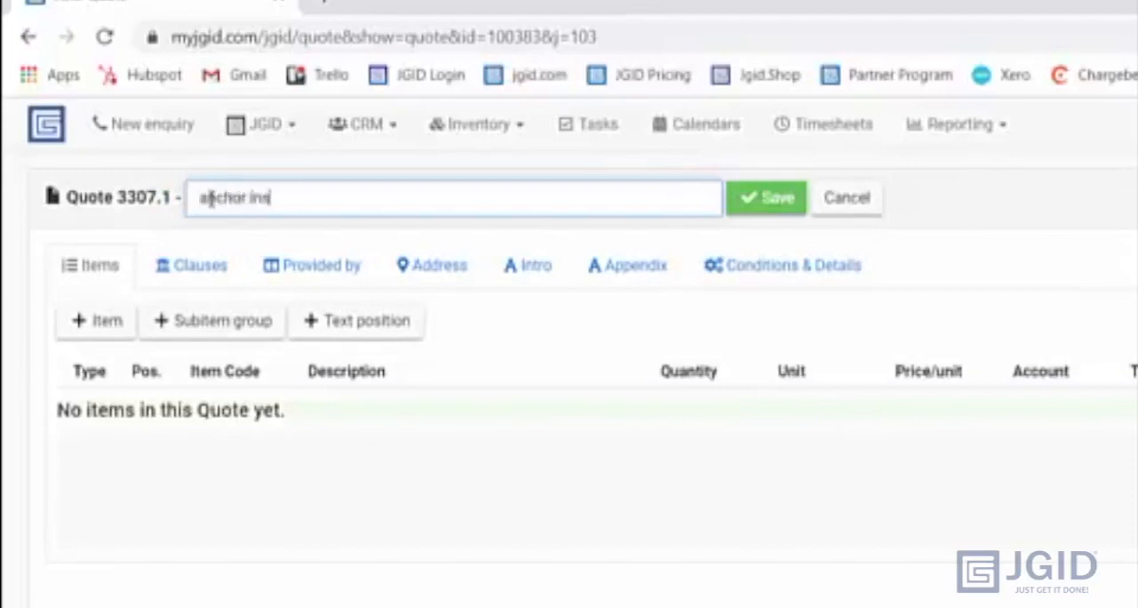
{"action": "type", "text": "tallation, "}
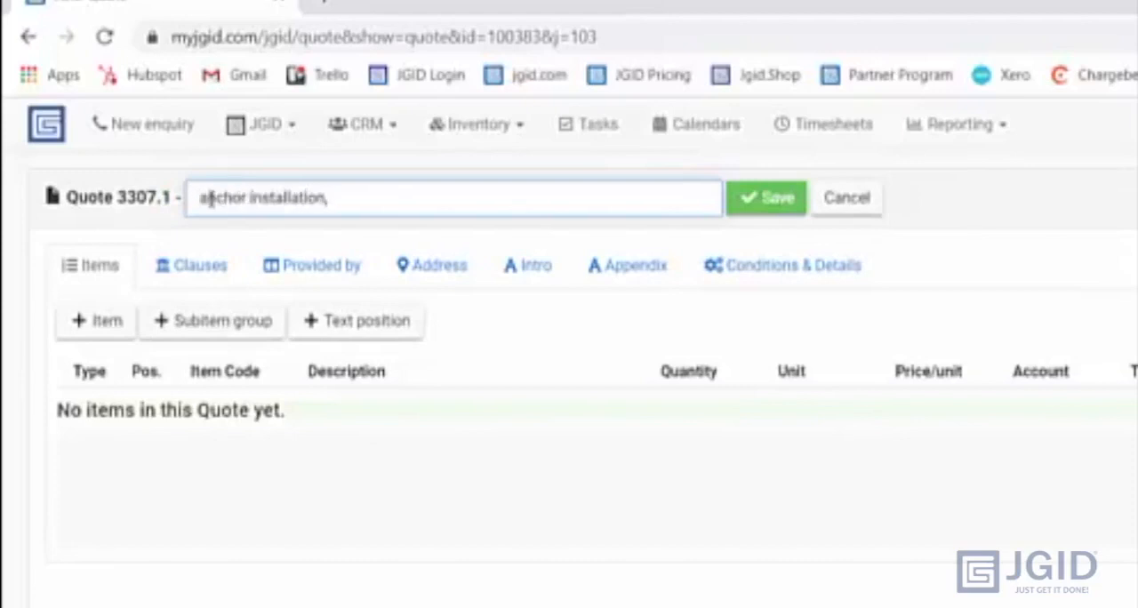
{"action": "type", "text": "pressure w"}
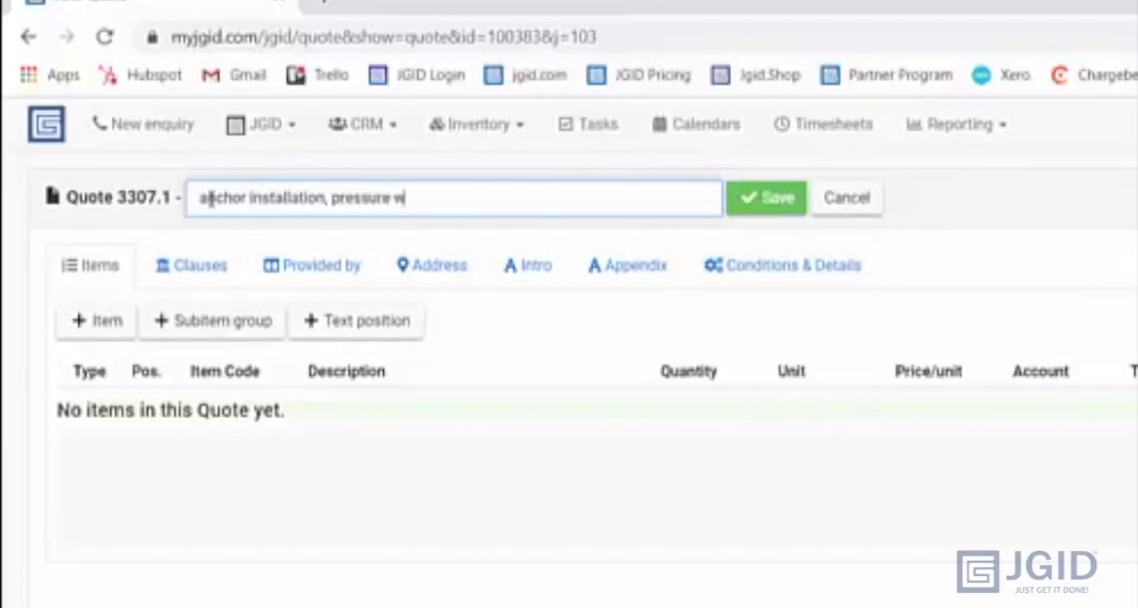
{"action": "type", "text": "ashing, paintin"}
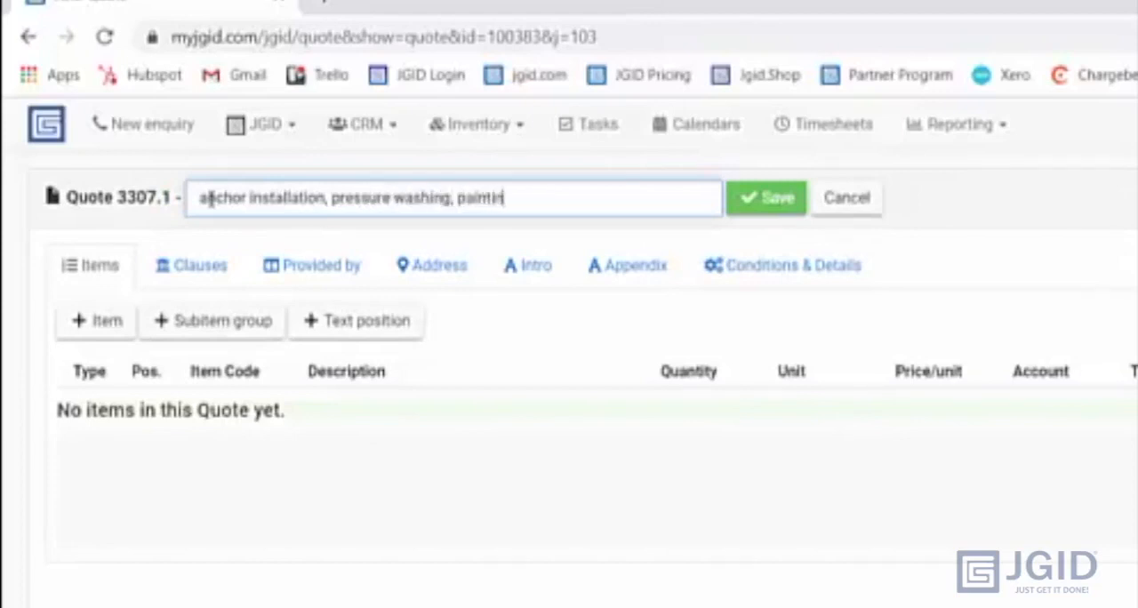
{"action": "type", "text": "g, window clean"}
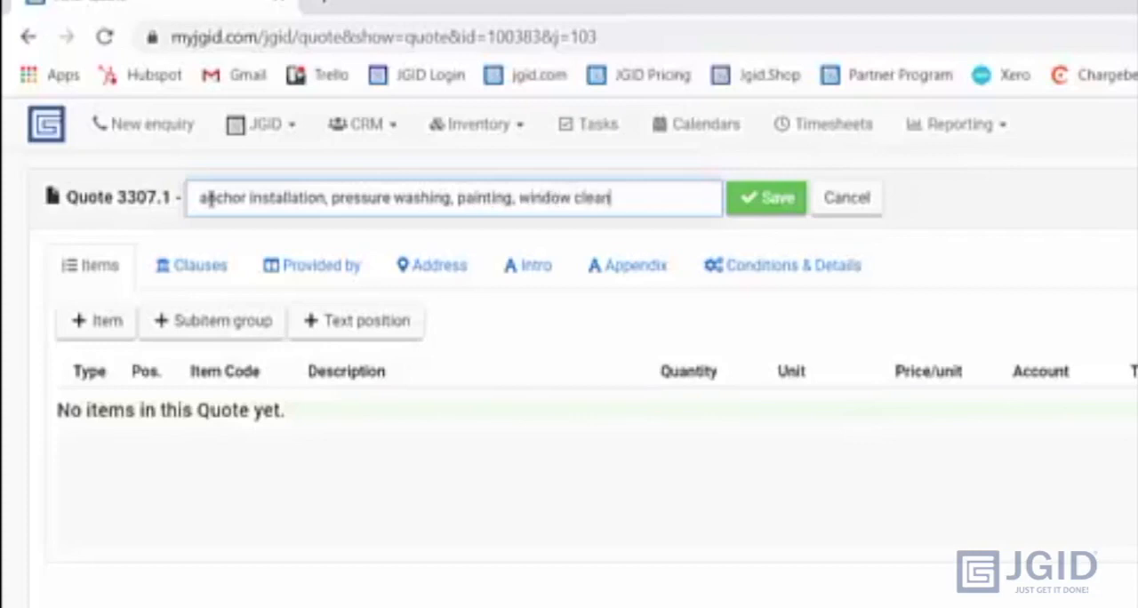
{"action": "left_click", "coordinate": [747, 199]}
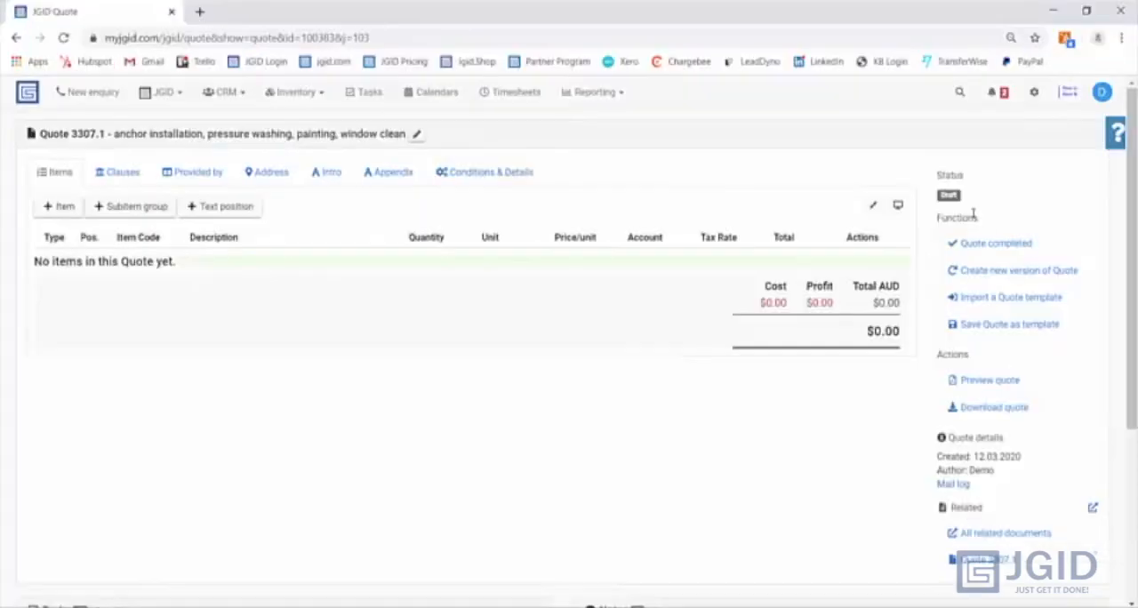
- Find the quote template "My amazing anchor installation template" by searching for "my", and import it into the quote
{"action": "left_click", "coordinate": [1000, 298]}
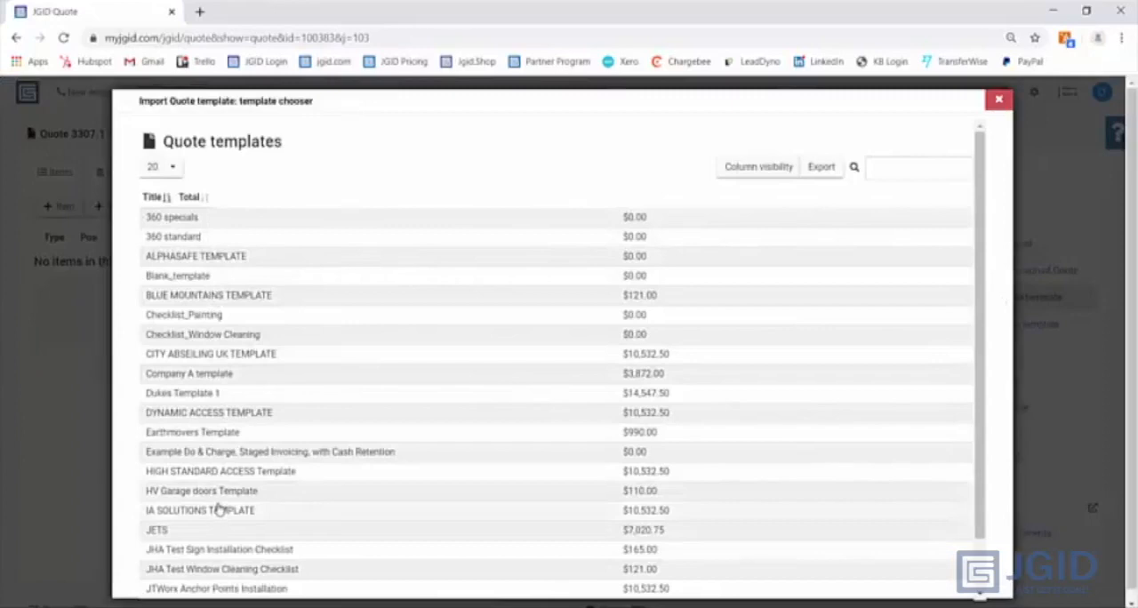
{"action": "scroll", "coordinate": [236, 409], "scroll_direction": "down", "scroll_amount": 2}
{"action": "scroll", "coordinate": [236, 416], "scroll_direction": "up", "scroll_amount": 2}
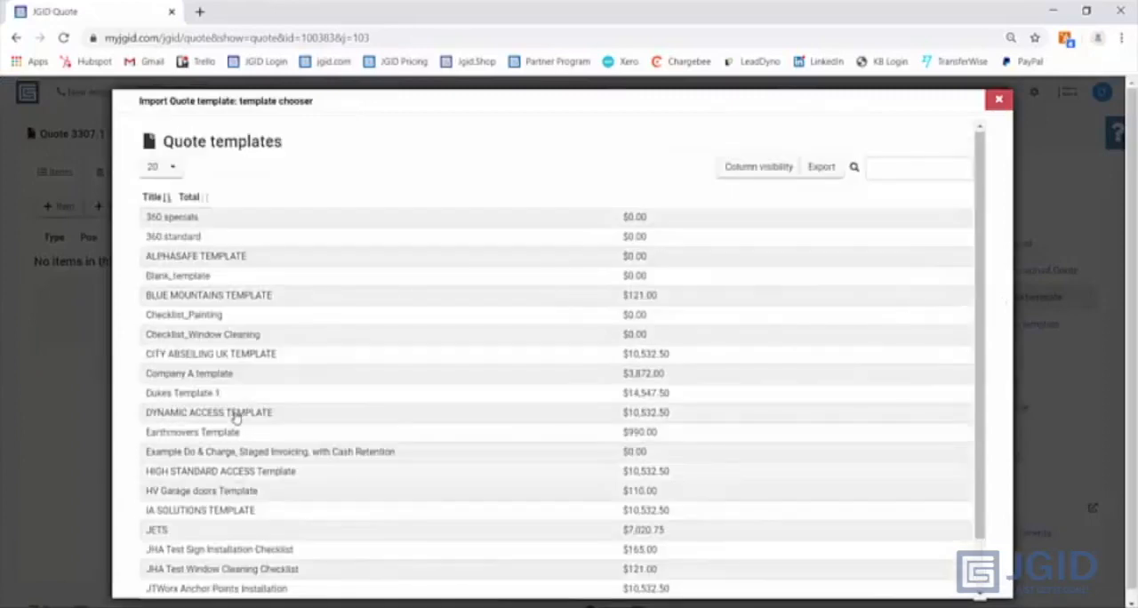
{"action": "left_click", "coordinate": [878, 169]}
{"action": "type", "text": "my"}
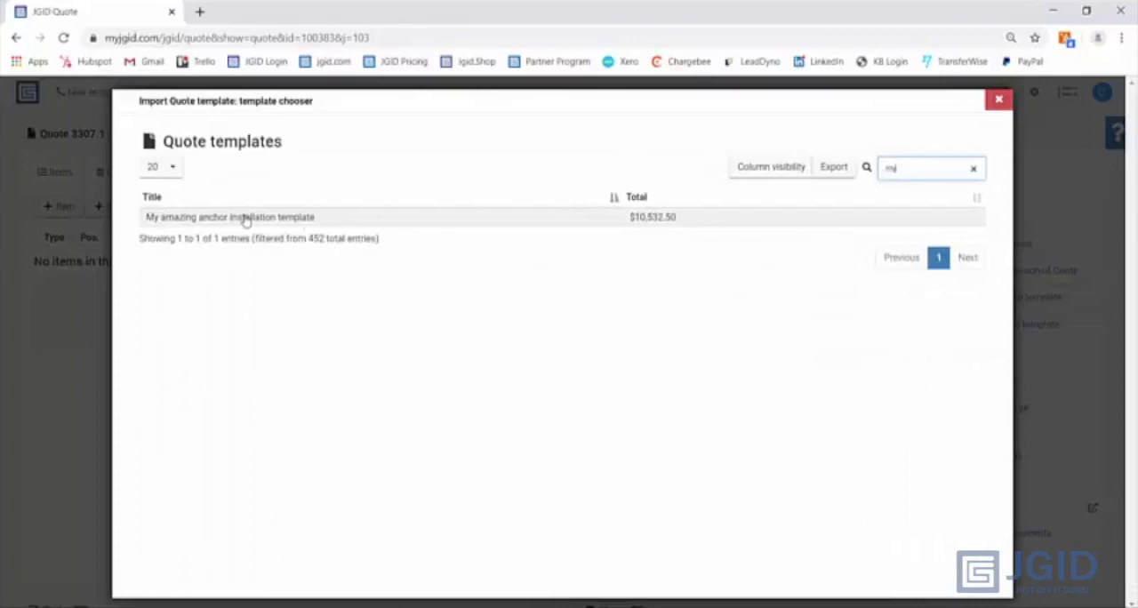
{"action": "left_click", "coordinate": [245, 220]}
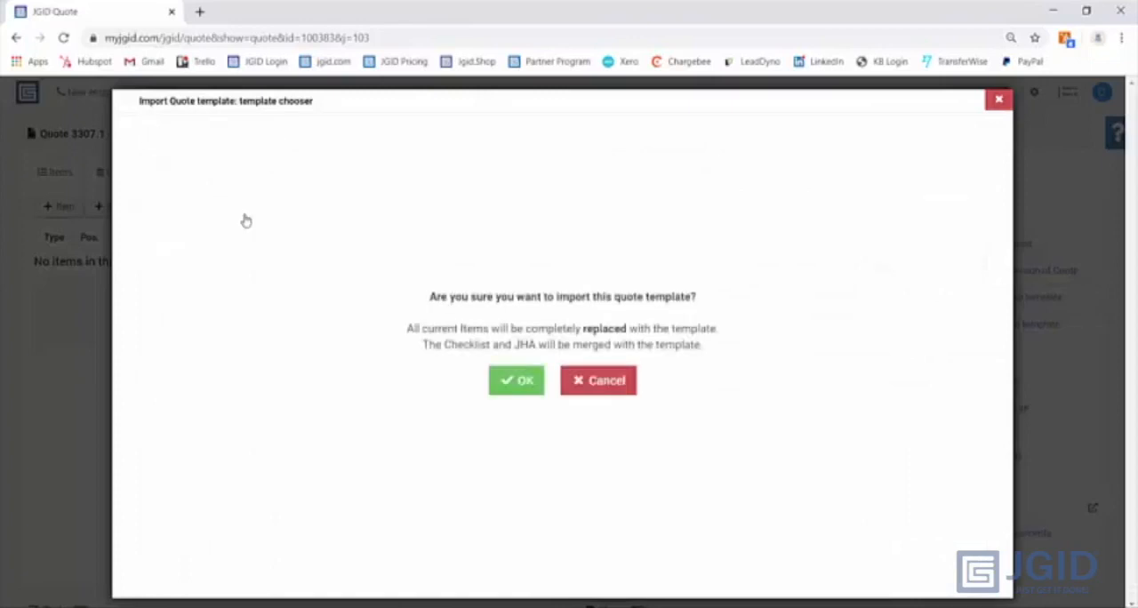
{"action": "left_click", "coordinate": [520, 382]}
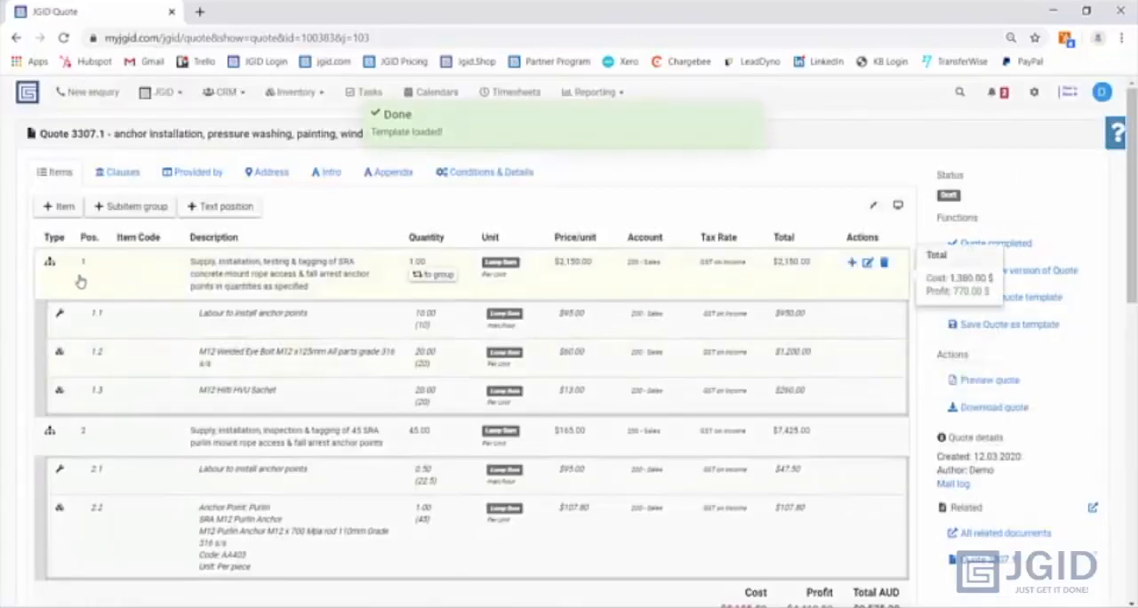
- Collapse both imported subitem groups and expand item 1 to view its subitems
{"action": "left_click", "coordinate": [50, 264]}
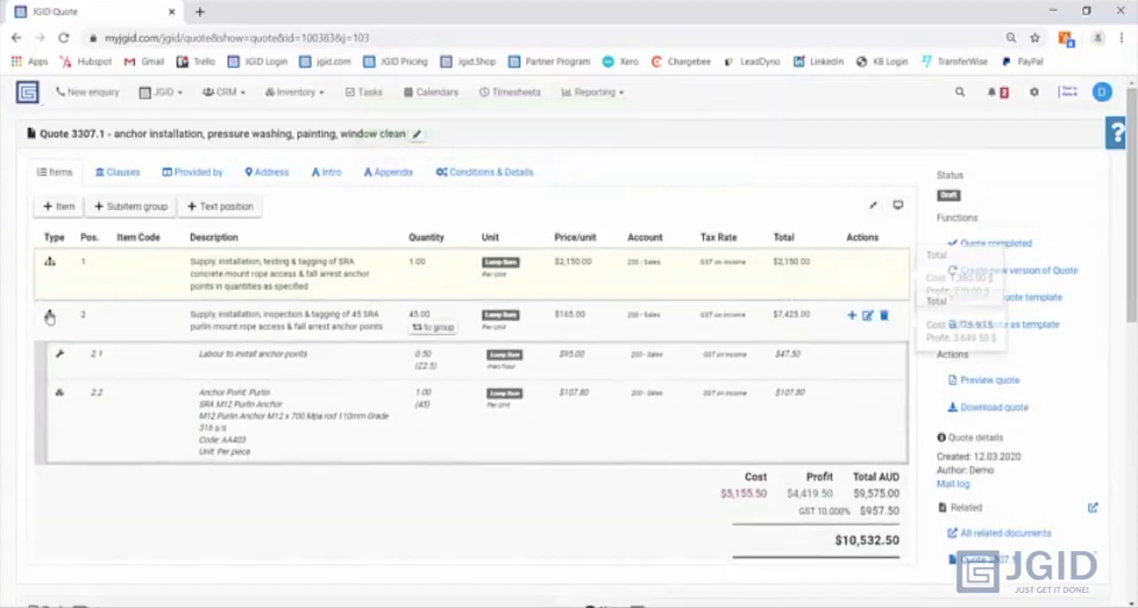
{"action": "left_click", "coordinate": [50, 315]}
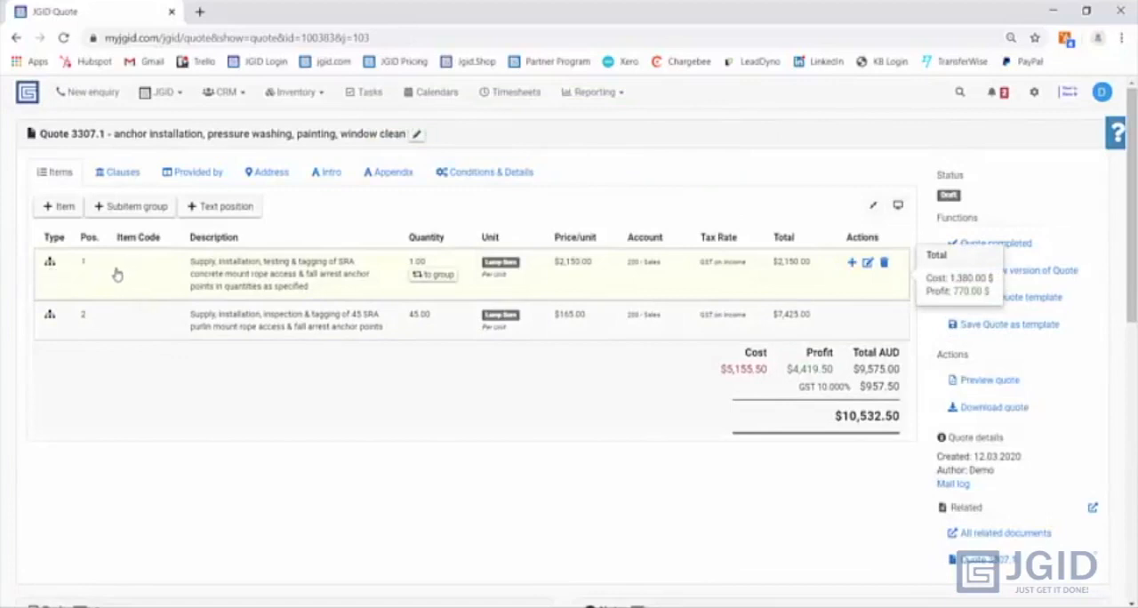
{"action": "left_click", "coordinate": [51, 267]}
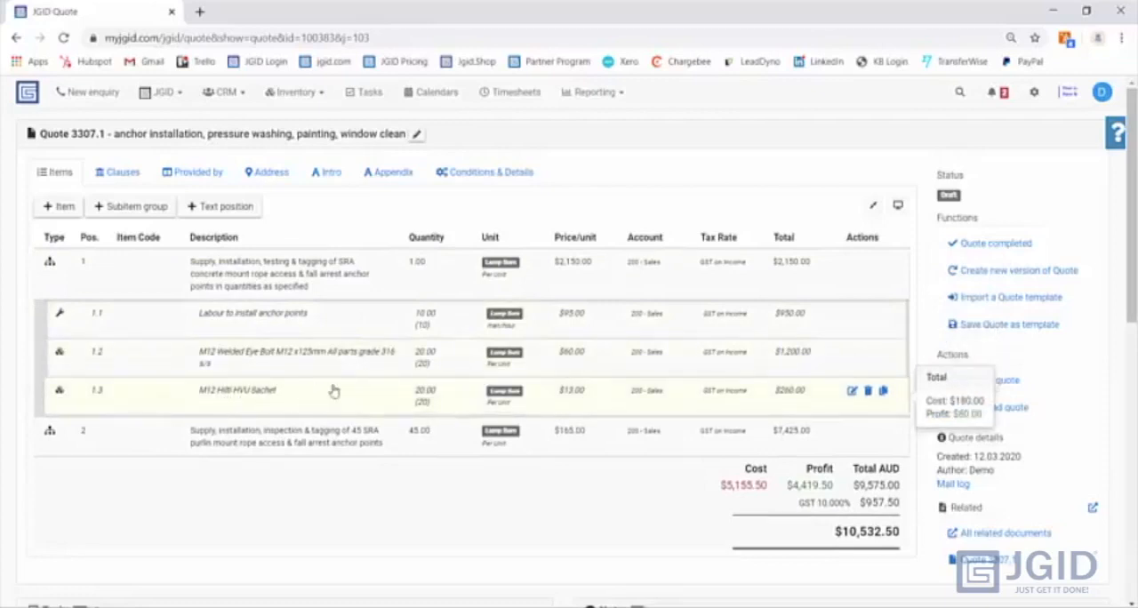
- Inspect the editable quantities of subitems 1.3, 1.2 and 1.1 without changing them
{"action": "left_click", "coordinate": [429, 389]}
{"action": "left_click", "coordinate": [432, 356]}
{"action": "left_click", "coordinate": [435, 318]}
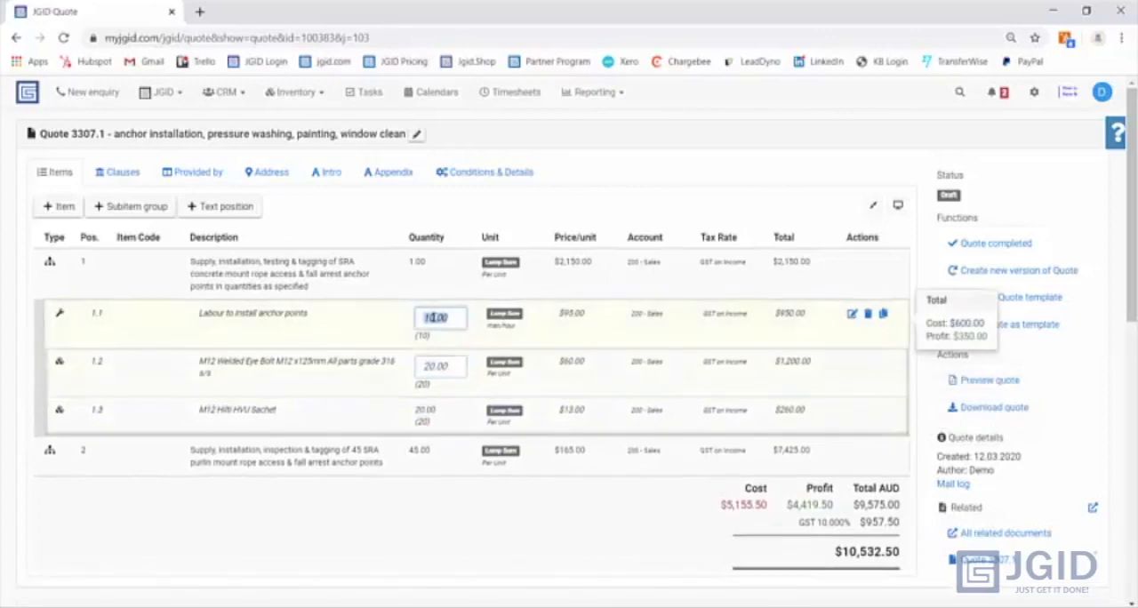
{"action": "left_click", "coordinate": [419, 265]}
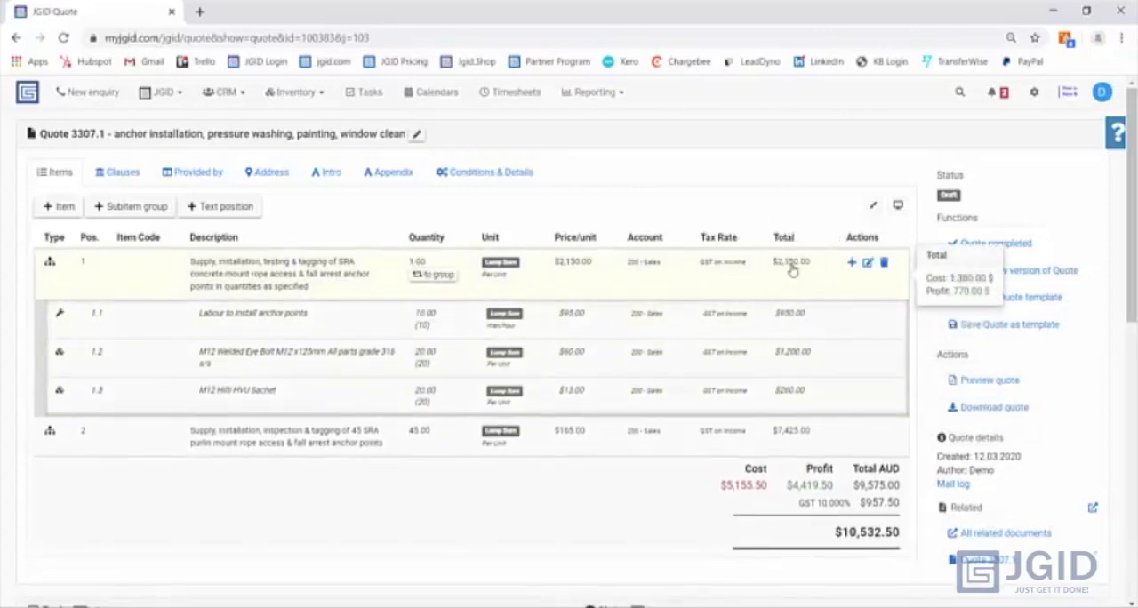
- Collapse item 1, expand item 2, inspect the editable quantities of subitems 2.1 and 2.2, and collapse the group again
{"action": "left_click", "coordinate": [52, 270]}
{"action": "left_click", "coordinate": [50, 322]}
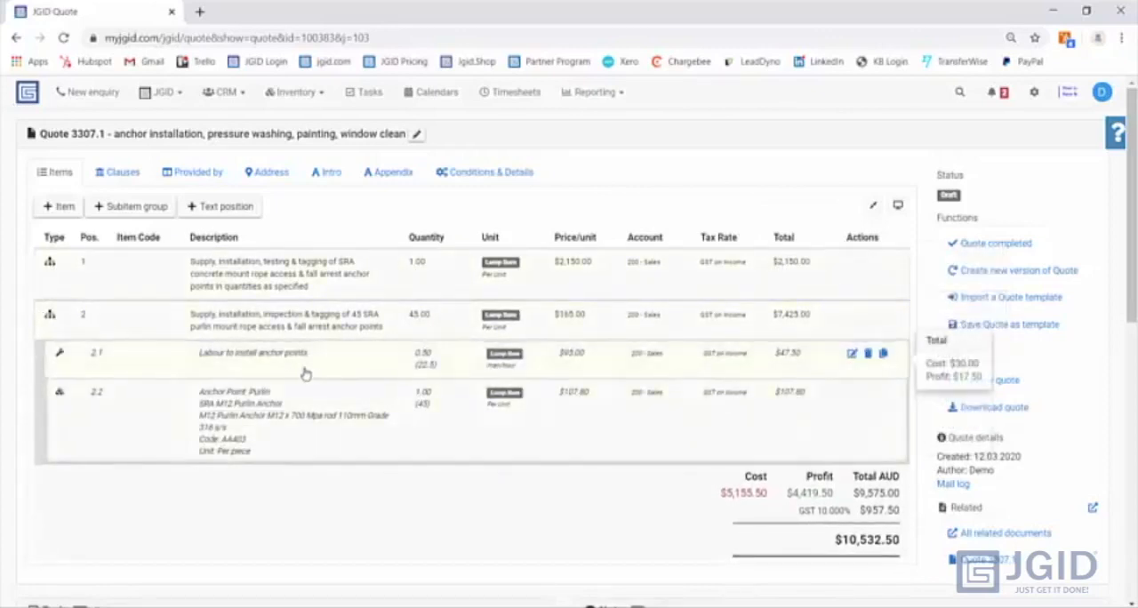
{"action": "left_click", "coordinate": [422, 354]}
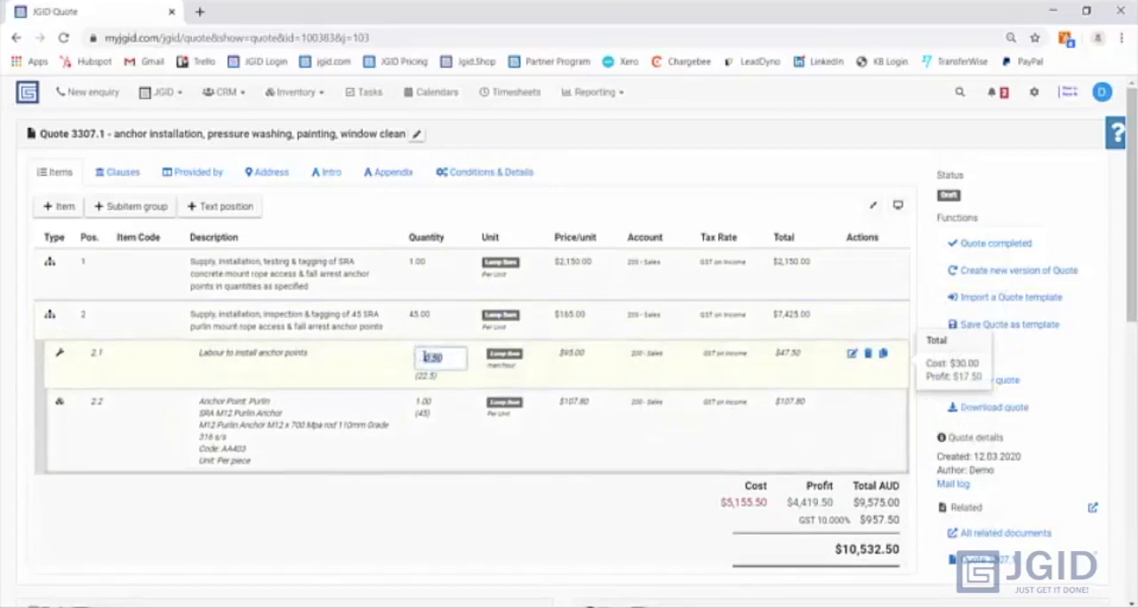
{"action": "left_click", "coordinate": [424, 399]}
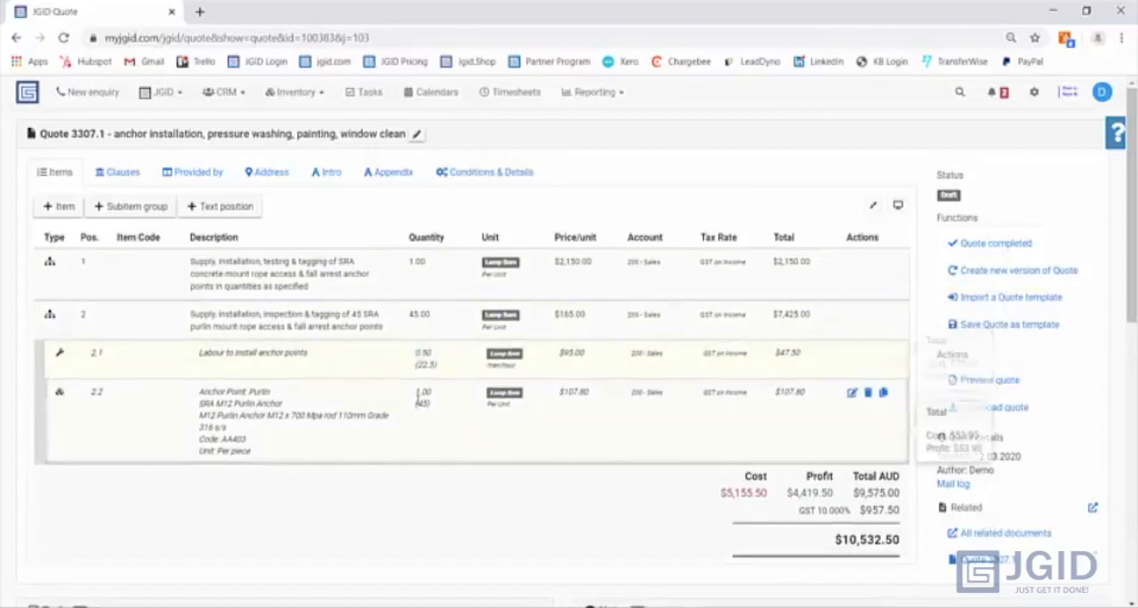
{"action": "left_click", "coordinate": [357, 401]}
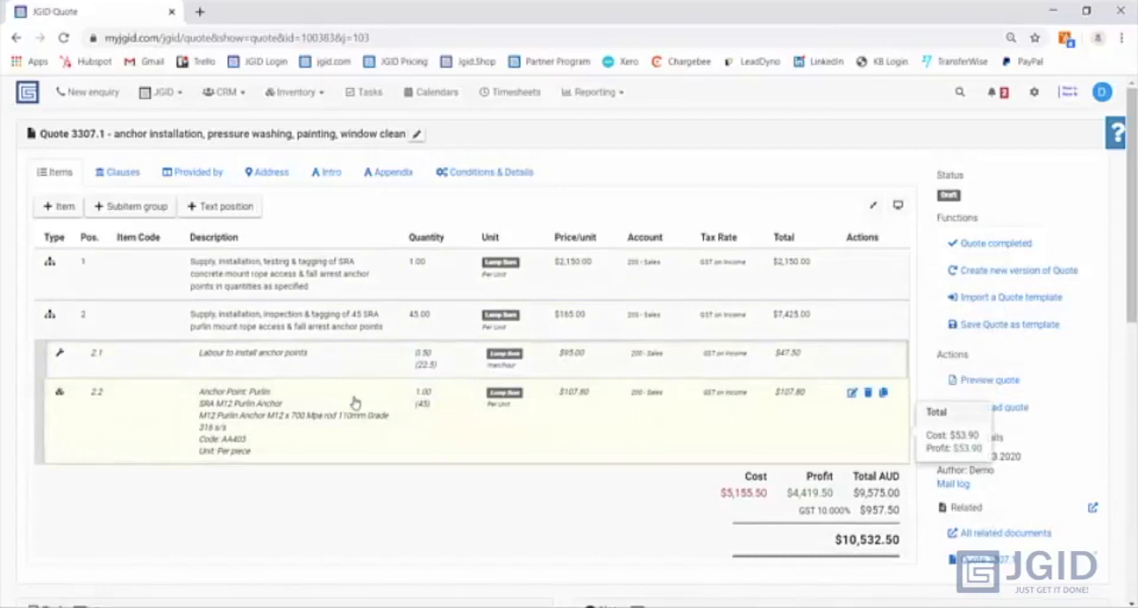
{"action": "left_click", "coordinate": [420, 392]}
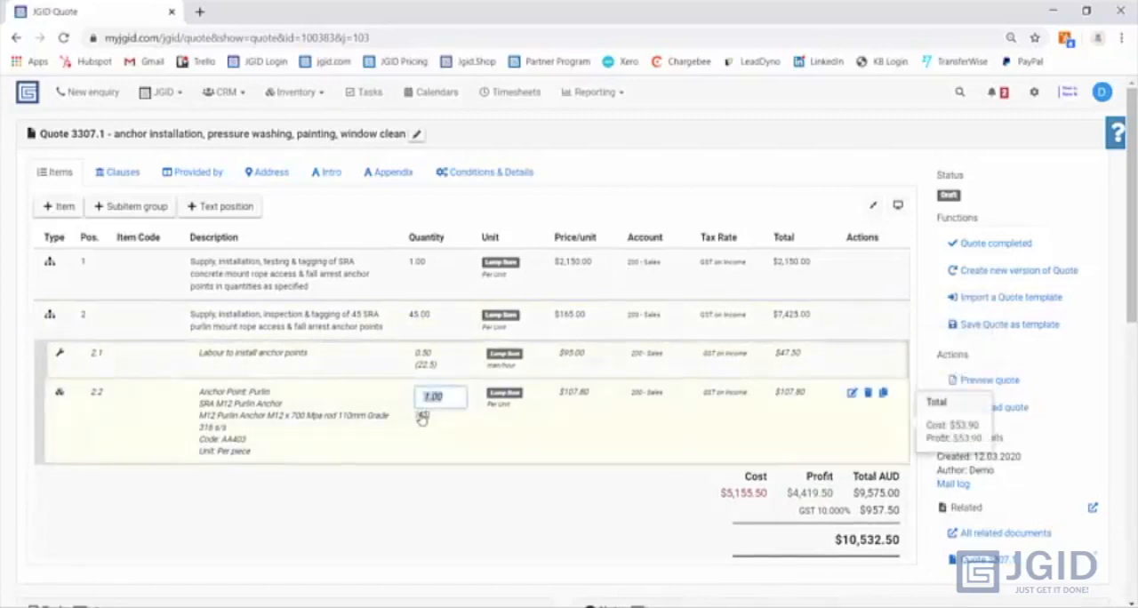
{"action": "left_click", "coordinate": [49, 317]}
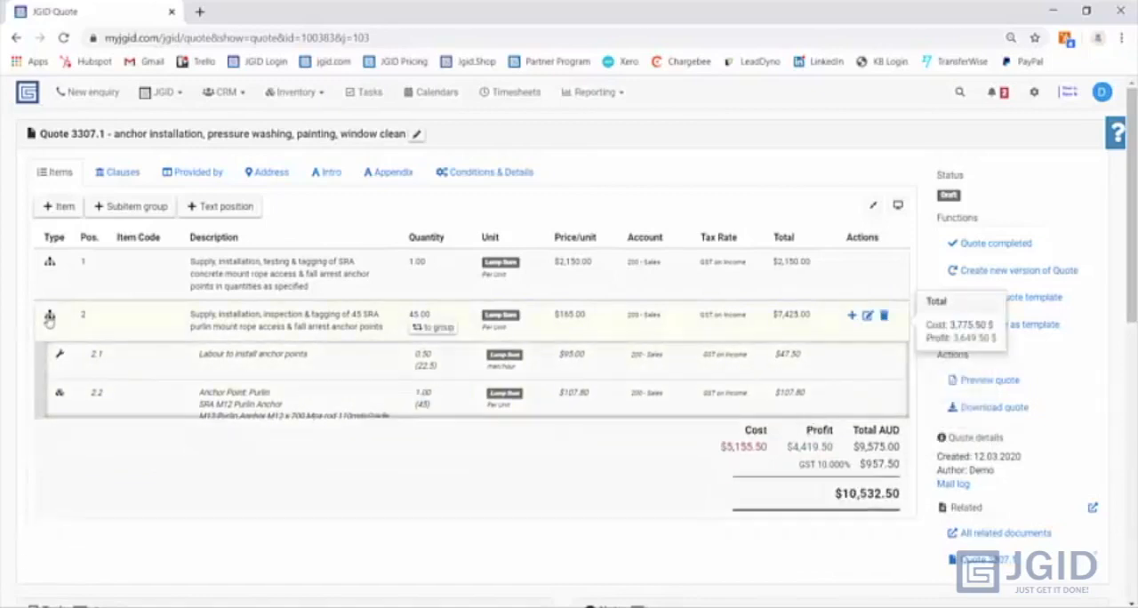
- Add a quote item by searching the services for "pres" and importing "Pressure Cleaning - Labour"
{"action": "left_click", "coordinate": [60, 207]}
{"action": "type", "text": "pres"}
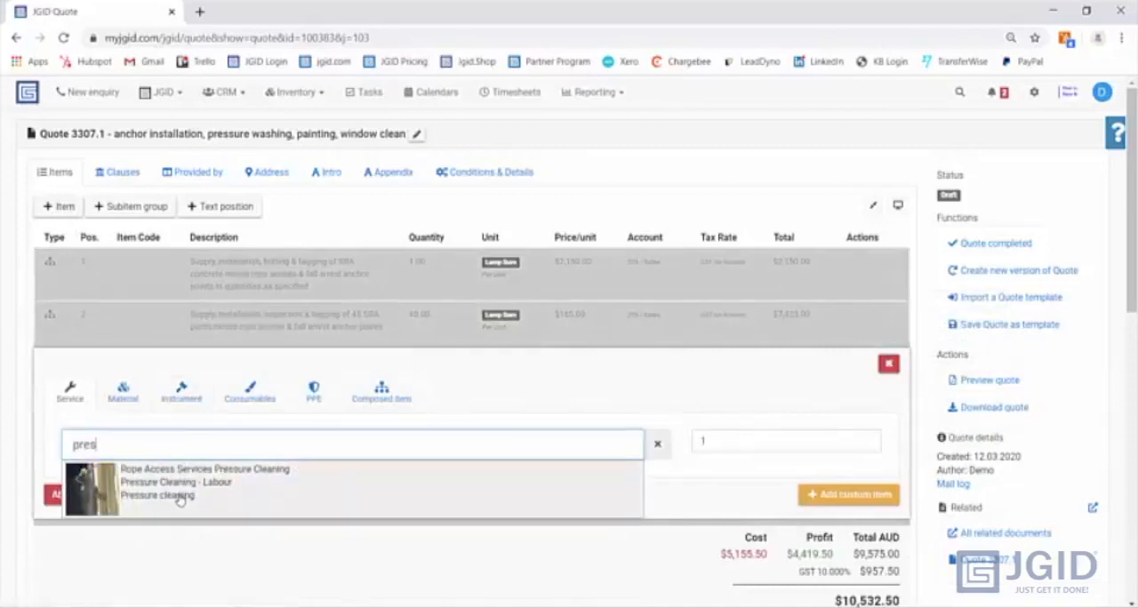
{"action": "left_click", "coordinate": [227, 482]}
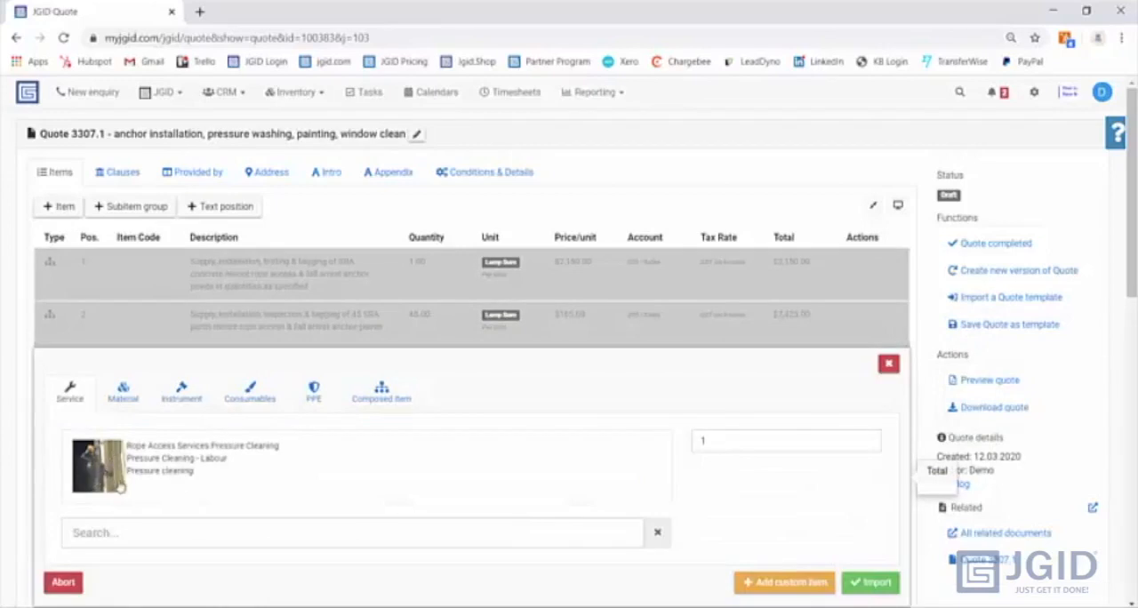
{"action": "left_click", "coordinate": [867, 582]}
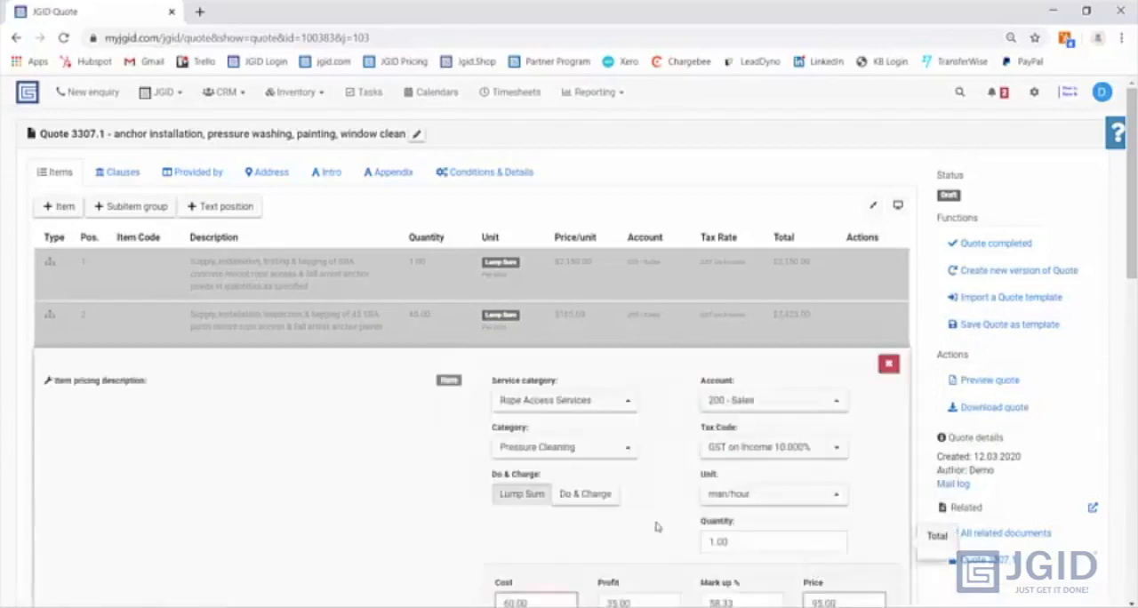
- Review the new item's pricing description and category options, and choose Pressure Cleaning as the category
{"action": "scroll", "coordinate": [163, 352], "scroll_direction": "down", "scroll_amount": 2}
{"action": "left_click_drag", "start_coordinate": [133, 278], "coordinate": [52, 279]}
{"action": "left_click", "coordinate": [148, 278]}
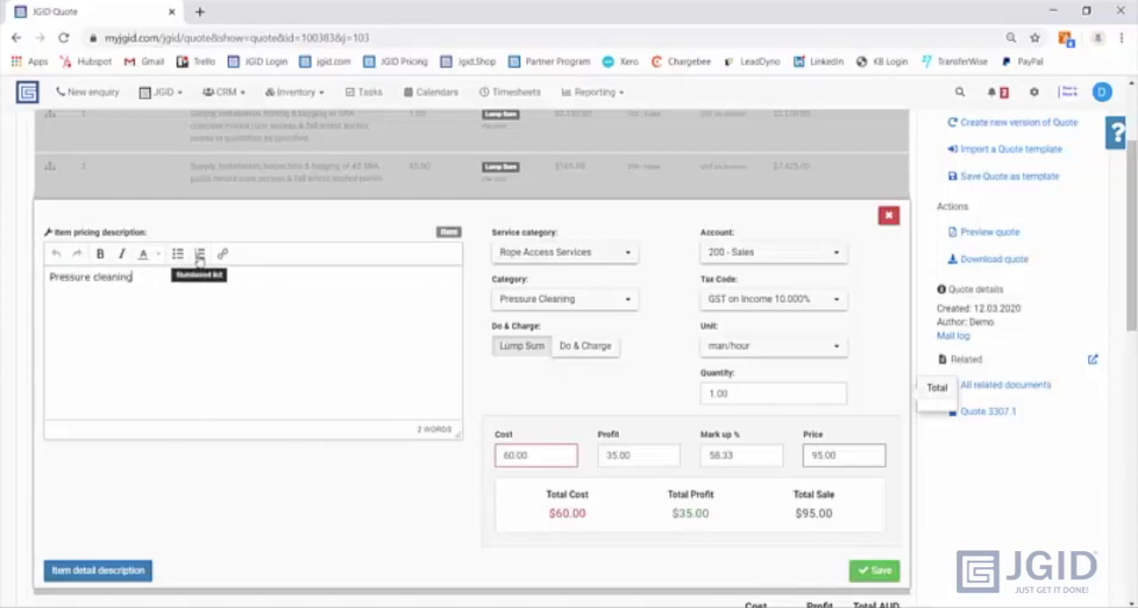
{"action": "left_click", "coordinate": [538, 302]}
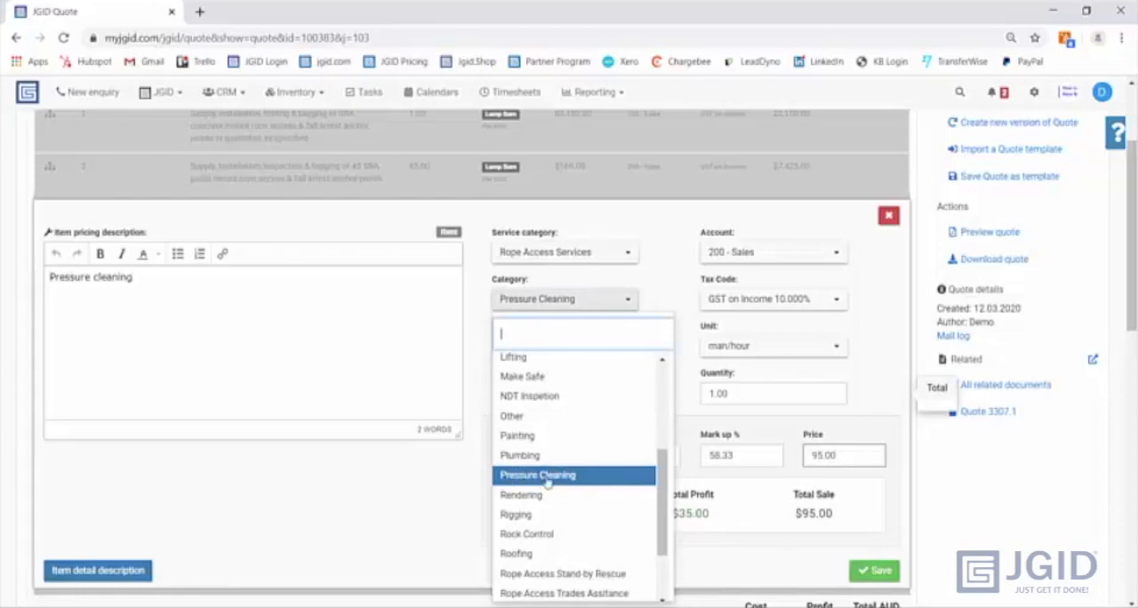
{"action": "scroll", "coordinate": [548, 482], "scroll_direction": "up", "scroll_amount": 2}
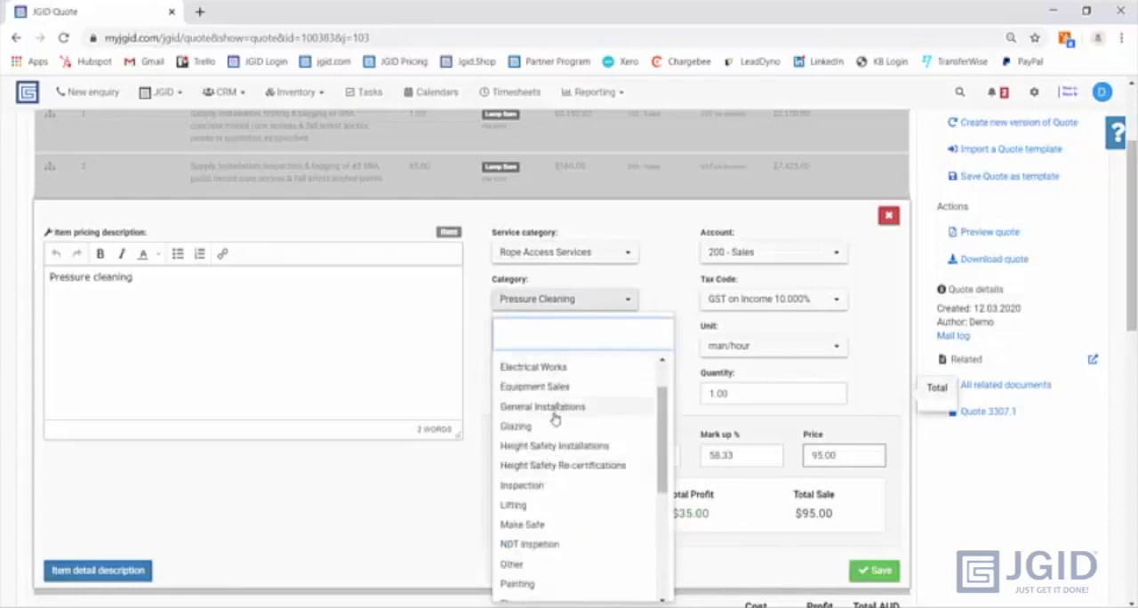
{"action": "scroll", "coordinate": [555, 417], "scroll_direction": "down", "scroll_amount": 2}
{"action": "scroll", "coordinate": [556, 417], "scroll_direction": "down", "scroll_amount": 2}
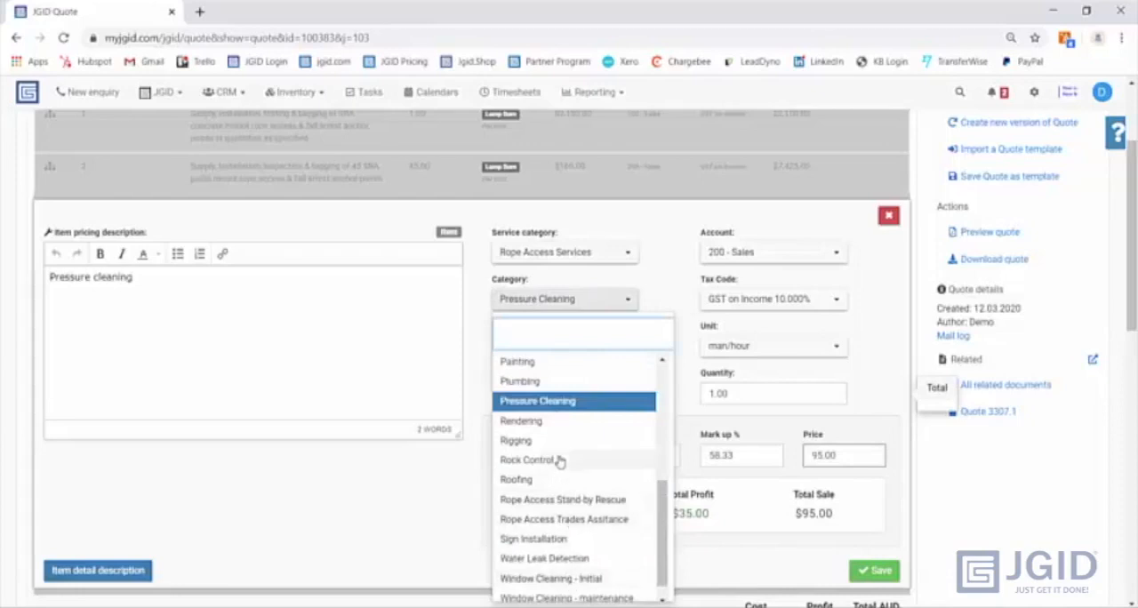
{"action": "left_click", "coordinate": [539, 402]}
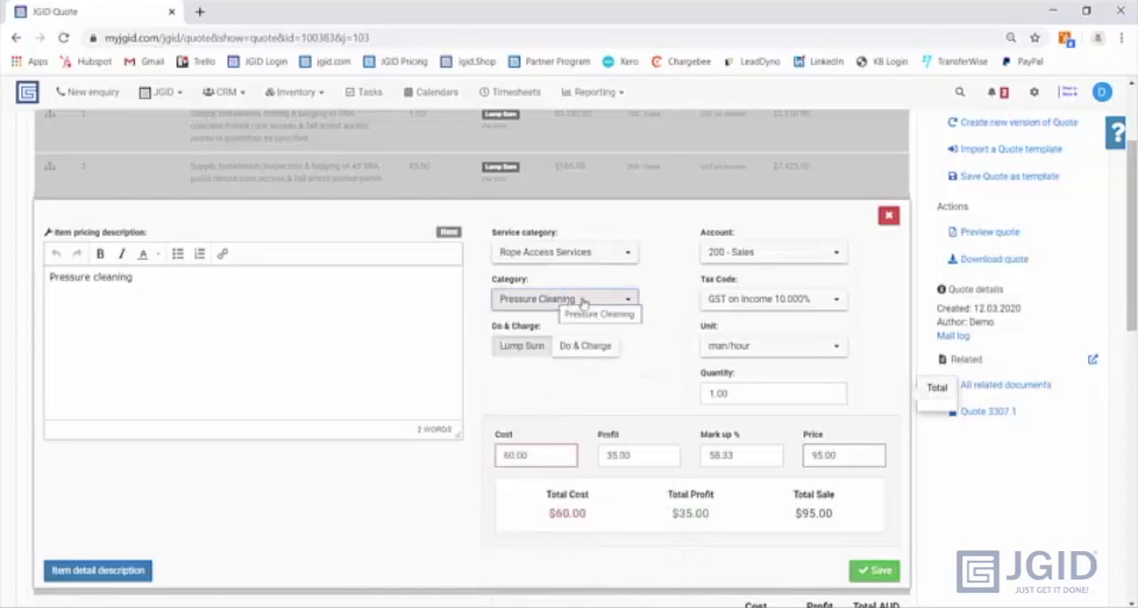
- Set the pressure cleaning item's unit to man/hour and its quantity to 16
{"action": "left_click", "coordinate": [741, 353]}
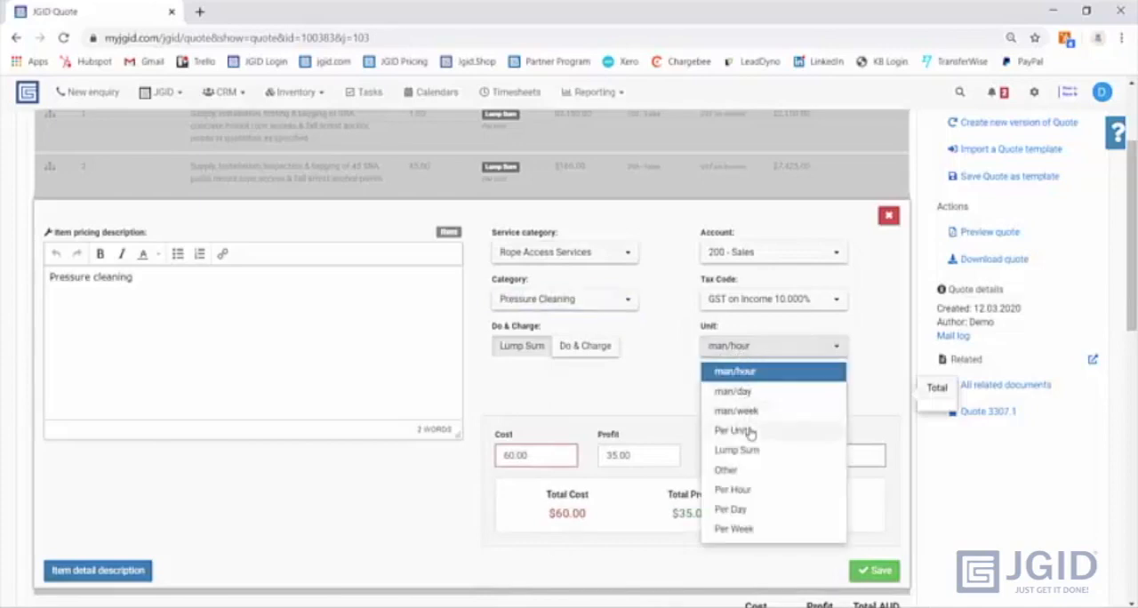
{"action": "left_click", "coordinate": [751, 372]}
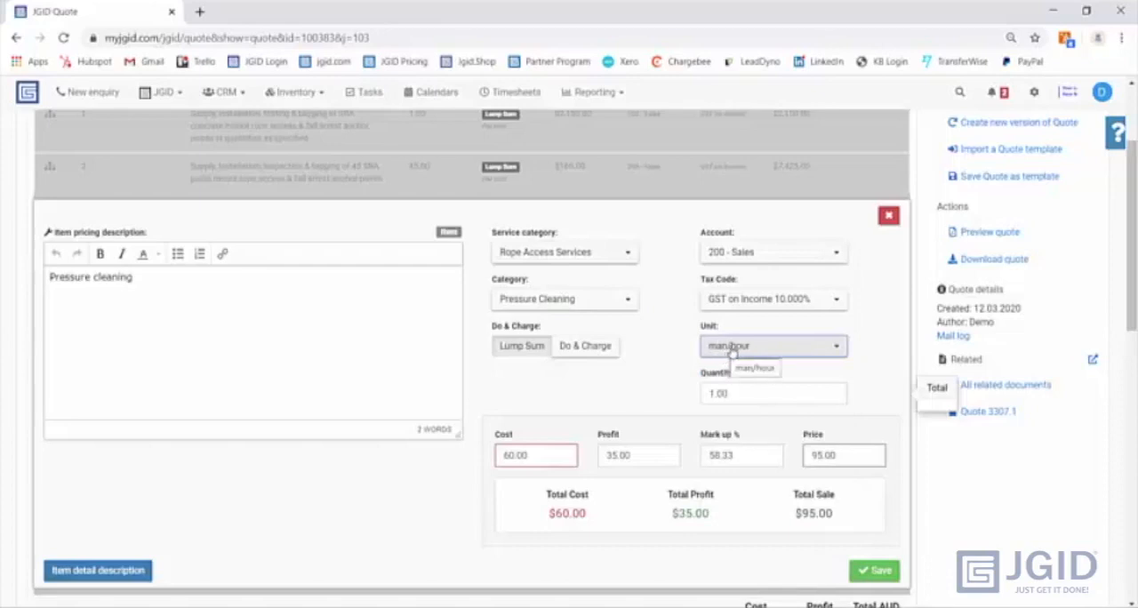
{"action": "left_click", "coordinate": [704, 399]}
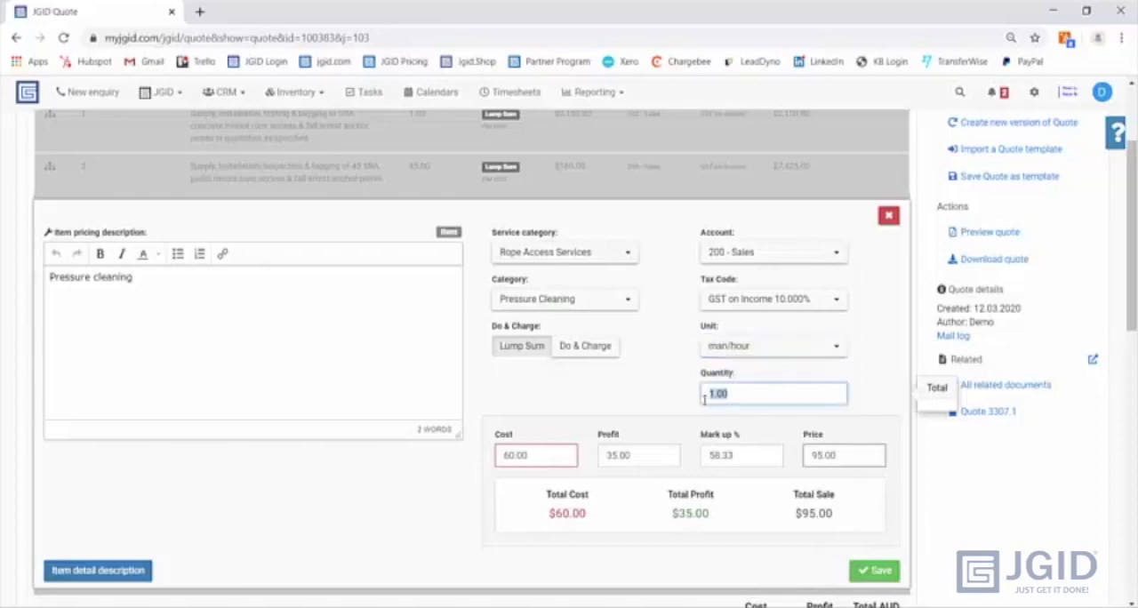
{"action": "type", "text": "16"}
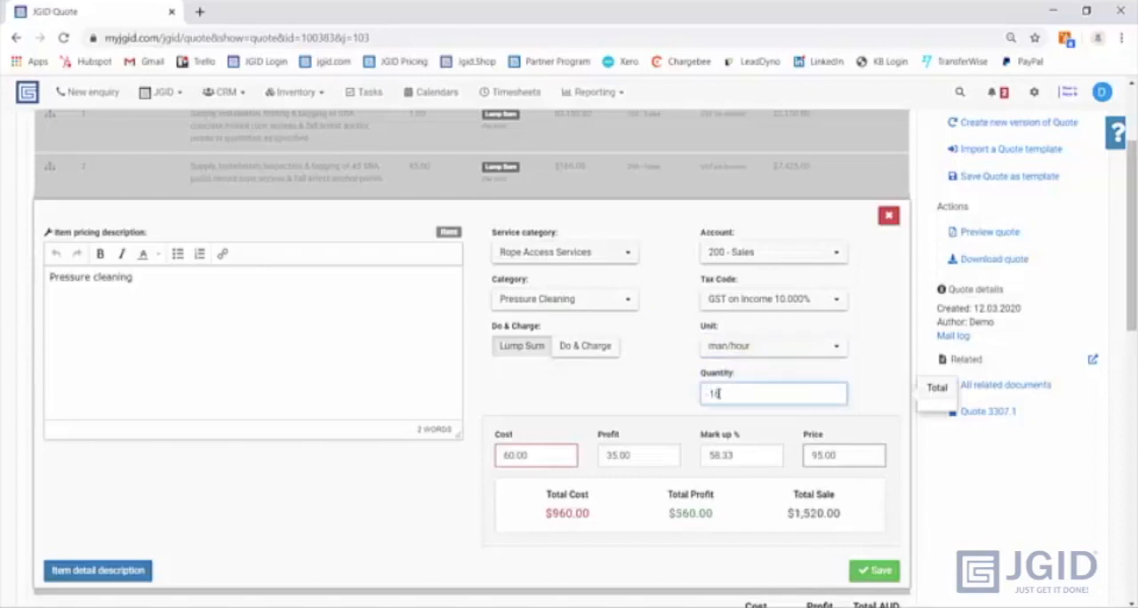
- Check the pressure cleaning item's cost, price, total cost, total profit and total sale, and save the item
{"action": "left_click_drag", "start_coordinate": [530, 455], "coordinate": [500, 459]}
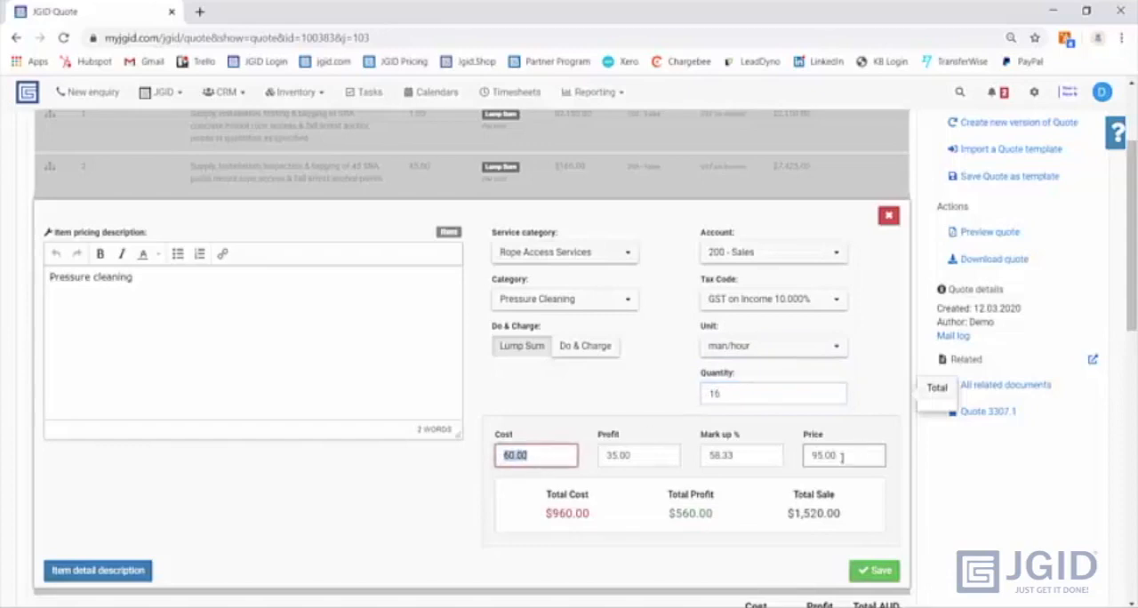
{"action": "left_click_drag", "start_coordinate": [842, 457], "coordinate": [810, 457]}
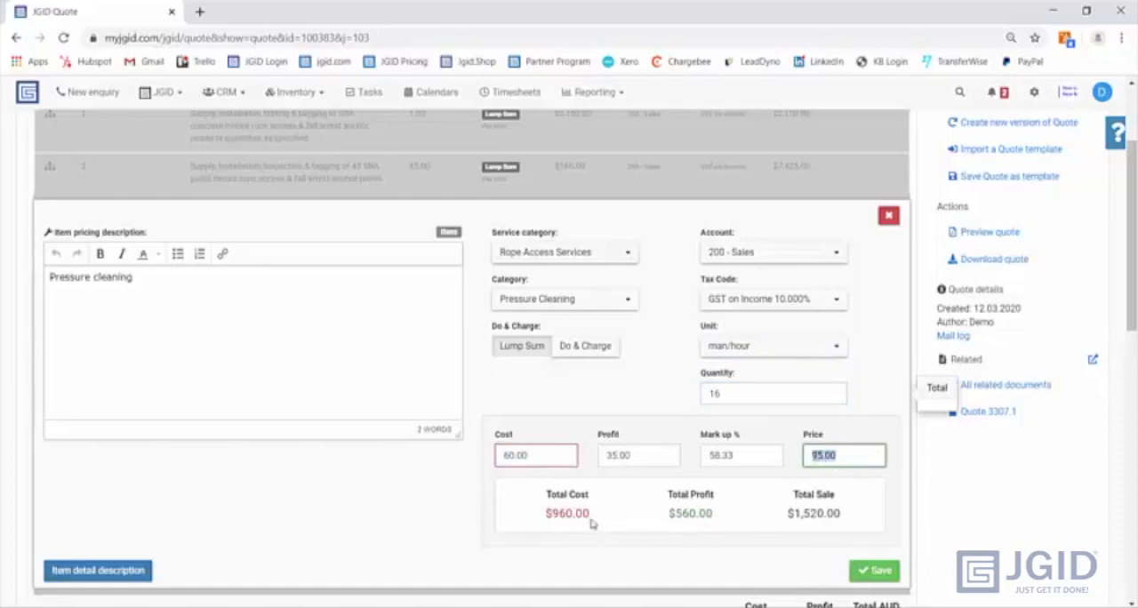
{"action": "left_click_drag", "start_coordinate": [589, 514], "coordinate": [558, 512]}
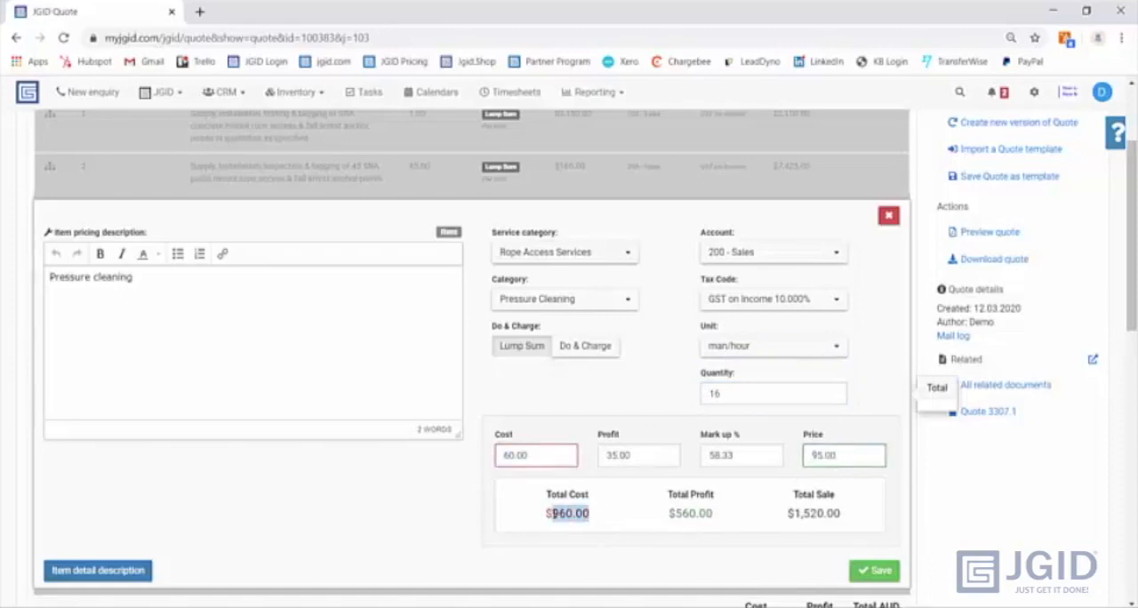
{"action": "left_click_drag", "start_coordinate": [716, 519], "coordinate": [681, 519]}
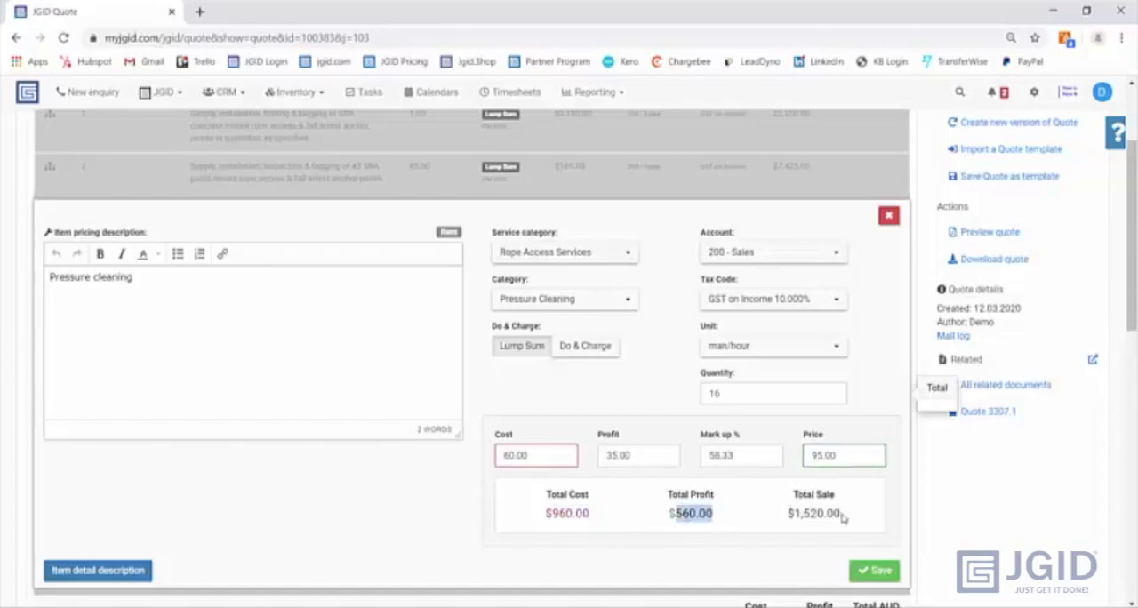
{"action": "left_click_drag", "start_coordinate": [842, 518], "coordinate": [794, 515]}
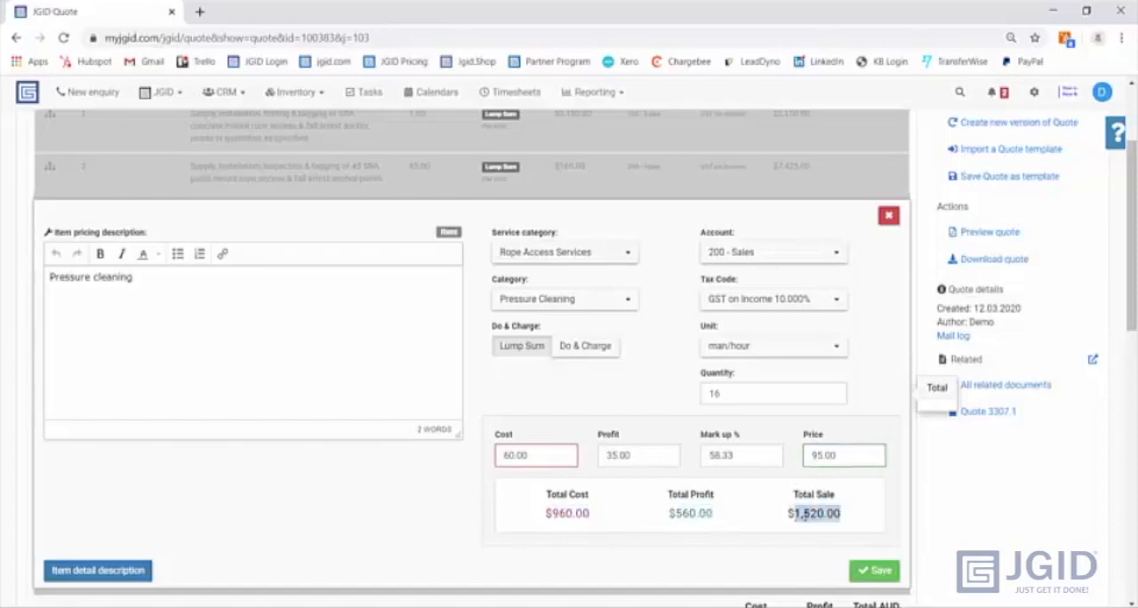
{"action": "left_click", "coordinate": [875, 571]}
{"action": "scroll", "coordinate": [180, 271], "scroll_direction": "up", "scroll_amount": 2}
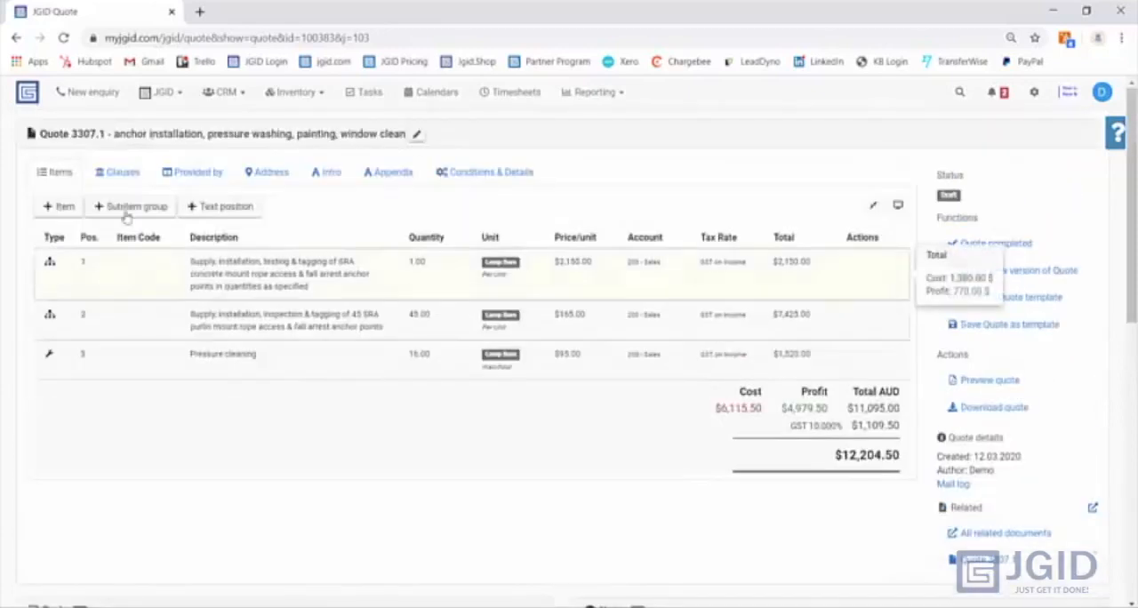
- Add another quote item by searching the services for "pain" and importing "Painting - Rope Access"
{"action": "left_click", "coordinate": [63, 209]}
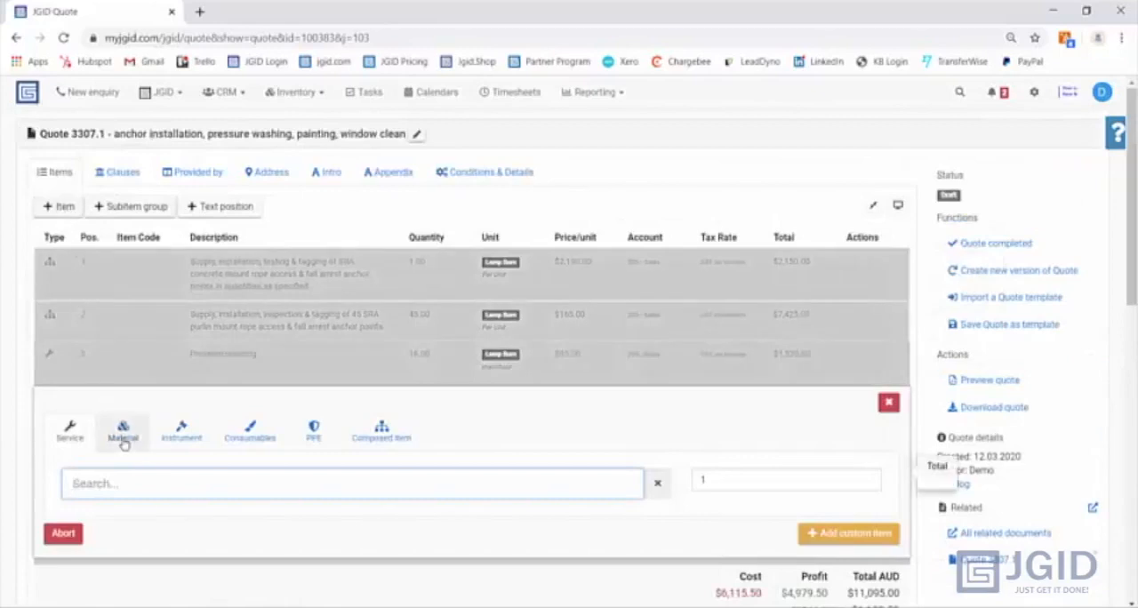
{"action": "type", "text": "pain"}
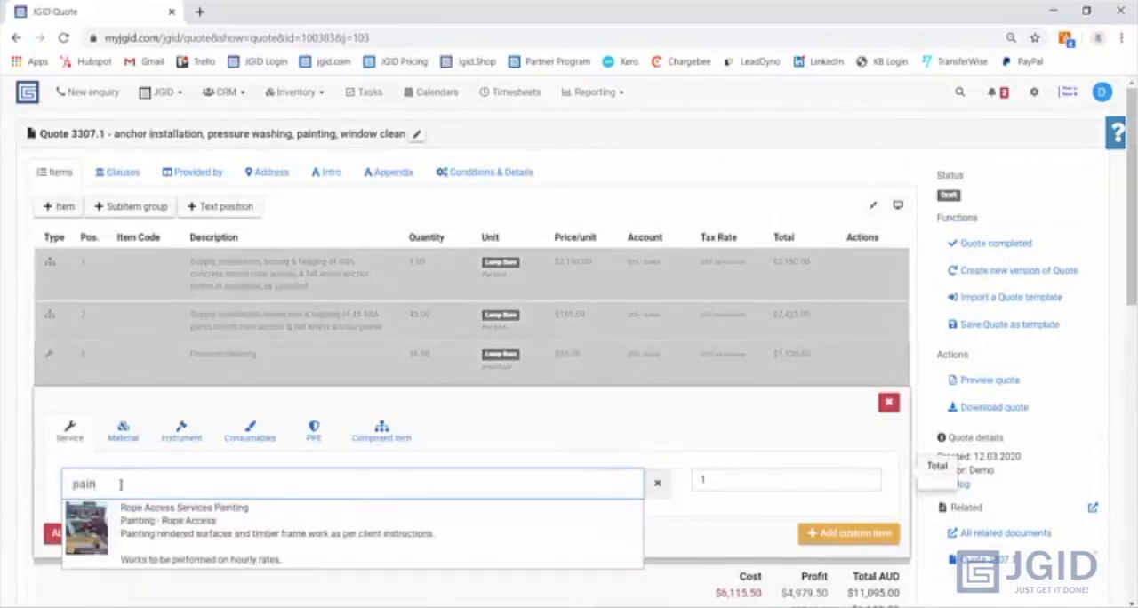
{"action": "left_click", "coordinate": [154, 536]}
{"action": "scroll", "coordinate": [693, 533], "scroll_direction": "down", "scroll_amount": 1}
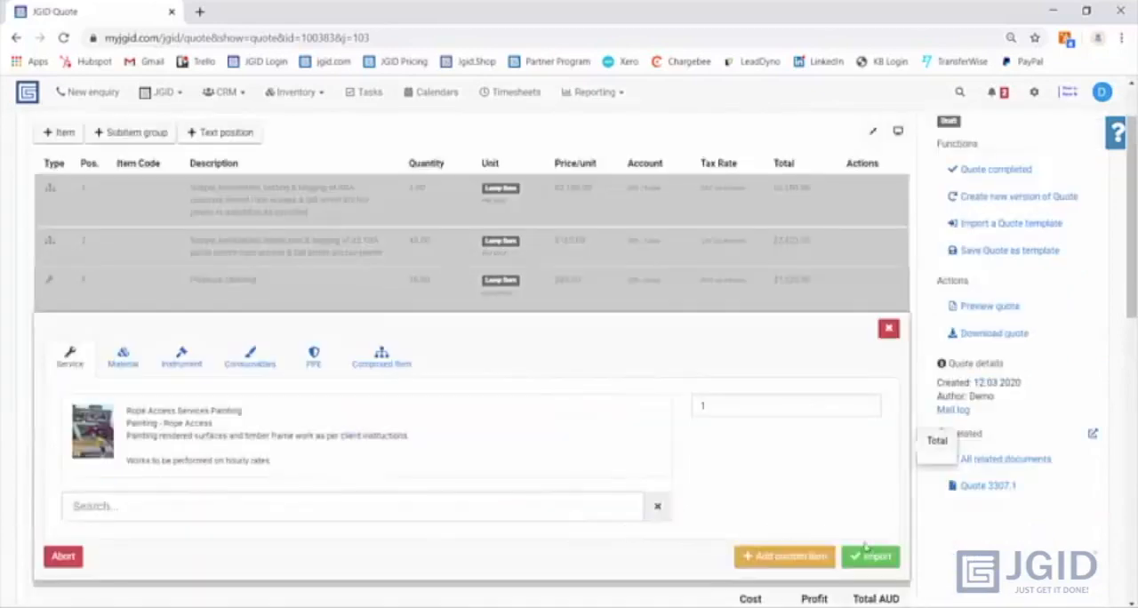
{"action": "left_click", "coordinate": [878, 556]}
- Set the painting item to Do & Charge with a quantity of 0, and save it
{"action": "scroll", "coordinate": [590, 389], "scroll_direction": "down", "scroll_amount": 1}
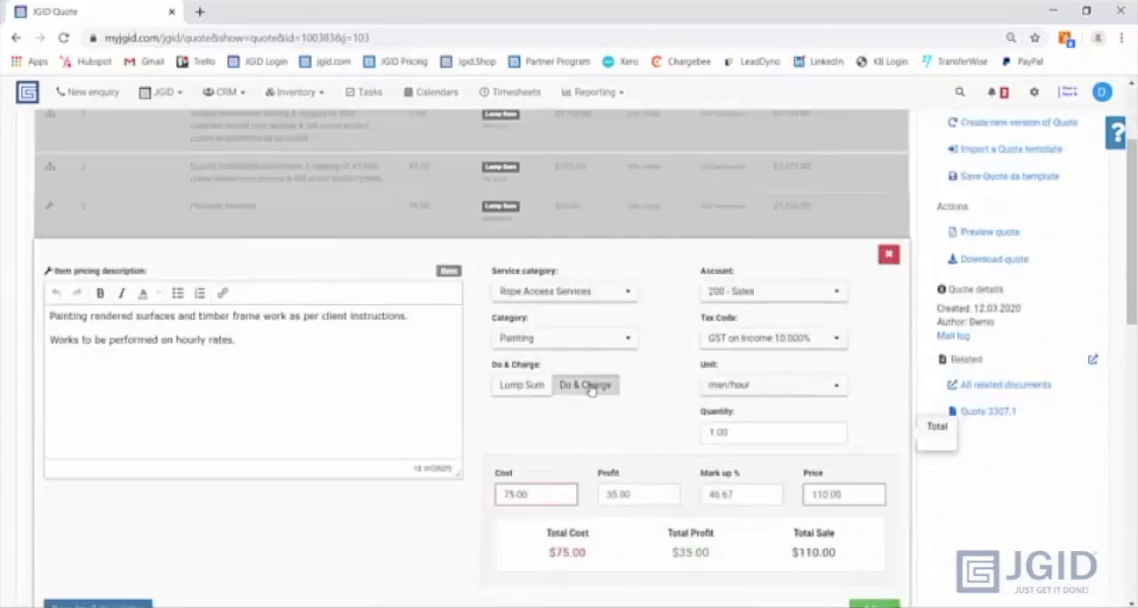
{"action": "left_click", "coordinate": [584, 388]}
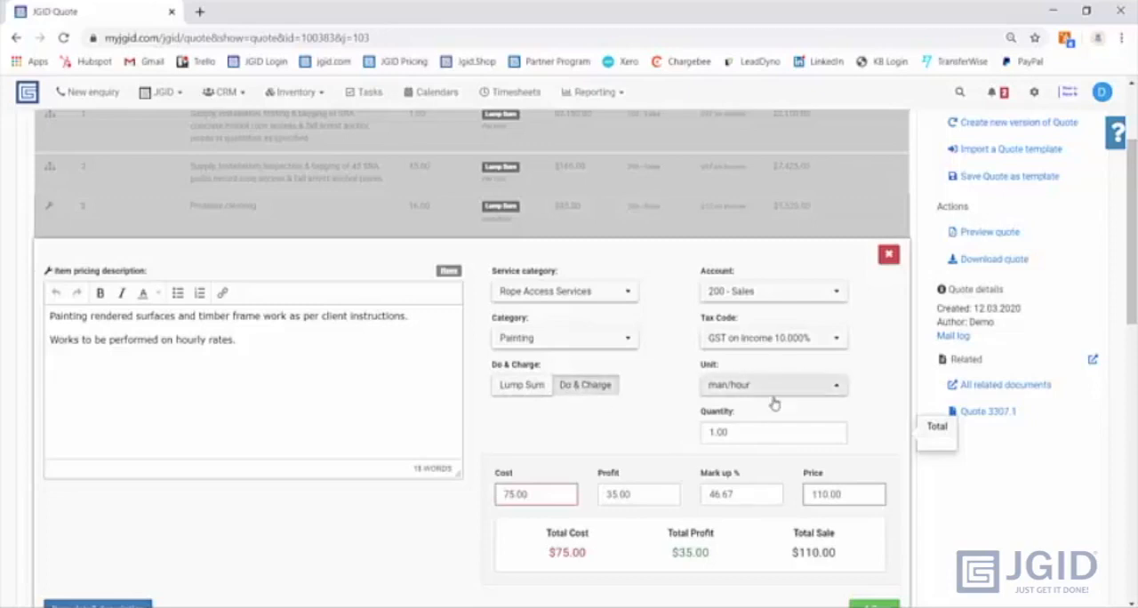
{"action": "left_click_drag", "start_coordinate": [742, 433], "coordinate": [705, 432]}
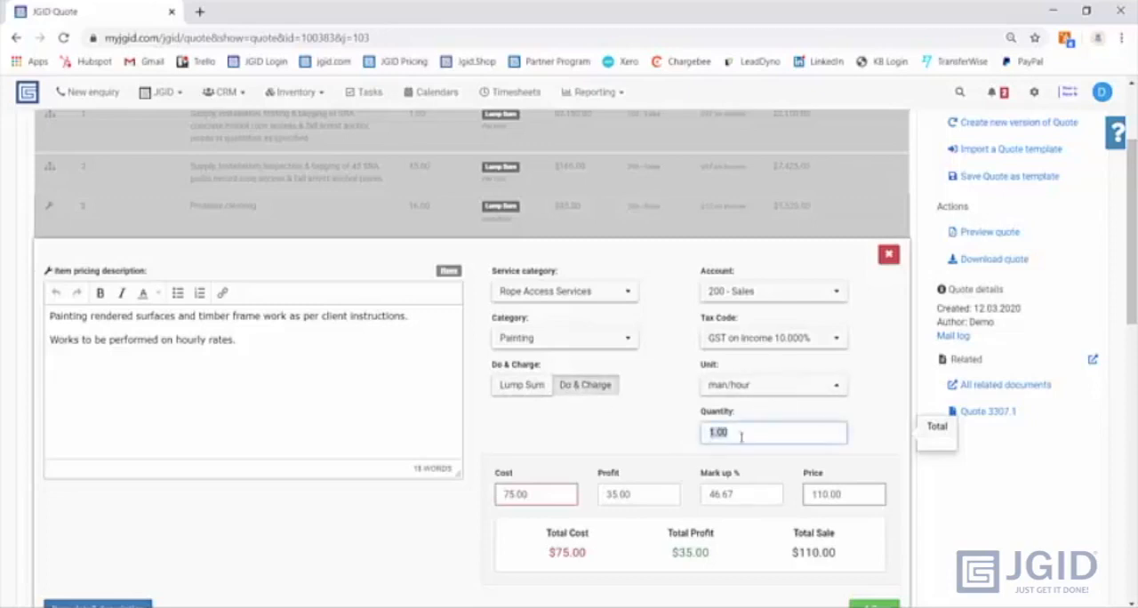
{"action": "type", "text": "0"}
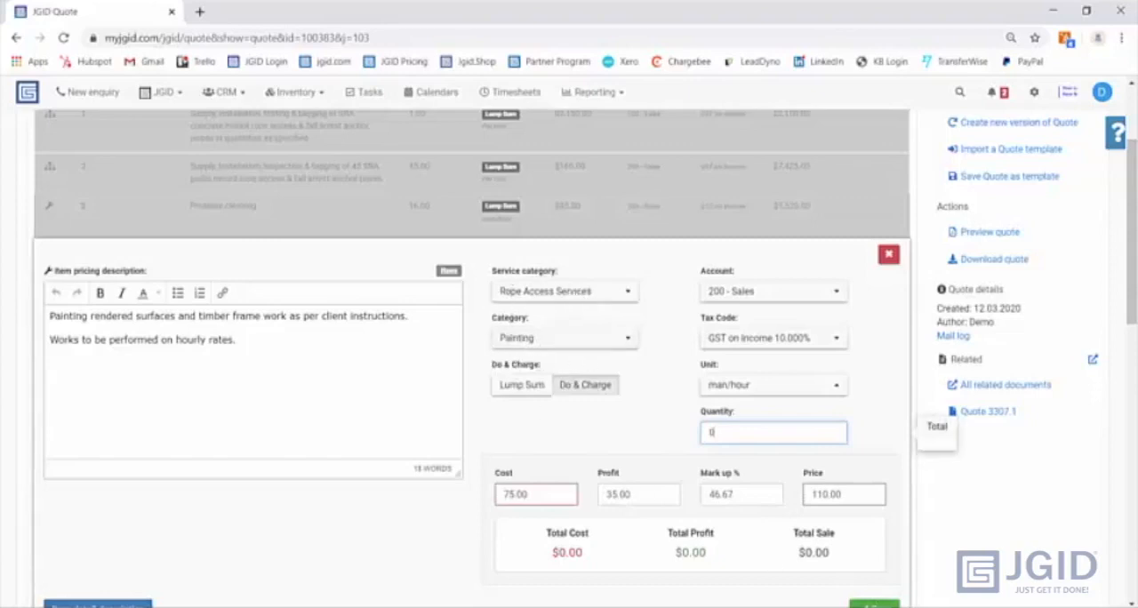
{"action": "left_click", "coordinate": [878, 605]}
{"action": "scroll", "coordinate": [148, 278], "scroll_direction": "up", "scroll_amount": 3}
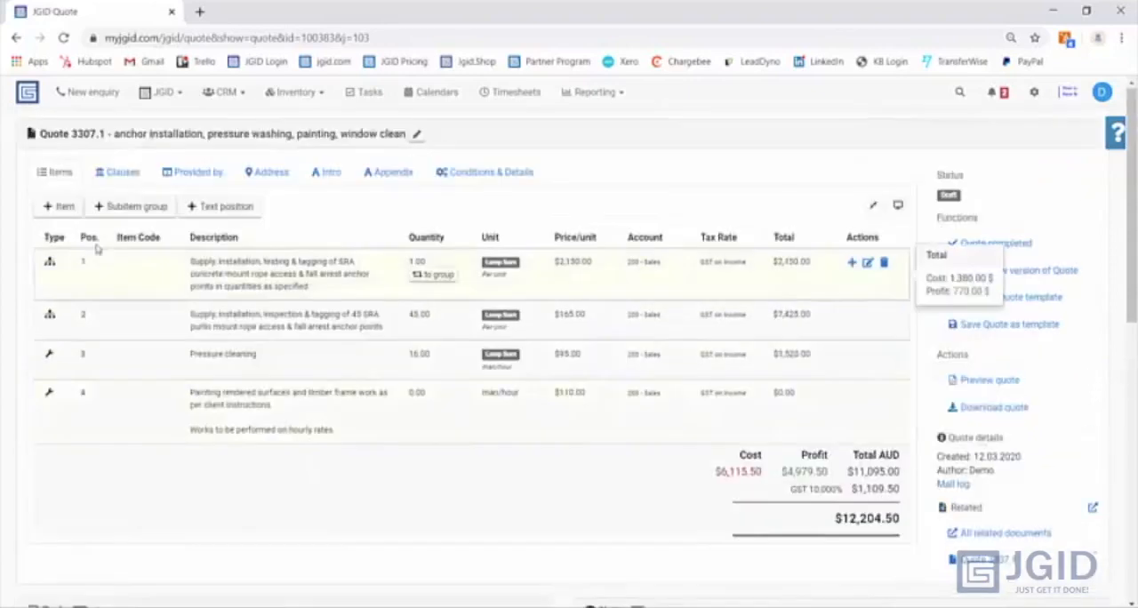
- Add another quote item by searching the services for "wind" and importing "Rope Access Services Window Cleaning - maintenance"
{"action": "left_click", "coordinate": [59, 206]}
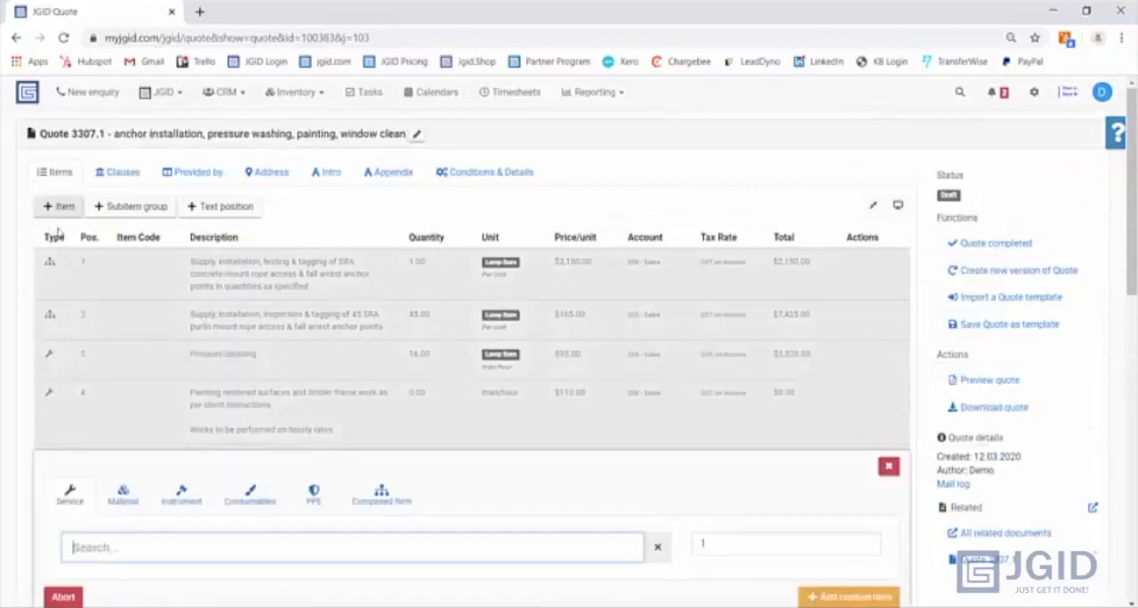
{"action": "left_click", "coordinate": [101, 544]}
{"action": "type", "text": "wind"}
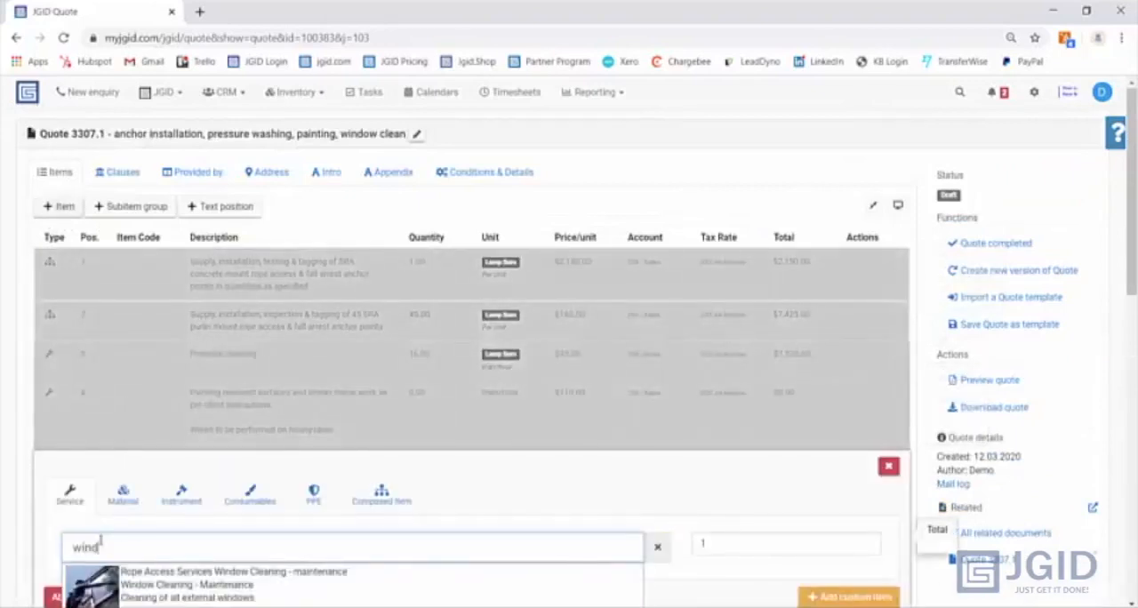
{"action": "scroll", "coordinate": [101, 544], "scroll_direction": "down", "scroll_amount": 2}
{"action": "left_click", "coordinate": [200, 436]}
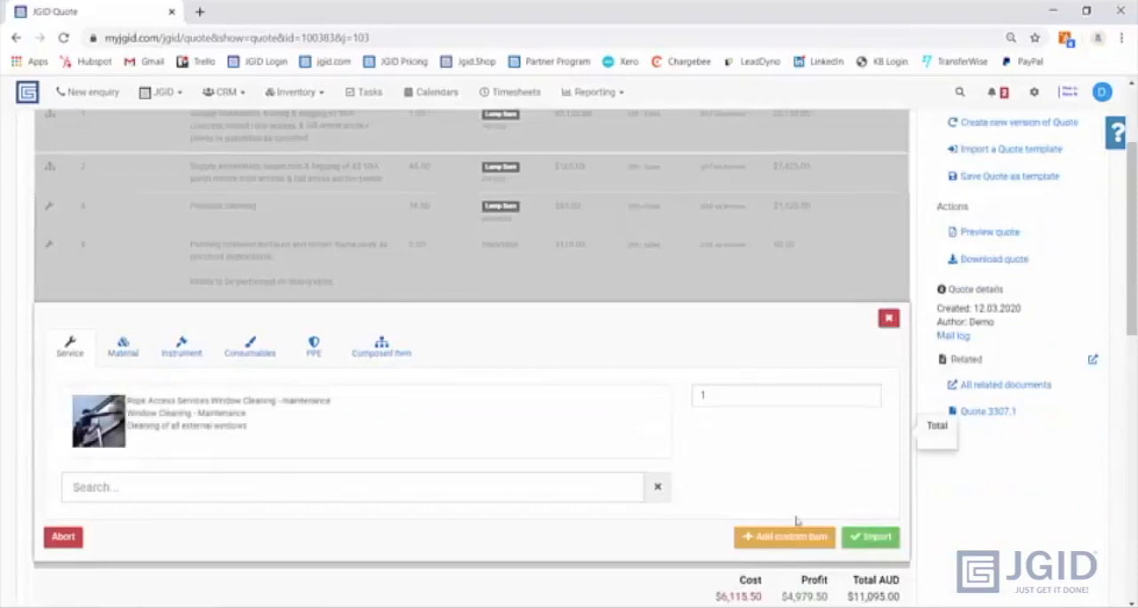
{"action": "left_click", "coordinate": [875, 536]}
- Set the window cleaning item's quantity to 16 and save the item
{"action": "scroll", "coordinate": [572, 459], "scroll_direction": "down", "scroll_amount": 1}
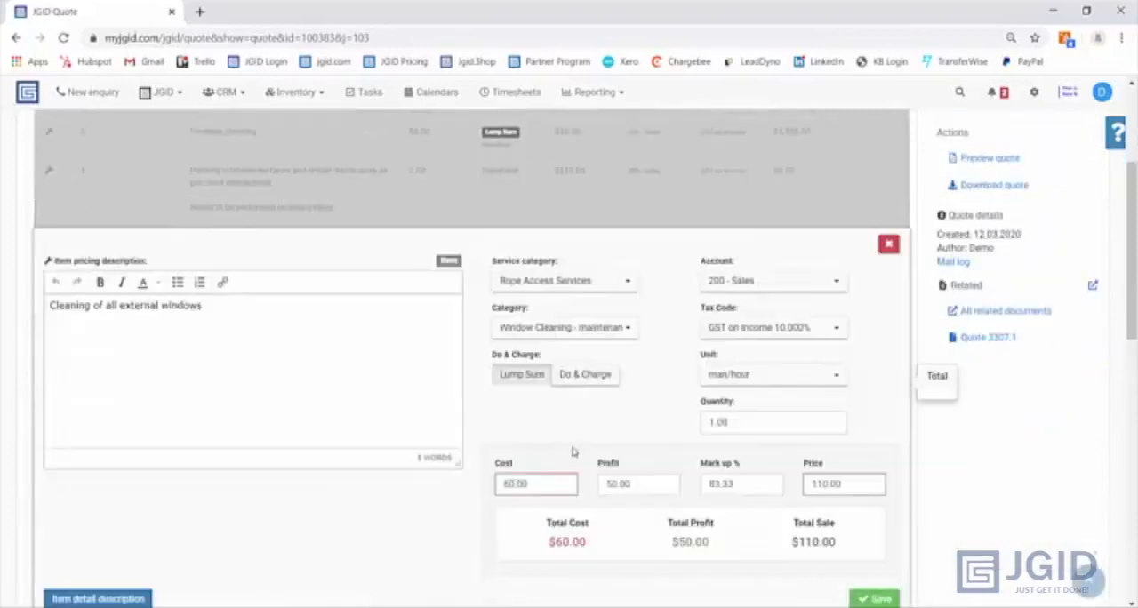
{"action": "left_click_drag", "start_coordinate": [746, 422], "coordinate": [703, 422]}
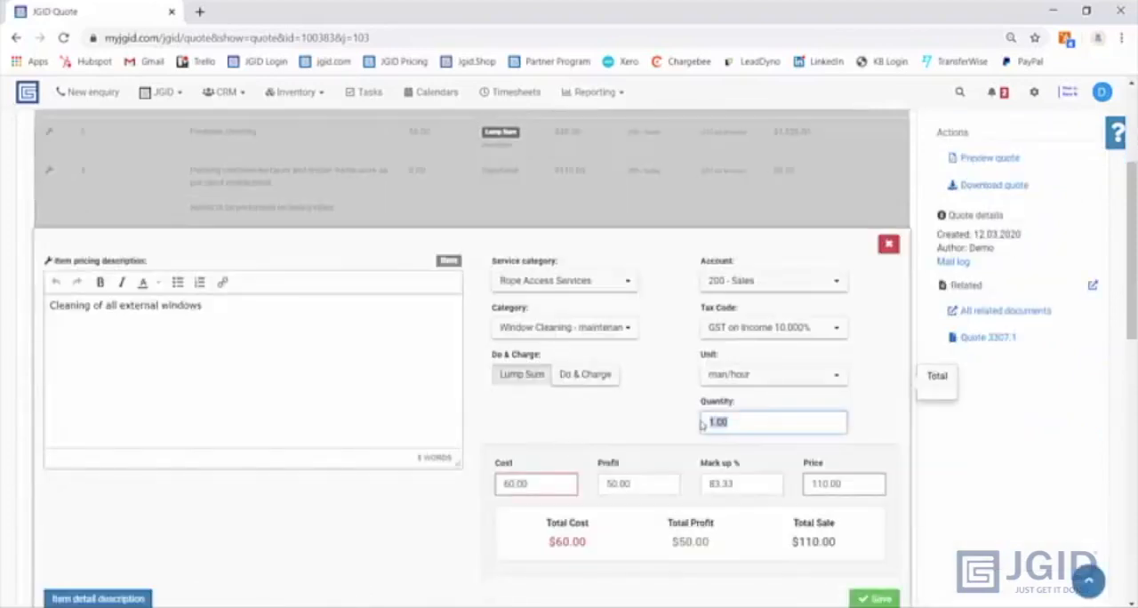
{"action": "type", "text": "19"}
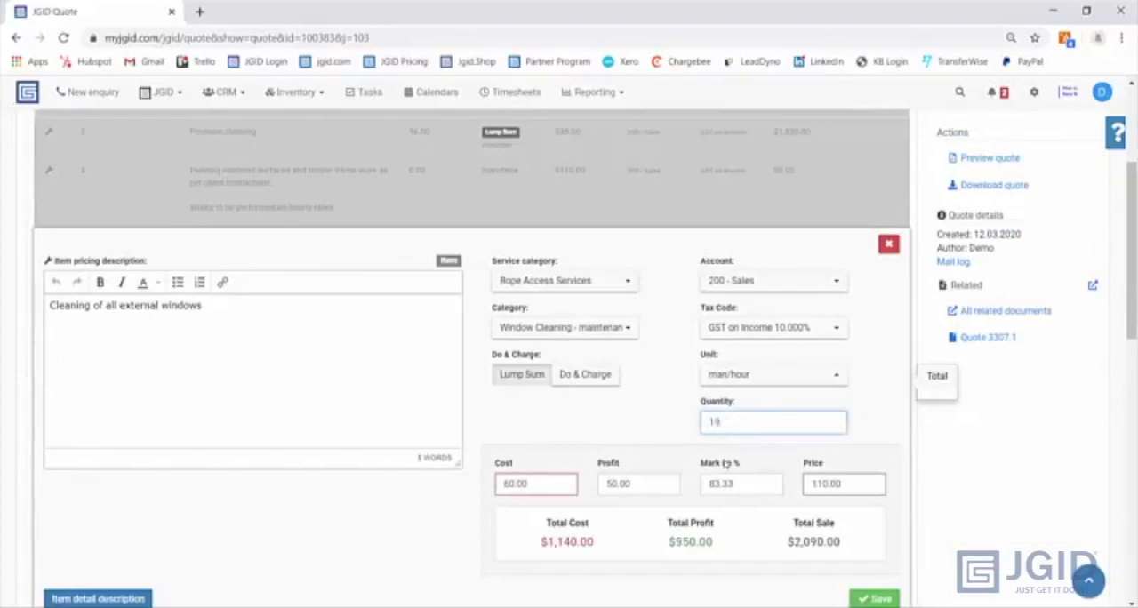
{"action": "left_click", "coordinate": [773, 408]}
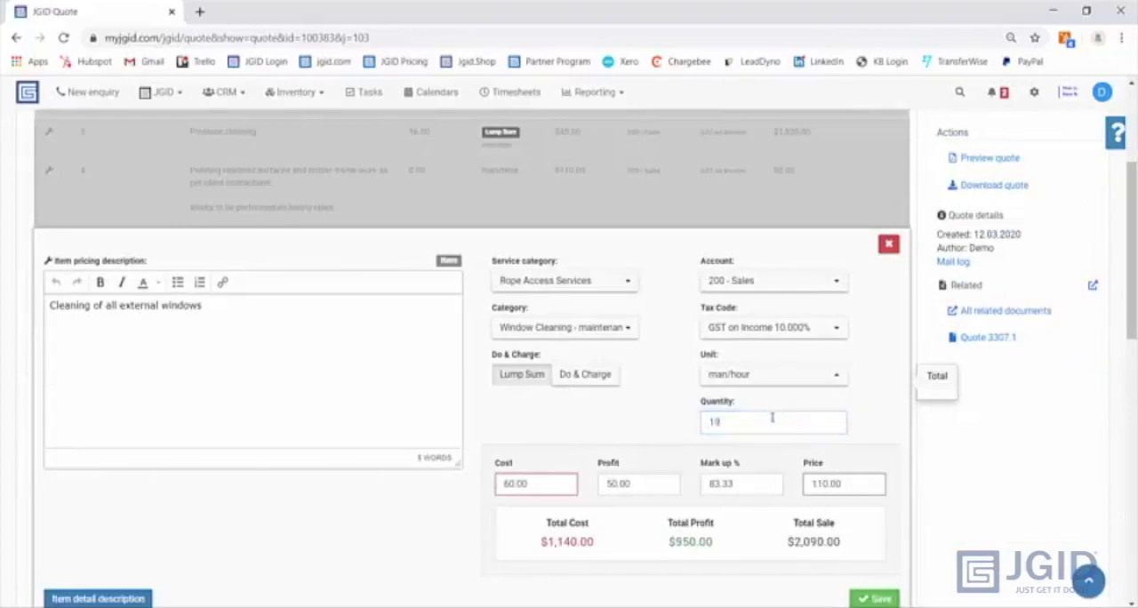
{"action": "left_click", "coordinate": [760, 417]}
{"action": "key", "text": "BackSpace"}
{"action": "type", "text": "6"}
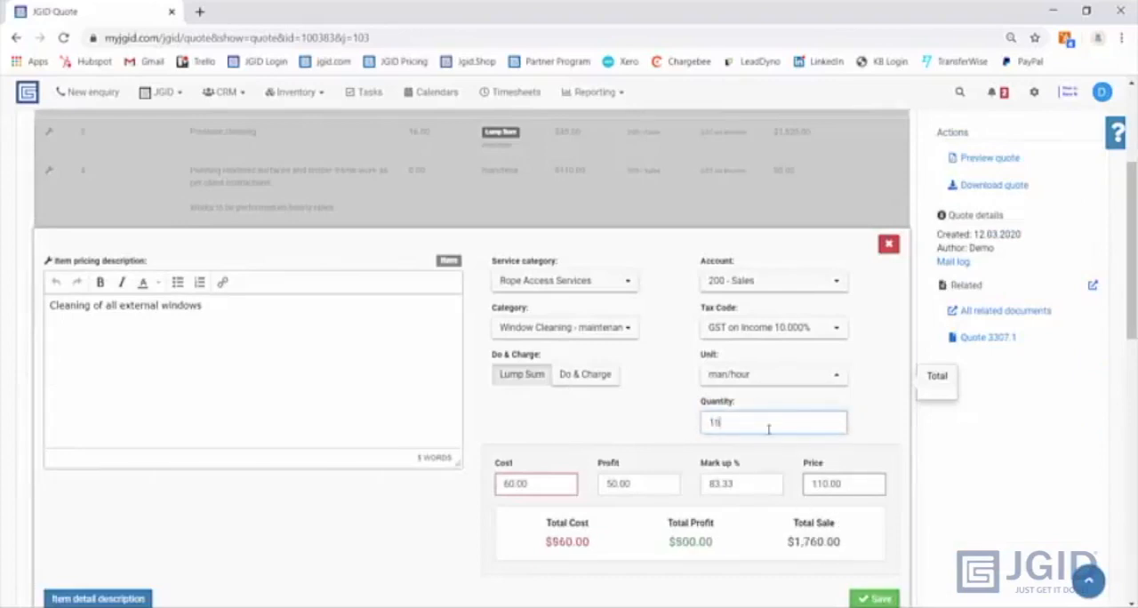
{"action": "left_click", "coordinate": [877, 598]}
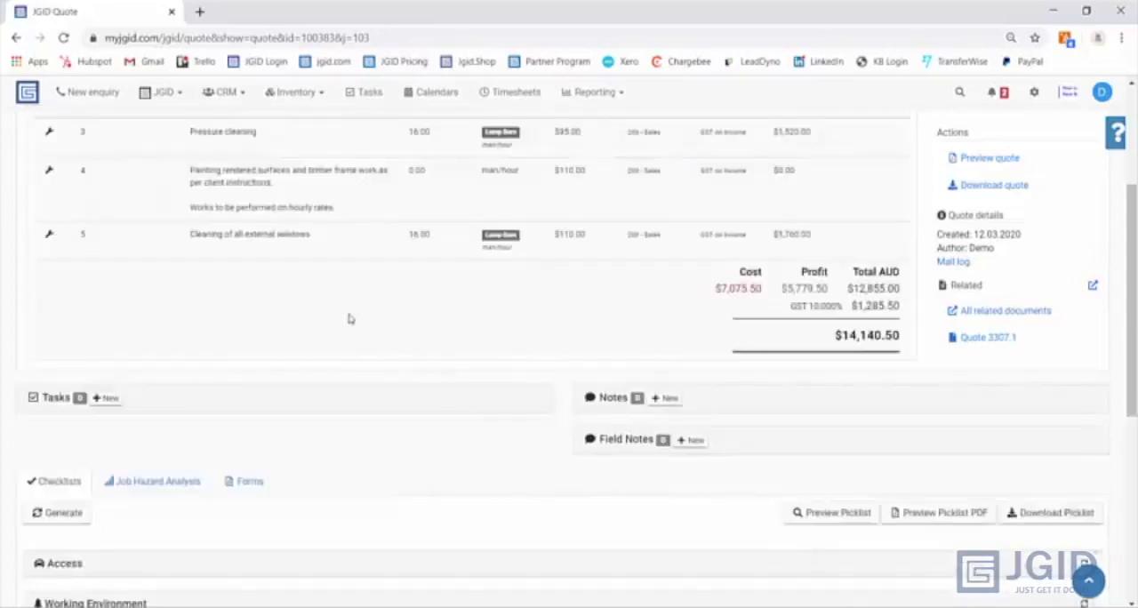
- Add EWP, Rope Access and Working at Heights to the quote's Access checklist
{"action": "scroll", "coordinate": [164, 382], "scroll_direction": "down", "scroll_amount": 2}
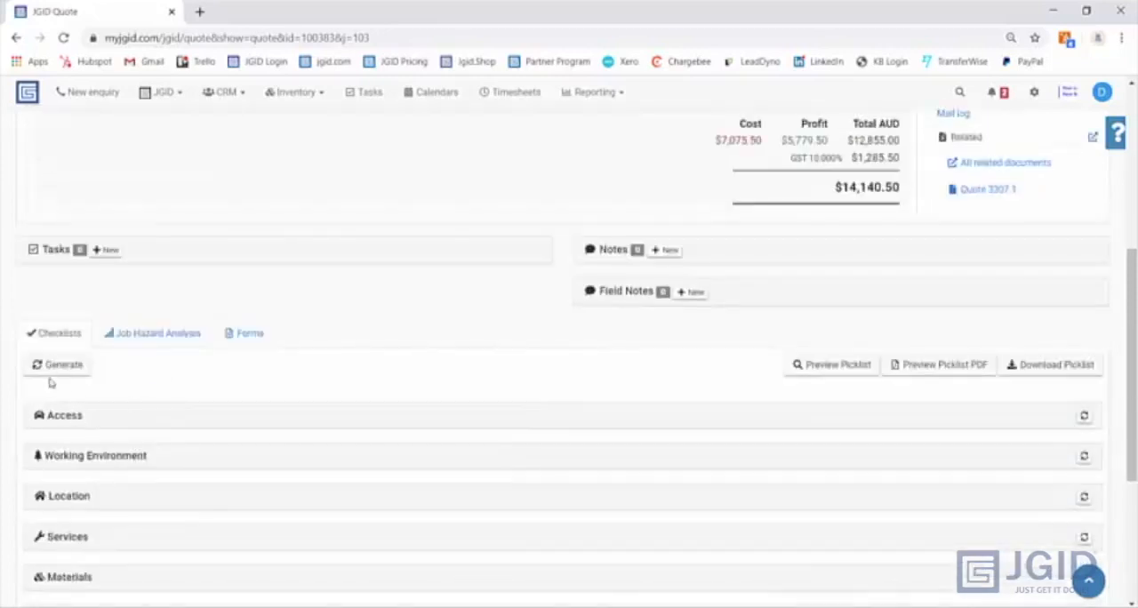
{"action": "scroll", "coordinate": [54, 418], "scroll_direction": "down", "scroll_amount": 1}
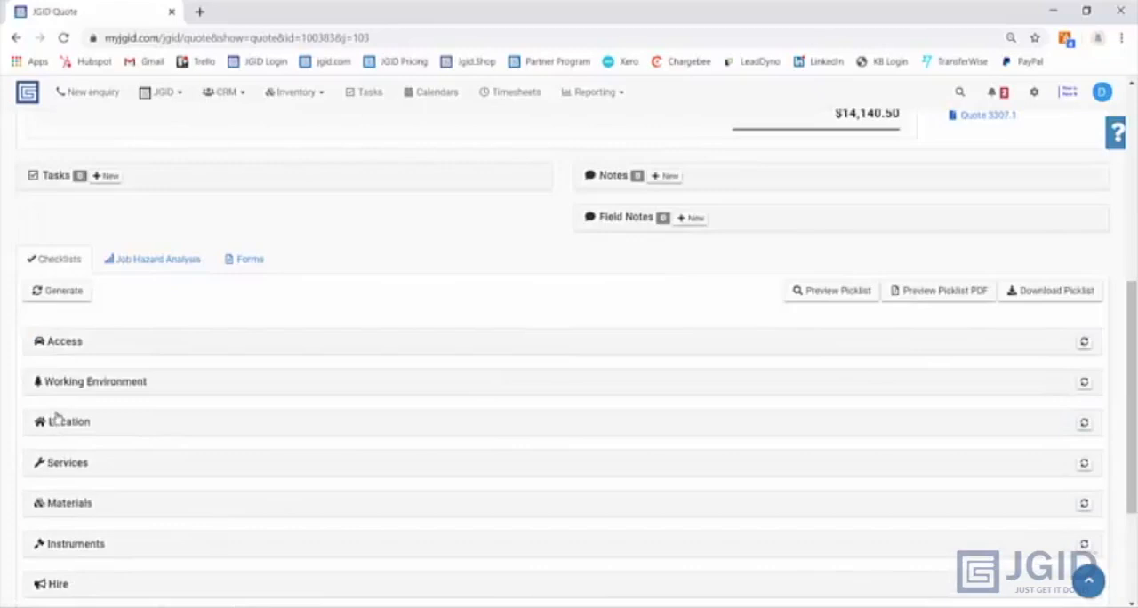
{"action": "left_click", "coordinate": [60, 349]}
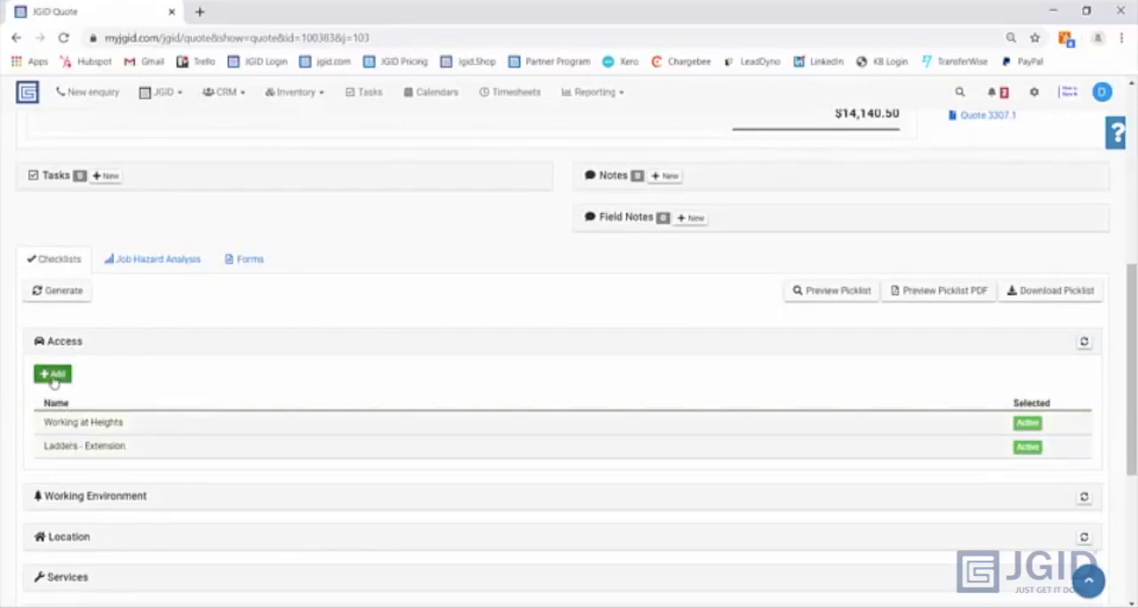
{"action": "left_click", "coordinate": [53, 377]}
{"action": "left_click", "coordinate": [123, 391]}
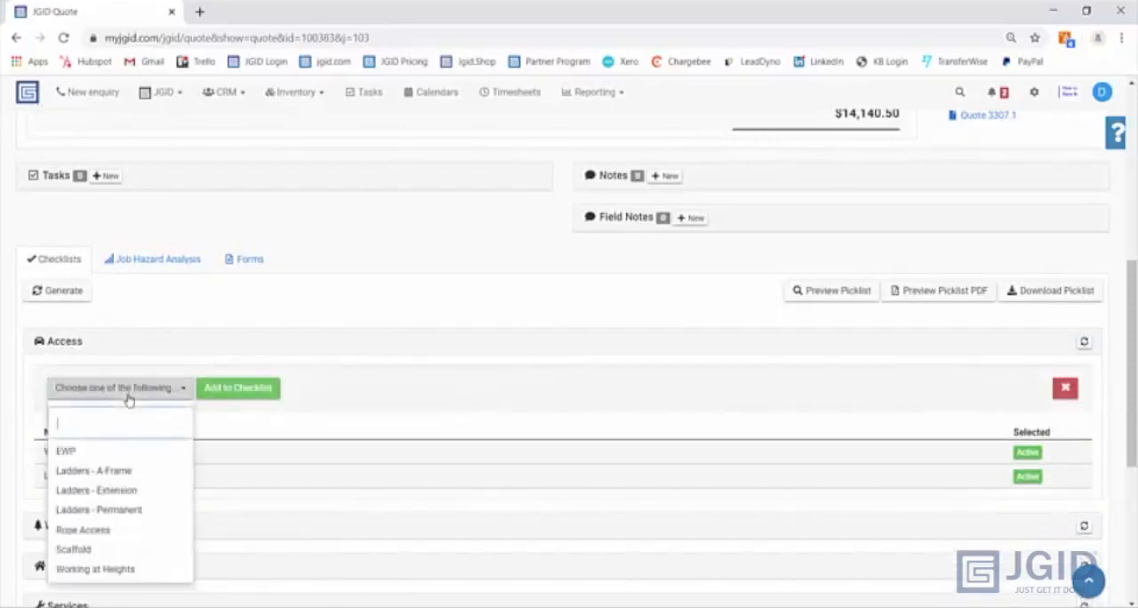
{"action": "left_click", "coordinate": [121, 450]}
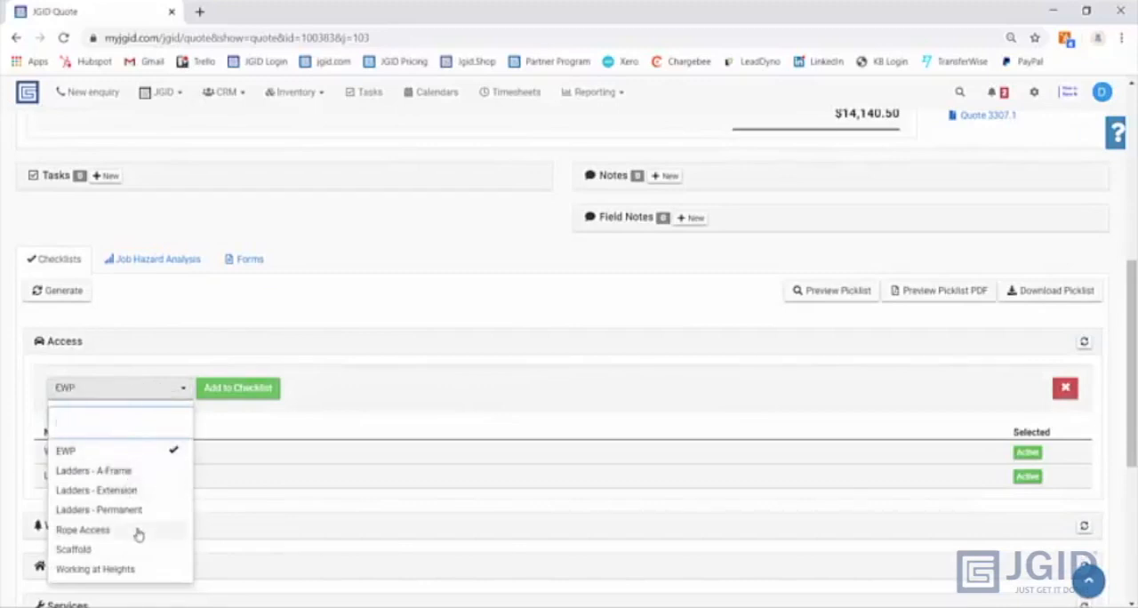
{"action": "left_click", "coordinate": [138, 532]}
{"action": "left_click", "coordinate": [140, 569]}
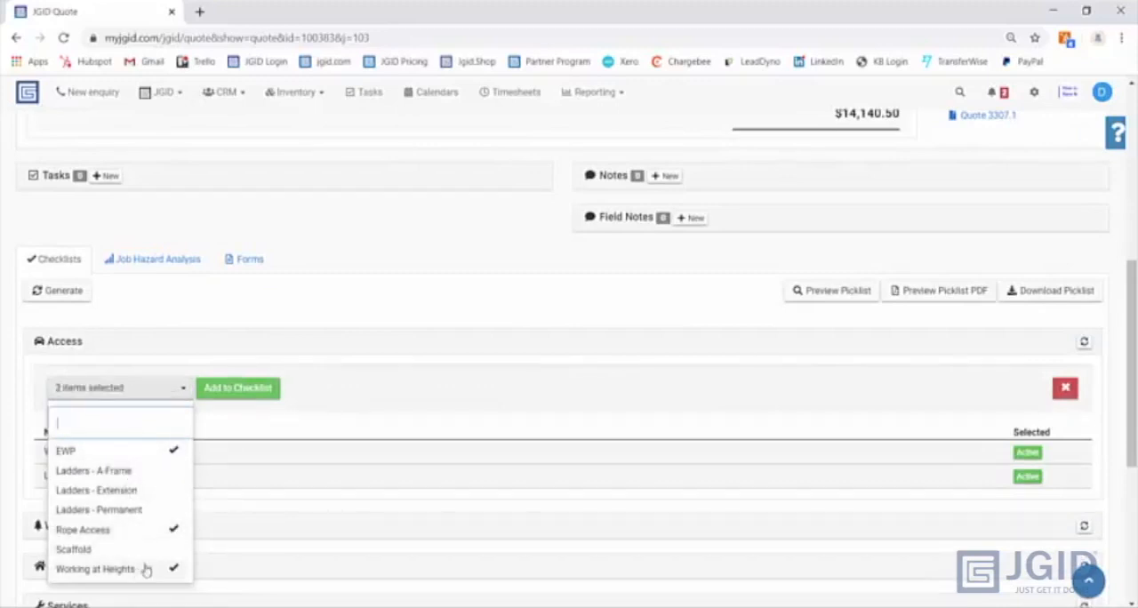
{"action": "left_click", "coordinate": [264, 387]}
{"action": "left_click", "coordinate": [86, 352]}
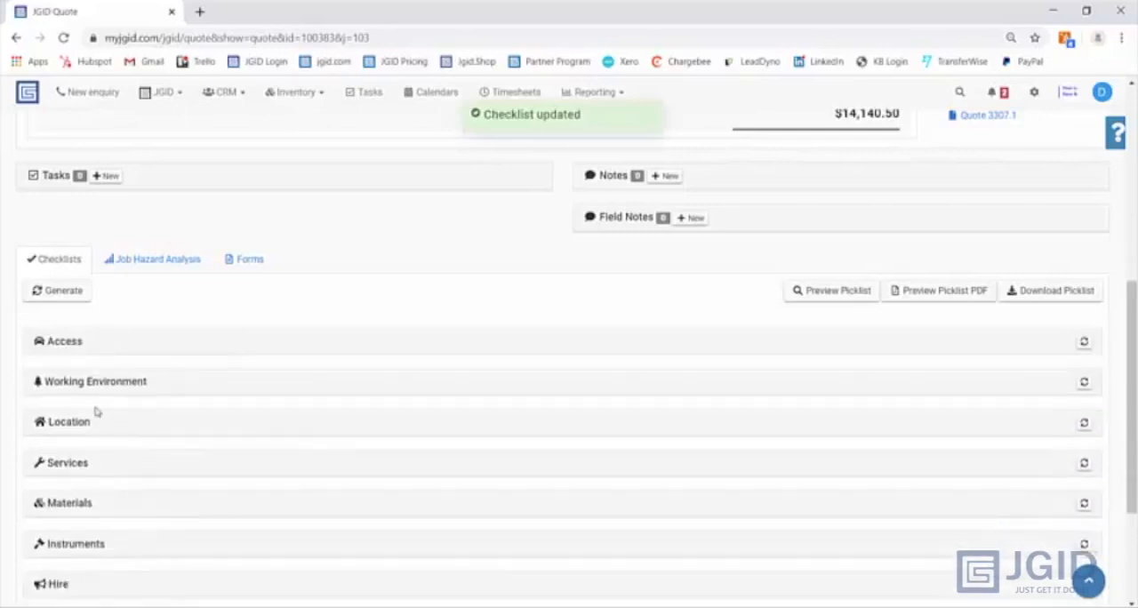
- Add Confined Spaces to the quote's Working Environment checklist
{"action": "left_click", "coordinate": [93, 382]}
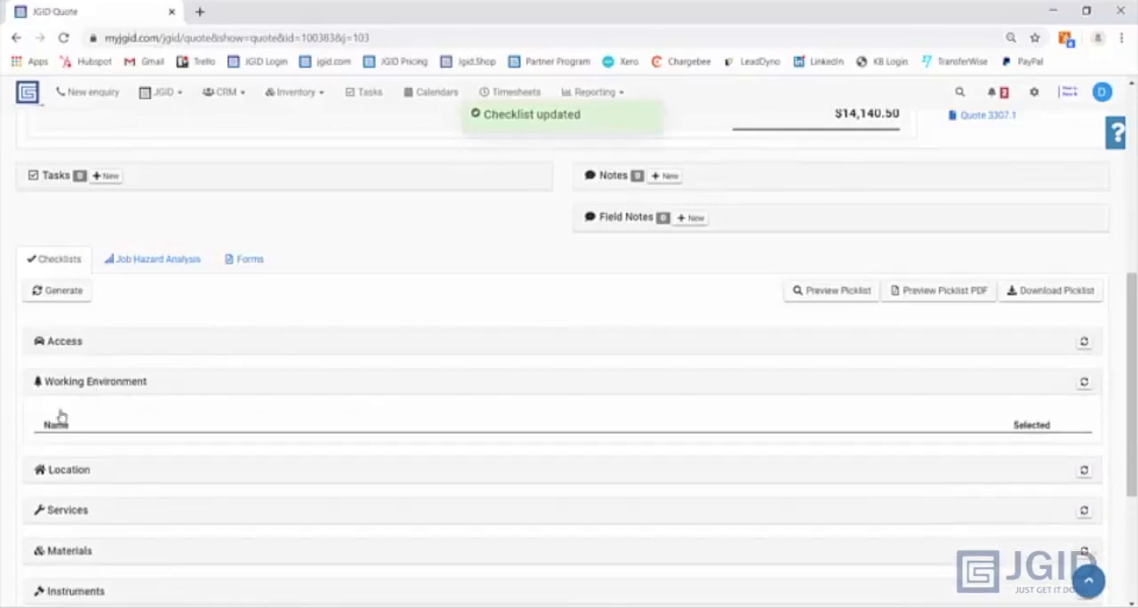
{"action": "left_click", "coordinate": [87, 430]}
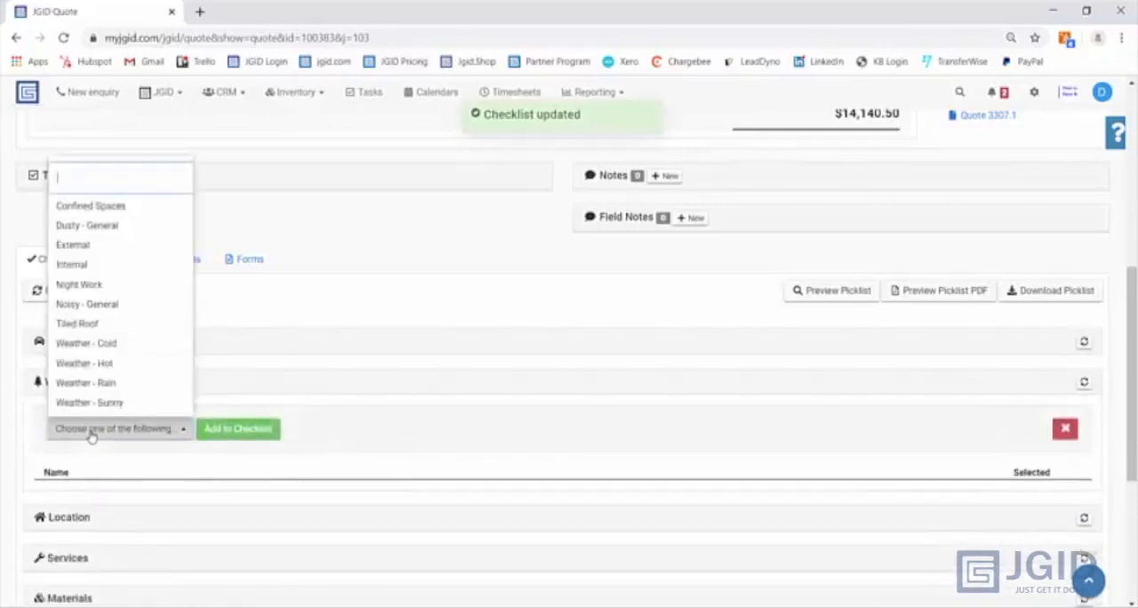
{"action": "left_click", "coordinate": [107, 208]}
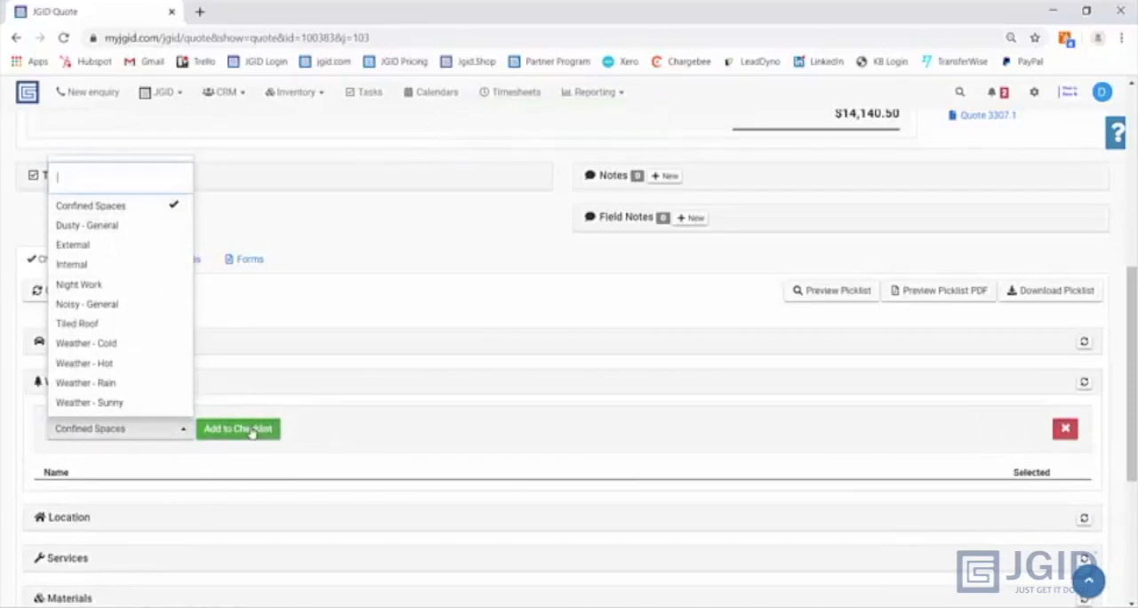
{"action": "left_click", "coordinate": [247, 430]}
{"action": "left_click", "coordinate": [96, 392]}
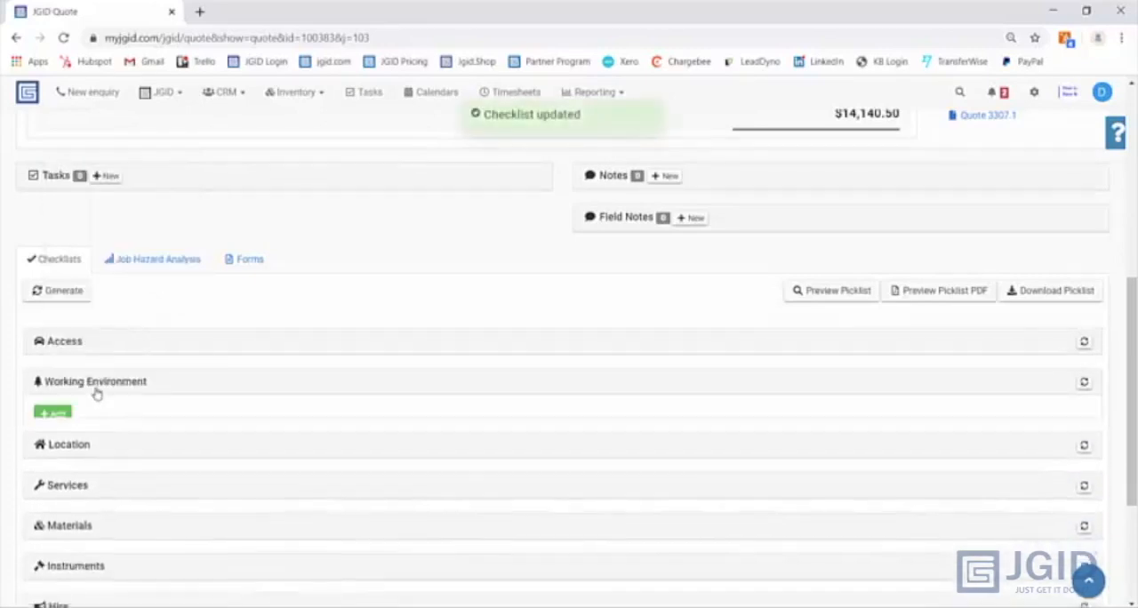
- Regenerate the quote's automatic clauses and read through their full texts
{"action": "scroll", "coordinate": [96, 394], "scroll_direction": "up", "scroll_amount": 5}
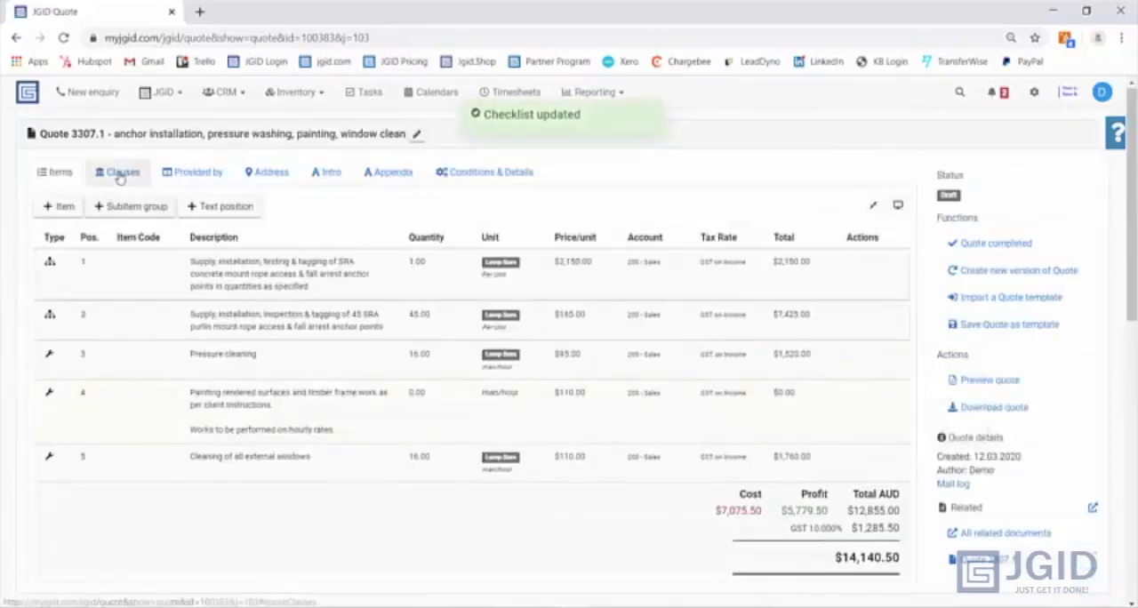
{"action": "left_click", "coordinate": [120, 172]}
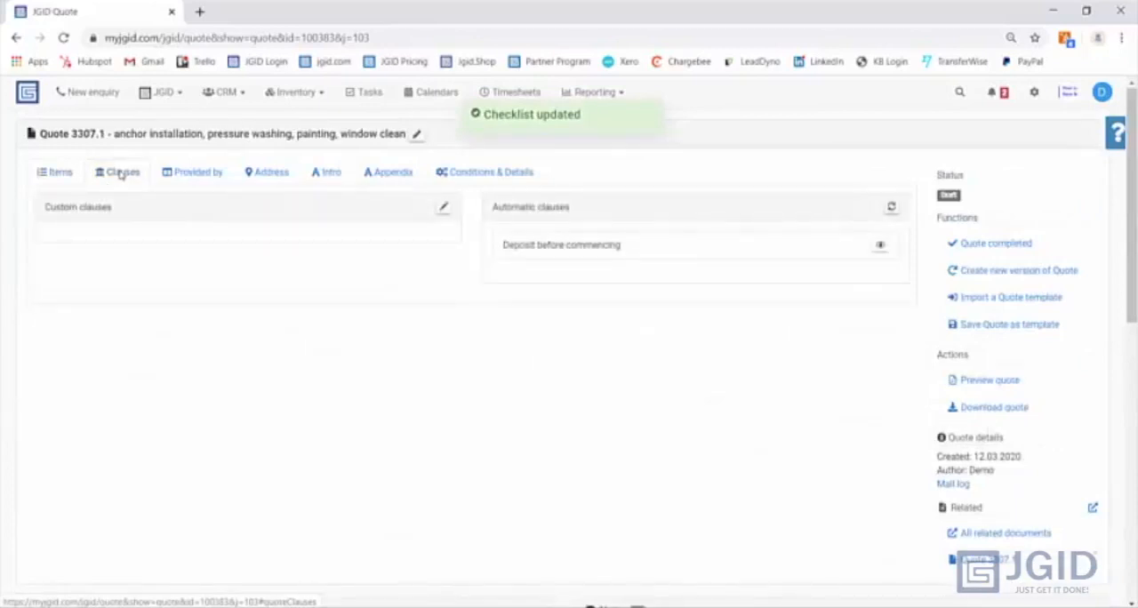
{"action": "left_click", "coordinate": [613, 249]}
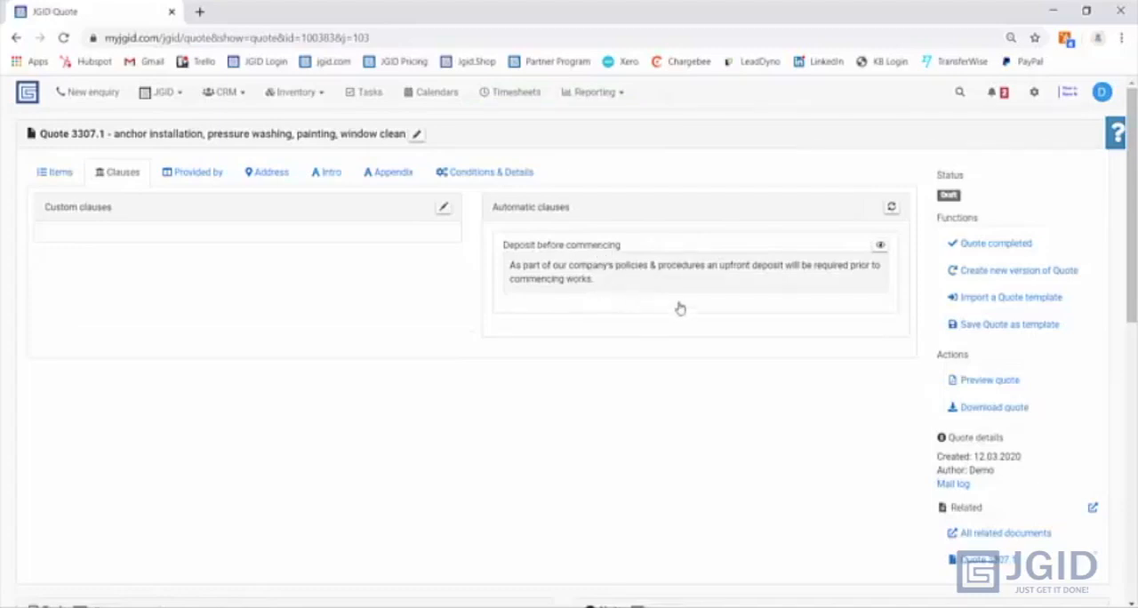
{"action": "left_click", "coordinate": [892, 207]}
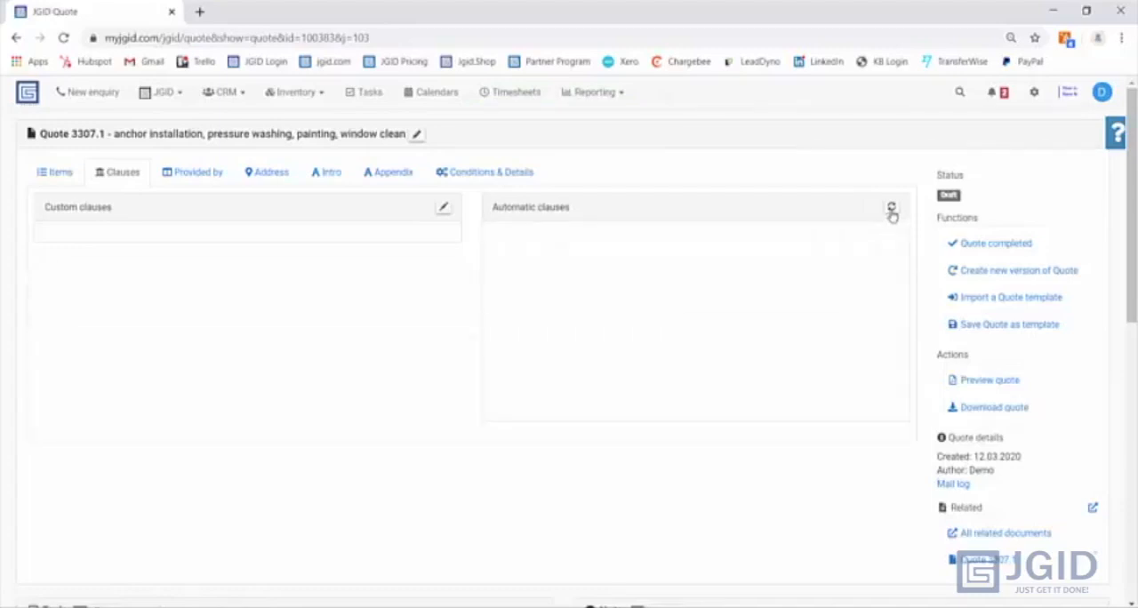
{"action": "scroll", "coordinate": [566, 249], "scroll_direction": "down", "scroll_amount": 1}
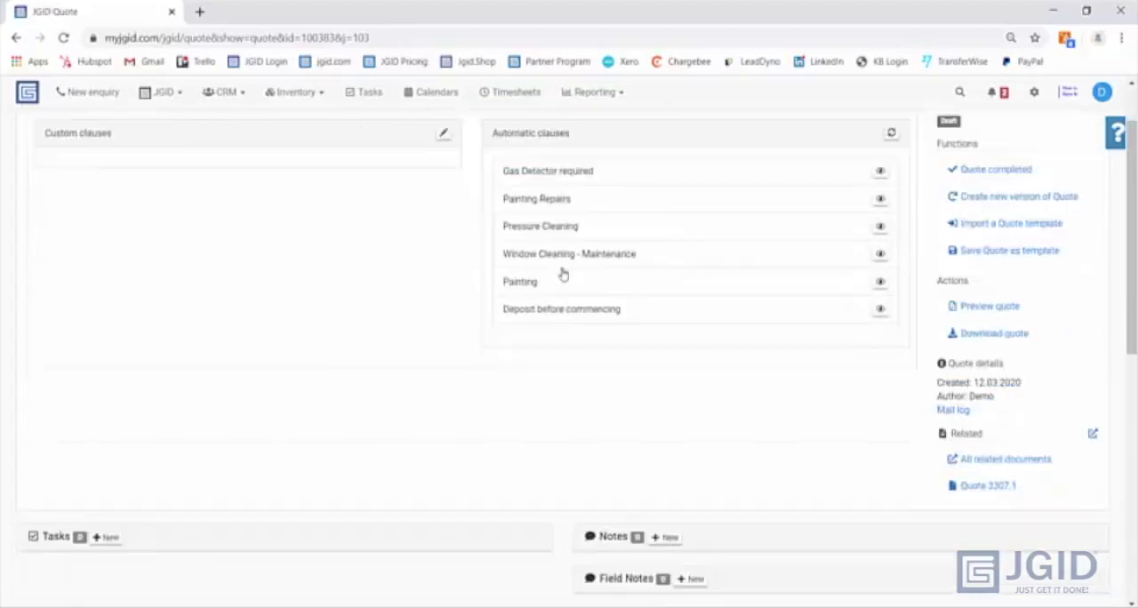
{"action": "scroll", "coordinate": [552, 217], "scroll_direction": "up", "scroll_amount": 1}
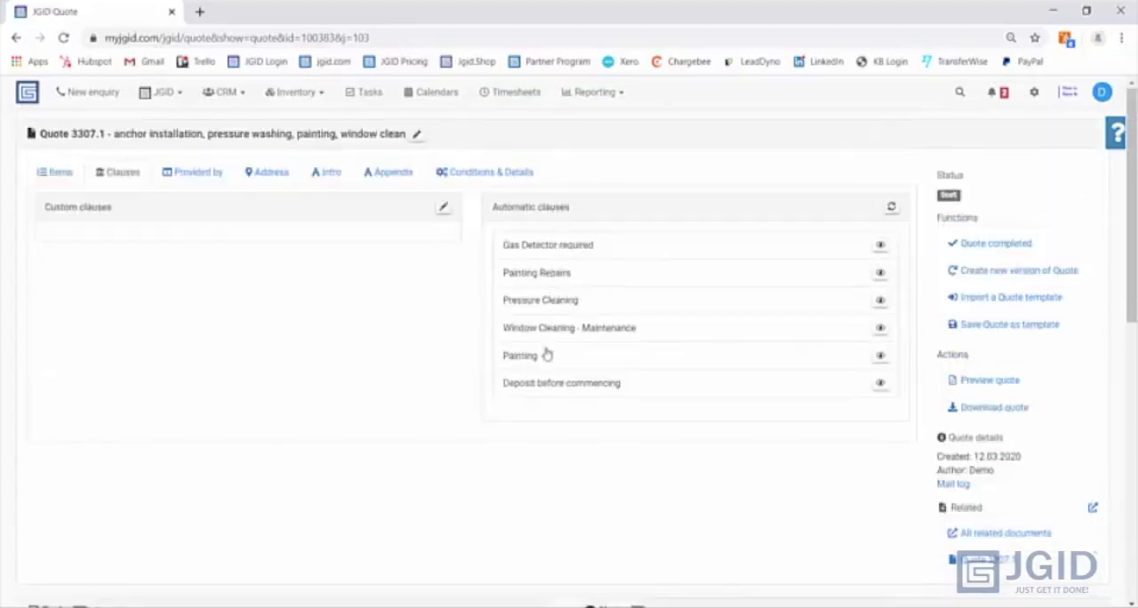
{"action": "left_click", "coordinate": [555, 248]}
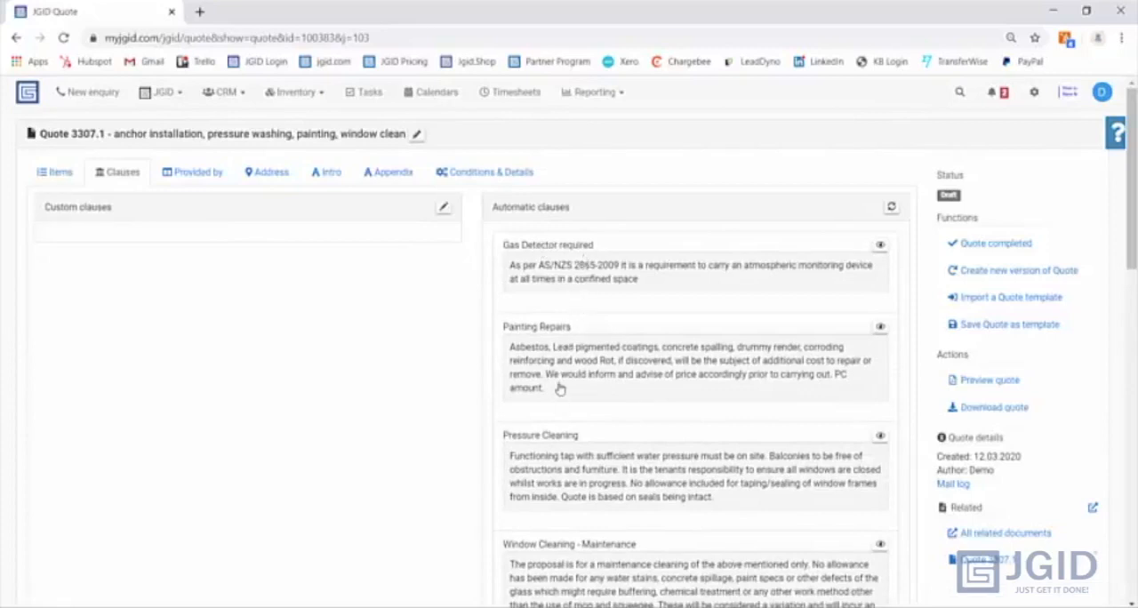
{"action": "scroll", "coordinate": [558, 409], "scroll_direction": "down", "scroll_amount": 1}
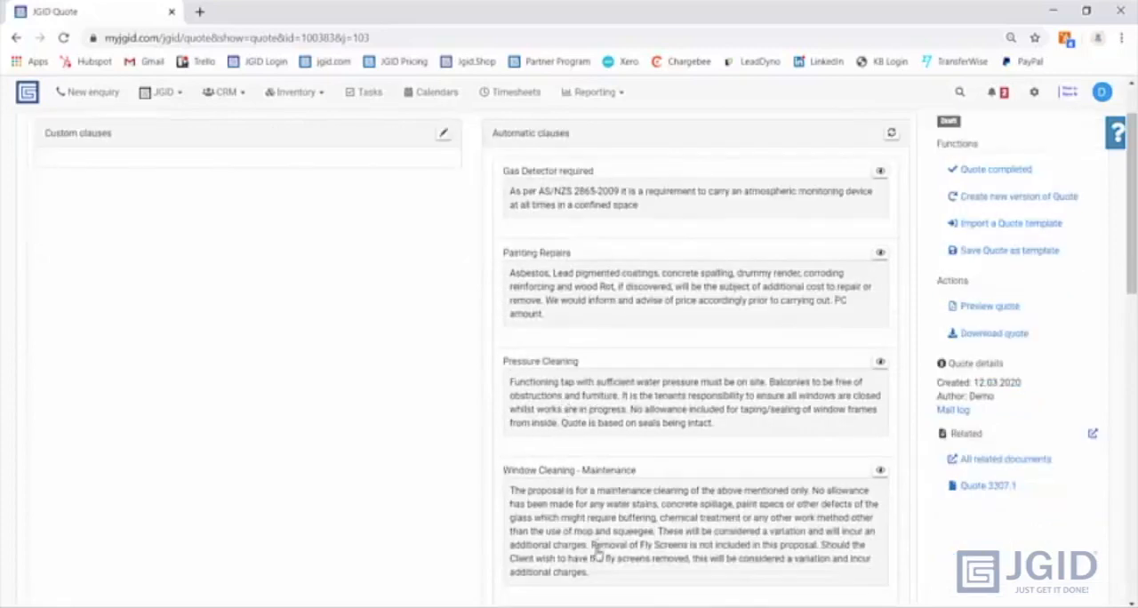
{"action": "scroll", "coordinate": [599, 485], "scroll_direction": "up", "scroll_amount": 1}
- Regenerate the quote's list of things automatically provided by Your Amazing Company Pty Ltd
{"action": "left_click", "coordinate": [204, 180]}
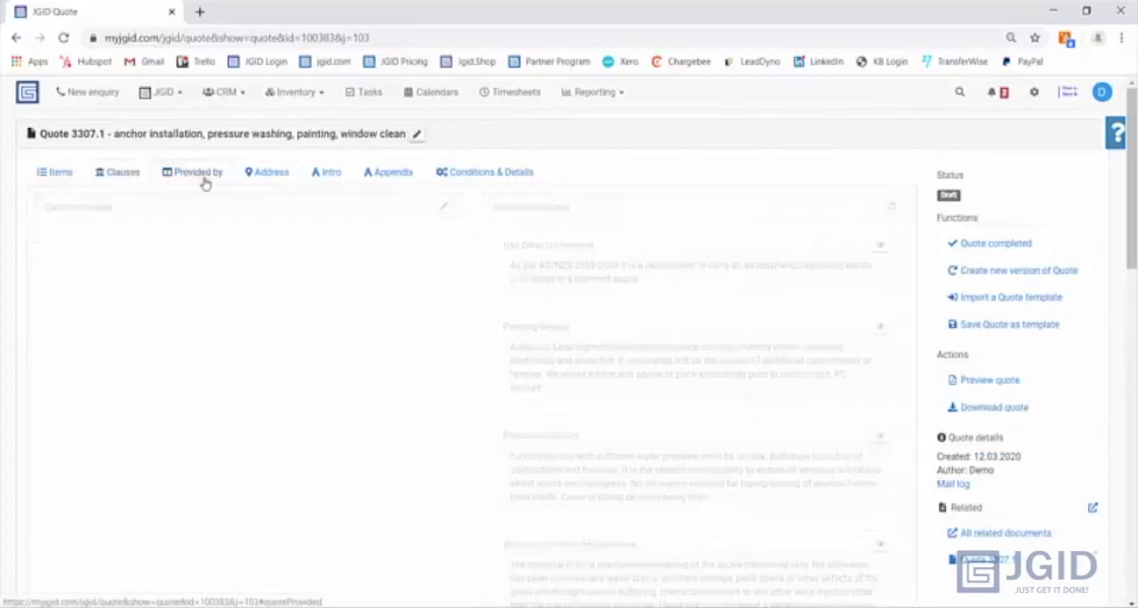
{"action": "left_click", "coordinate": [443, 271]}
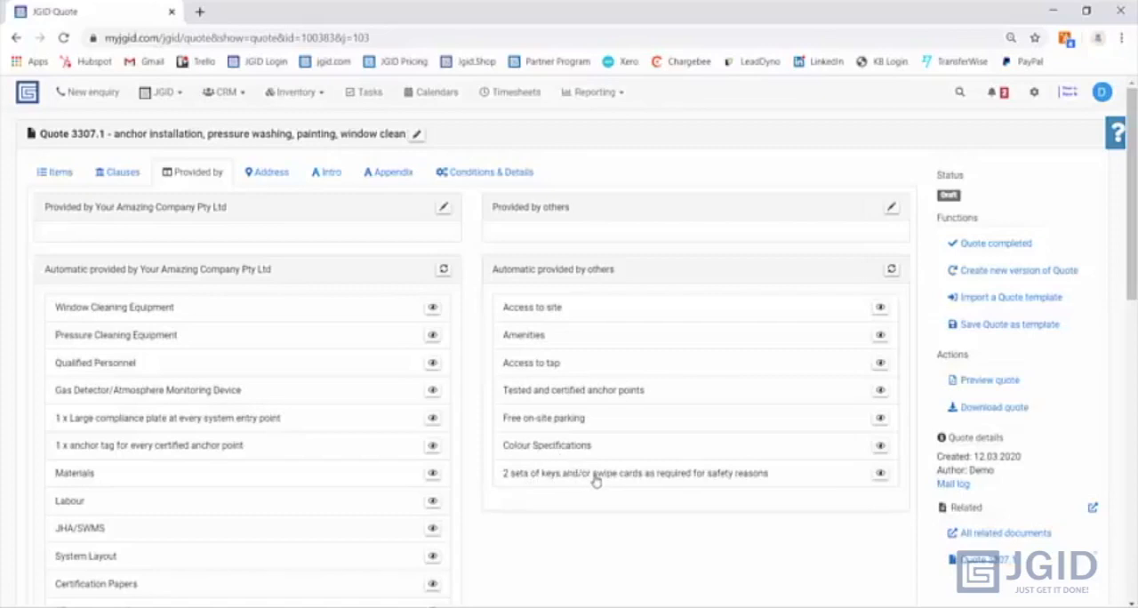
- Replace the name in the quote introduction's greeting with the customer contact's first name and save the introduction
{"action": "left_click", "coordinate": [327, 174]}
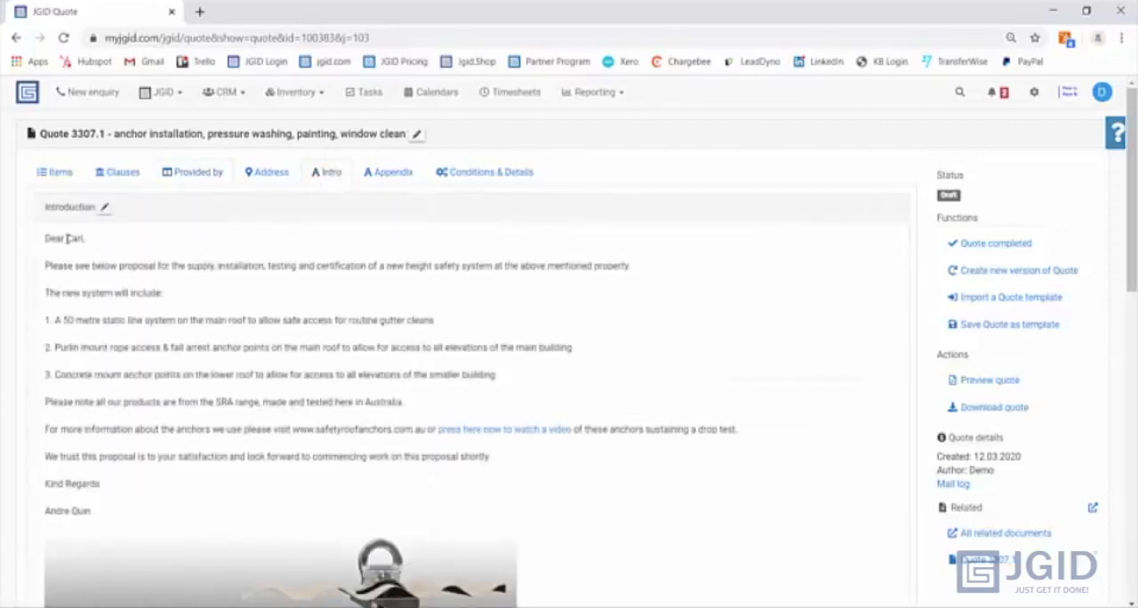
{"action": "left_click_drag", "start_coordinate": [67, 239], "coordinate": [87, 240]}
{"action": "left_click", "coordinate": [108, 210]}
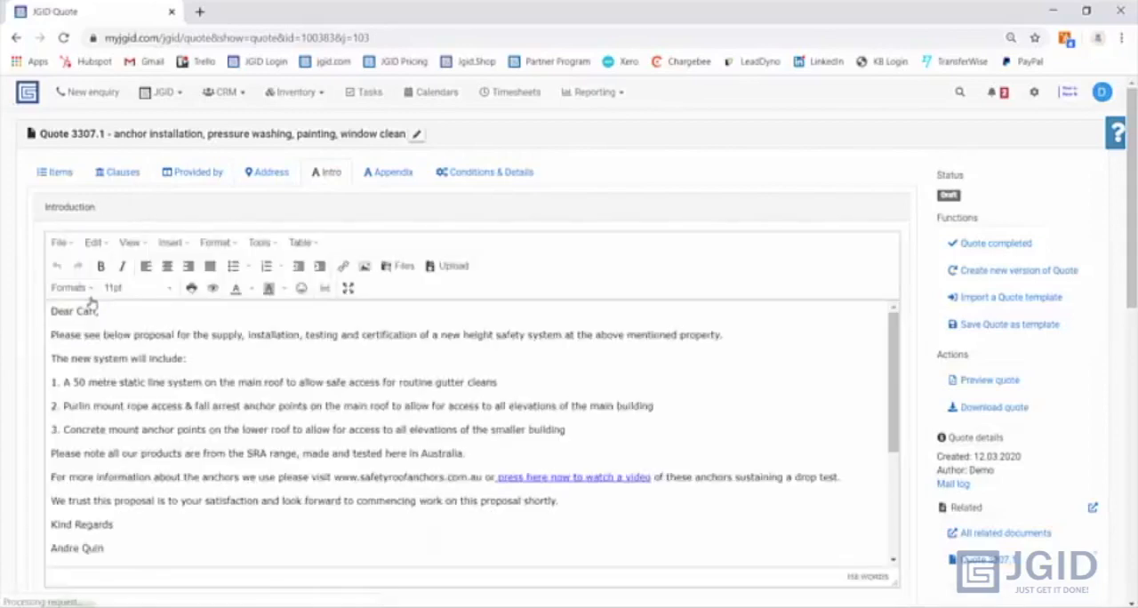
{"action": "double_click", "coordinate": [78, 312]}
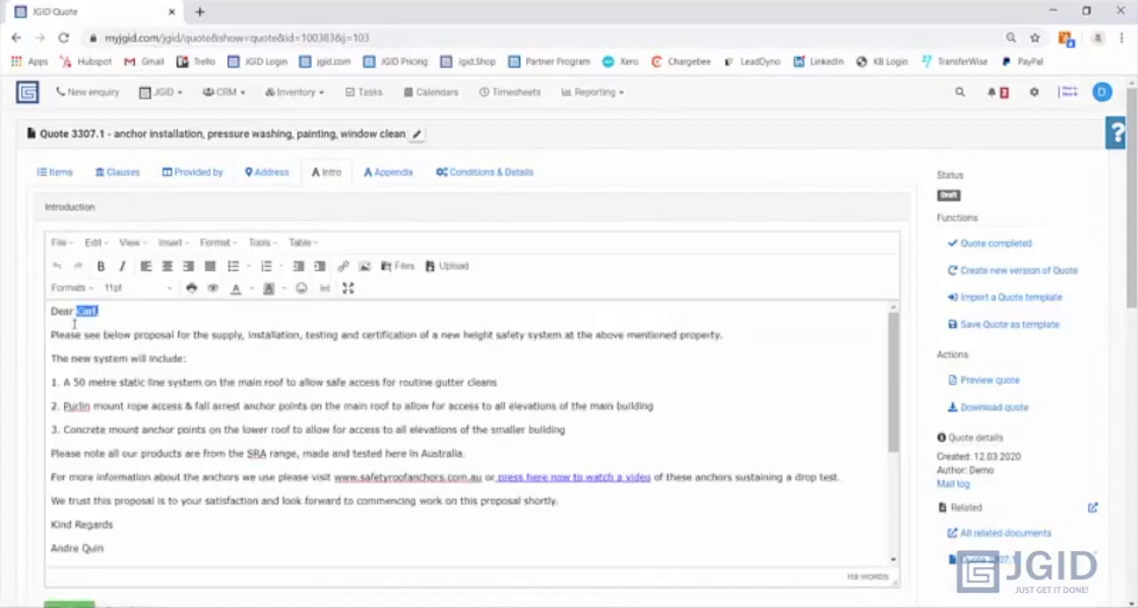
{"action": "key", "text": "BackSpace"}
{"action": "type", "text": "John"}
{"action": "scroll", "coordinate": [201, 471], "scroll_direction": "down", "scroll_amount": 1}
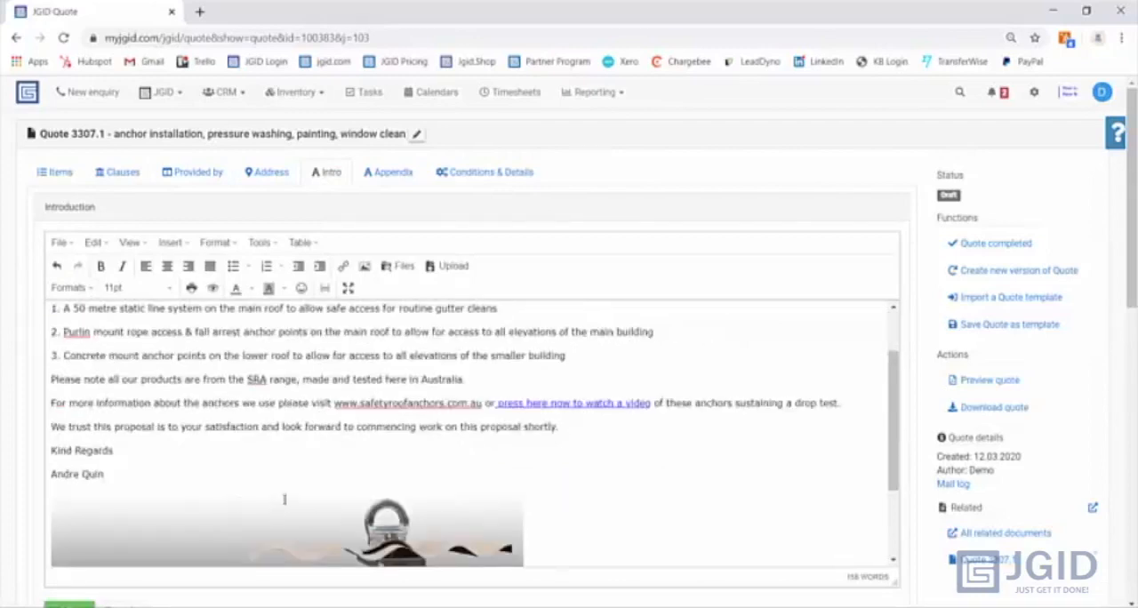
{"action": "scroll", "coordinate": [284, 500], "scroll_direction": "down", "scroll_amount": 1}
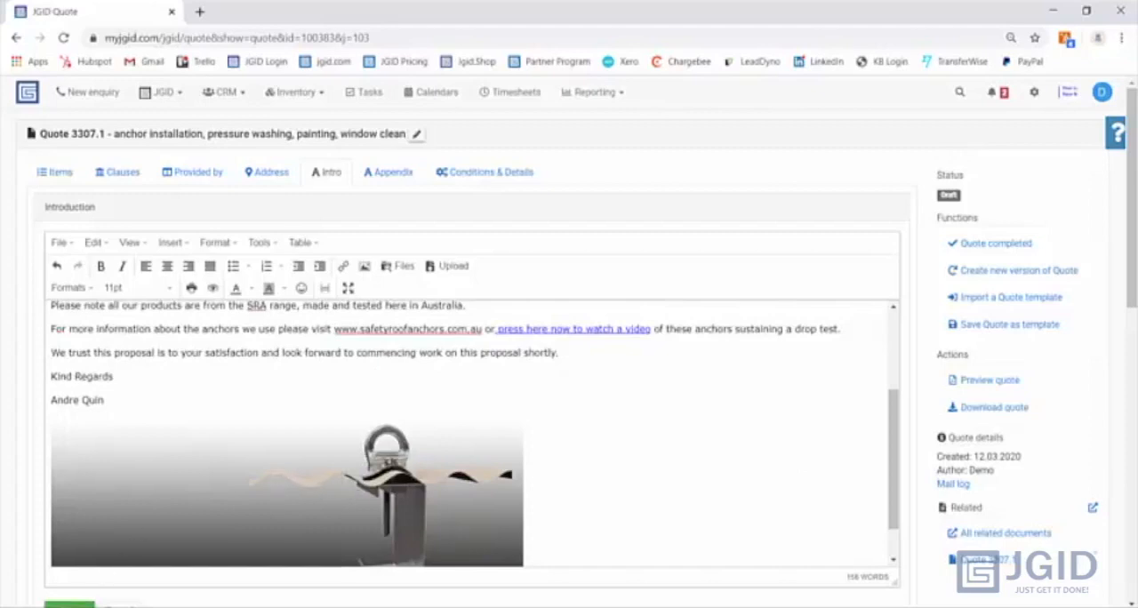
{"action": "left_click", "coordinate": [68, 604]}
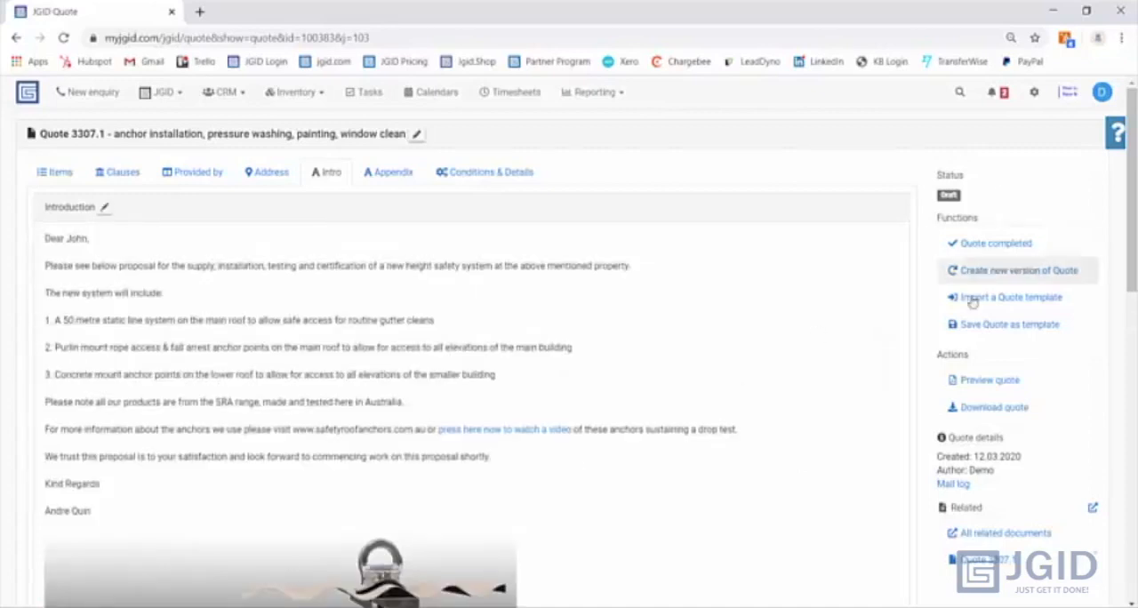
- Preview the quote and read through its introduction, provided-by lists, priced items, clauses, signature section and terms of trade
{"action": "left_click", "coordinate": [947, 381]}
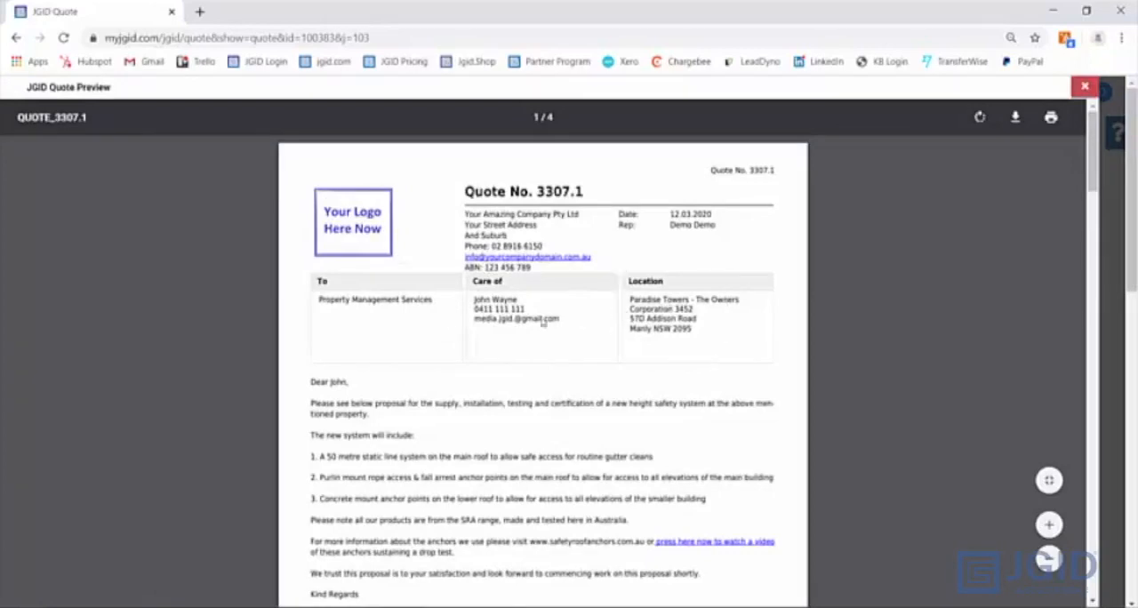
{"action": "scroll", "coordinate": [524, 316], "scroll_direction": "down", "scroll_amount": 2}
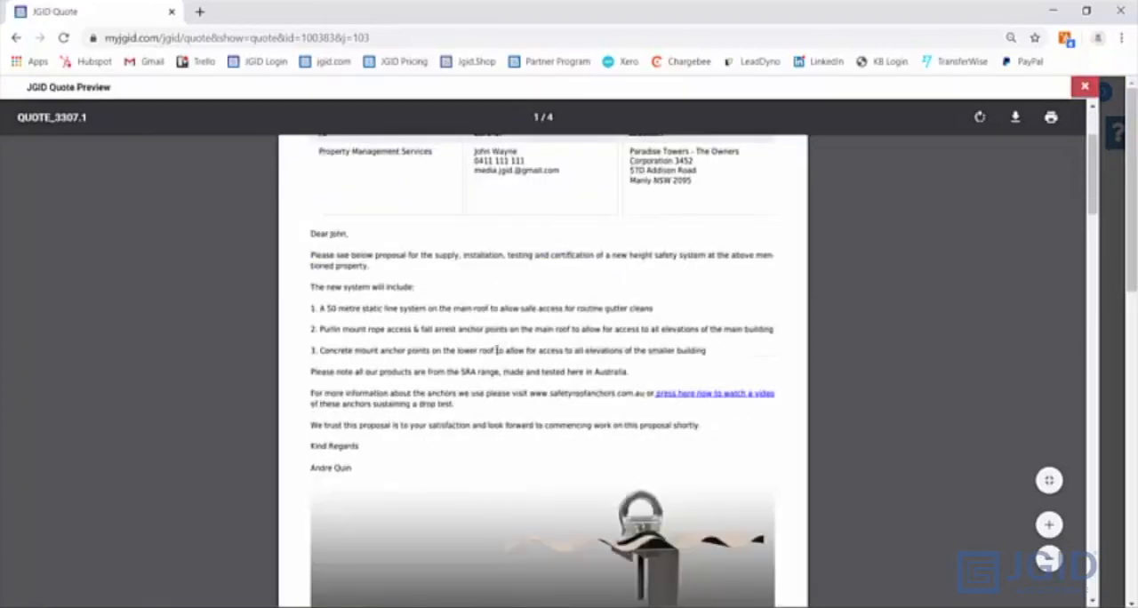
{"action": "scroll", "coordinate": [503, 413], "scroll_direction": "down", "scroll_amount": 1}
{"action": "scroll", "coordinate": [503, 410], "scroll_direction": "down", "scroll_amount": 7}
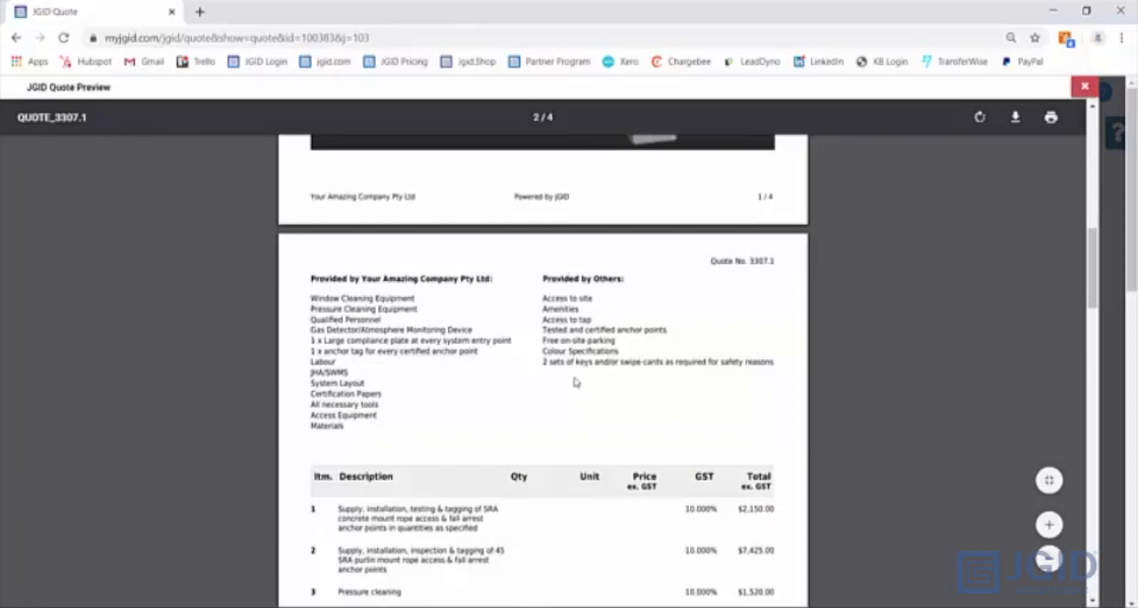
{"action": "scroll", "coordinate": [574, 382], "scroll_direction": "down", "scroll_amount": 3}
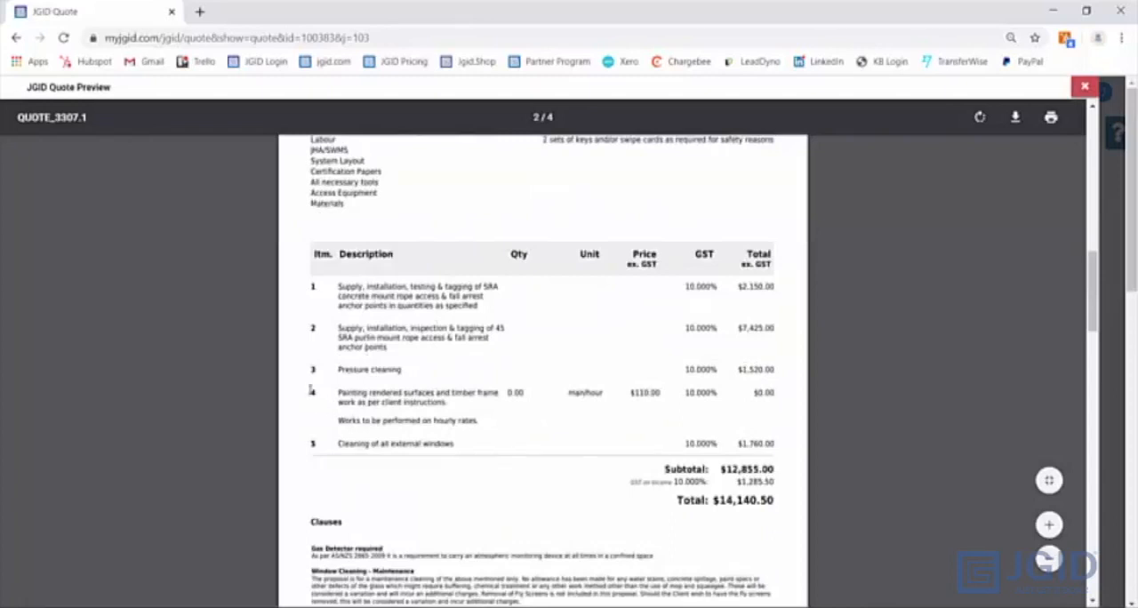
{"action": "left_click_drag", "start_coordinate": [310, 389], "coordinate": [780, 392]}
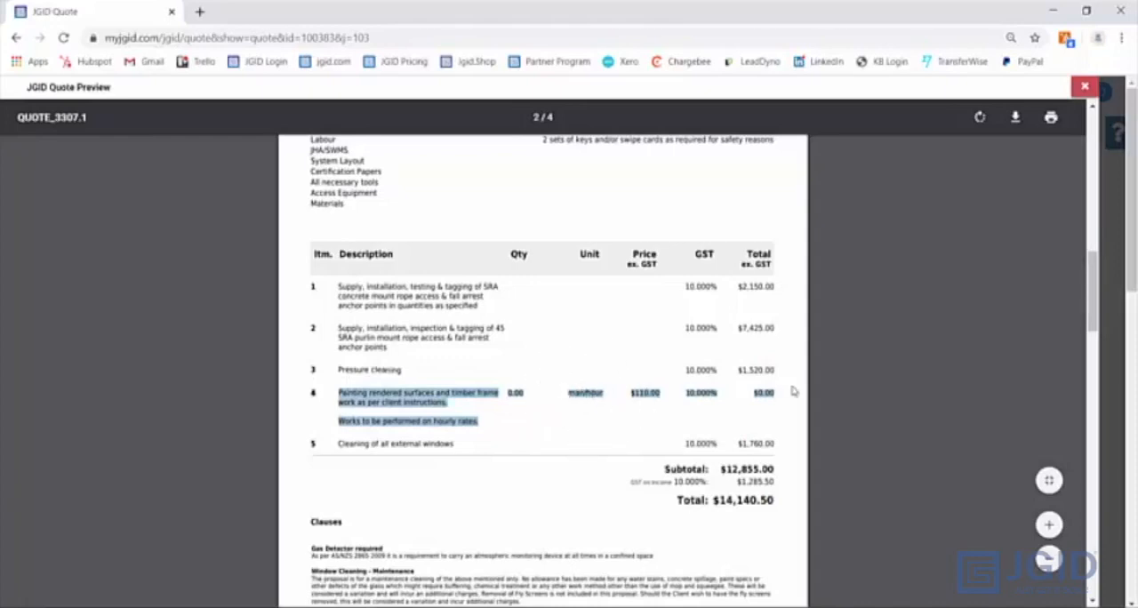
{"action": "left_click", "coordinate": [763, 396]}
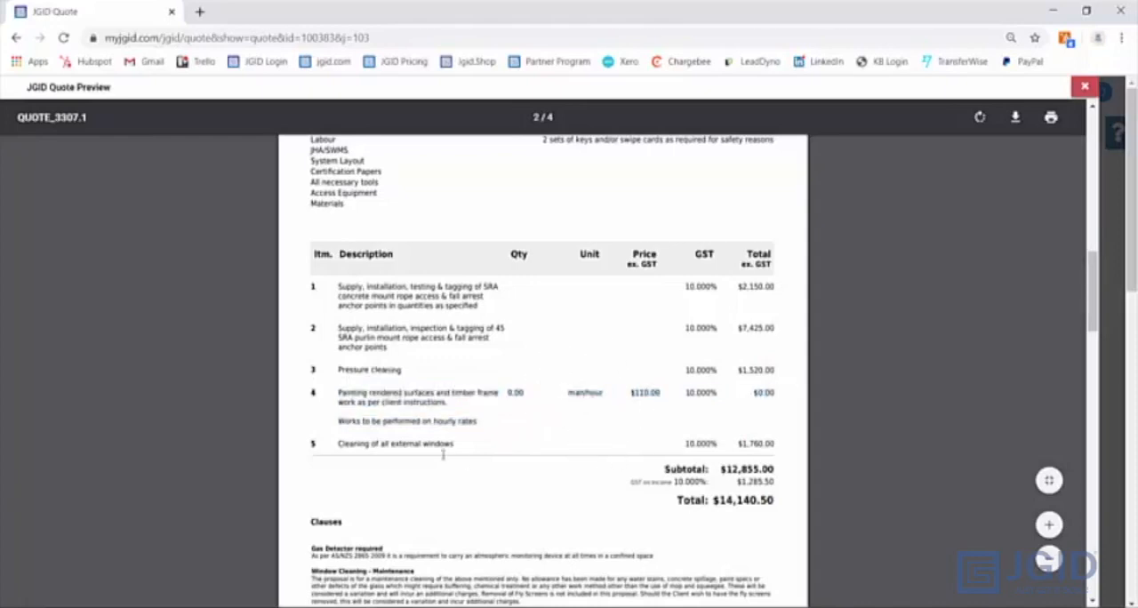
{"action": "scroll", "coordinate": [352, 445], "scroll_direction": "down", "scroll_amount": 3}
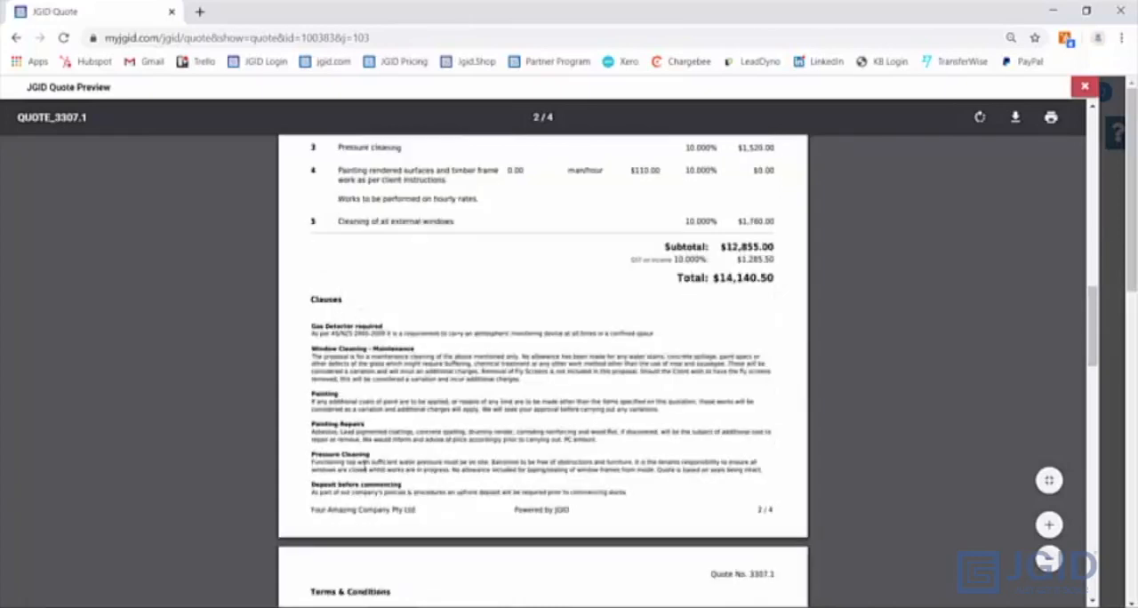
{"action": "scroll", "coordinate": [363, 464], "scroll_direction": "down", "scroll_amount": 6}
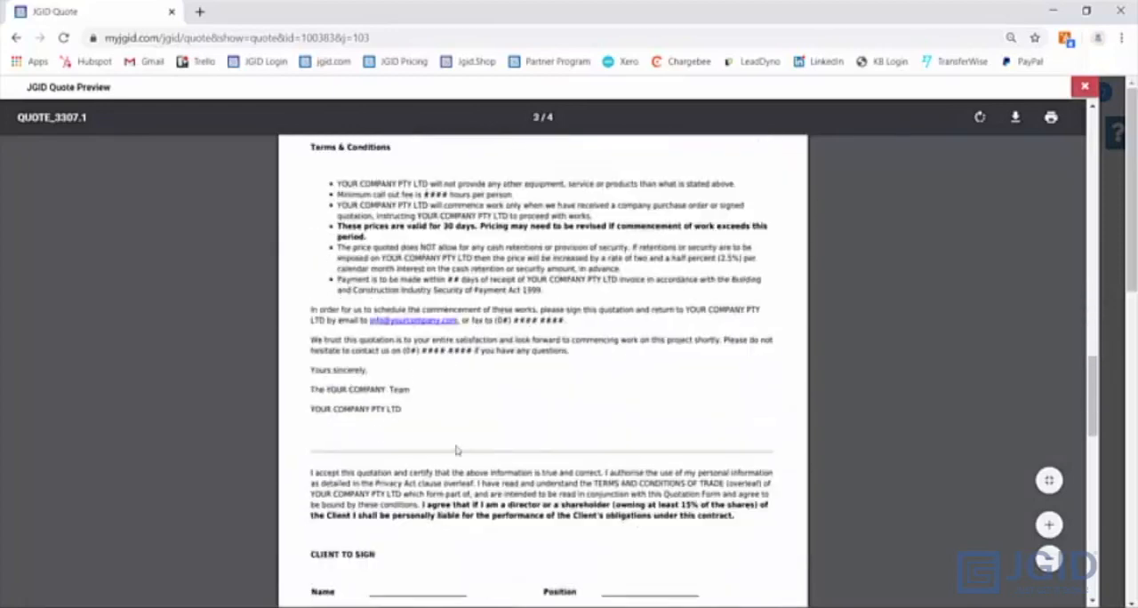
{"action": "scroll", "coordinate": [448, 449], "scroll_direction": "down", "scroll_amount": 3}
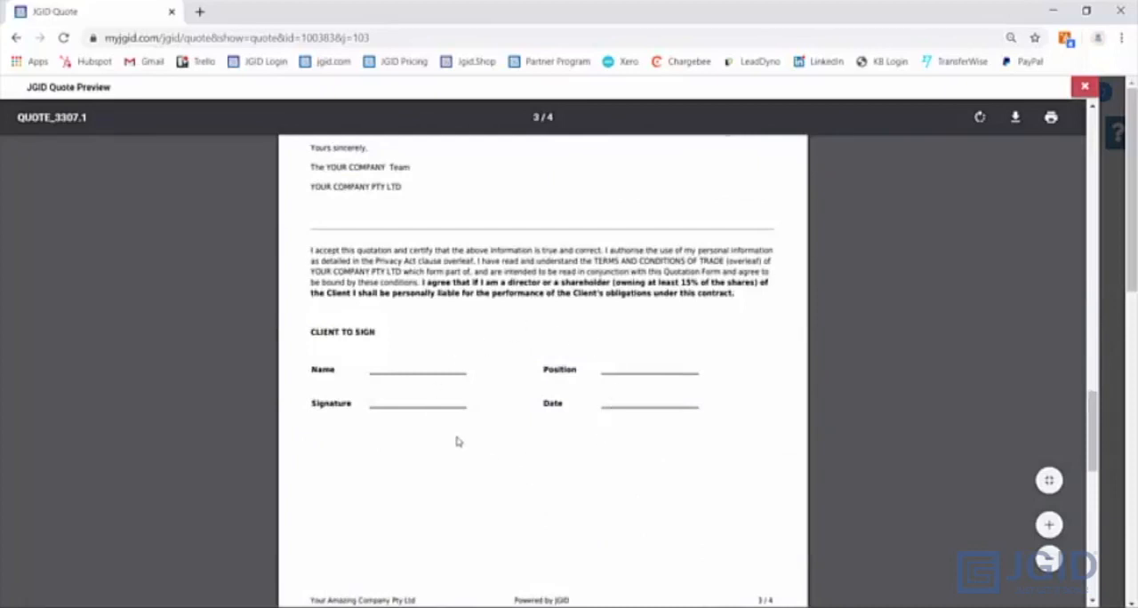
{"action": "scroll", "coordinate": [459, 441], "scroll_direction": "down", "scroll_amount": 5}
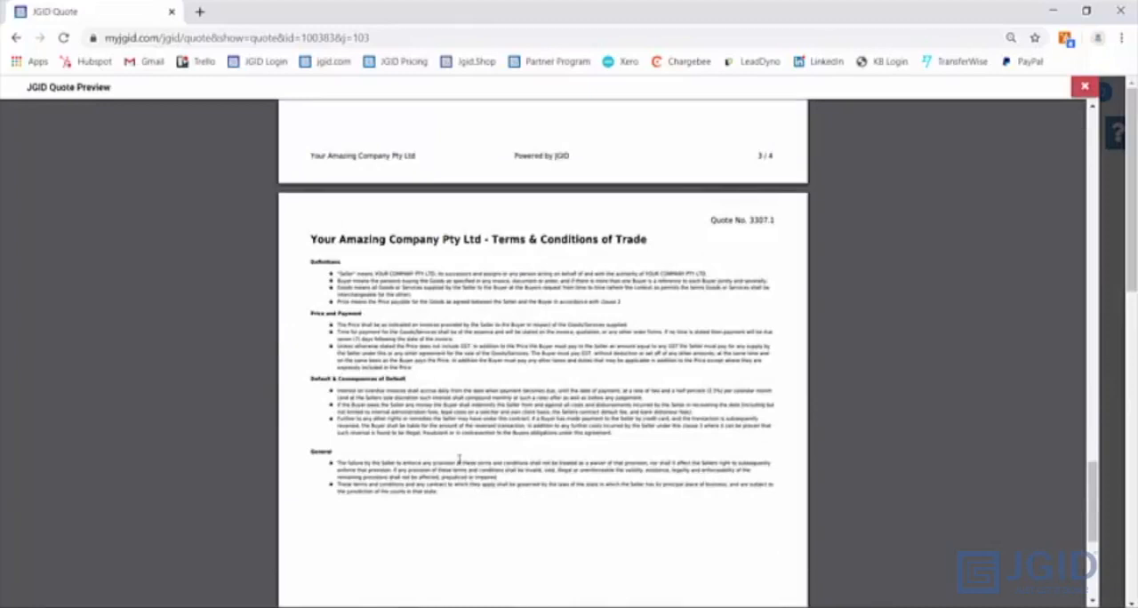
{"action": "left_click", "coordinate": [1085, 87]}
- Convert quote item 1, the SRA concrete mount anchor points, into a group that lists its subitems separately
{"action": "left_click", "coordinate": [60, 172]}
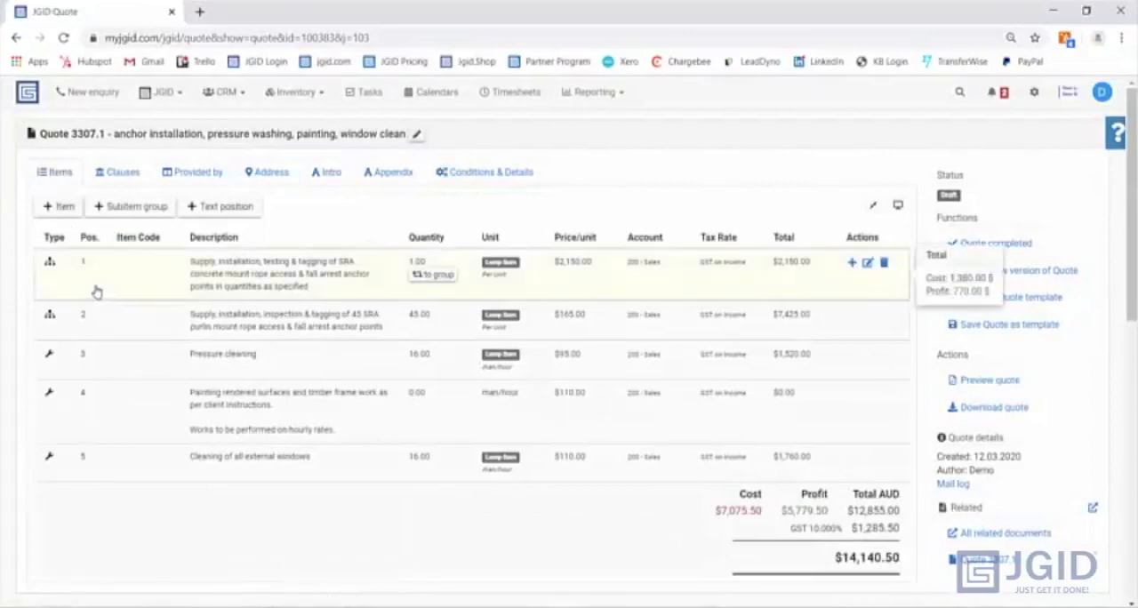
{"action": "left_click", "coordinate": [49, 263]}
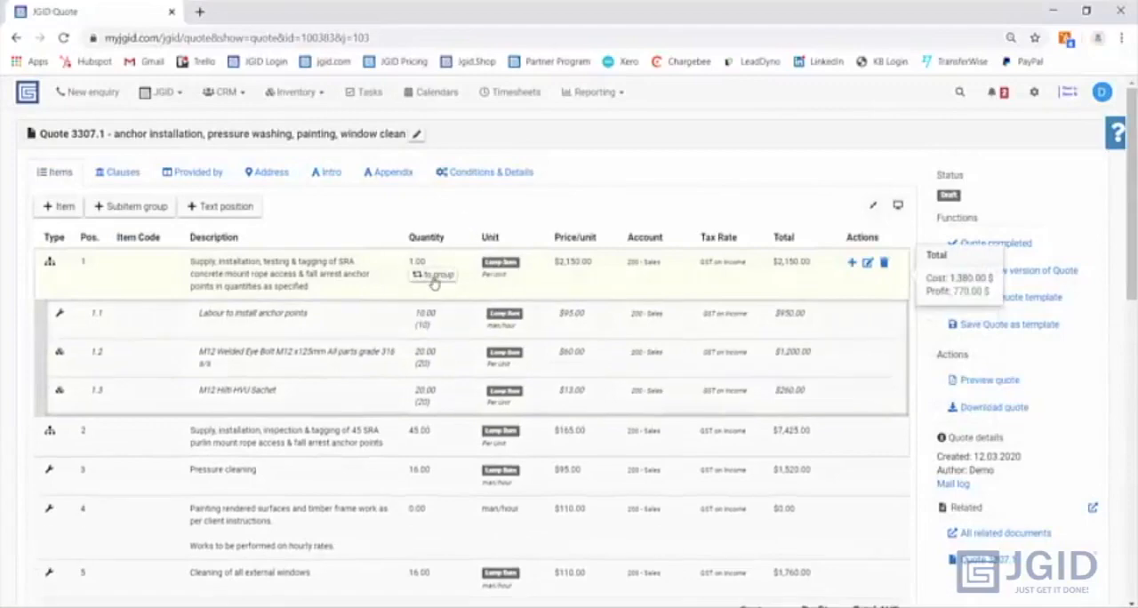
{"action": "left_click", "coordinate": [434, 282]}
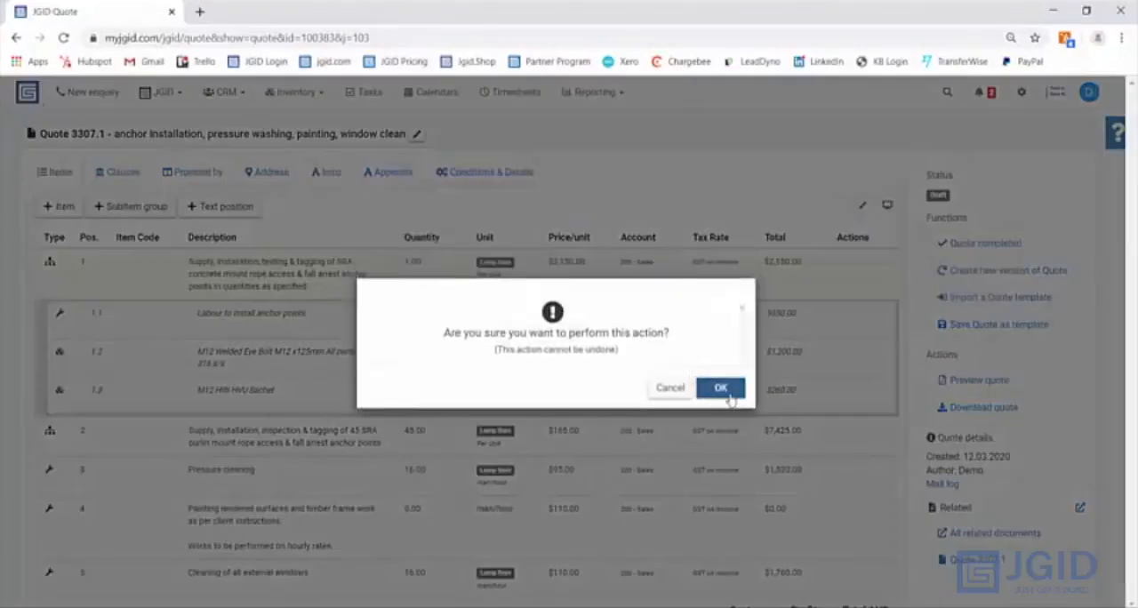
{"action": "left_click", "coordinate": [721, 381]}
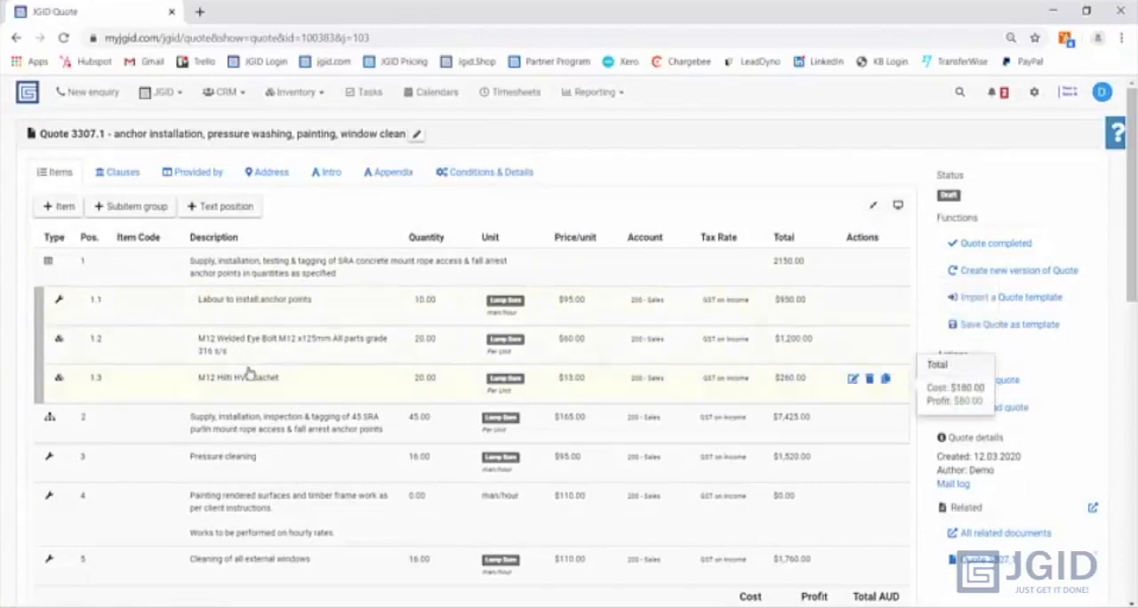
- Expand the subitems of item 2, the purlin mount anchor points, and mark the quote as completed
{"action": "left_click", "coordinate": [50, 418]}
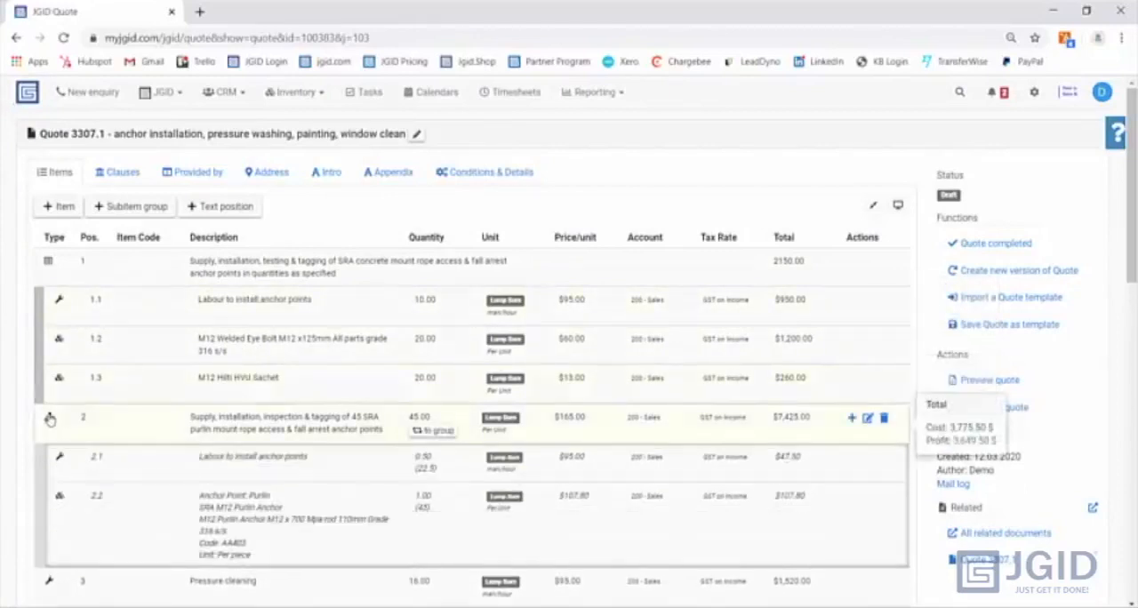
{"action": "left_click", "coordinate": [50, 418]}
{"action": "left_click", "coordinate": [50, 418]}
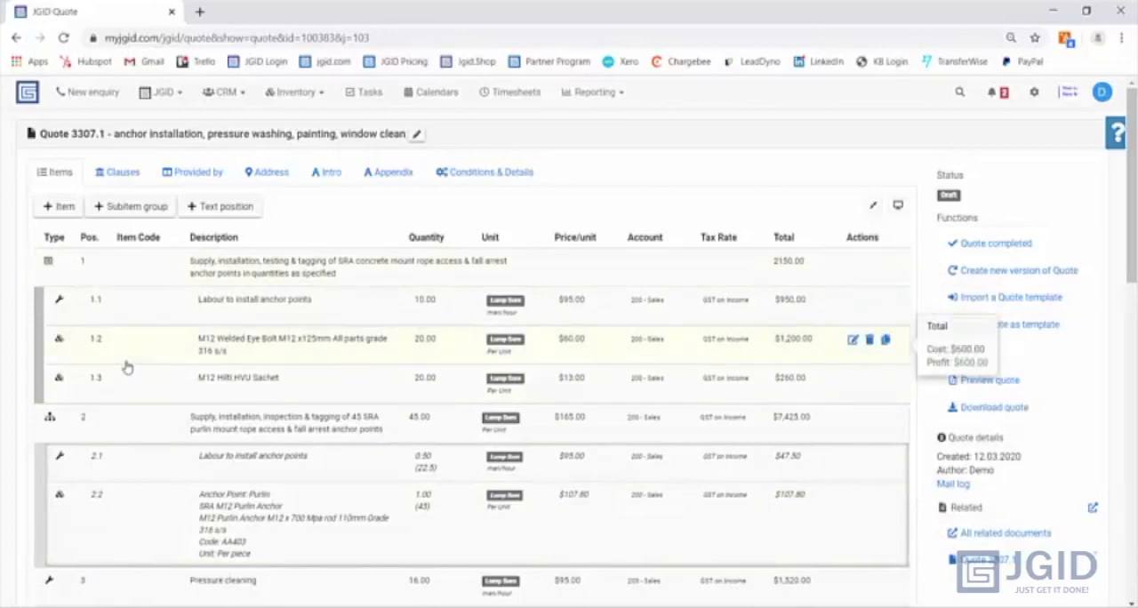
{"action": "left_click", "coordinate": [1010, 248]}
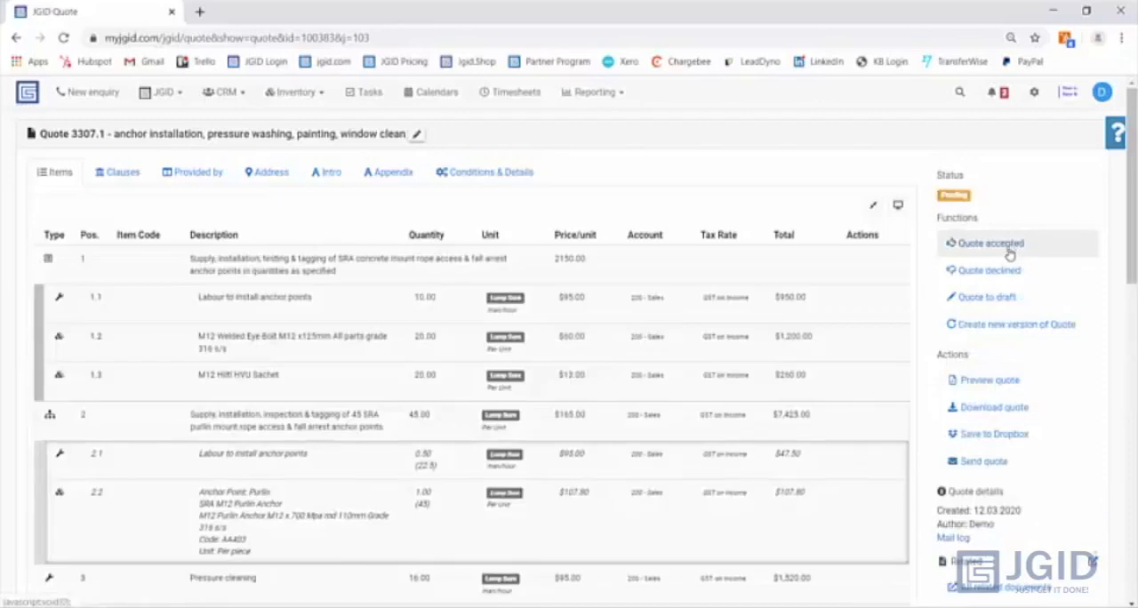
{"action": "left_click", "coordinate": [1003, 435]}
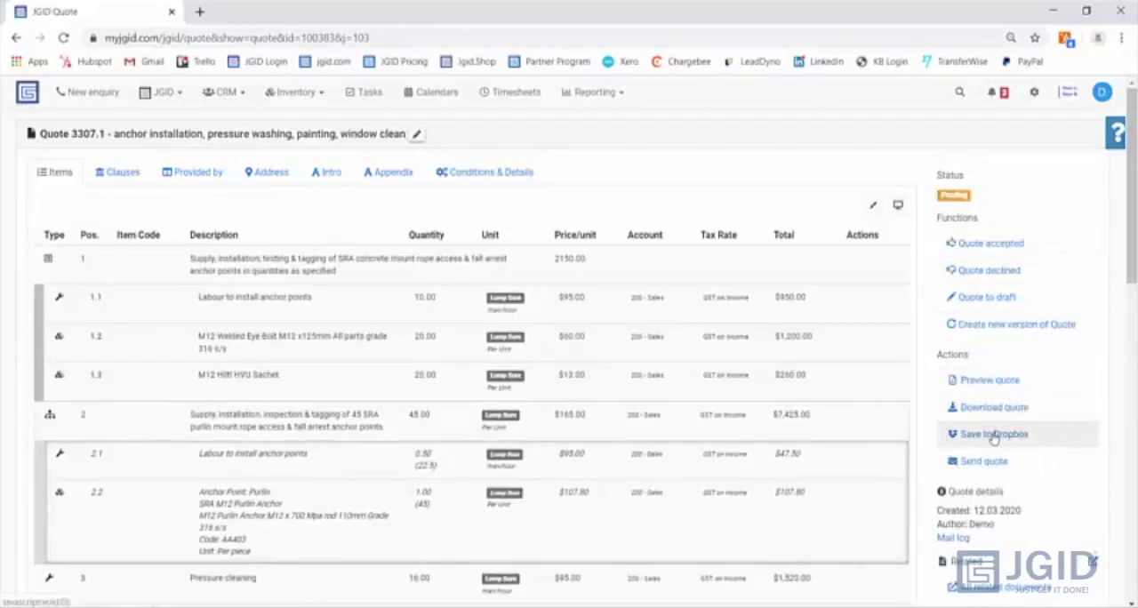
- Email the quote to the customer contact, adding the sender's first name below "Kind Regards" and checking the electronic approval link in the message
{"action": "left_click", "coordinate": [975, 463]}
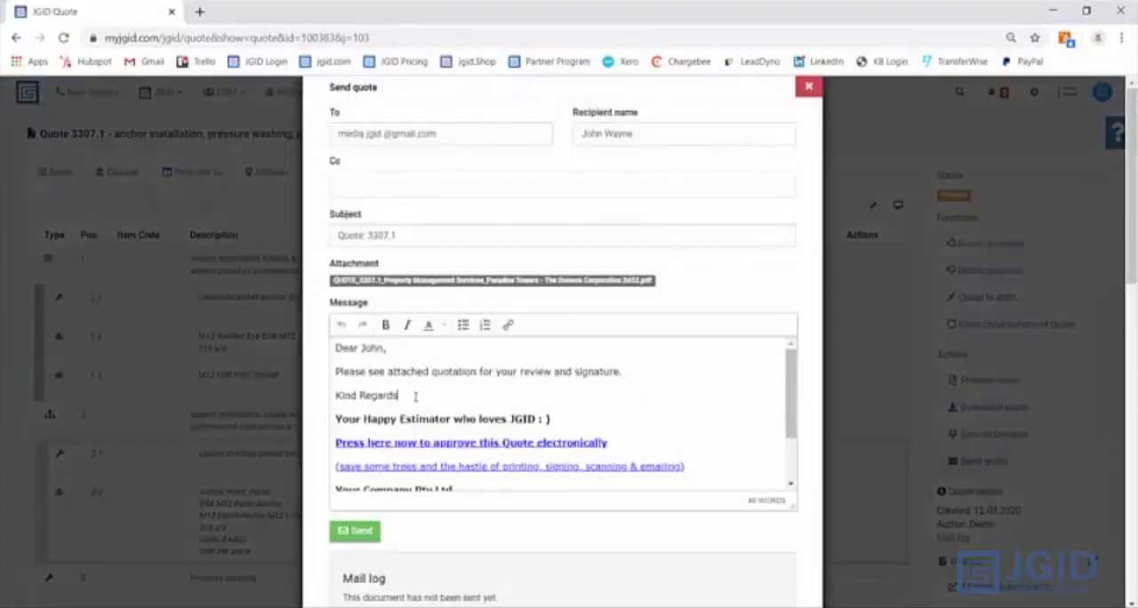
{"action": "key", "text": "Return"}
{"action": "type", "text": "Andre"}
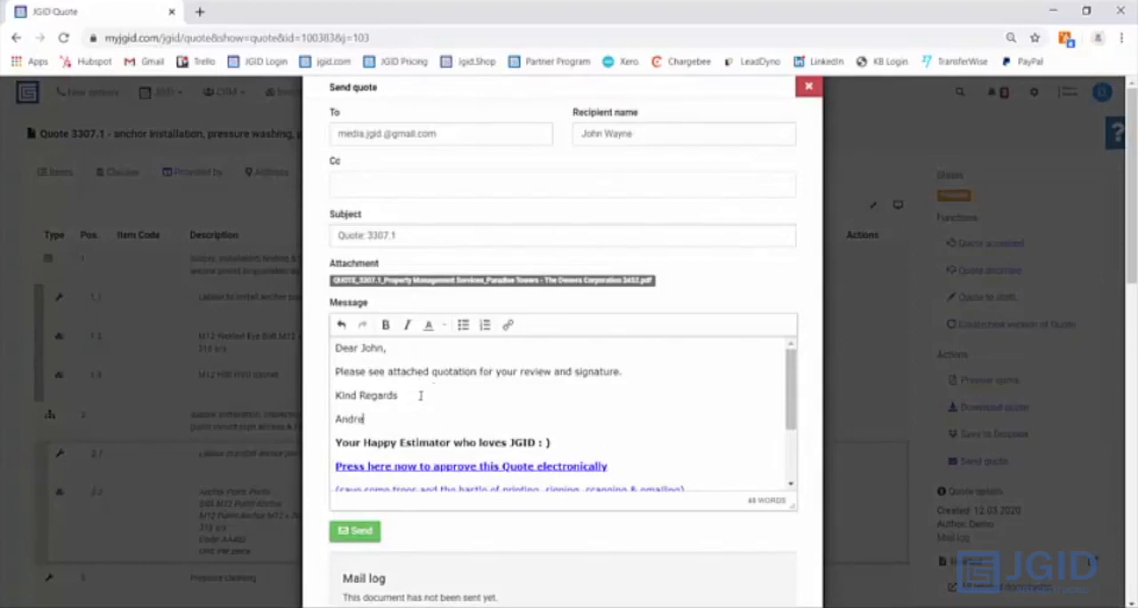
{"action": "scroll", "coordinate": [420, 395], "scroll_direction": "down", "scroll_amount": 2}
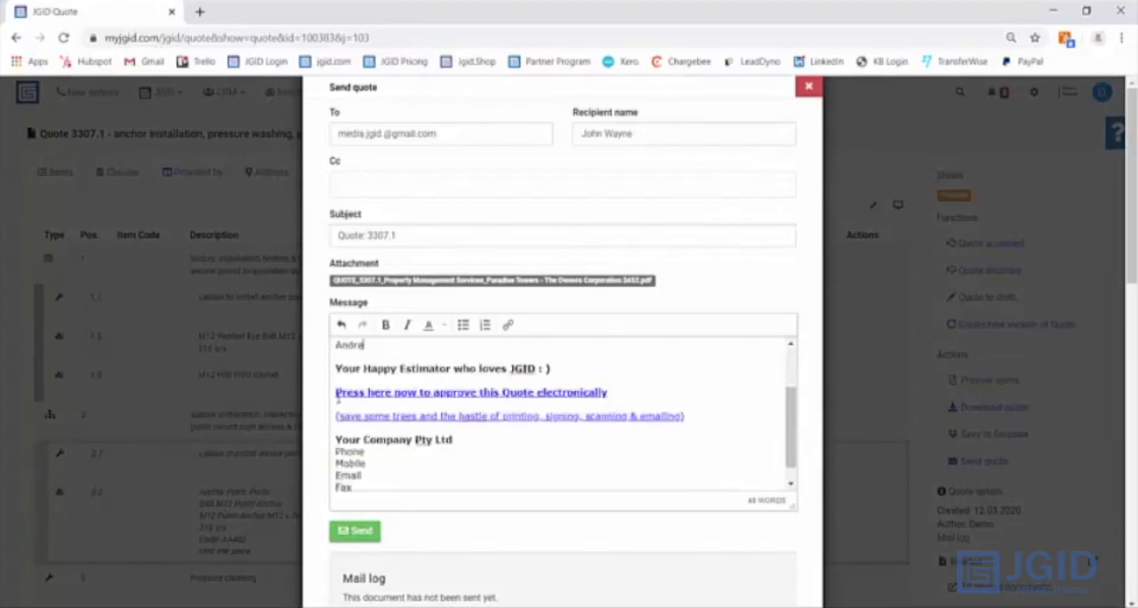
{"action": "left_click_drag", "start_coordinate": [336, 392], "coordinate": [693, 413]}
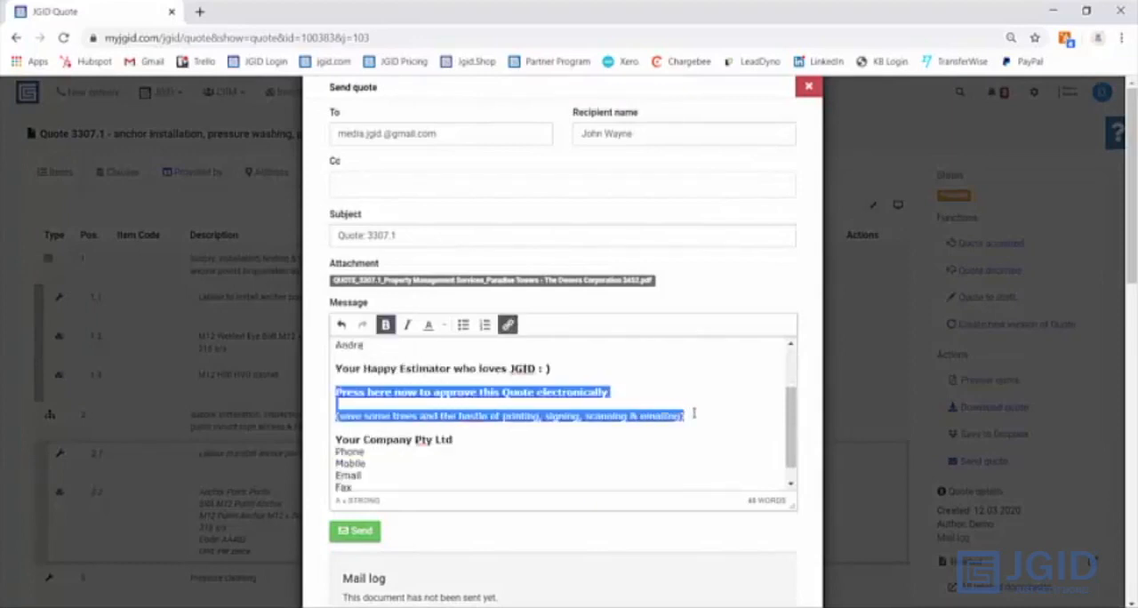
{"action": "left_click", "coordinate": [620, 395]}
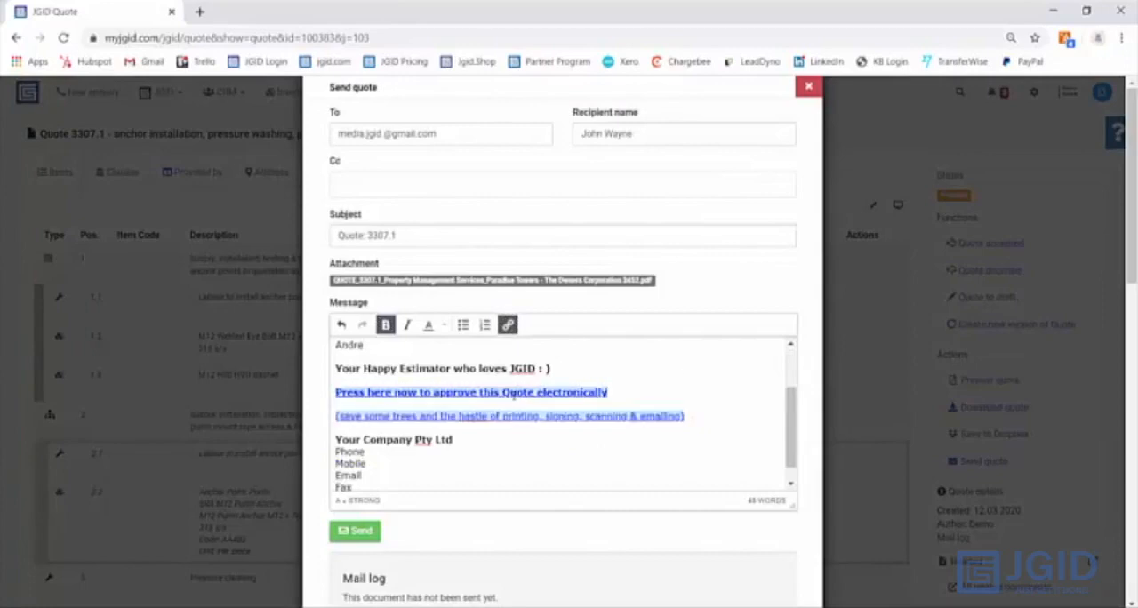
{"action": "scroll", "coordinate": [607, 392], "scroll_direction": "down", "scroll_amount": 1}
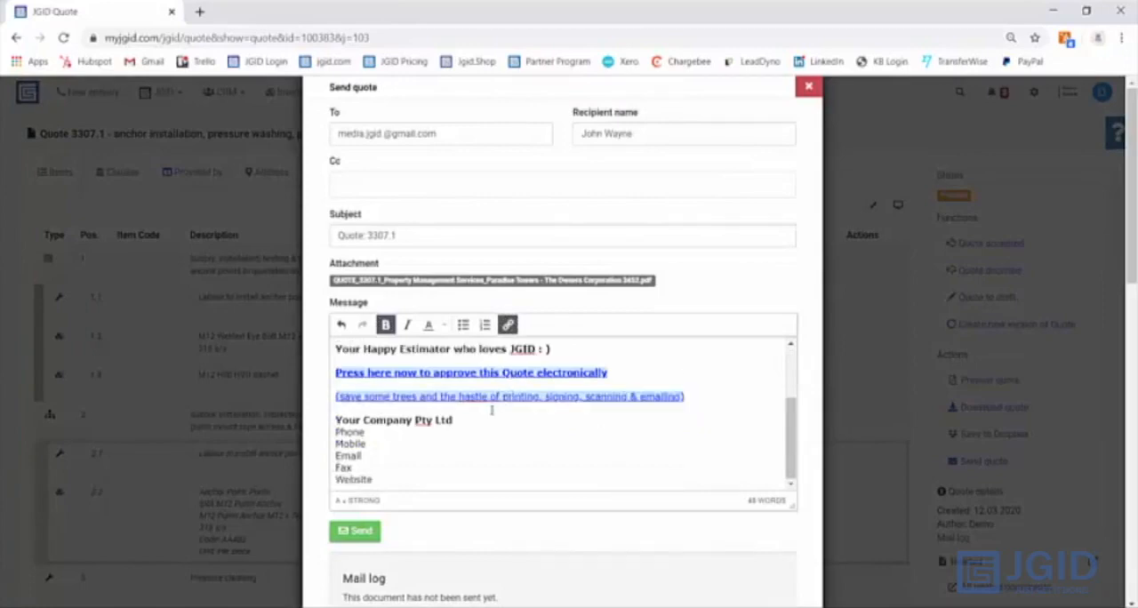
{"action": "left_click", "coordinate": [346, 531]}
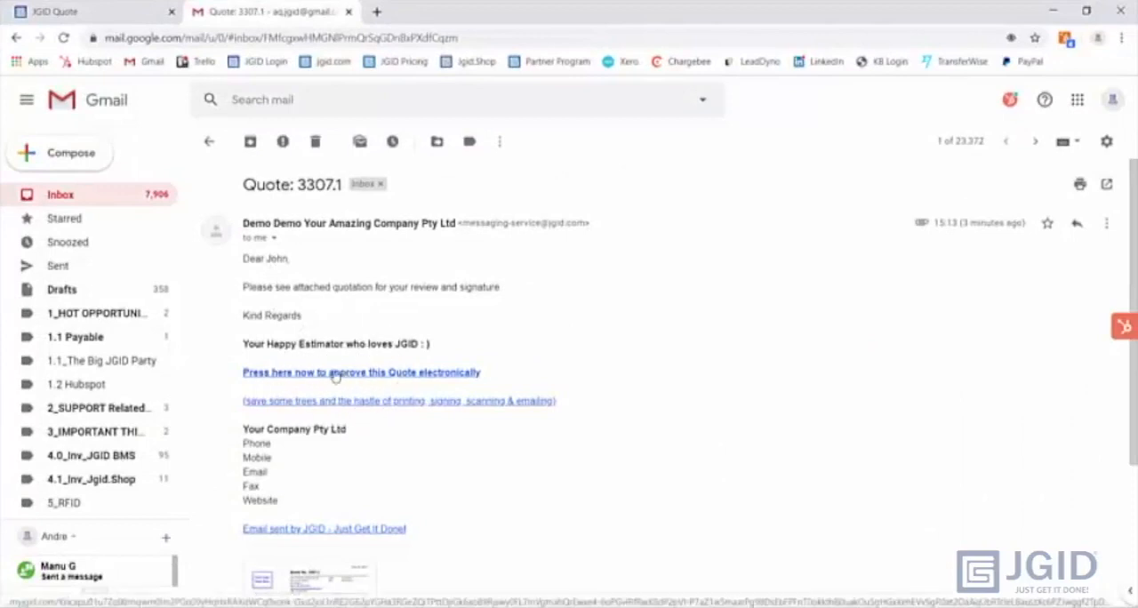
- Check the PDF attachment of the received quote email and open the link for approving the quote electronically
{"action": "scroll", "coordinate": [346, 374], "scroll_direction": "down", "scroll_amount": 1}
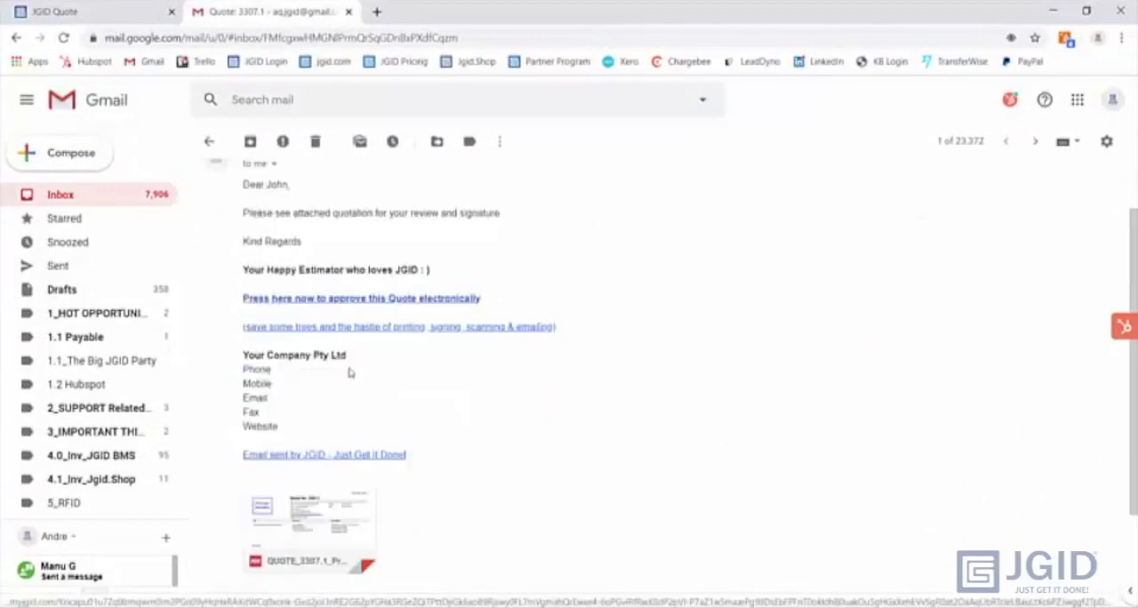
{"action": "mouse_move", "coordinate": [331, 508]}
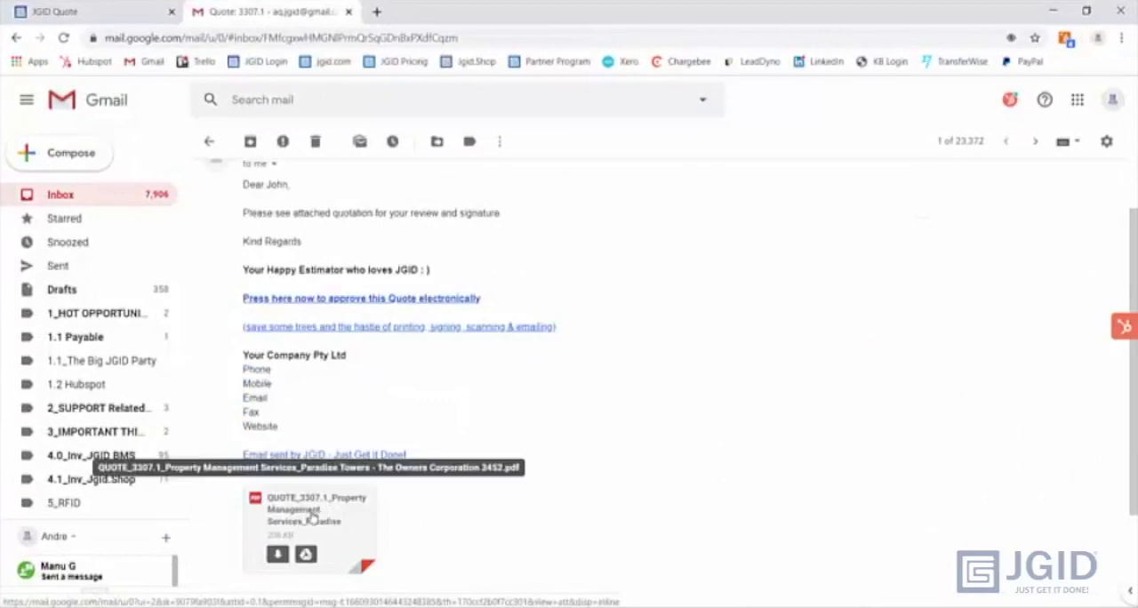
{"action": "left_click", "coordinate": [284, 558]}
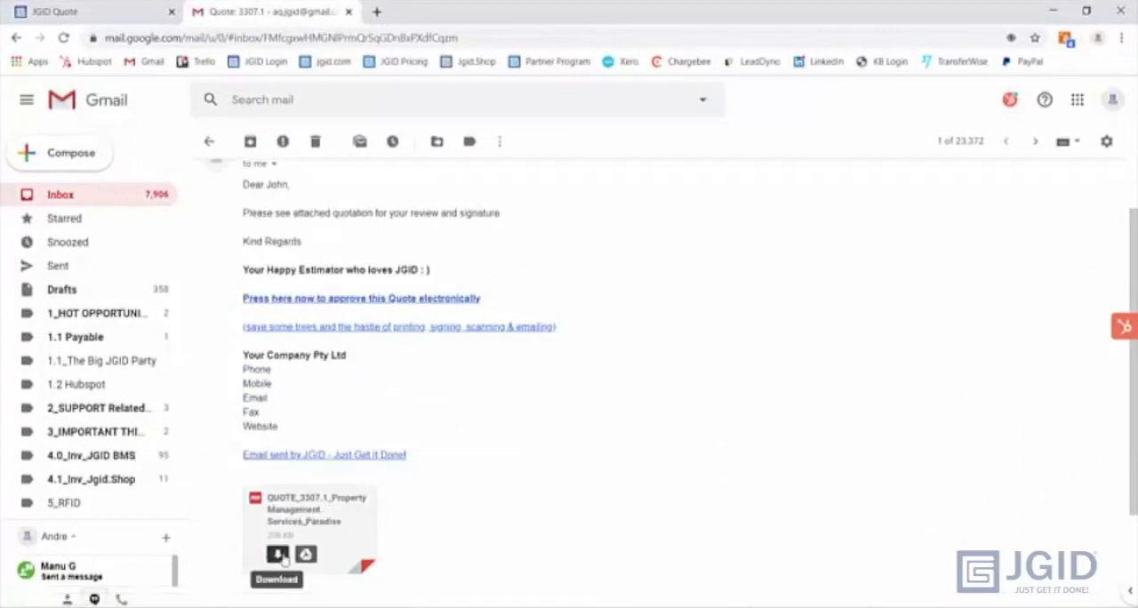
{"action": "left_click", "coordinate": [326, 301]}
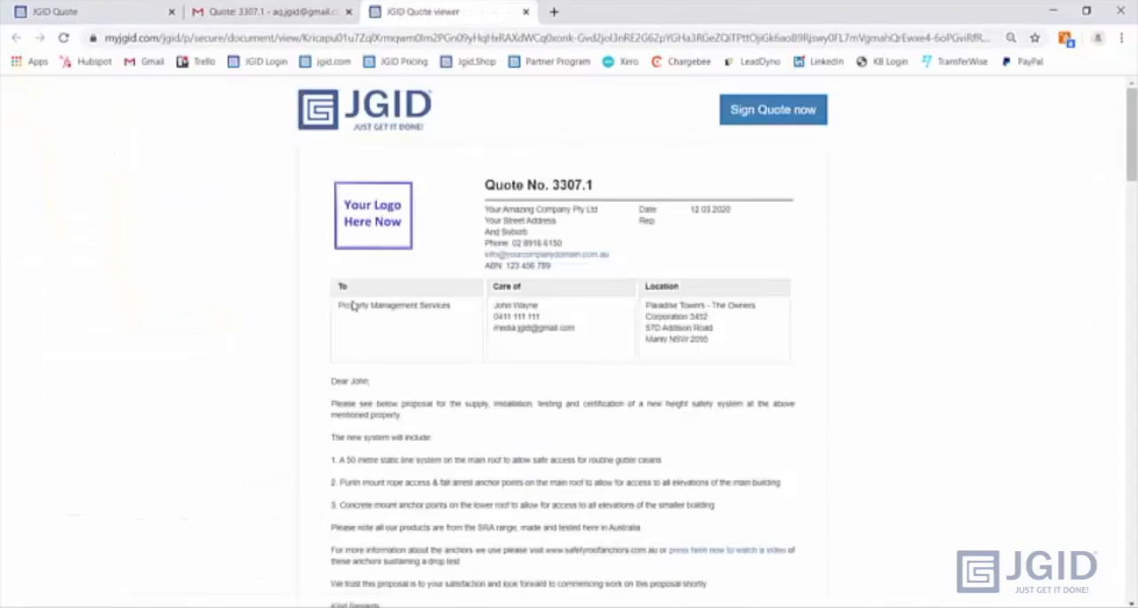
- Review the electronic quote, examining the itemised prices, the subitems of item 1, the clauses and the terms and conditions
{"action": "scroll", "coordinate": [524, 280], "scroll_direction": "down", "scroll_amount": 7}
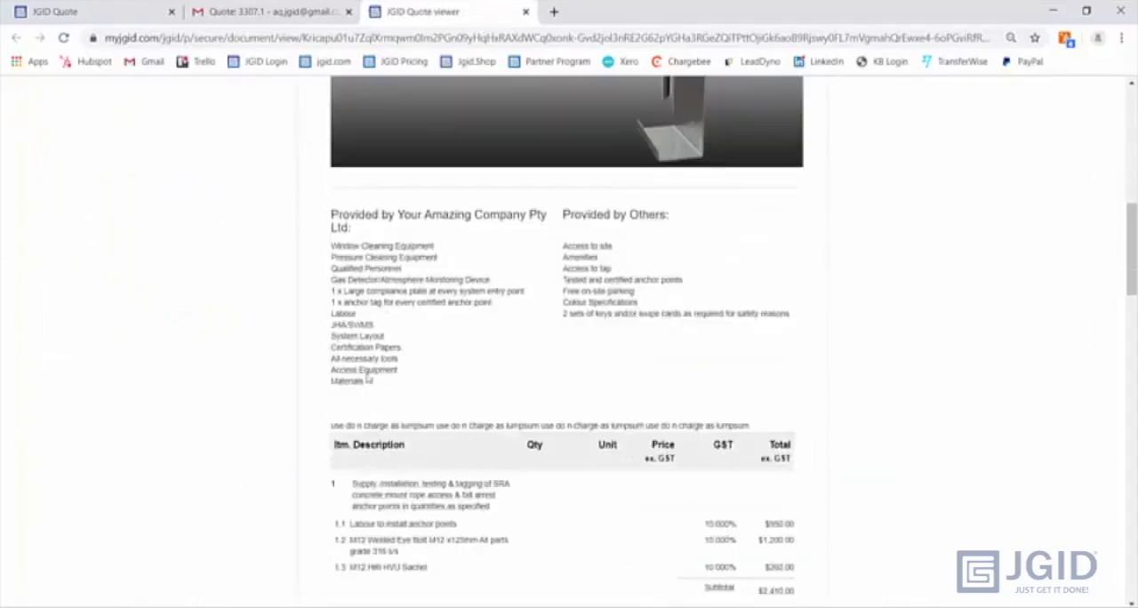
{"action": "scroll", "coordinate": [576, 359], "scroll_direction": "down", "scroll_amount": 2}
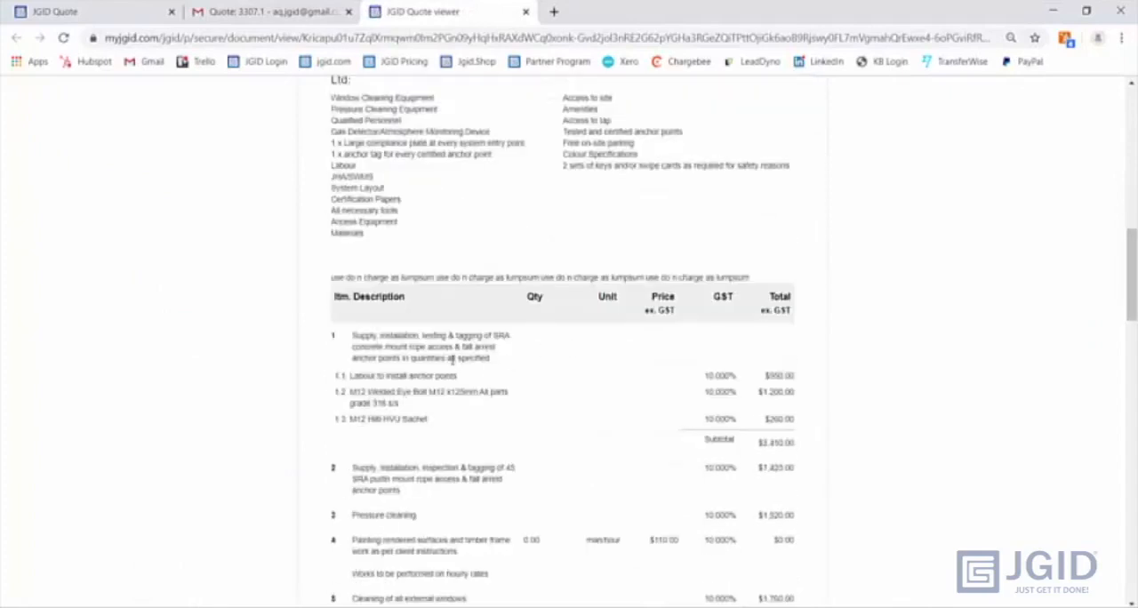
{"action": "scroll", "coordinate": [452, 359], "scroll_direction": "down", "scroll_amount": 2}
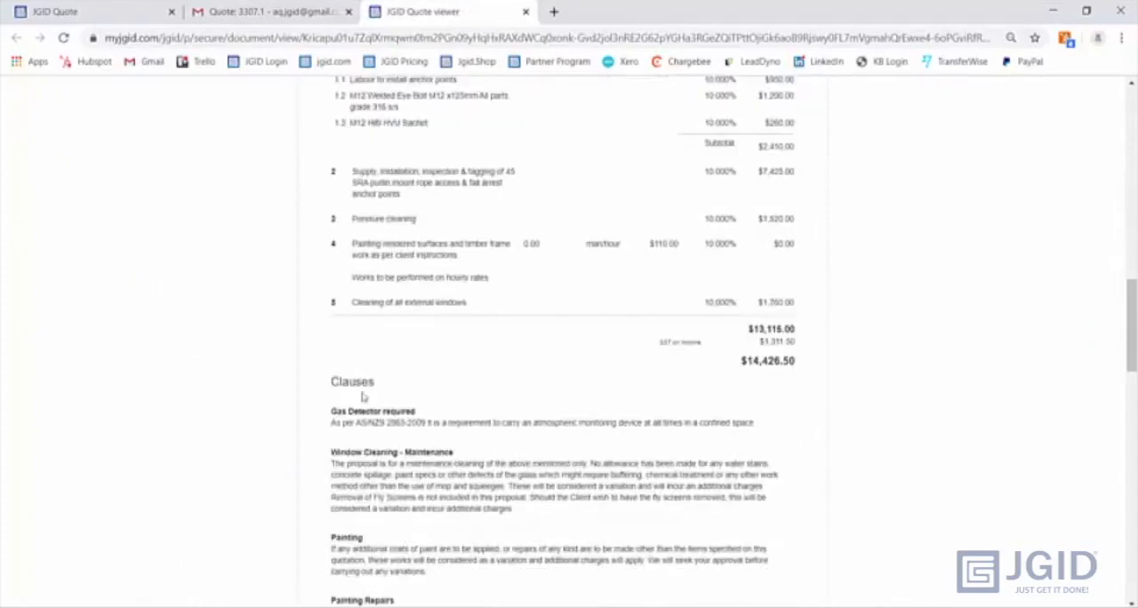
{"action": "scroll", "coordinate": [362, 397], "scroll_direction": "down", "scroll_amount": 1}
{"action": "scroll", "coordinate": [361, 391], "scroll_direction": "up", "scroll_amount": 3}
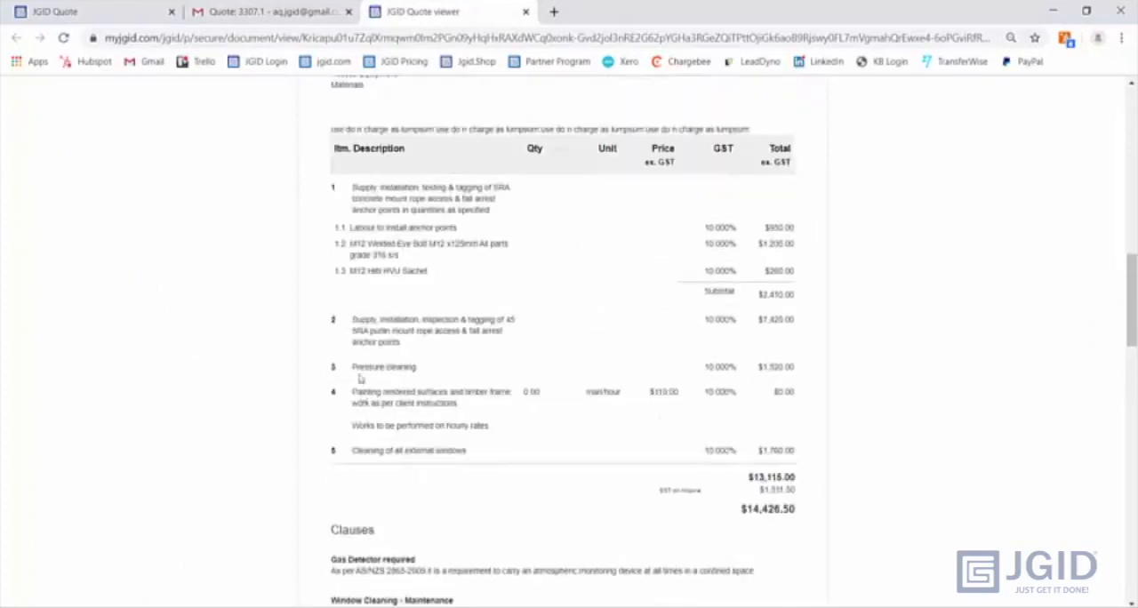
{"action": "scroll", "coordinate": [360, 378], "scroll_direction": "down", "scroll_amount": 1}
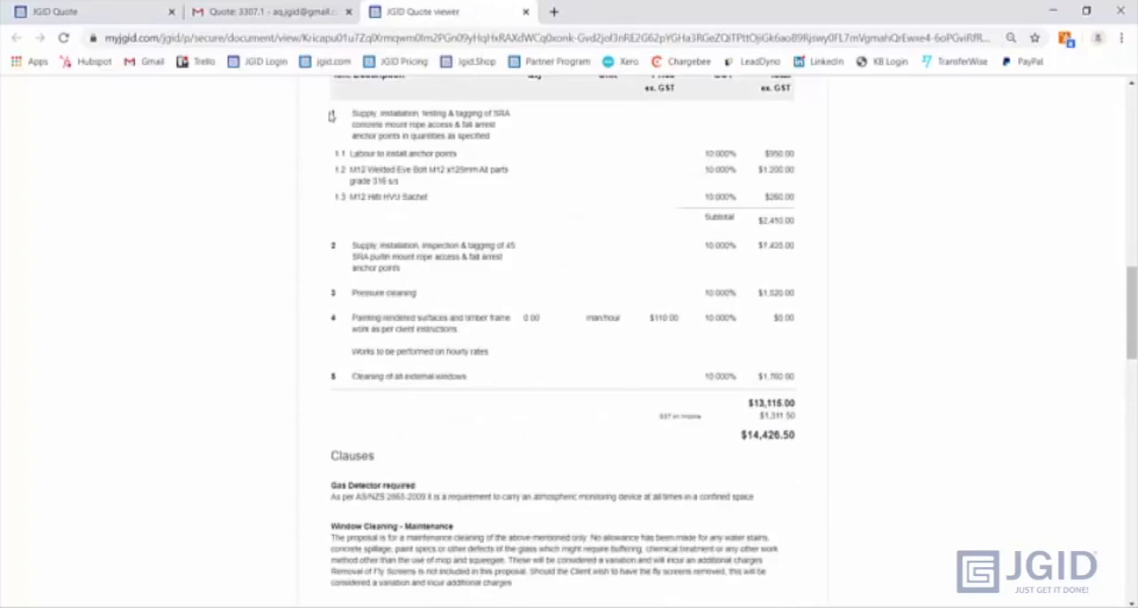
{"action": "left_click_drag", "start_coordinate": [340, 128], "coordinate": [793, 218]}
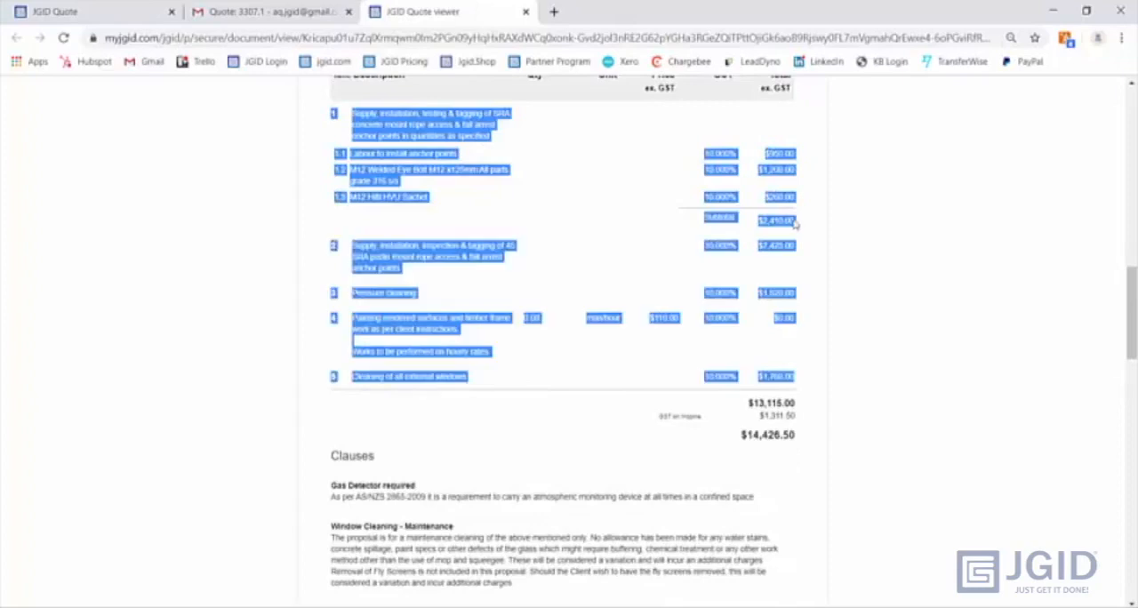
{"action": "left_click", "coordinate": [754, 226]}
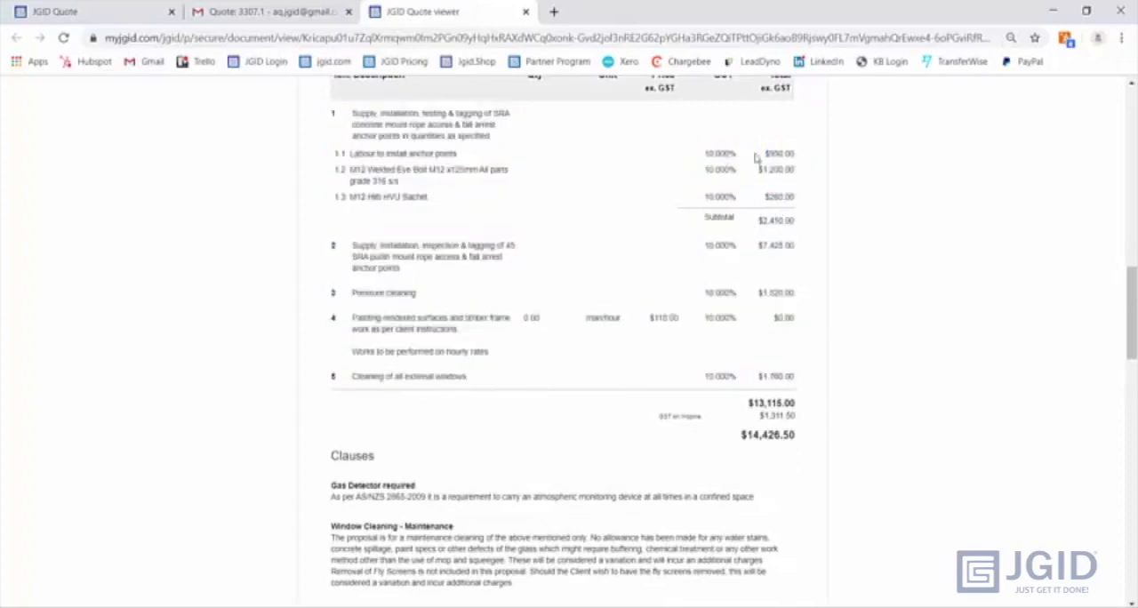
{"action": "scroll", "coordinate": [611, 347], "scroll_direction": "down", "scroll_amount": 3}
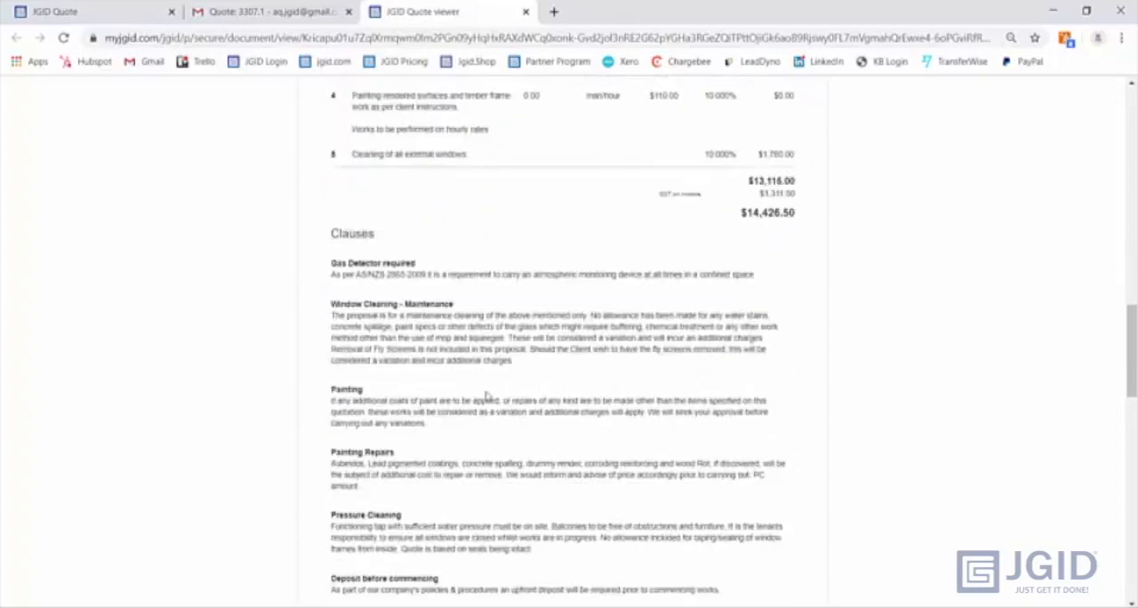
{"action": "scroll", "coordinate": [417, 485], "scroll_direction": "down", "scroll_amount": 10}
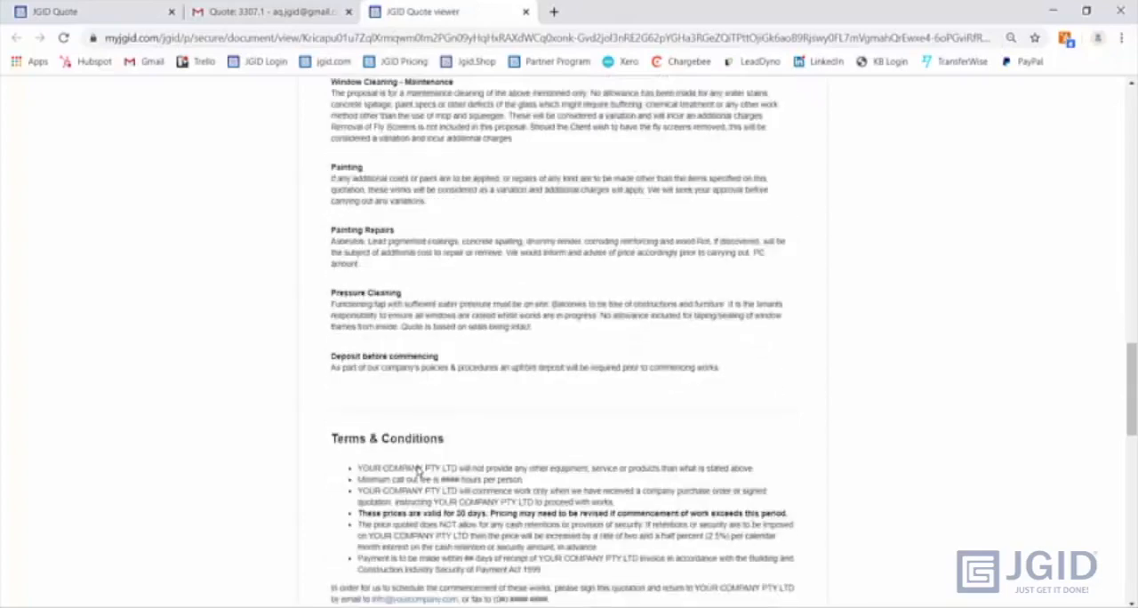
- Sign the quote electronically with the position Director and a hand-drawn signature, and check the customer's Gmail inbox
{"action": "scroll", "coordinate": [418, 471], "scroll_direction": "down", "scroll_amount": 1}
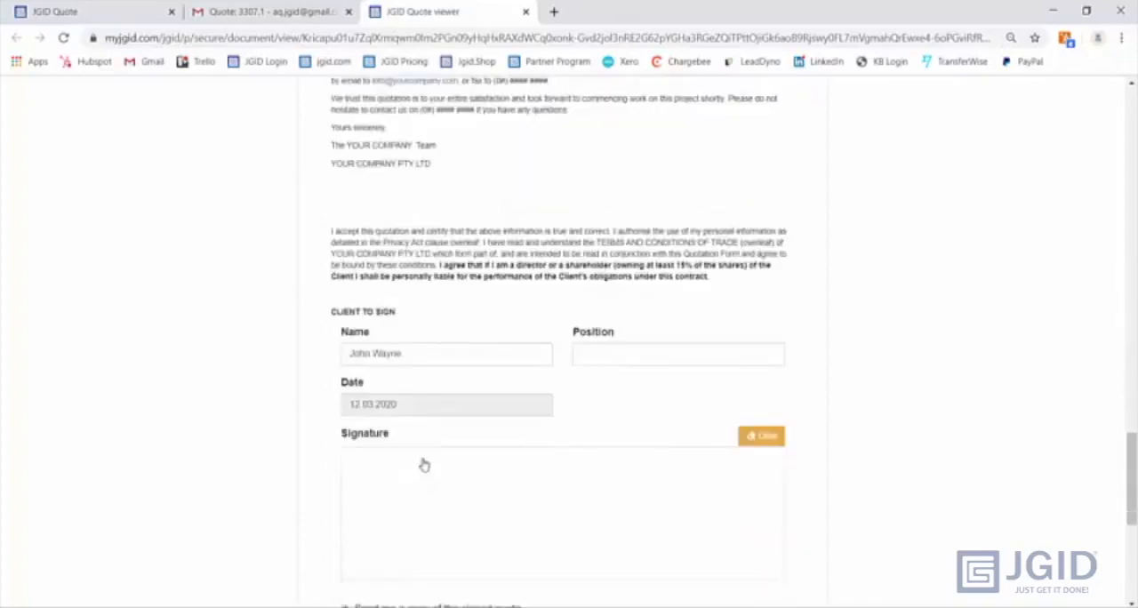
{"action": "left_click", "coordinate": [612, 349]}
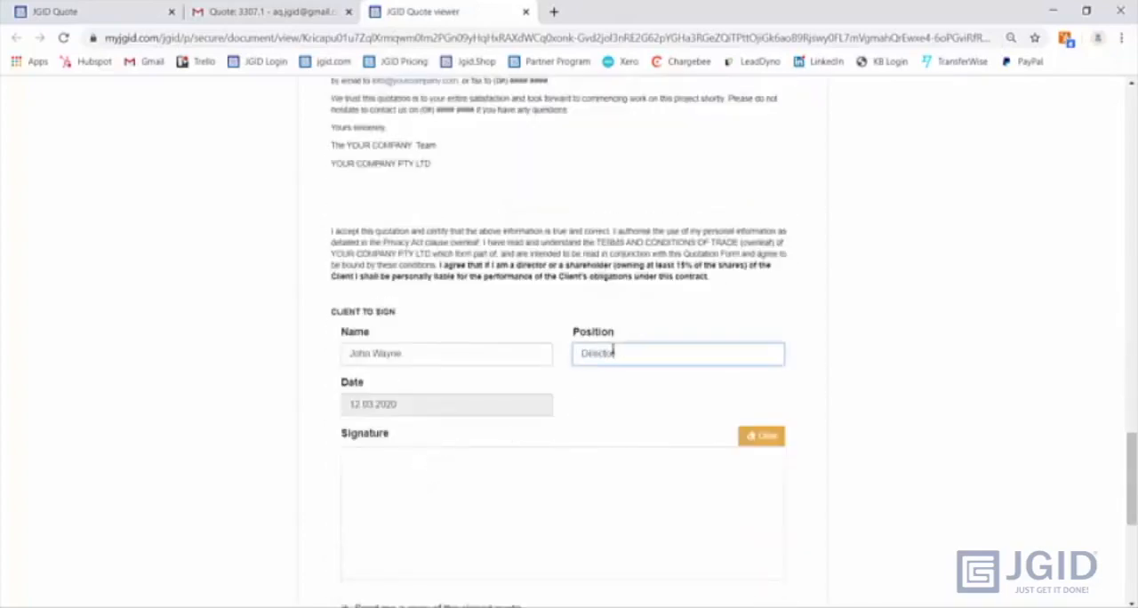
{"action": "scroll", "coordinate": [589, 360], "scroll_direction": "down", "scroll_amount": 2}
{"action": "mouse_move", "coordinate": [473, 378]}
{"action": "left_mouse_down"}
{"action": "mouse_move", "coordinate": [429, 398]}
{"action": "mouse_move", "coordinate": [562, 365]}
{"action": "mouse_move", "coordinate": [707, 349]}
{"action": "left_mouse_up"}
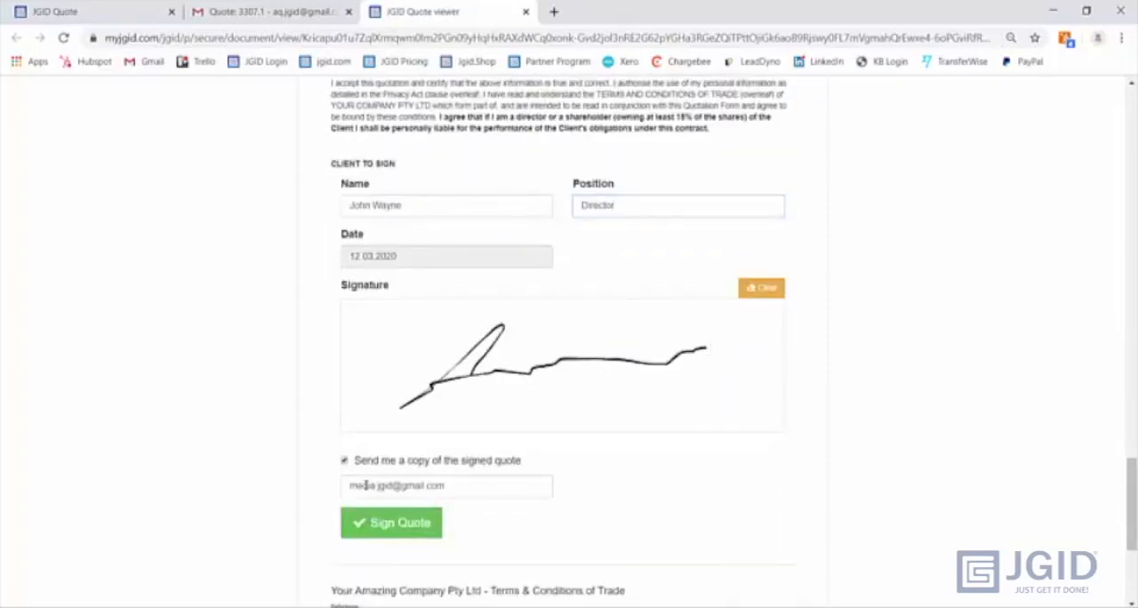
{"action": "left_click", "coordinate": [400, 522]}
{"action": "key", "text": "alt+Tab"}
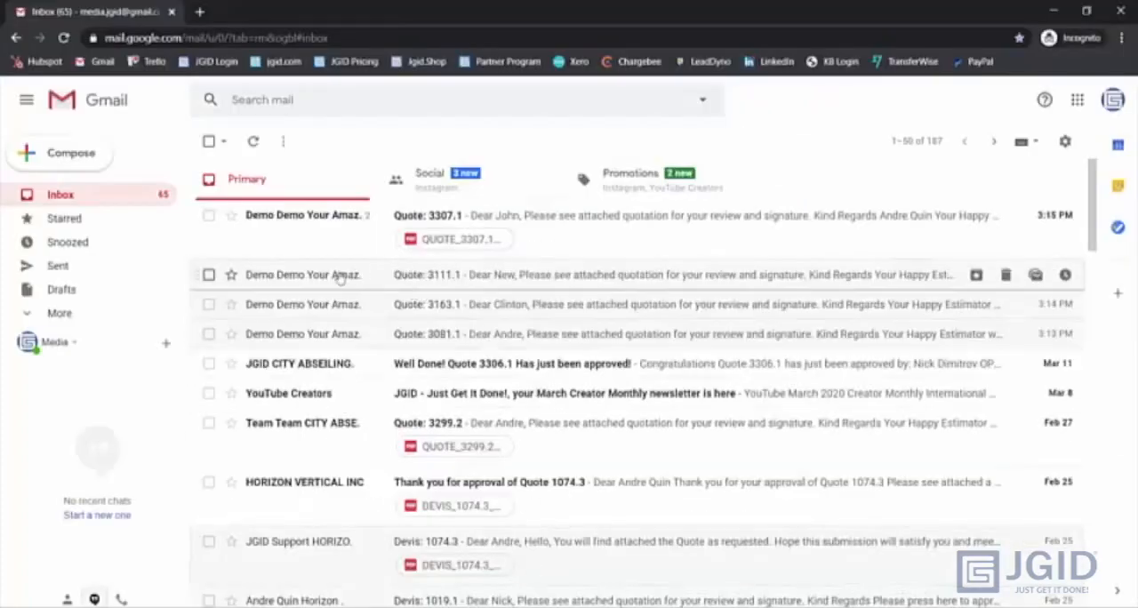
{"action": "mouse_move", "coordinate": [336, 278]}
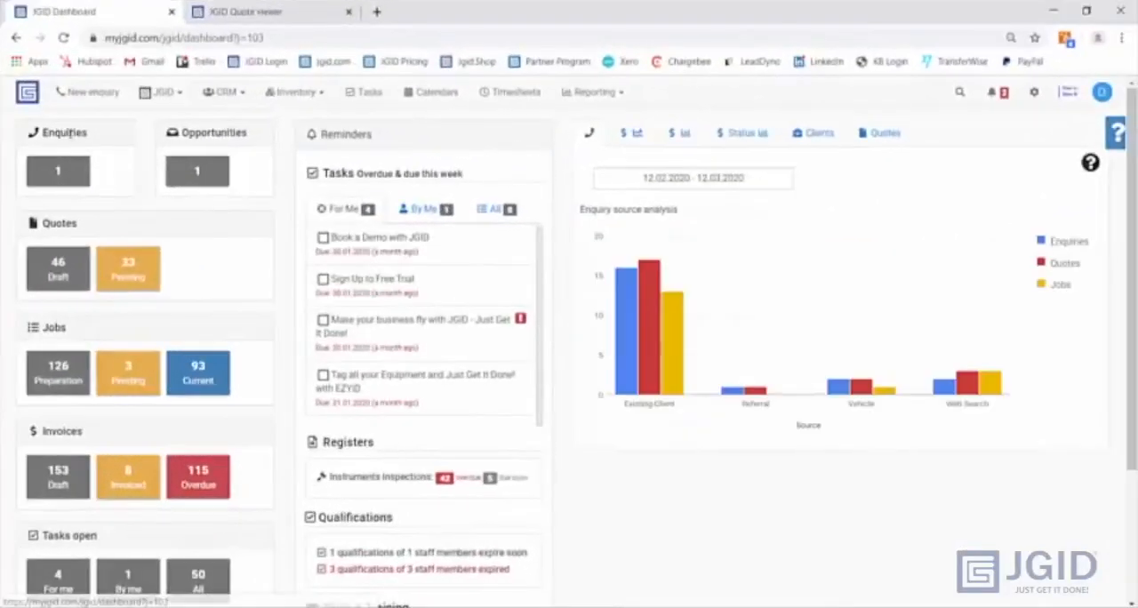
- Open the newly created job 3307.1.1 from the dashboard's notifications and check its job number
{"action": "left_click", "coordinate": [127, 276]}
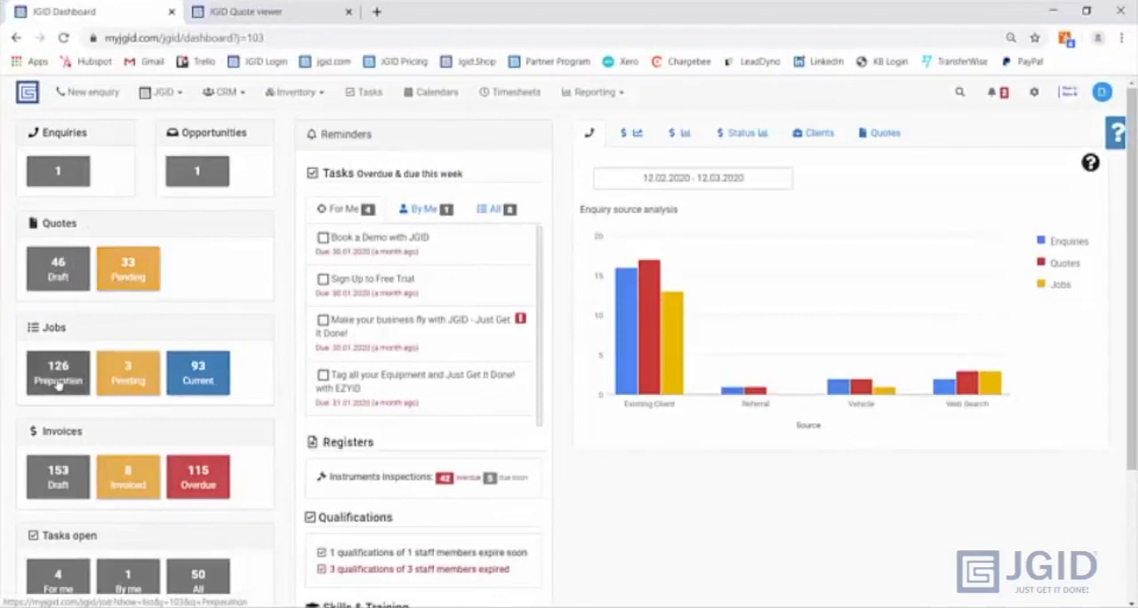
{"action": "key", "text": "ctrl"}
{"action": "key", "text": "ctrl"}
{"action": "left_click", "coordinate": [993, 100]}
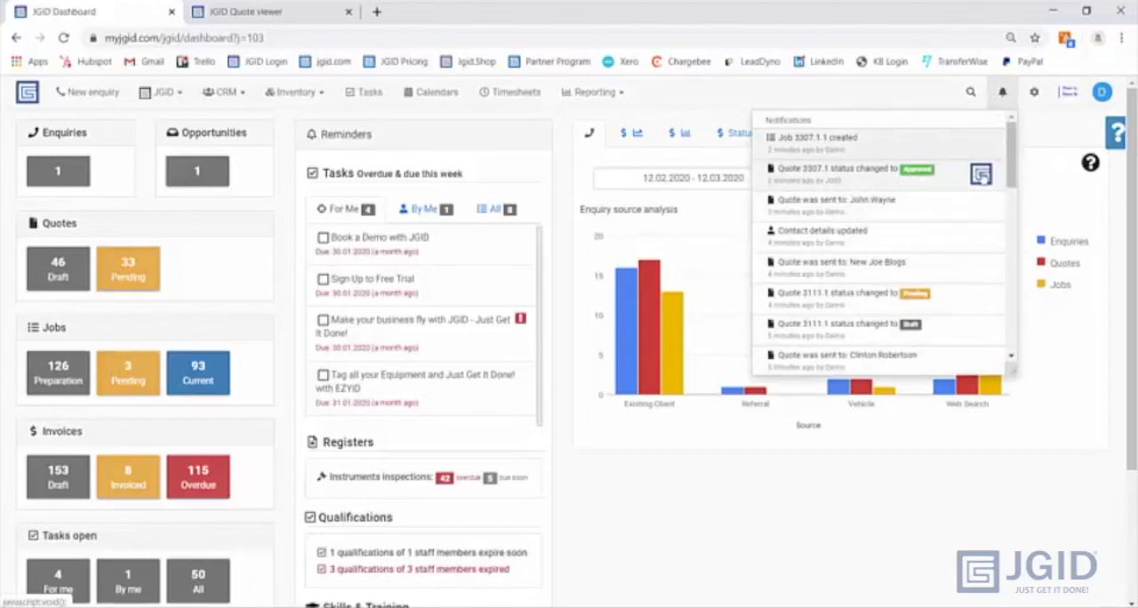
{"action": "left_click", "coordinate": [827, 144]}
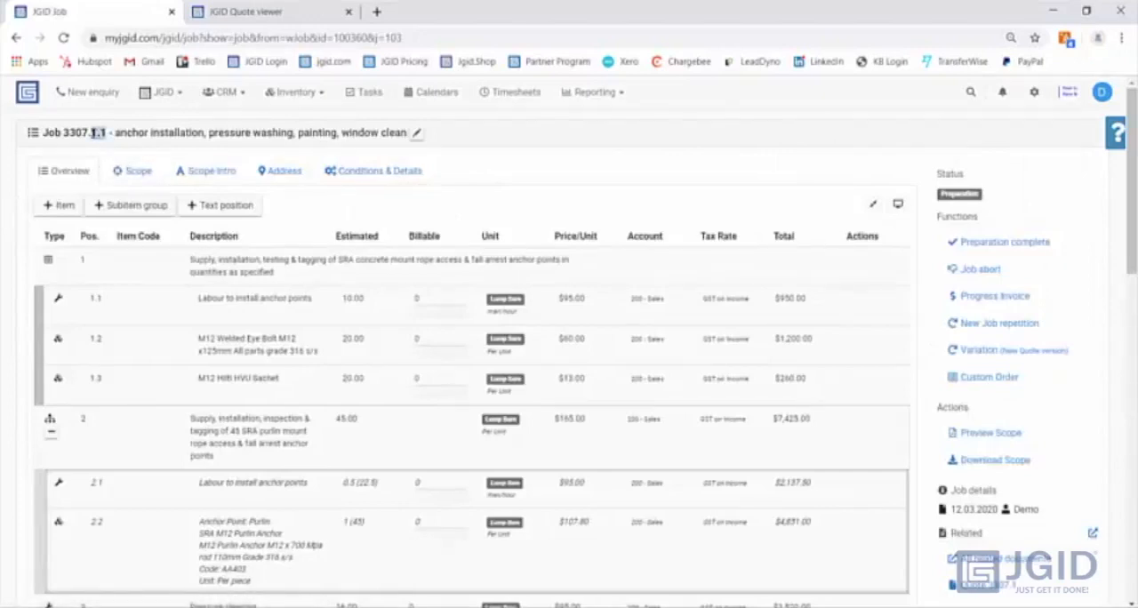
{"action": "left_click_drag", "start_coordinate": [83, 133], "coordinate": [60, 131]}
{"action": "left_click", "coordinate": [106, 145]}
{"action": "mouse_move", "coordinate": [103, 133]}
{"action": "key", "text": "ctrl"}
- Generate the job's checklists and review the picklist preview of materials, instruments and protective equipment
{"action": "scroll", "coordinate": [9, 351], "scroll_direction": "down", "scroll_amount": 10}
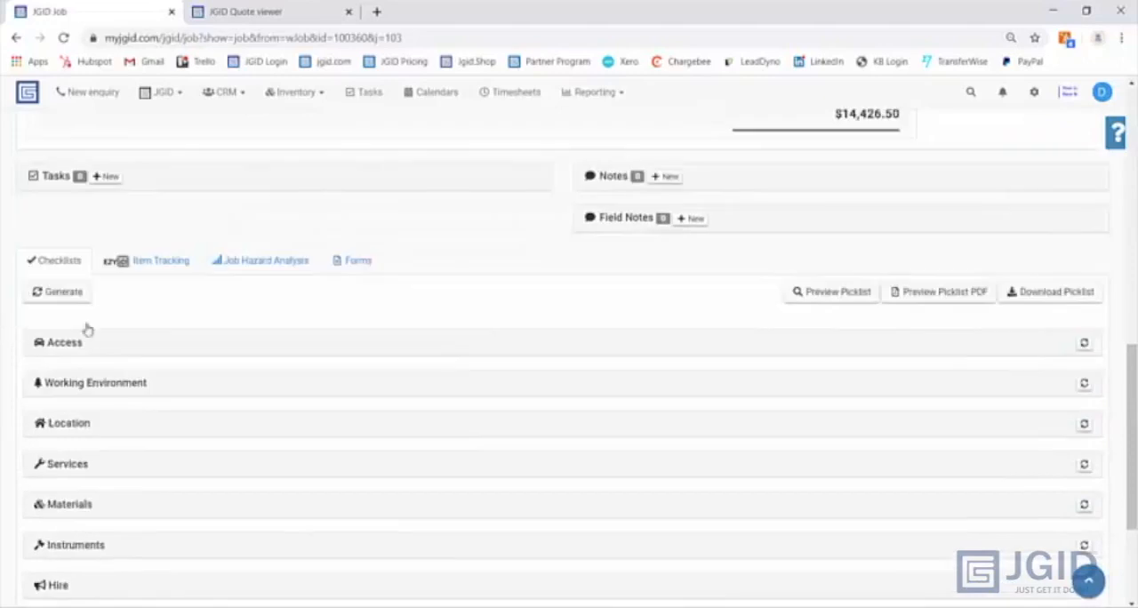
{"action": "left_click", "coordinate": [68, 295]}
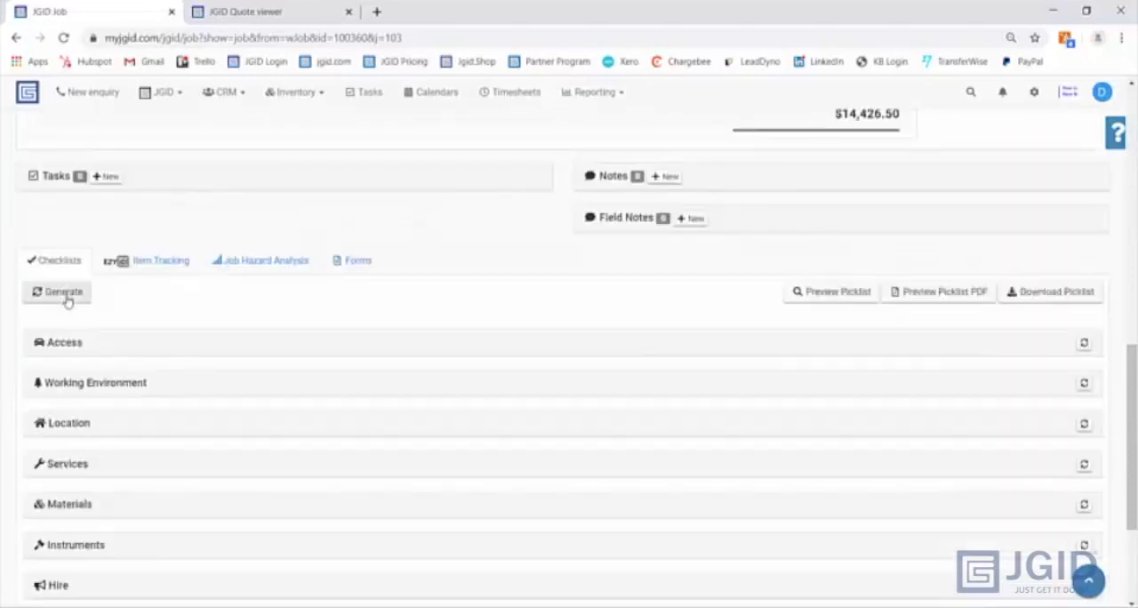
{"action": "left_click", "coordinate": [834, 296]}
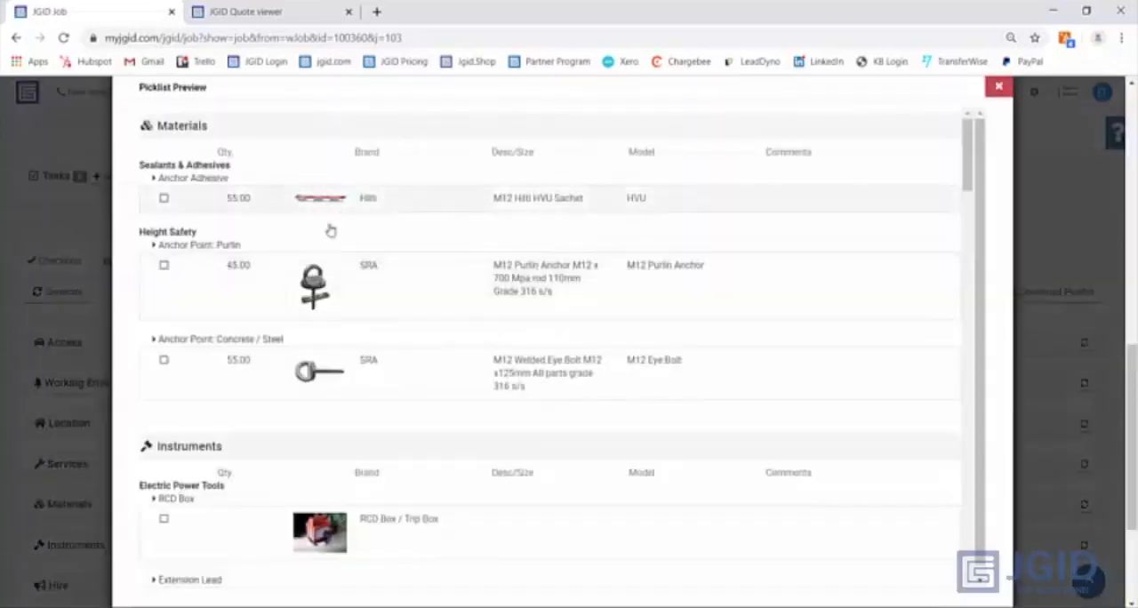
{"action": "scroll", "coordinate": [329, 360], "scroll_direction": "down", "scroll_amount": 8}
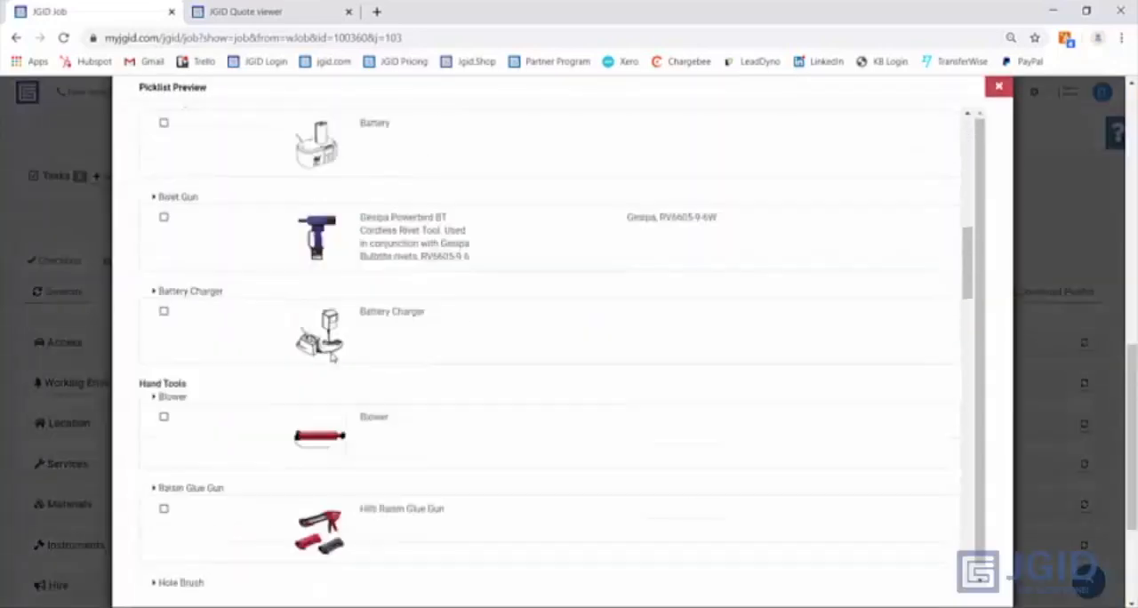
{"action": "scroll", "coordinate": [331, 356], "scroll_direction": "down", "scroll_amount": 20}
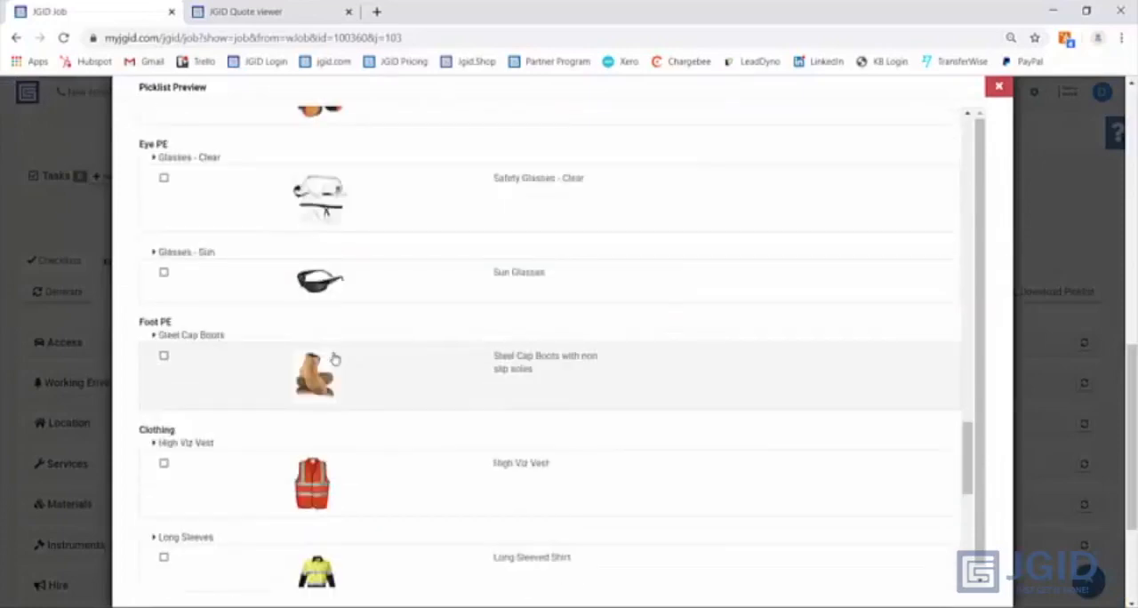
{"action": "scroll", "coordinate": [334, 358], "scroll_direction": "down", "scroll_amount": 6}
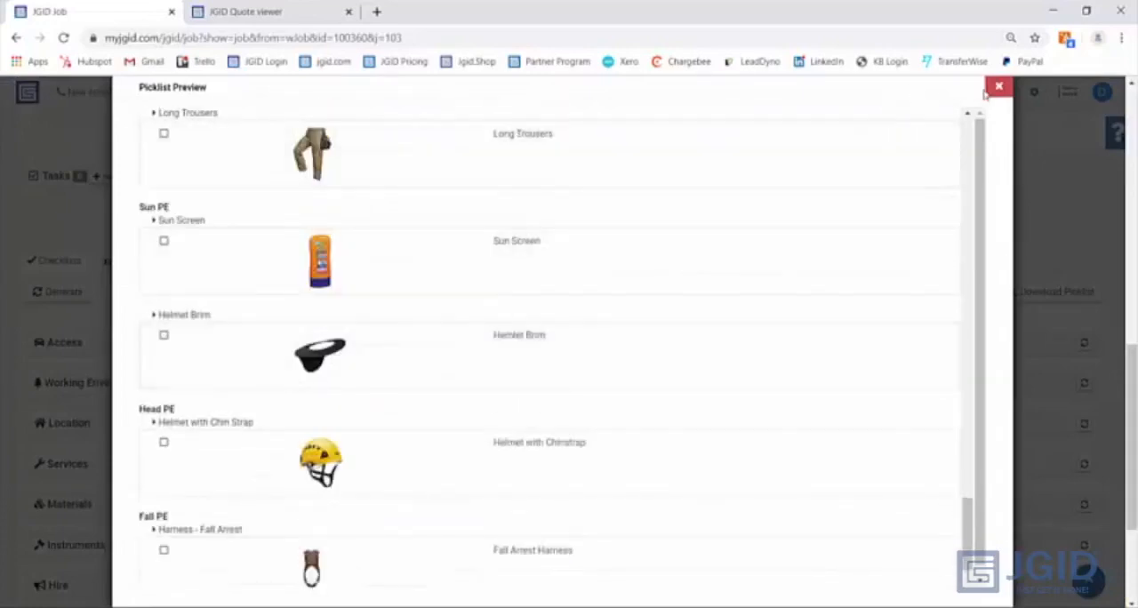
{"action": "left_click", "coordinate": [997, 87]}
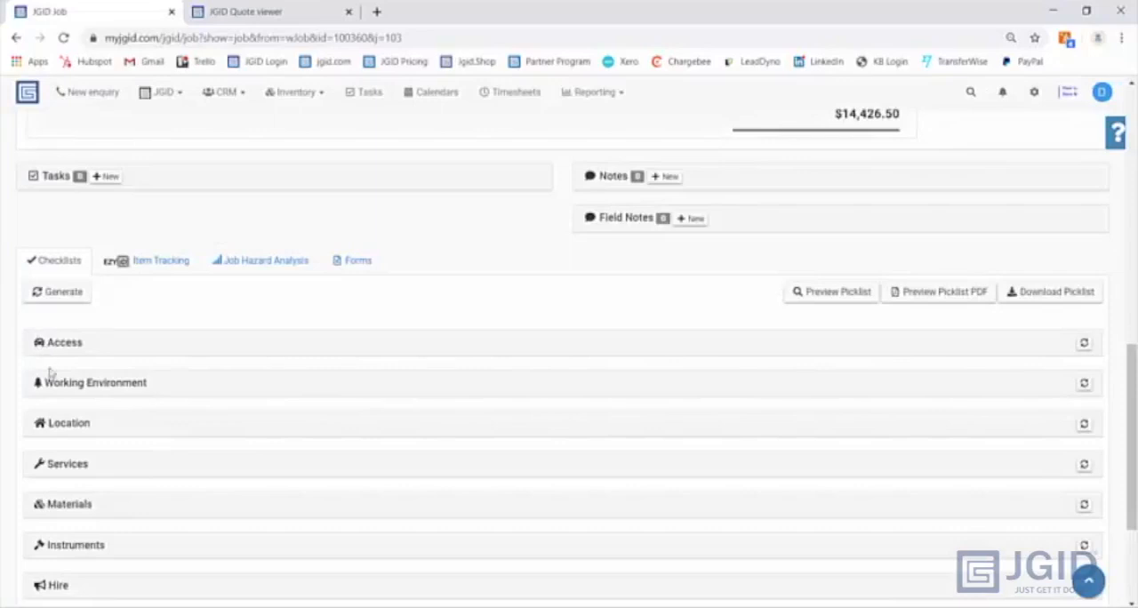
- Generate the job hazard analysis and review the EWP hazards and controls under its access categories
{"action": "left_click", "coordinate": [280, 267]}
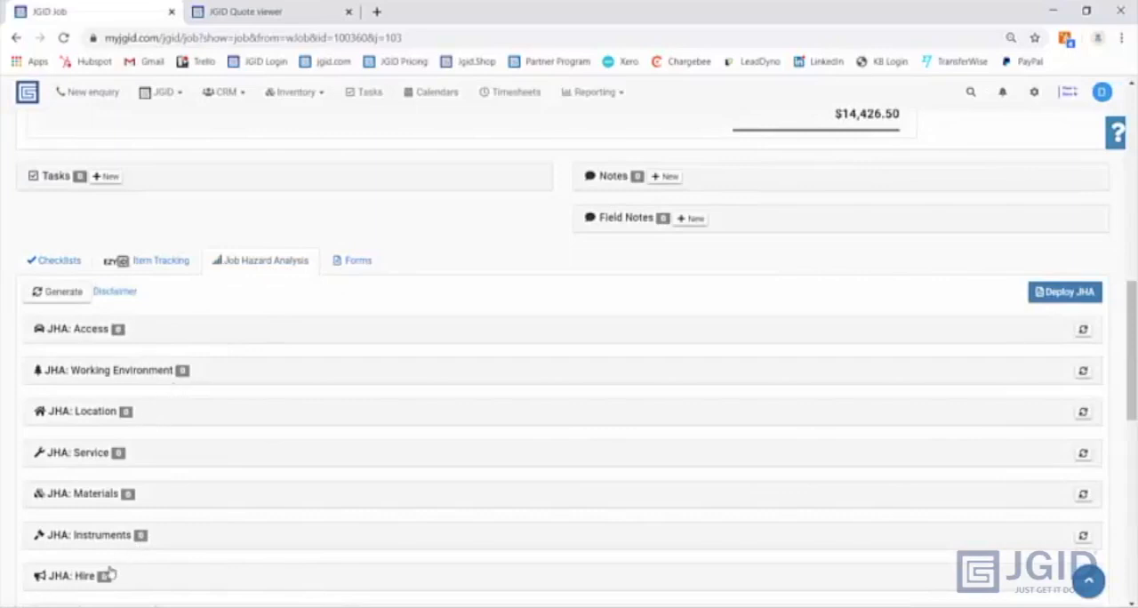
{"action": "left_click", "coordinate": [70, 292]}
{"action": "left_click", "coordinate": [138, 337]}
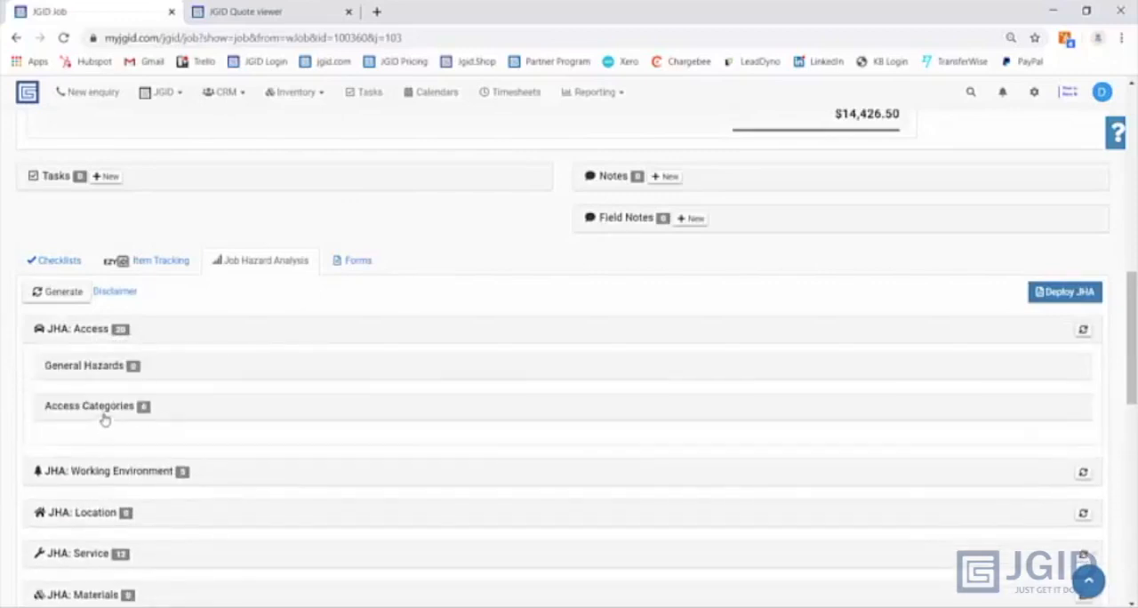
{"action": "left_click", "coordinate": [106, 411]}
{"action": "scroll", "coordinate": [106, 408], "scroll_direction": "down", "scroll_amount": 2}
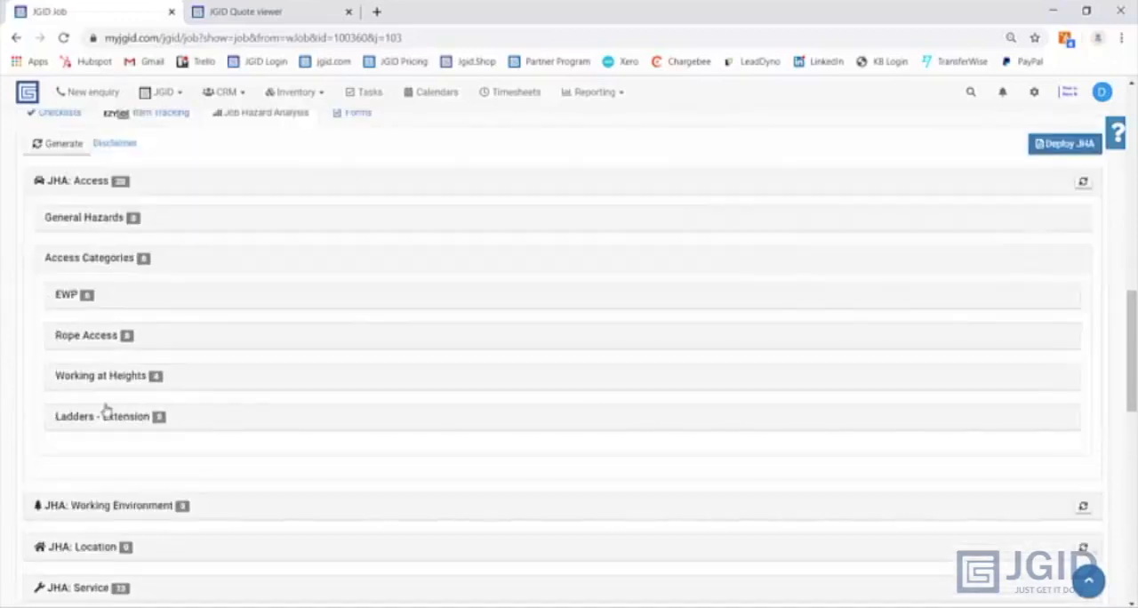
{"action": "left_click", "coordinate": [147, 299]}
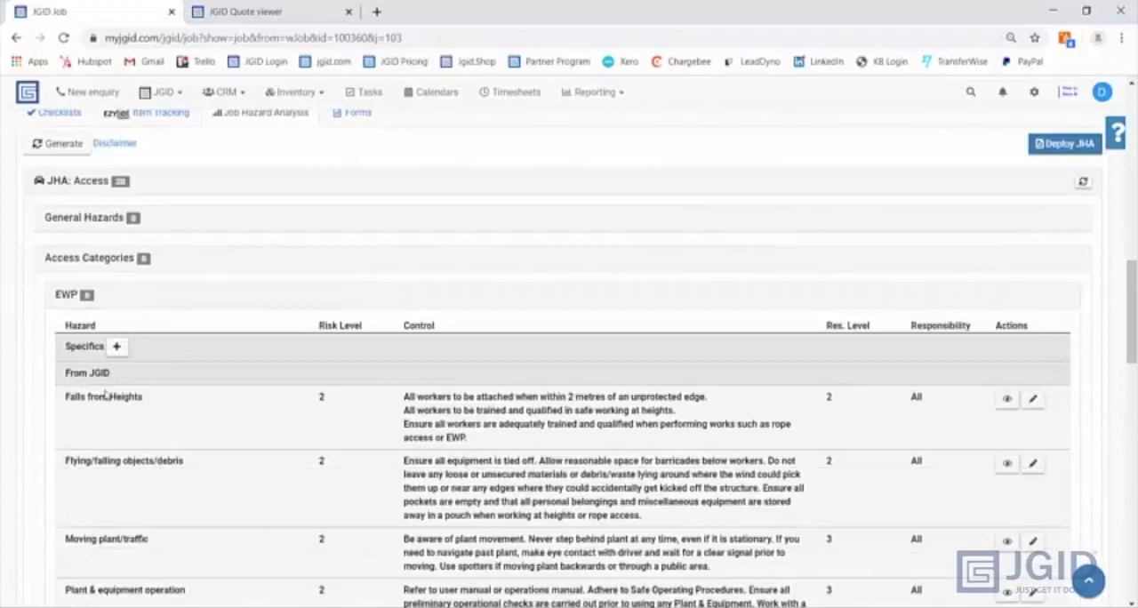
{"action": "scroll", "coordinate": [104, 373], "scroll_direction": "down", "scroll_amount": 2}
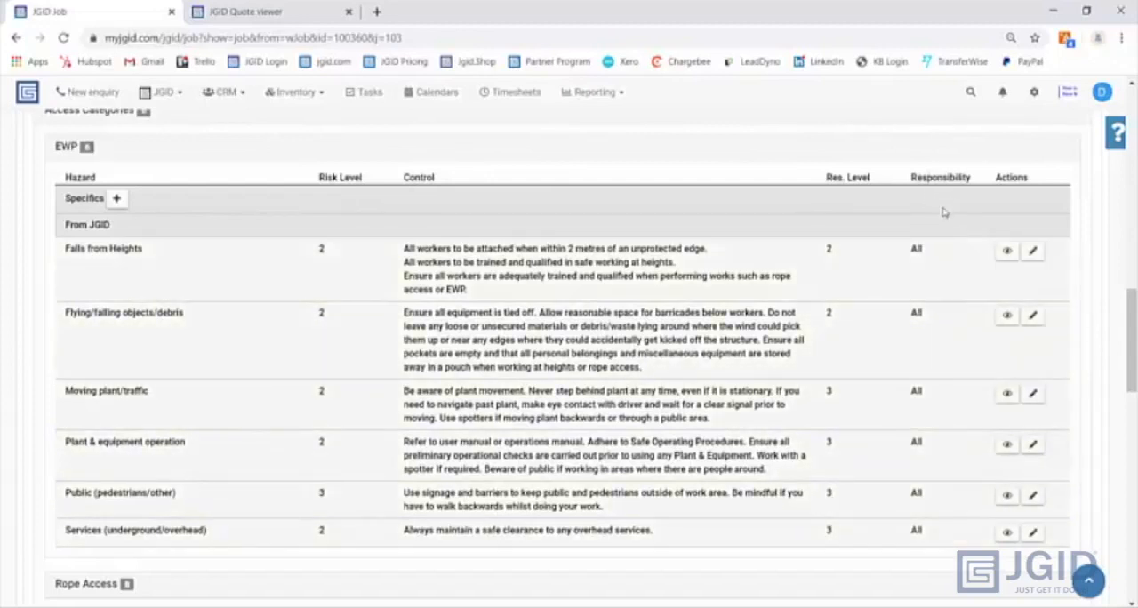
{"action": "scroll", "coordinate": [933, 230], "scroll_direction": "up", "scroll_amount": 1}
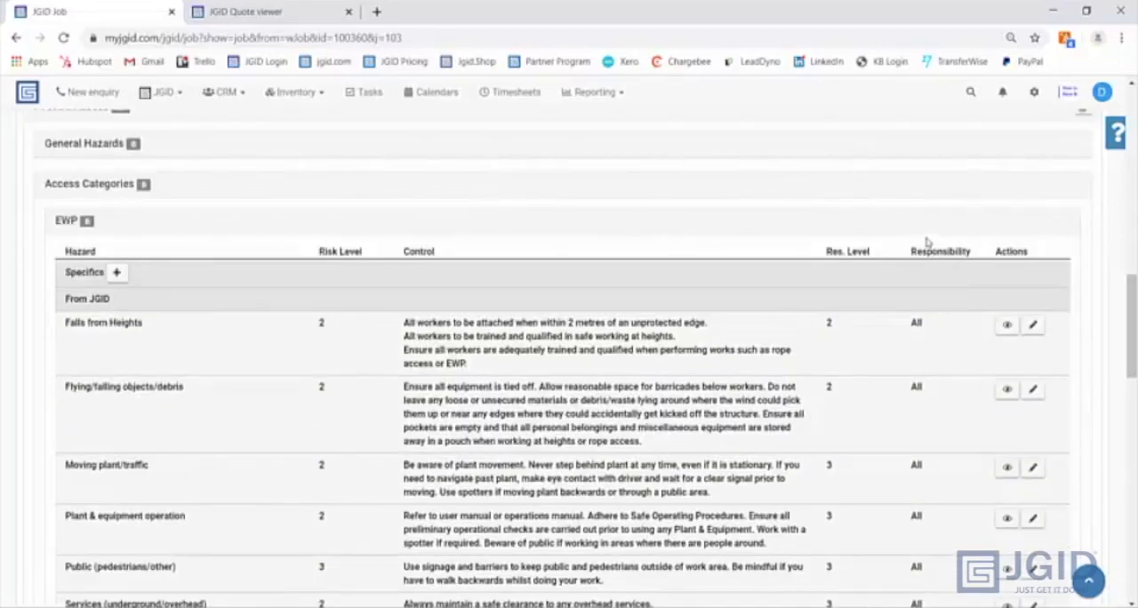
{"action": "scroll", "coordinate": [927, 242], "scroll_direction": "up", "scroll_amount": 1}
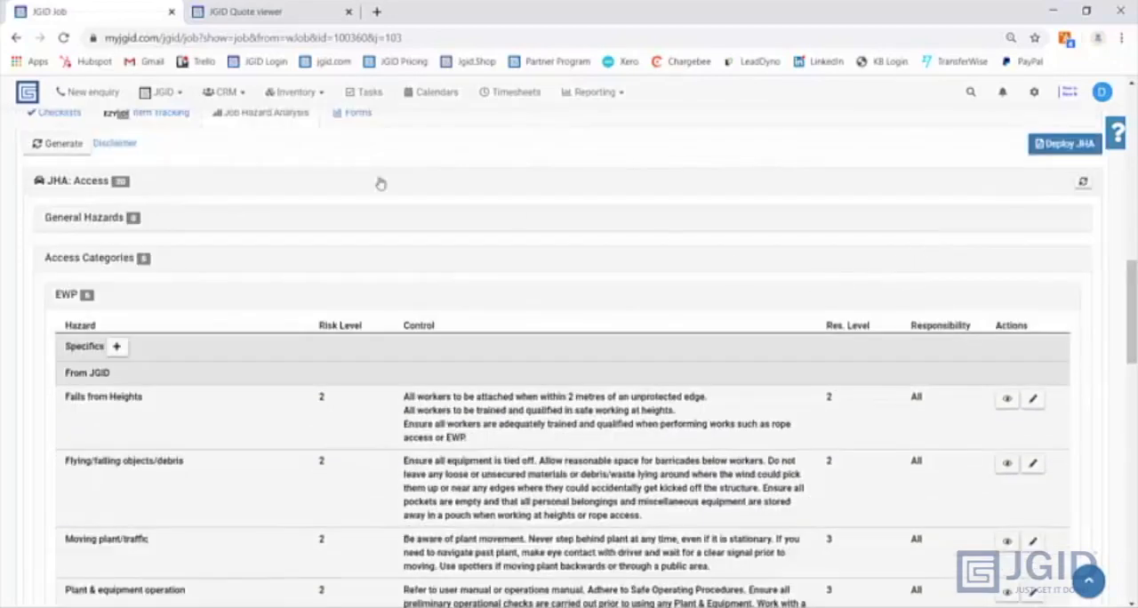
{"action": "scroll", "coordinate": [422, 152], "scroll_direction": "up", "scroll_amount": 9}
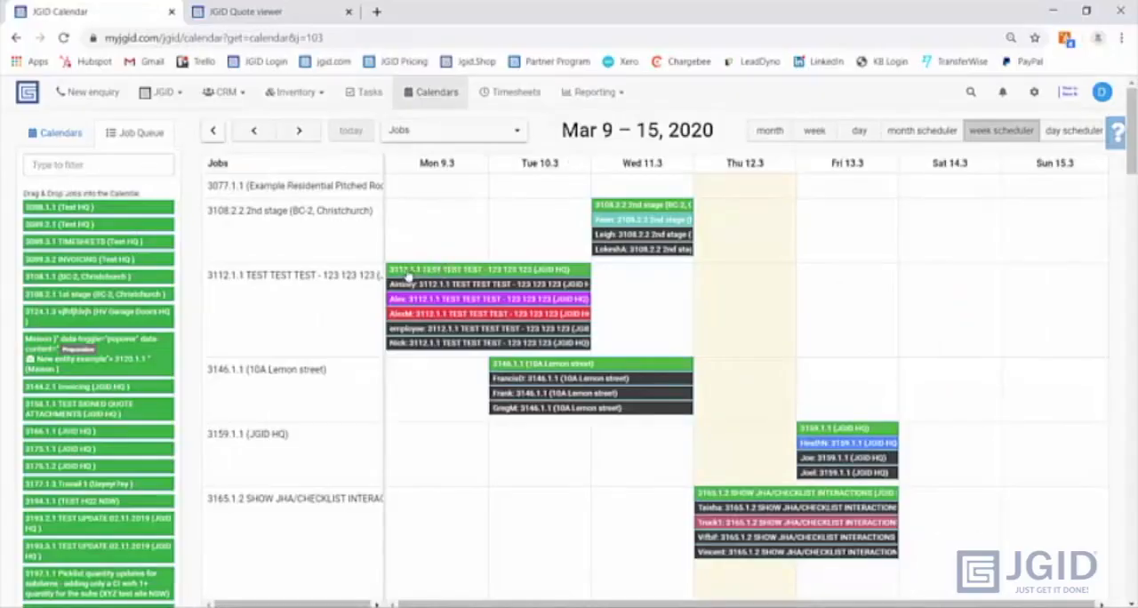
- Filter the calendar's job queue by 33 and schedule job 3307.1.1 from Thursday 12 March to Friday 13 March
{"action": "left_click", "coordinate": [97, 169]}
{"action": "type", "text": "33"}
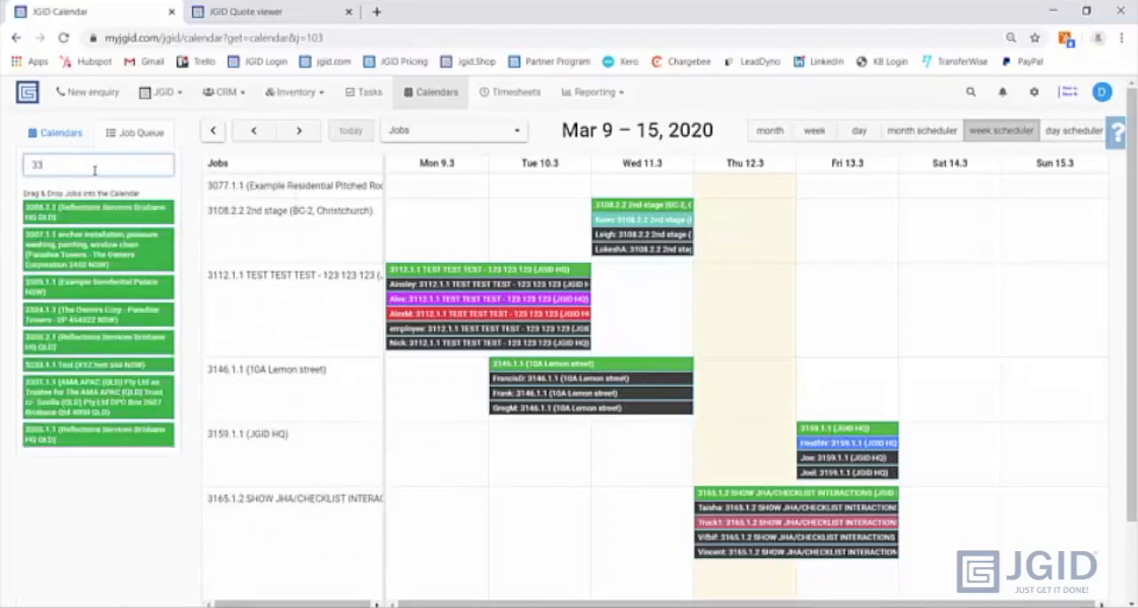
{"action": "left_click_drag", "start_coordinate": [89, 245], "coordinate": [706, 263]}
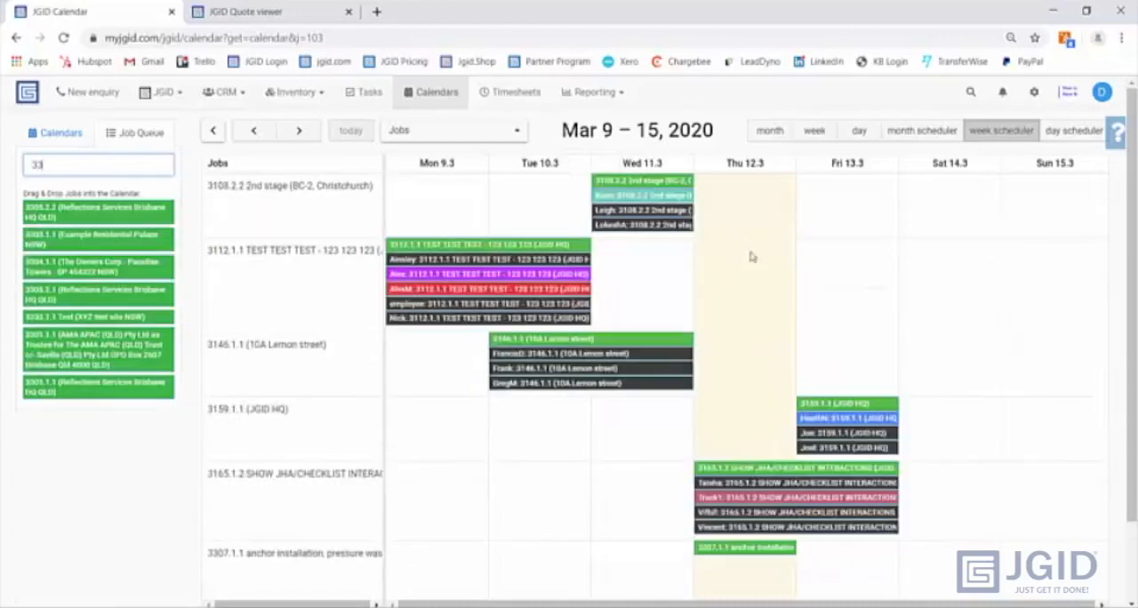
{"action": "left_click_drag", "start_coordinate": [800, 544], "coordinate": [836, 555]}
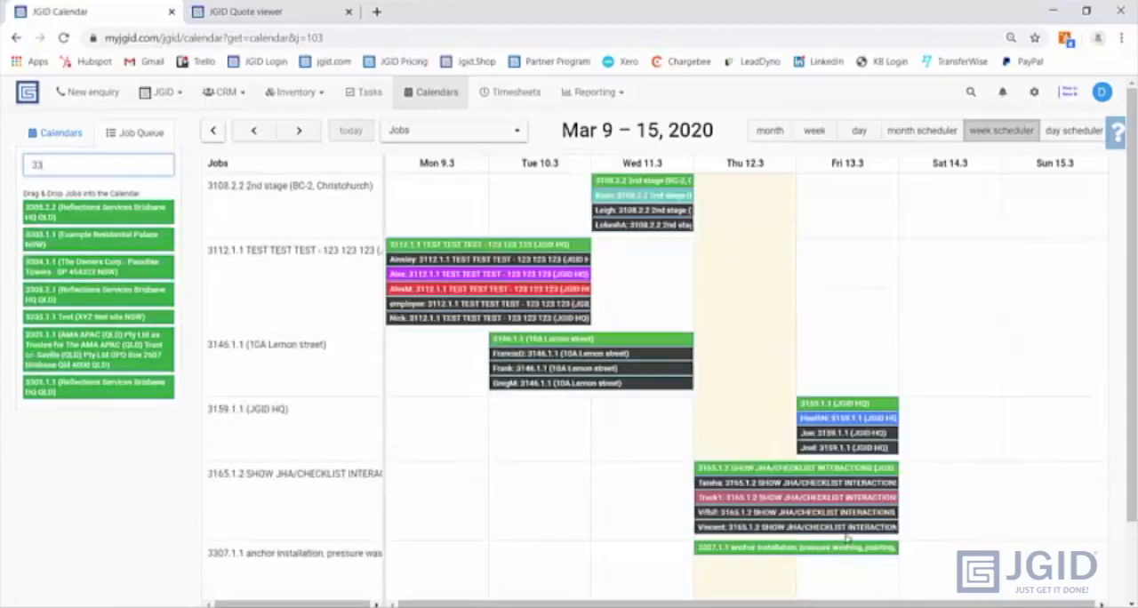
{"action": "scroll", "coordinate": [848, 540], "scroll_direction": "down", "scroll_amount": 1}
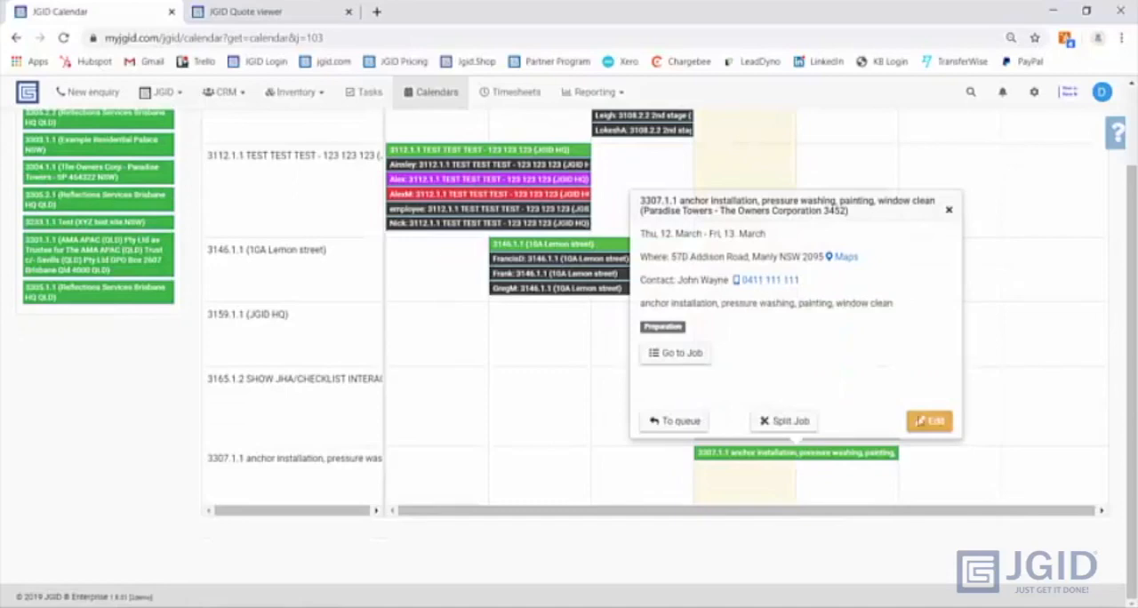
- Assign one recommended worker and two others from the staff list to job 3307.1.1's calendar event, and move the event three days earlier
{"action": "left_click", "coordinate": [933, 421]}
{"action": "left_click", "coordinate": [607, 210]}
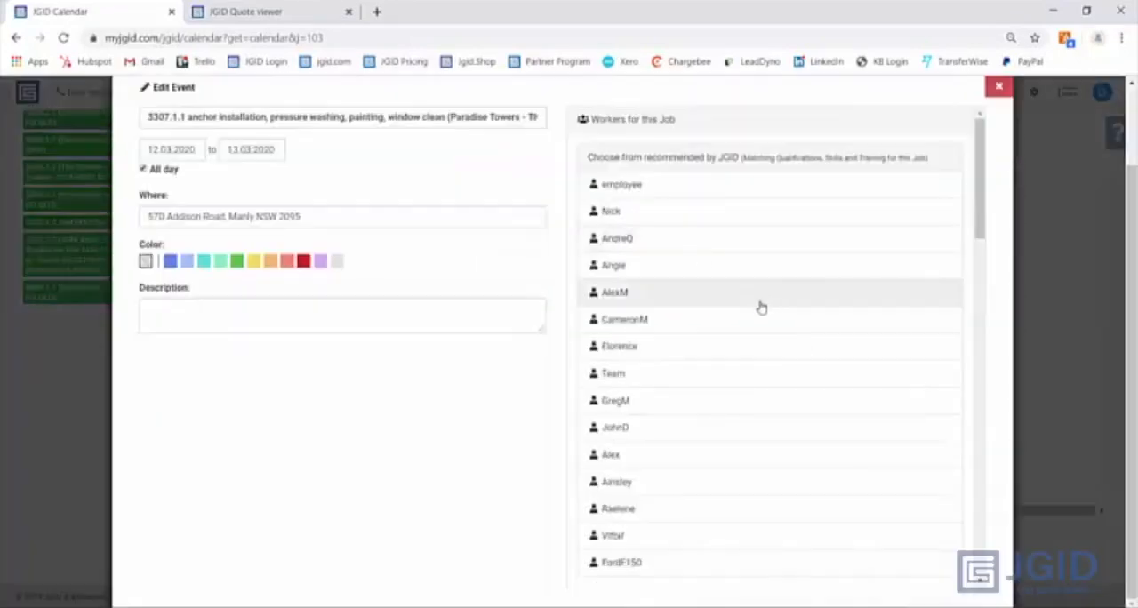
{"action": "left_click", "coordinate": [646, 210]}
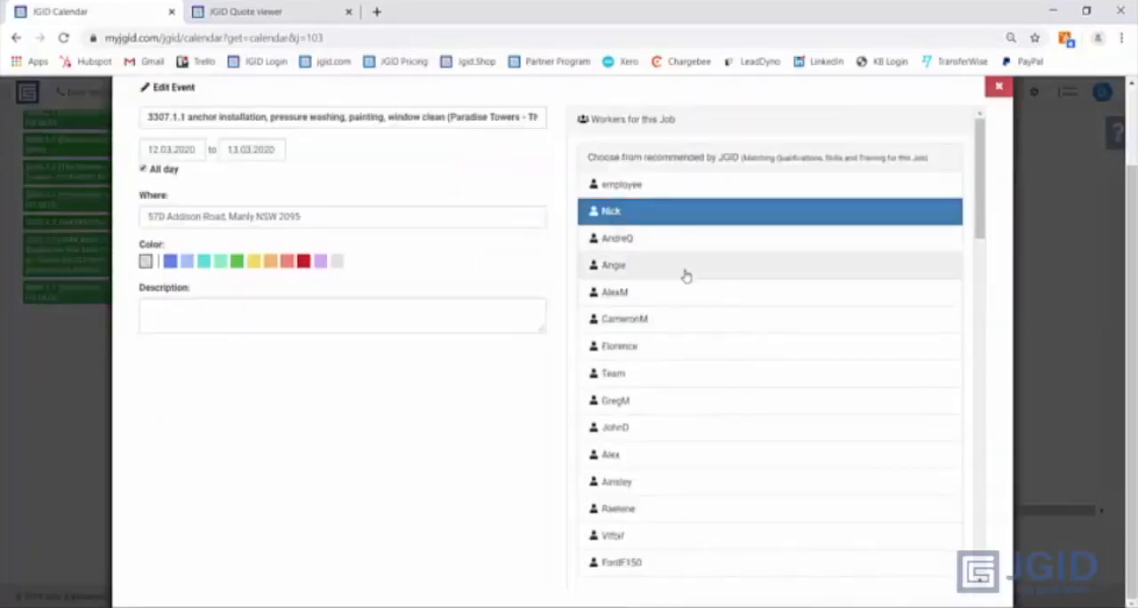
{"action": "scroll", "coordinate": [666, 311], "scroll_direction": "down", "scroll_amount": 3}
{"action": "scroll", "coordinate": [658, 331], "scroll_direction": "down", "scroll_amount": 4}
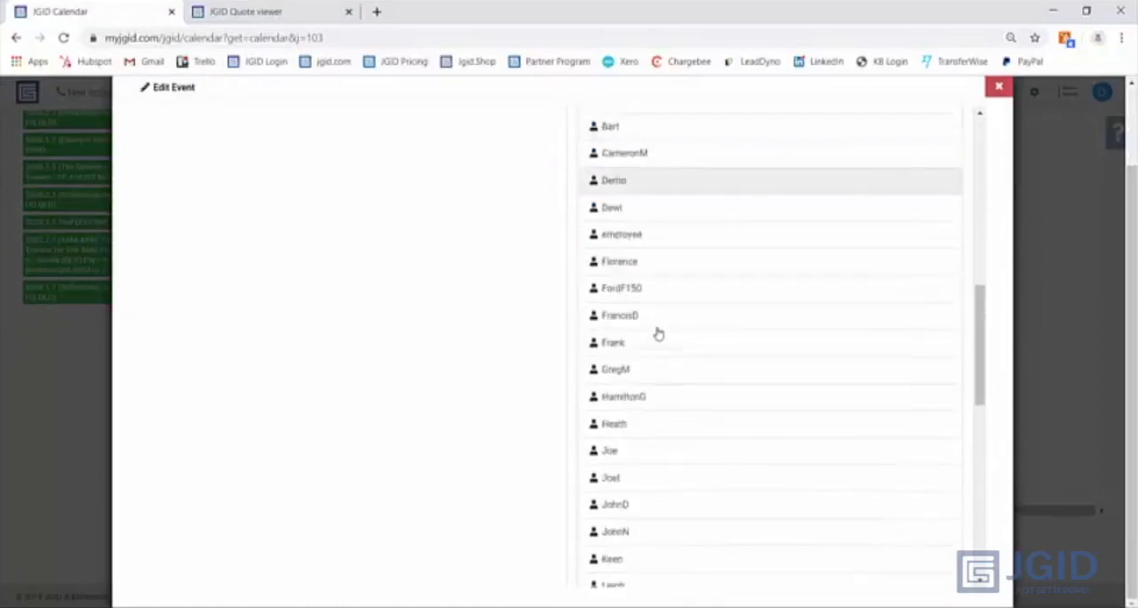
{"action": "left_click", "coordinate": [618, 506]}
{"action": "scroll", "coordinate": [644, 480], "scroll_direction": "down", "scroll_amount": 2}
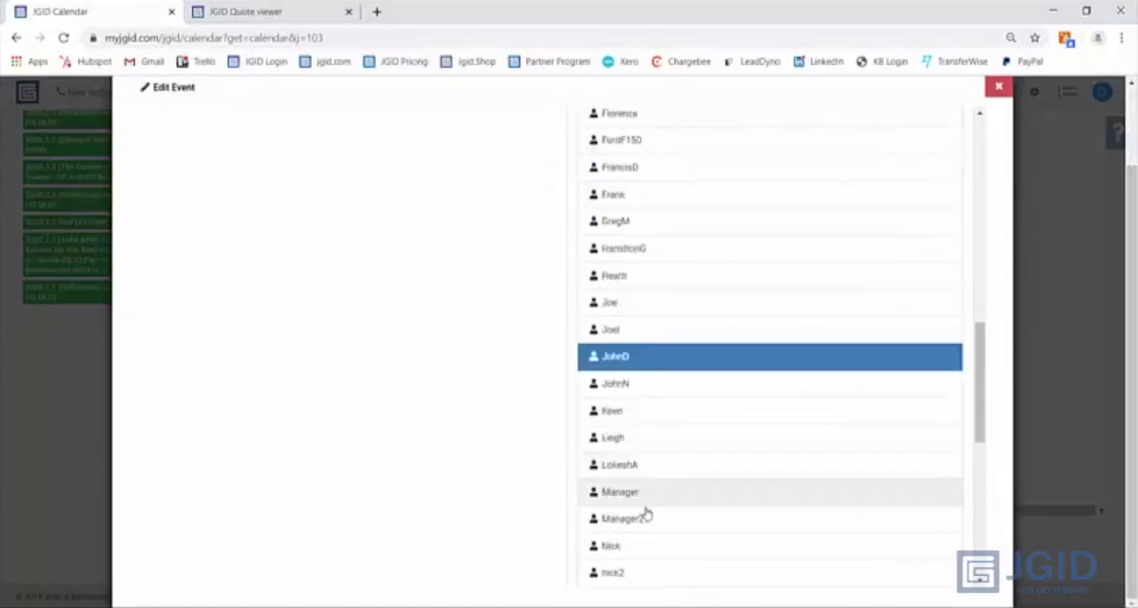
{"action": "left_click", "coordinate": [625, 440]}
{"action": "scroll", "coordinate": [627, 455], "scroll_direction": "down", "scroll_amount": 6}
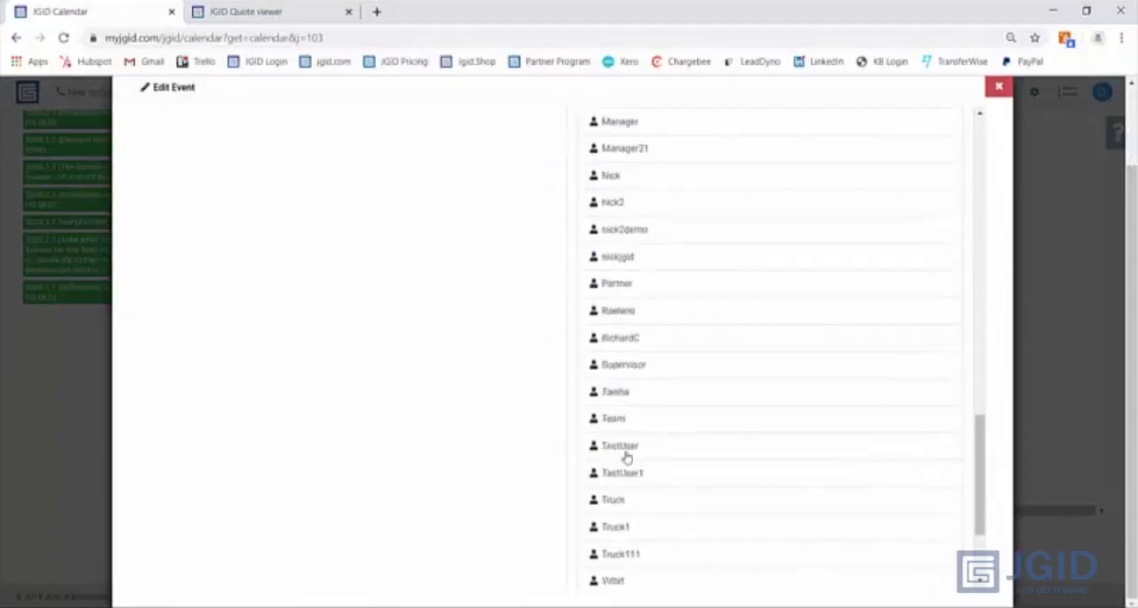
{"action": "left_click", "coordinate": [610, 524]}
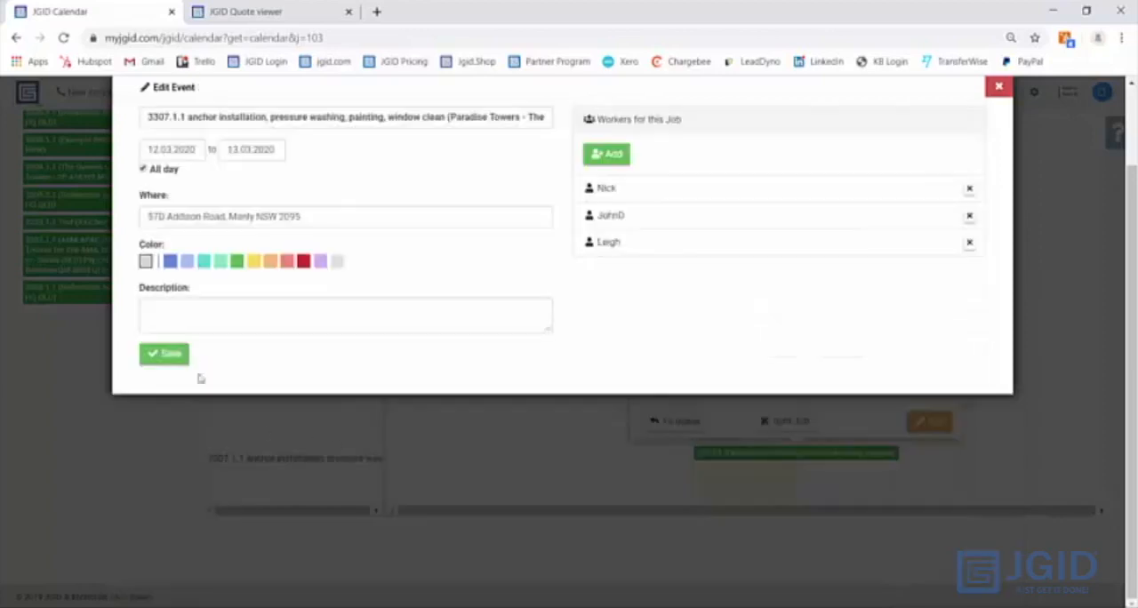
{"action": "left_click", "coordinate": [168, 360]}
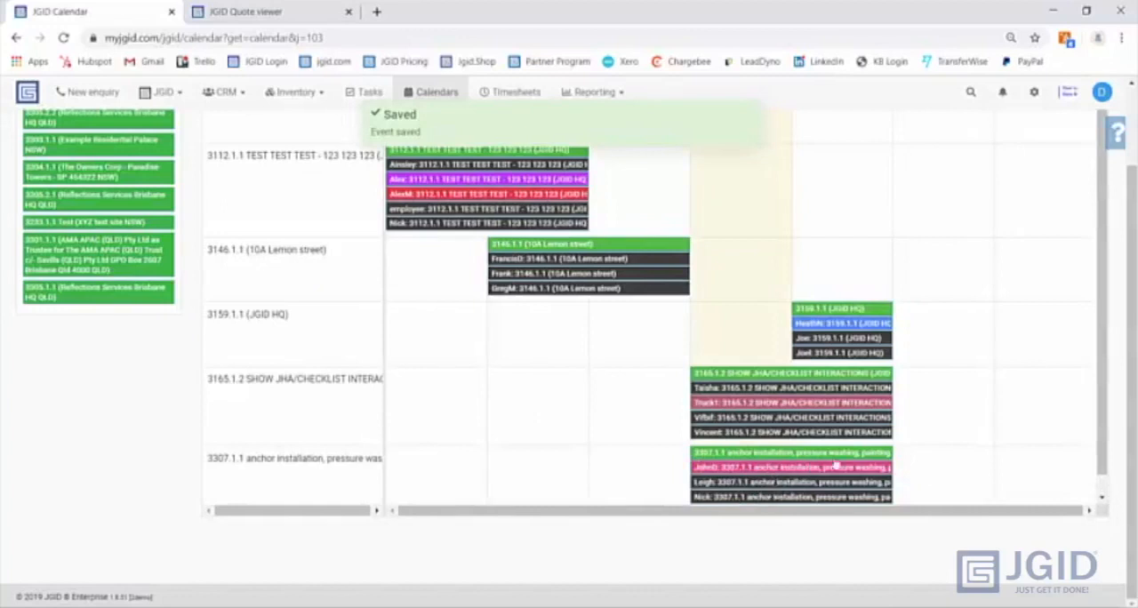
{"action": "left_click_drag", "start_coordinate": [836, 465], "coordinate": [558, 460]}
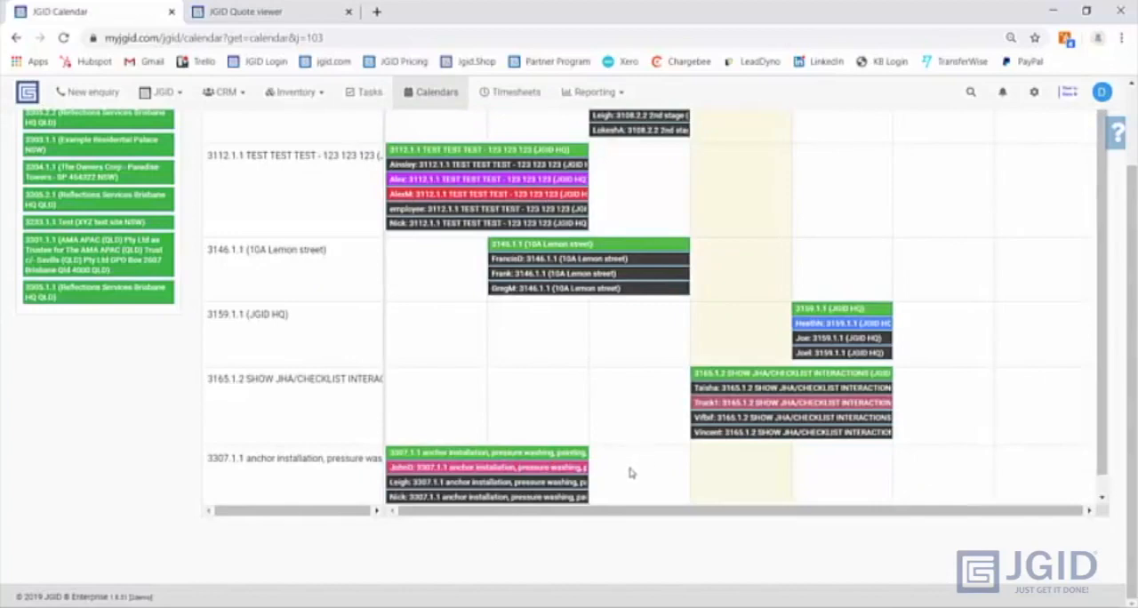
- Assign job 3307.1.1 again for Thursday 12 to Friday 13 March with the first-listed staff member and two from the earlier booking
{"action": "left_click_drag", "start_coordinate": [690, 484], "coordinate": [851, 462]}
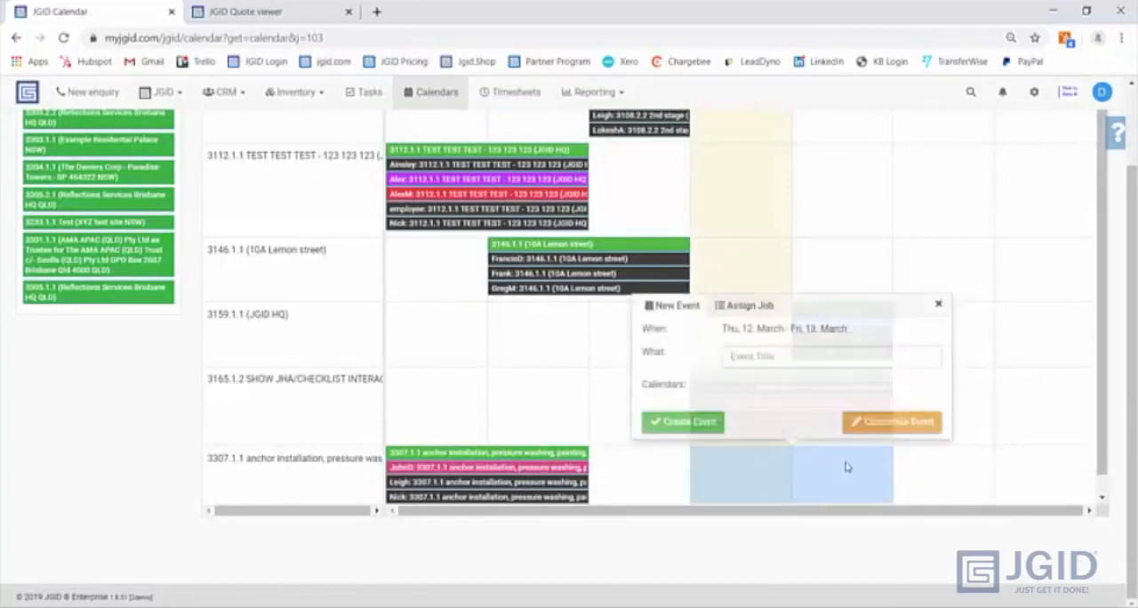
{"action": "left_click", "coordinate": [754, 307]}
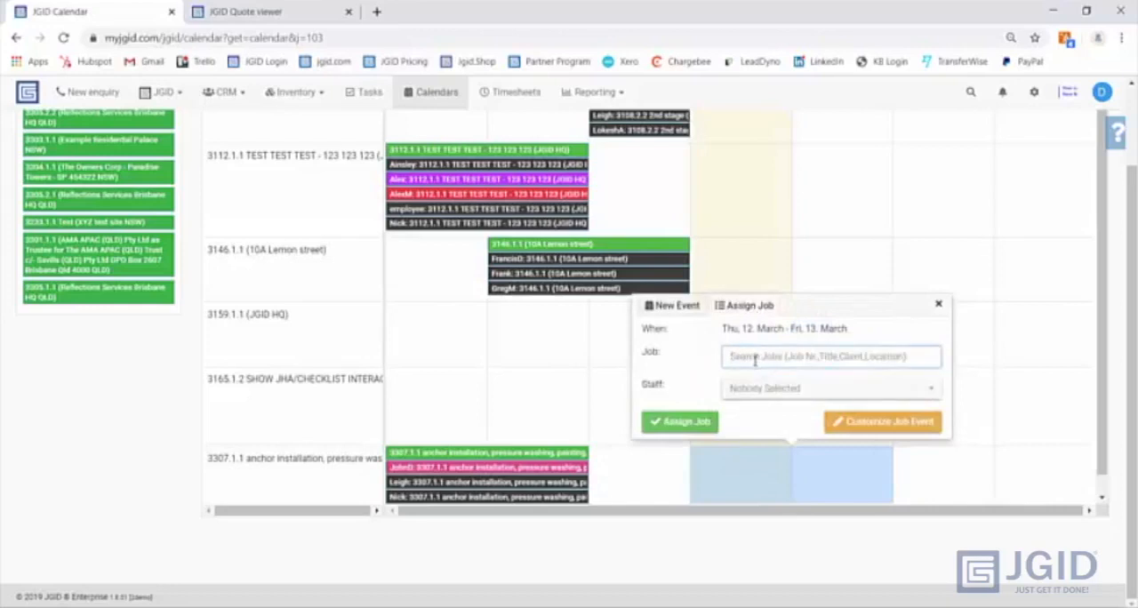
{"action": "type", "text": "330"}
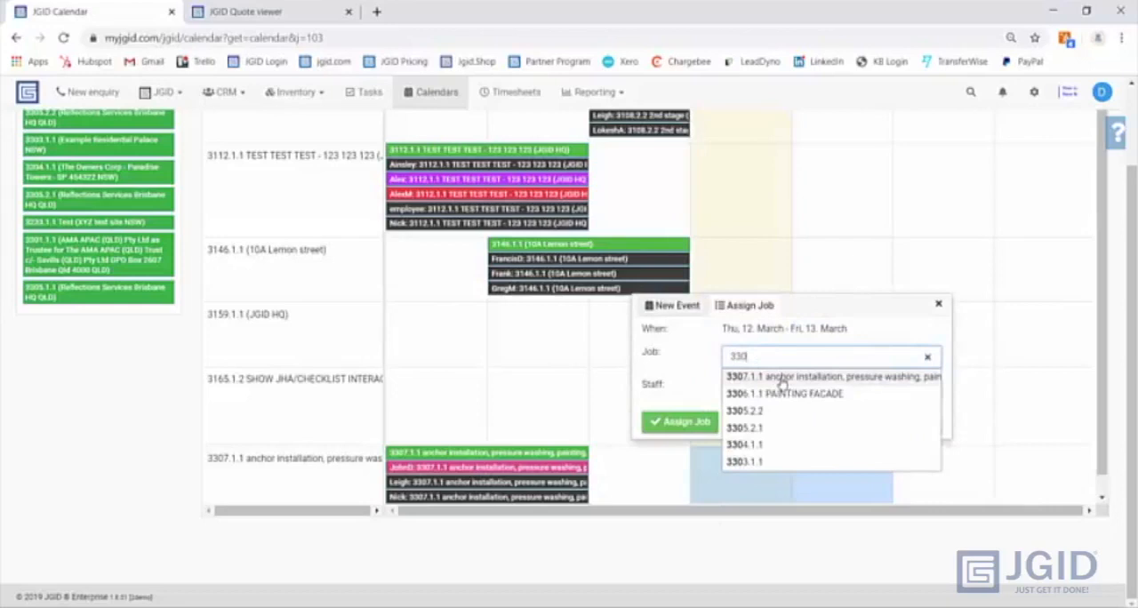
{"action": "left_click", "coordinate": [782, 382]}
{"action": "left_click", "coordinate": [769, 387]}
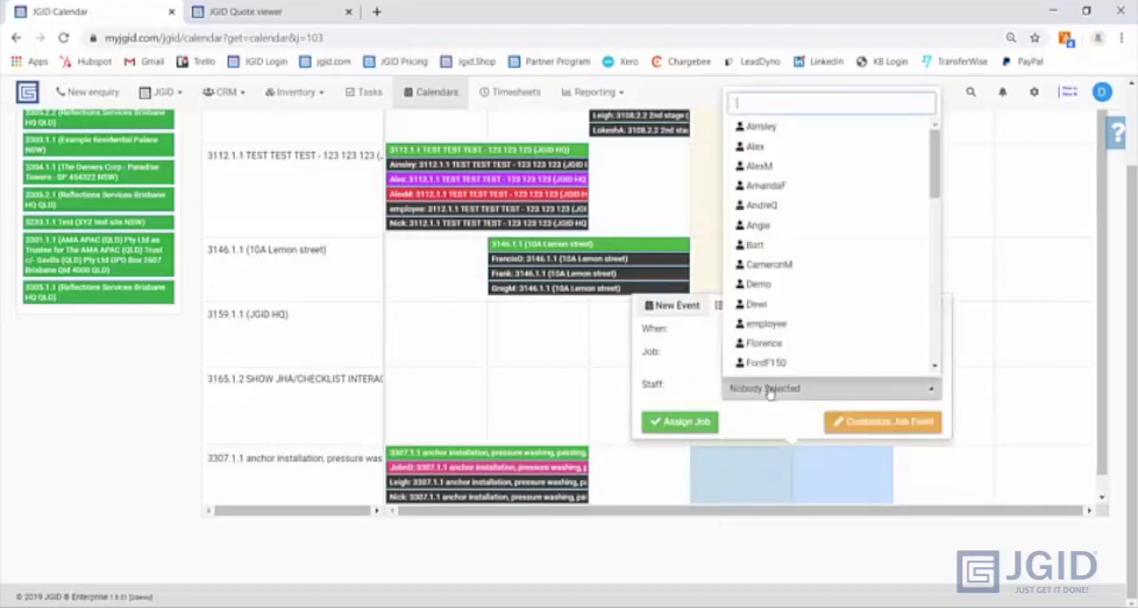
{"action": "left_click", "coordinate": [775, 128]}
{"action": "scroll", "coordinate": [824, 266], "scroll_direction": "down", "scroll_amount": 5}
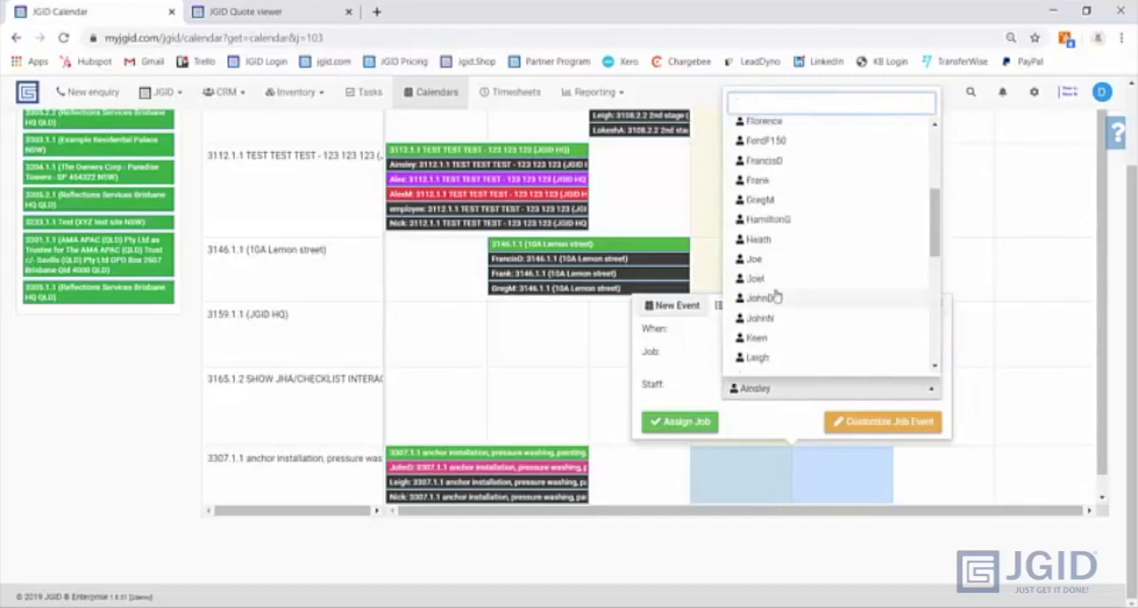
{"action": "left_click", "coordinate": [774, 298]}
{"action": "left_click", "coordinate": [784, 284]}
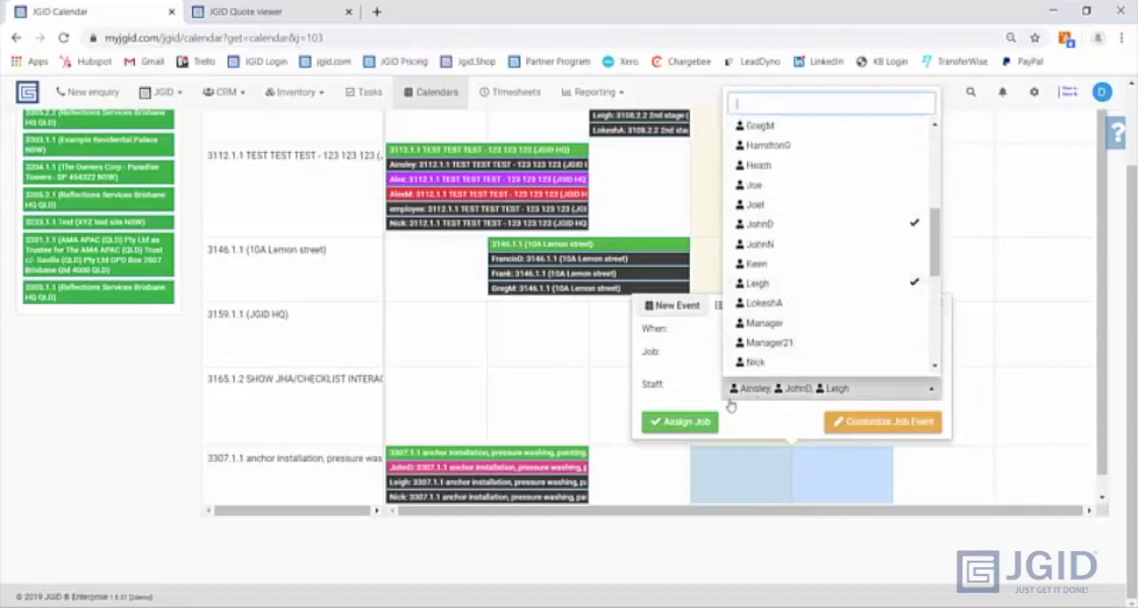
{"action": "left_click", "coordinate": [667, 425]}
{"action": "left_click", "coordinate": [662, 416]}
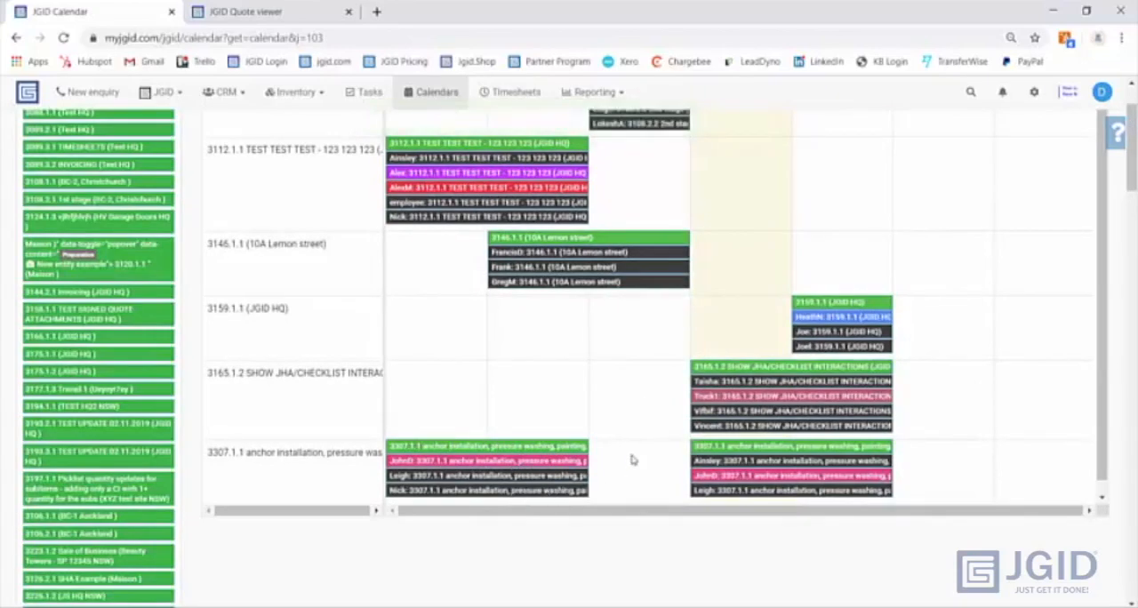
- Open job 3307.1.1 from its 12–13 March calendar event and mark its preparation complete
{"action": "left_click", "coordinate": [773, 455]}
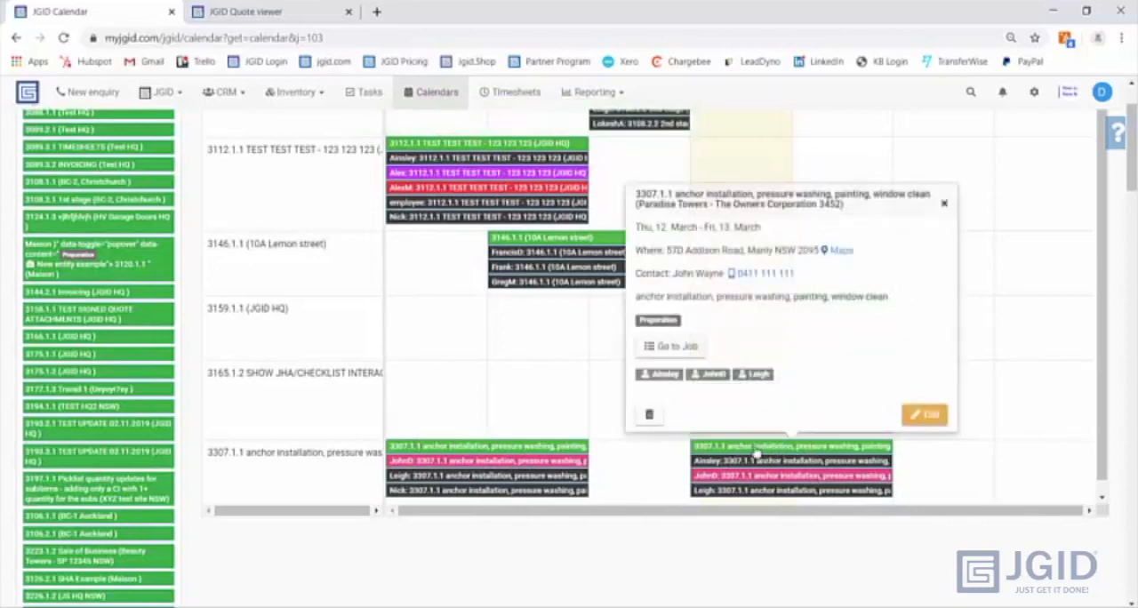
{"action": "left_click", "coordinate": [685, 348]}
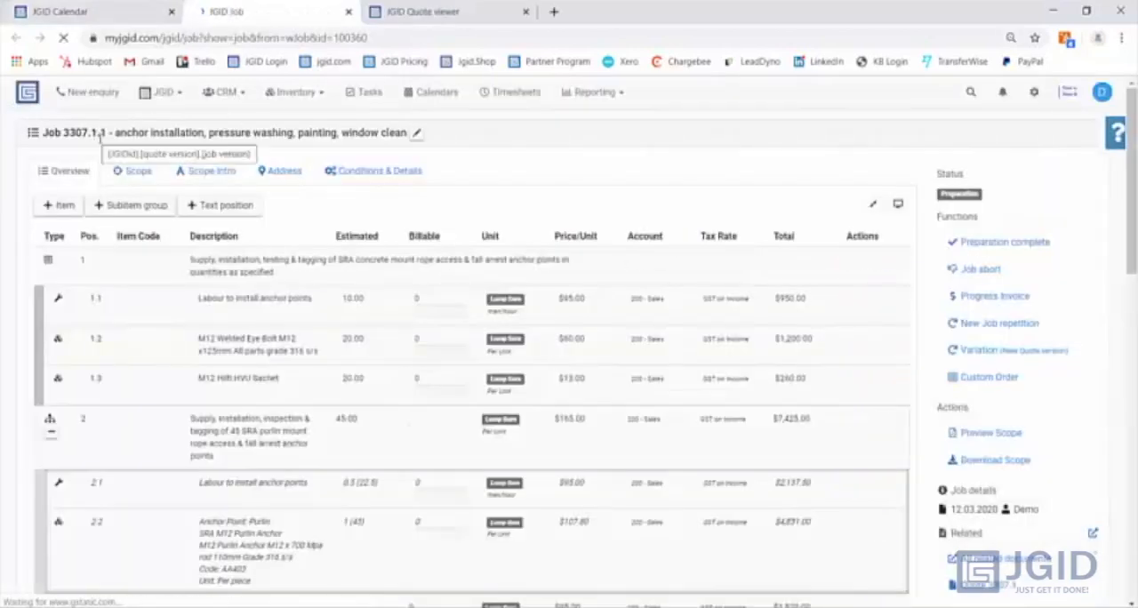
{"action": "left_click", "coordinate": [985, 248]}
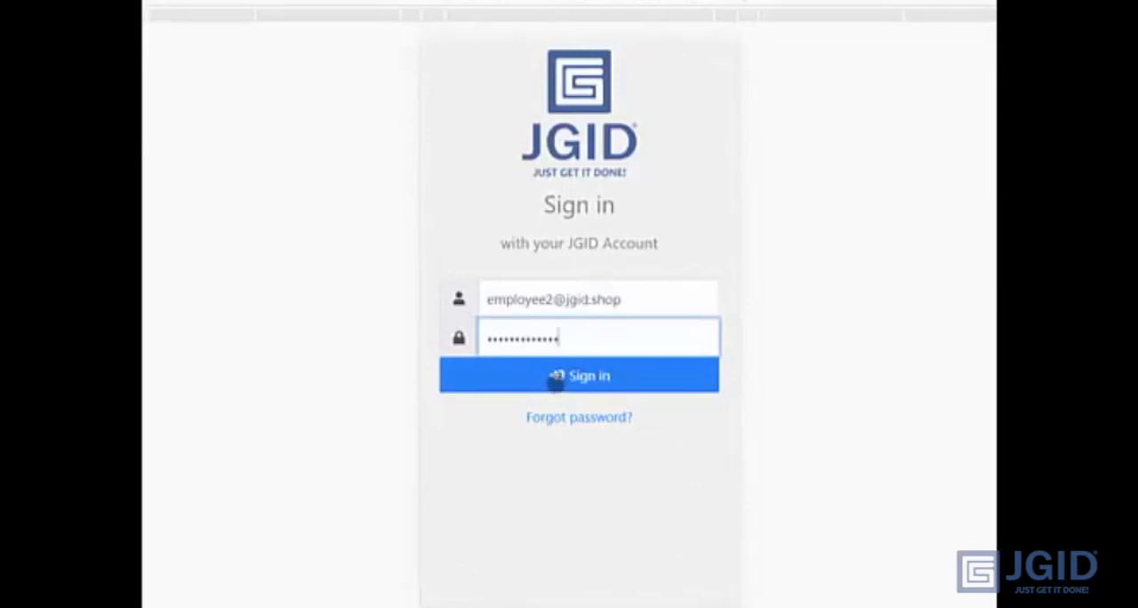
- Sign in to the mobile view with the employee account, choose the 2demo company and show its calendar
{"action": "left_click", "coordinate": [555, 377]}
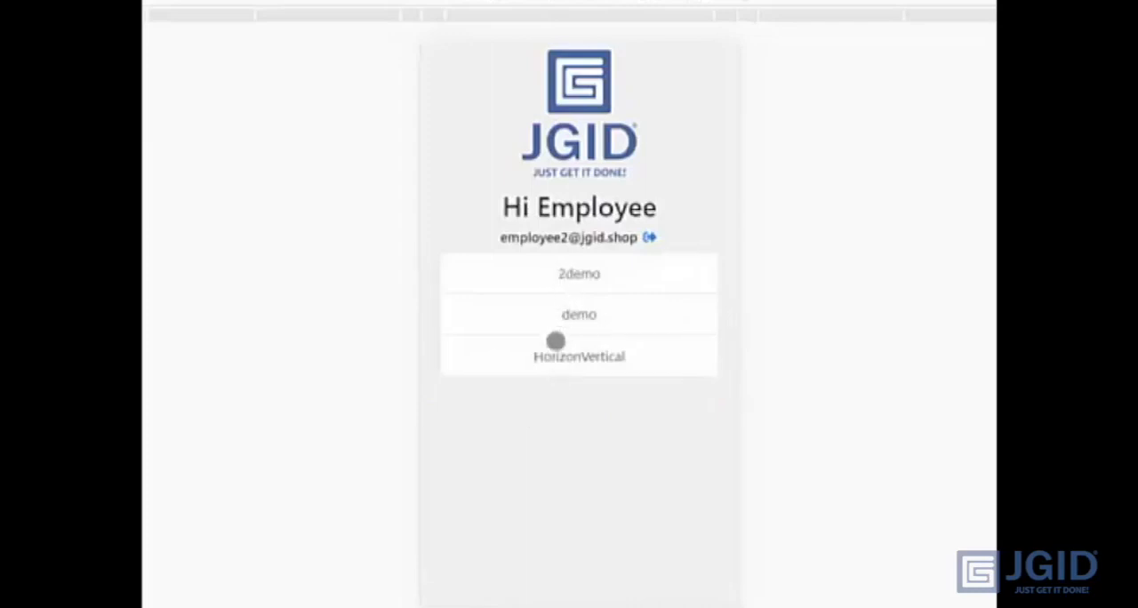
{"action": "left_click", "coordinate": [575, 274]}
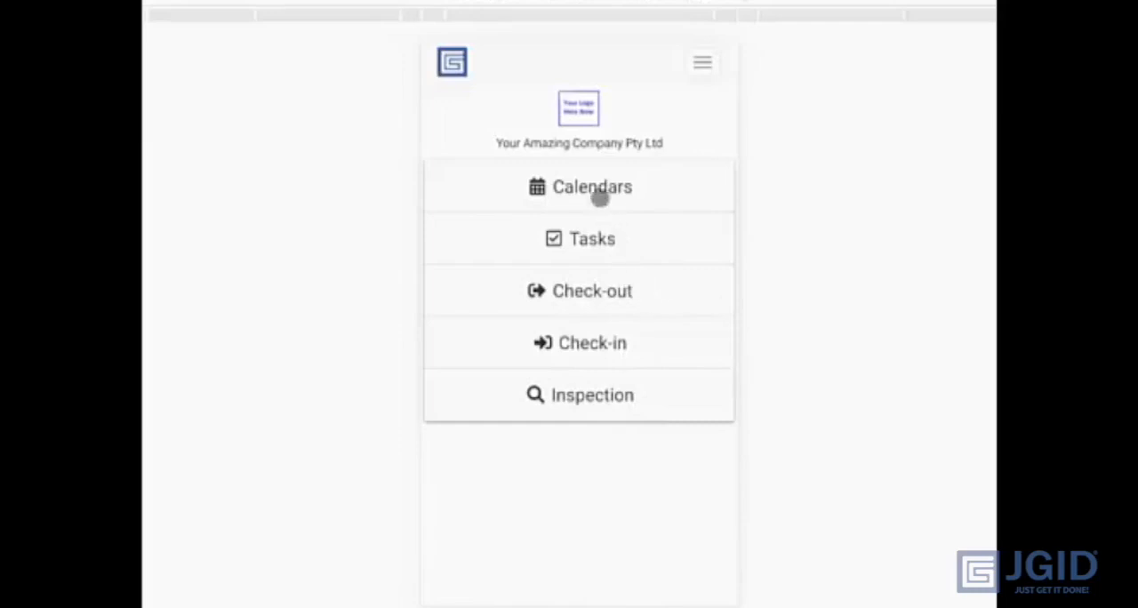
{"action": "left_click", "coordinate": [609, 186]}
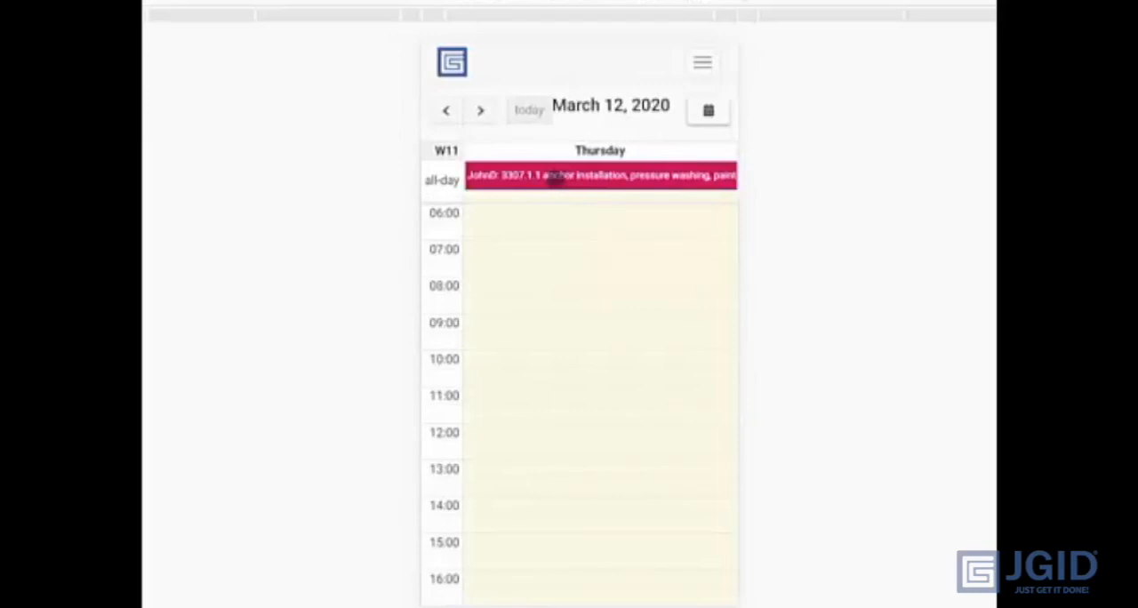
- Open the 12 March event for job 3307.1.1, allowing location access, and look up its address in Maps
{"action": "left_click", "coordinate": [552, 177]}
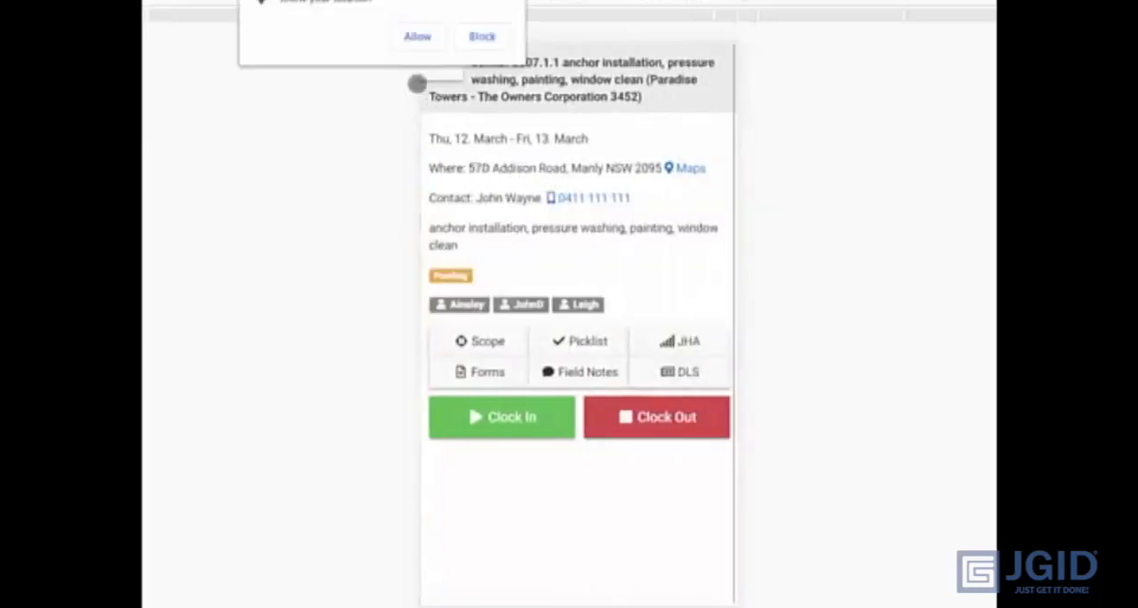
{"action": "left_click", "coordinate": [418, 40]}
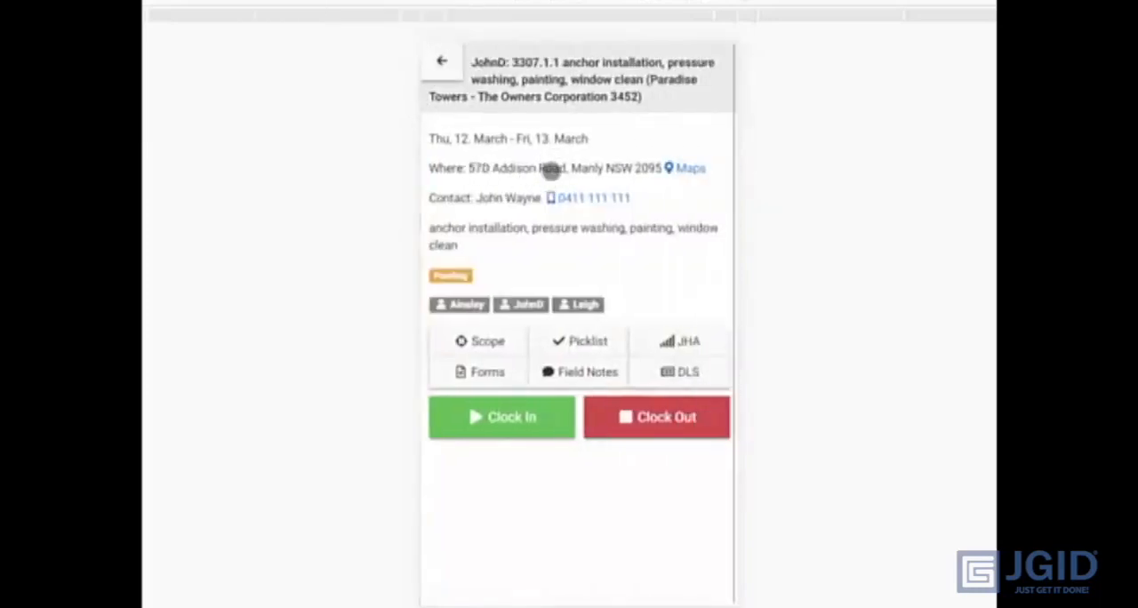
{"action": "left_click", "coordinate": [680, 170]}
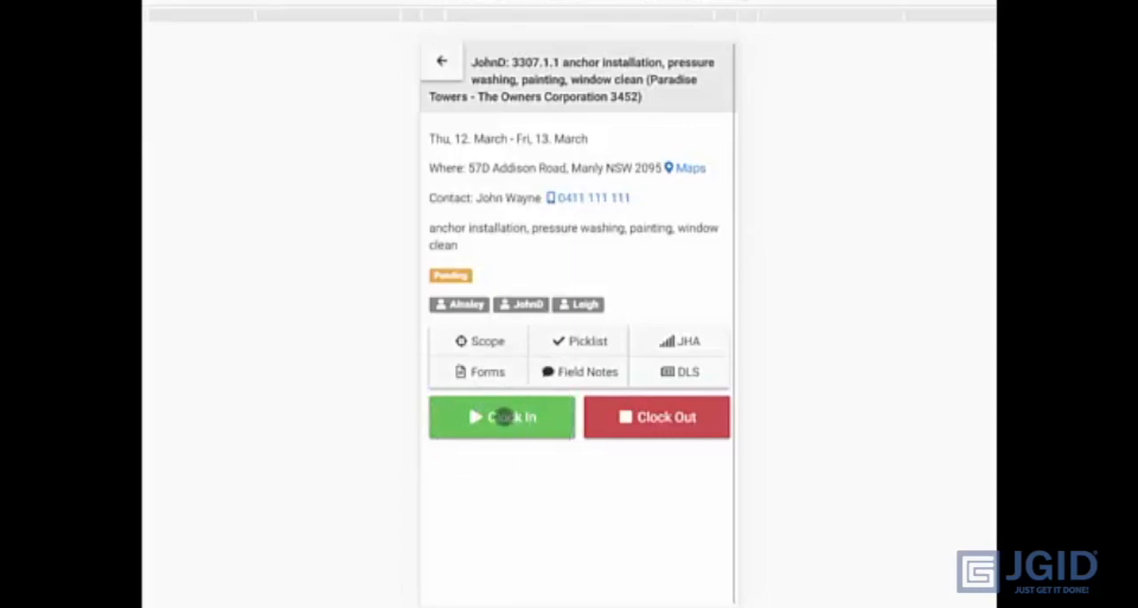
- Clock in all three available staff members for job 3307.1.1
{"action": "left_click", "coordinate": [504, 416]}
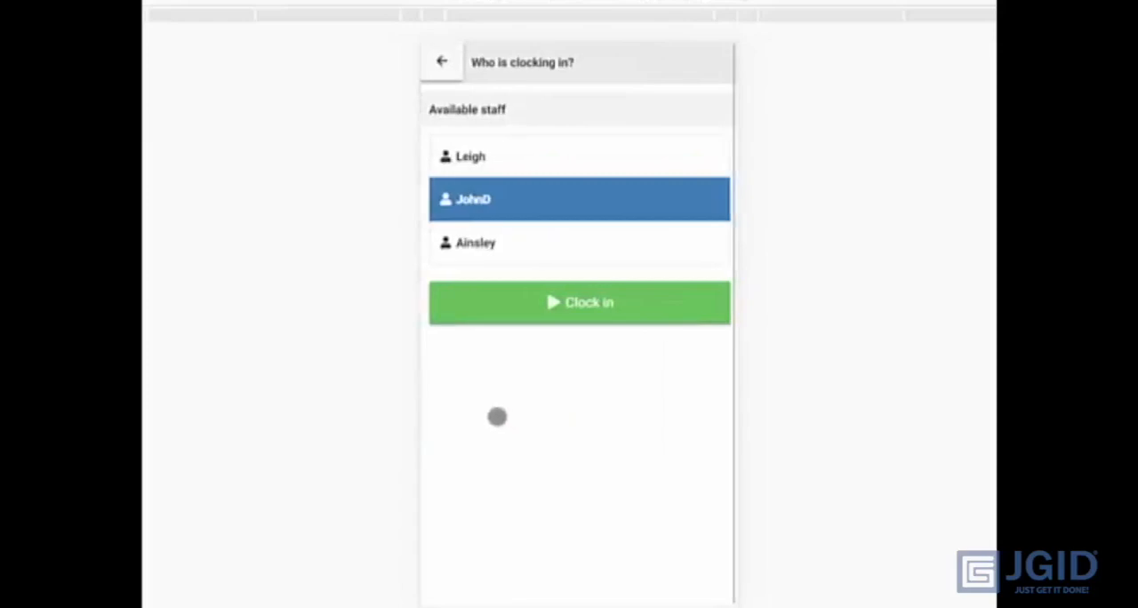
{"action": "left_click", "coordinate": [489, 153]}
{"action": "left_click", "coordinate": [489, 254]}
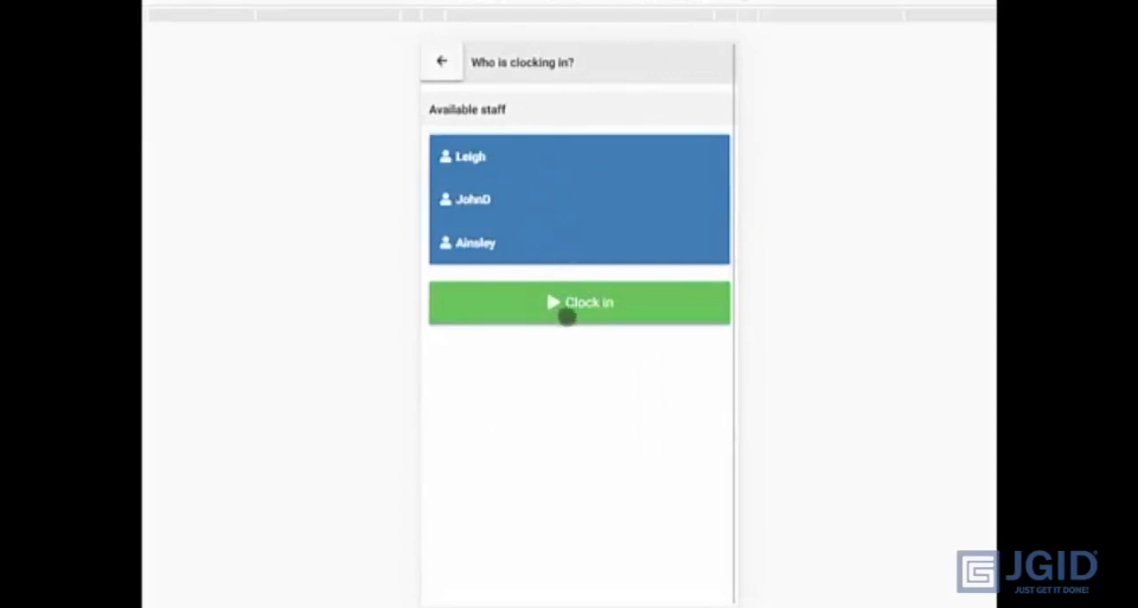
{"action": "left_click", "coordinate": [566, 315]}
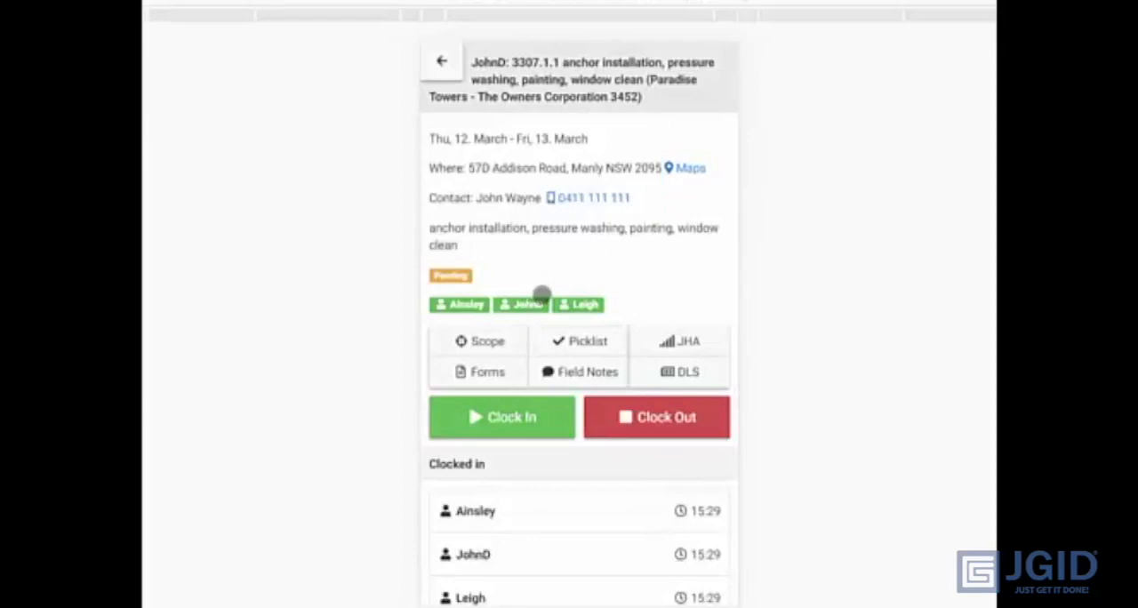
- Clock out all three clocked-in staff members from job 3307.1.1
{"action": "left_click", "coordinate": [647, 421]}
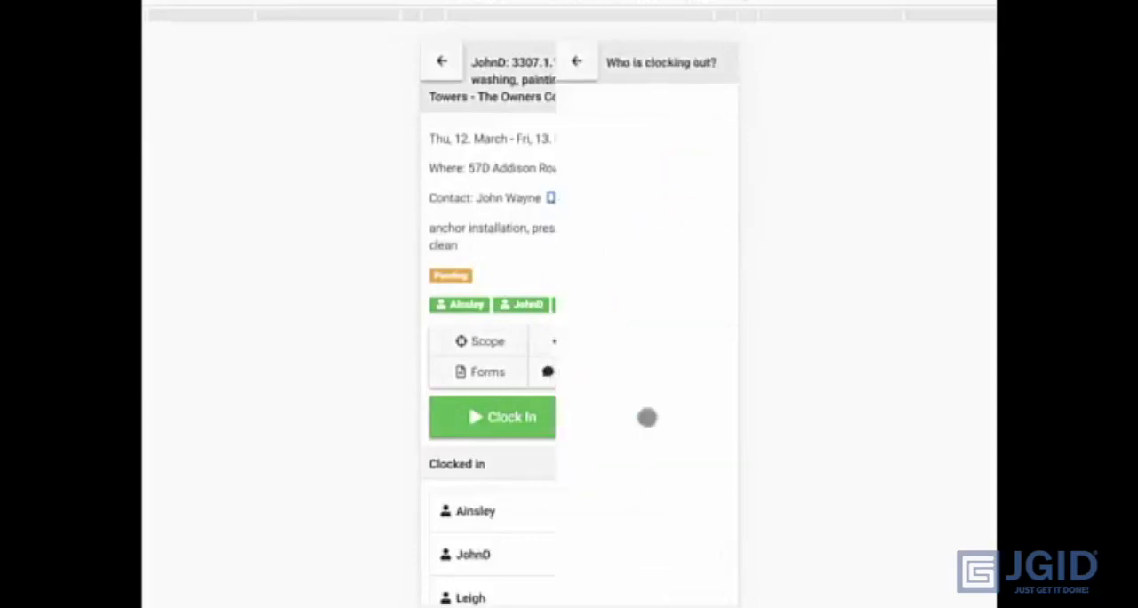
{"action": "left_click", "coordinate": [517, 161]}
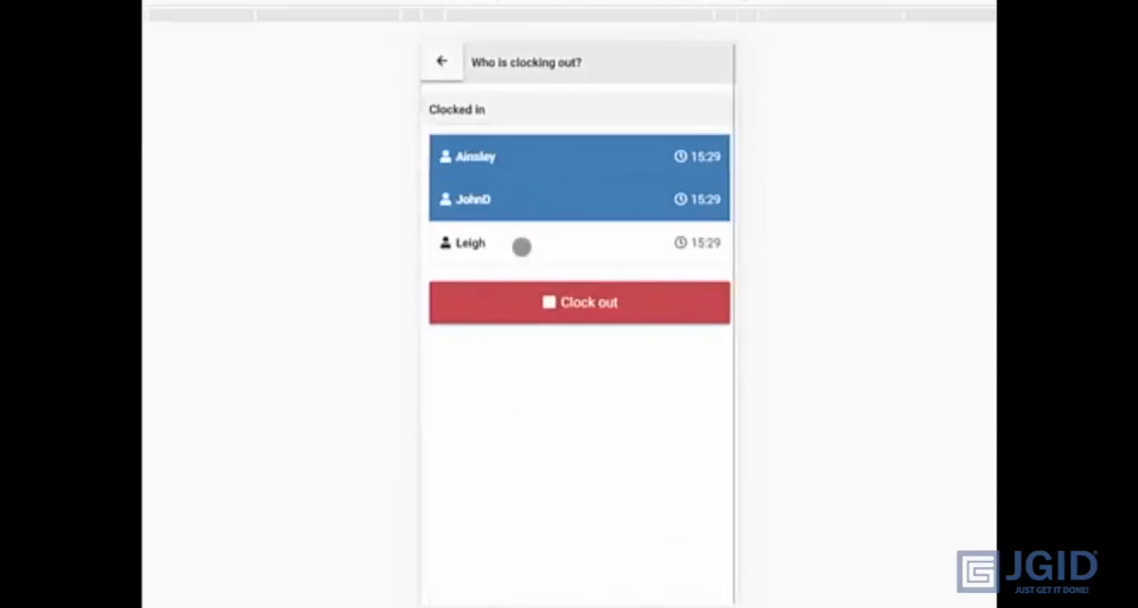
{"action": "left_click", "coordinate": [521, 245]}
{"action": "left_click", "coordinate": [558, 303]}
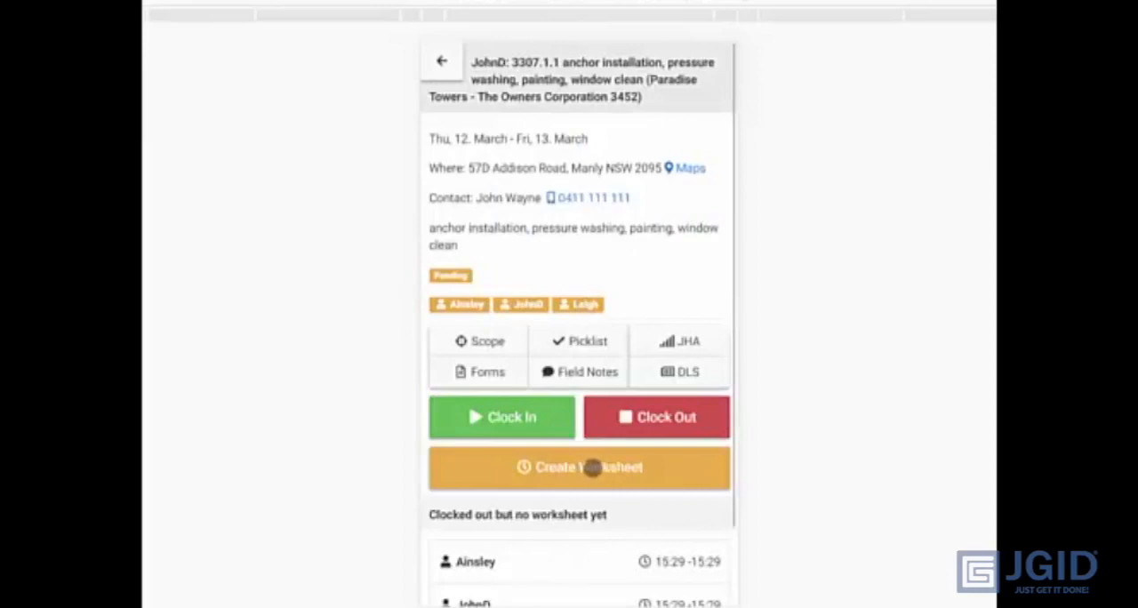
- Start a new worksheet covering all three clocked-out staff members on job 3307.1.1
{"action": "left_click", "coordinate": [592, 468]}
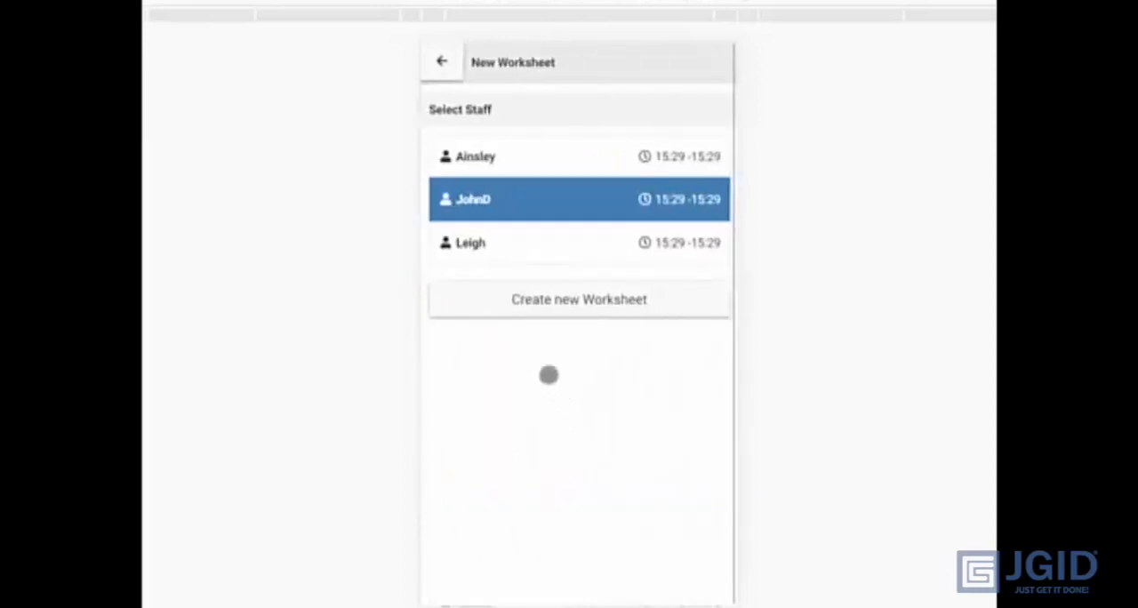
{"action": "left_click", "coordinate": [491, 158]}
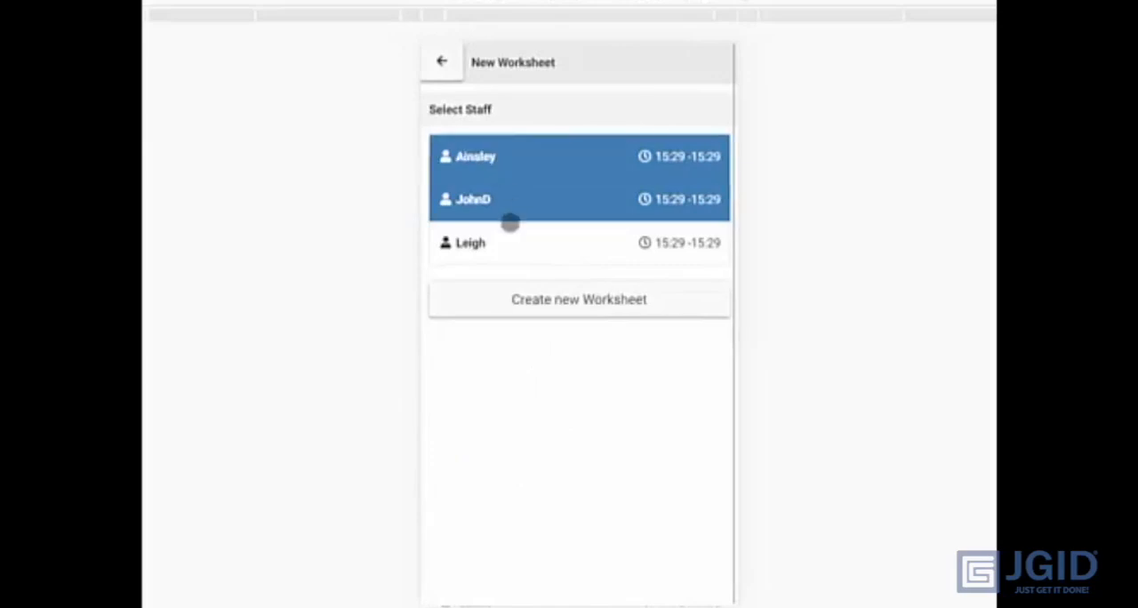
{"action": "left_click", "coordinate": [489, 240]}
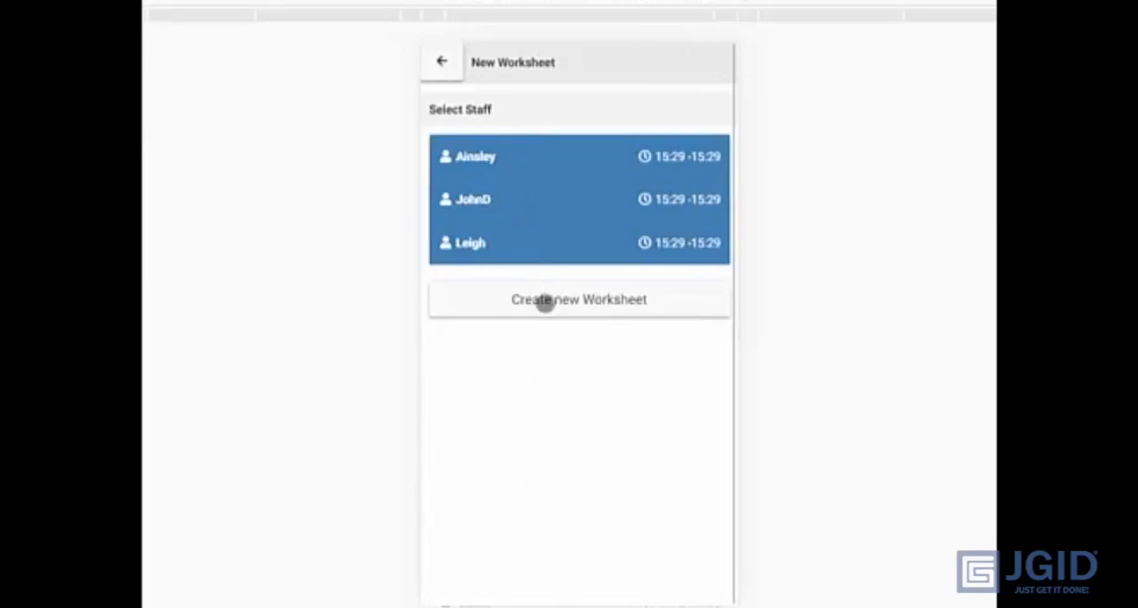
{"action": "left_click", "coordinate": [545, 303]}
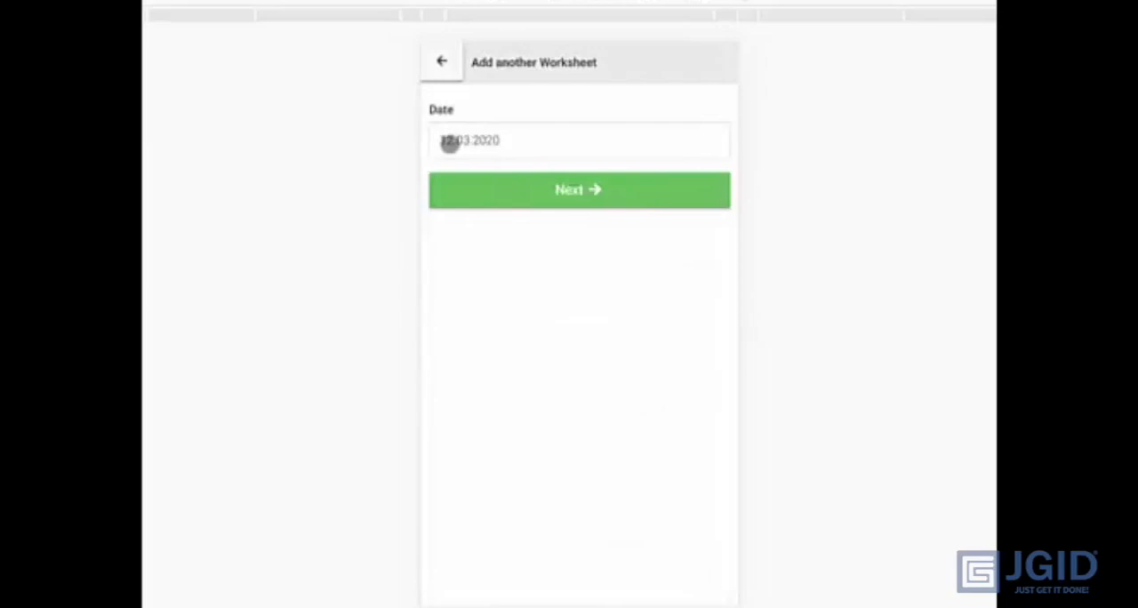
- Accept 12.03.2020 as the worksheet date and choose the Normal Time rate
{"action": "left_click", "coordinate": [556, 196]}
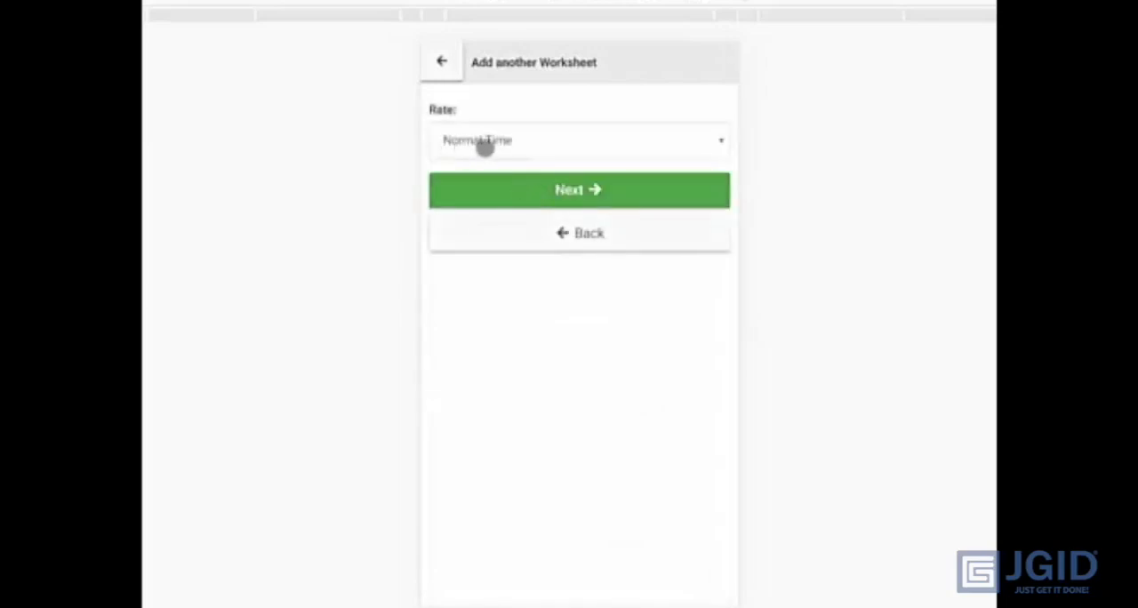
{"action": "left_click", "coordinate": [533, 151]}
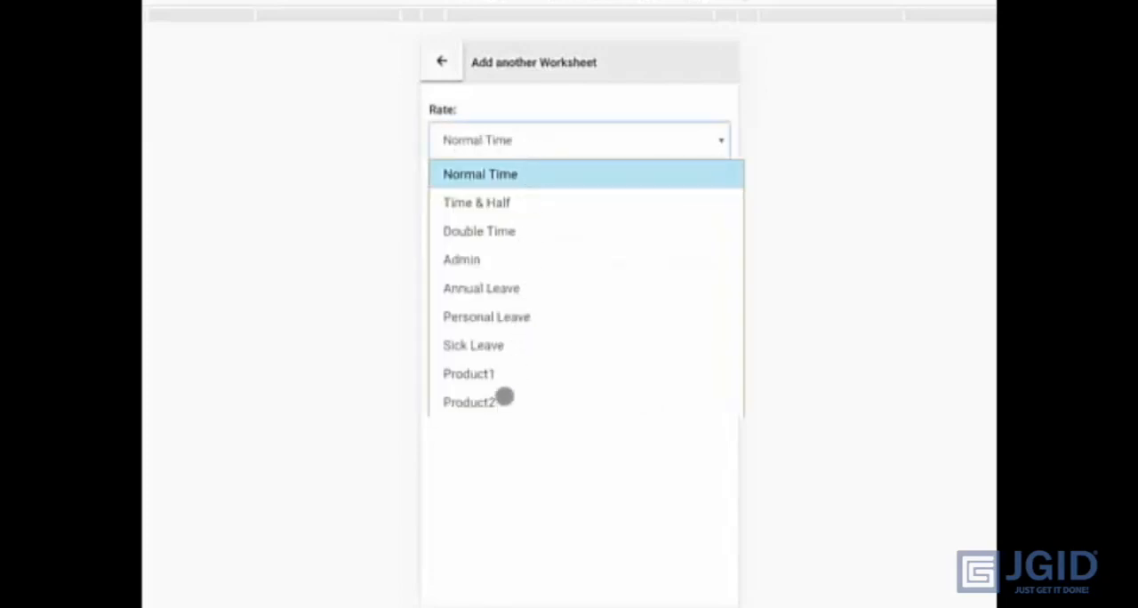
{"action": "left_click", "coordinate": [516, 173]}
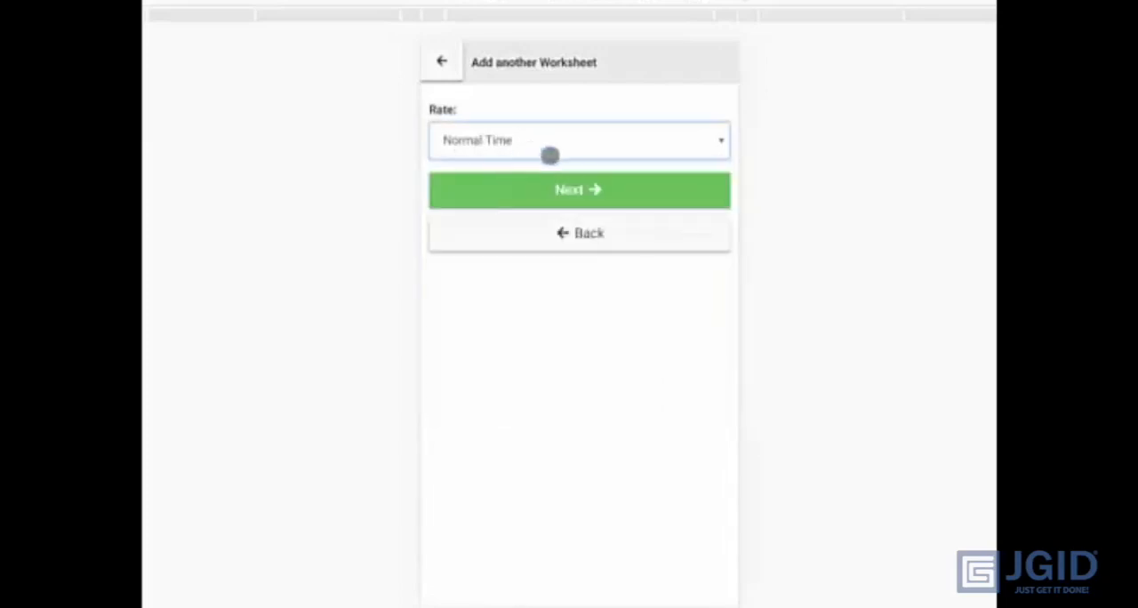
{"action": "left_click", "coordinate": [578, 188]}
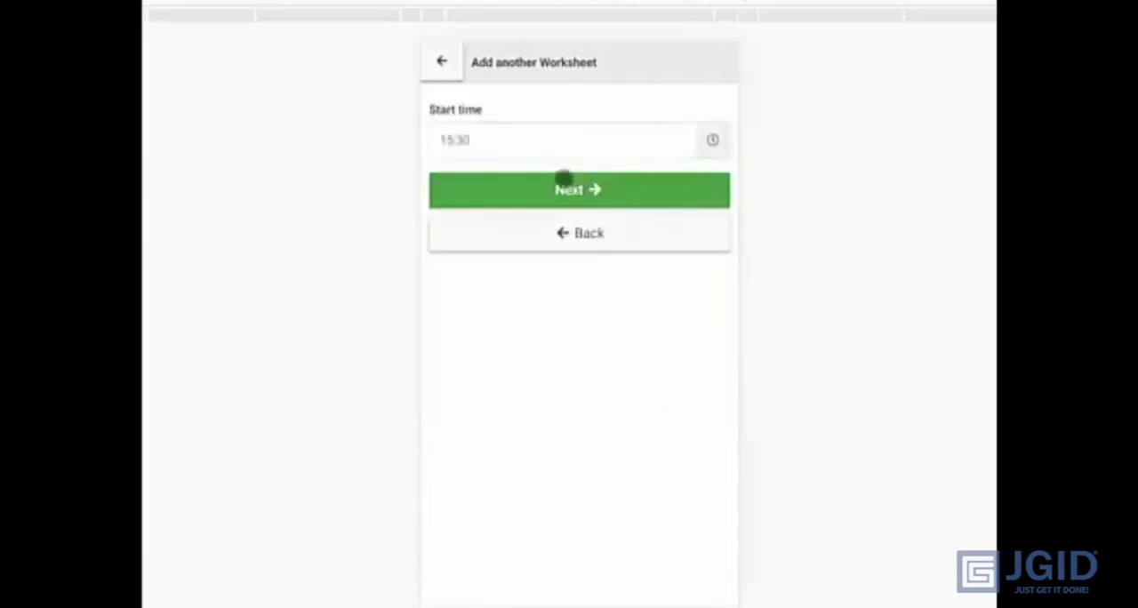
- Set the worksheet's start time to 07:00 and accept 15:30 as the end time
{"action": "left_click", "coordinate": [486, 144]}
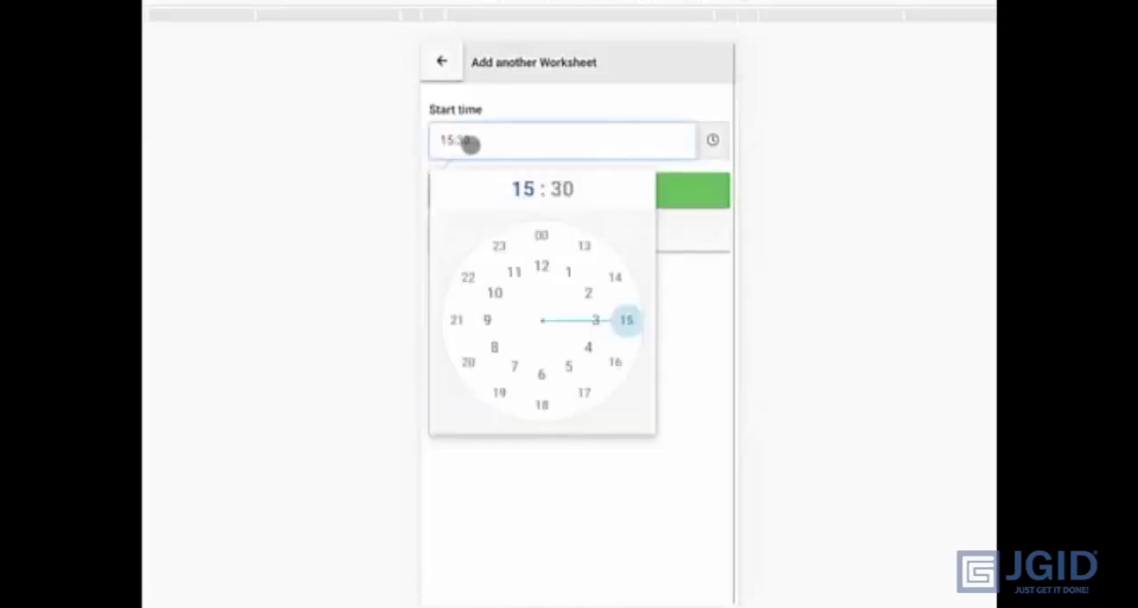
{"action": "left_click", "coordinate": [514, 368]}
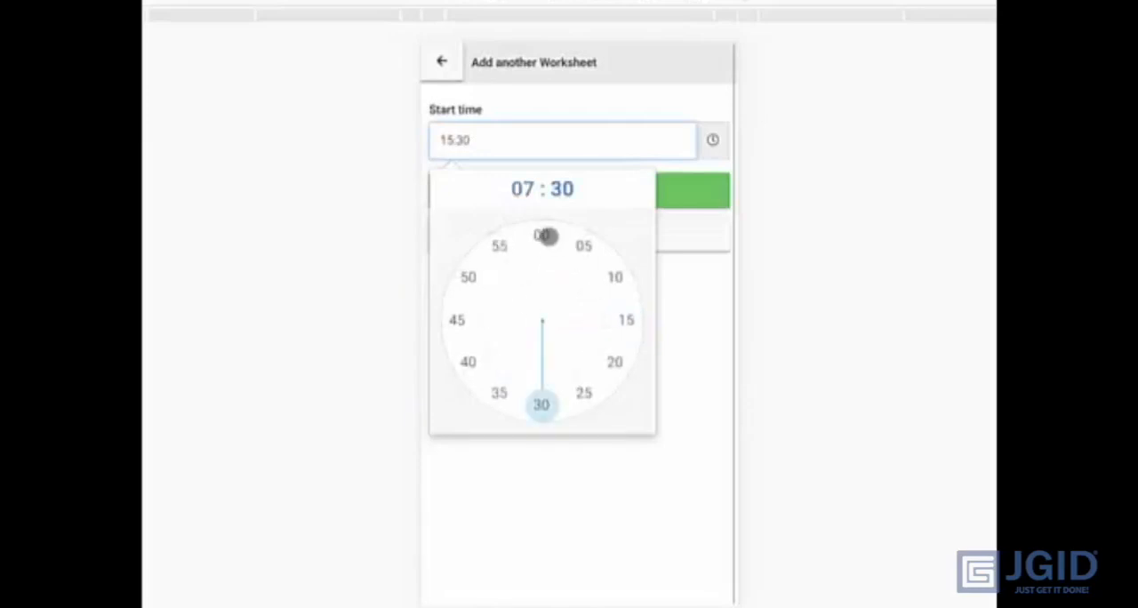
{"action": "left_click", "coordinate": [542, 234]}
{"action": "left_click", "coordinate": [557, 188]}
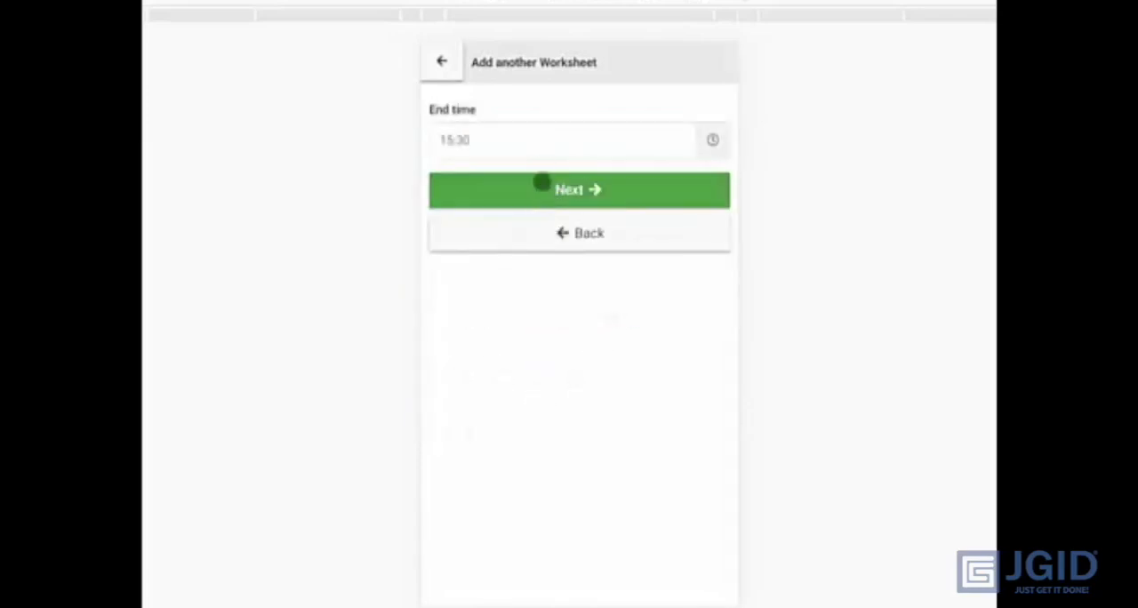
{"action": "left_click", "coordinate": [545, 190]}
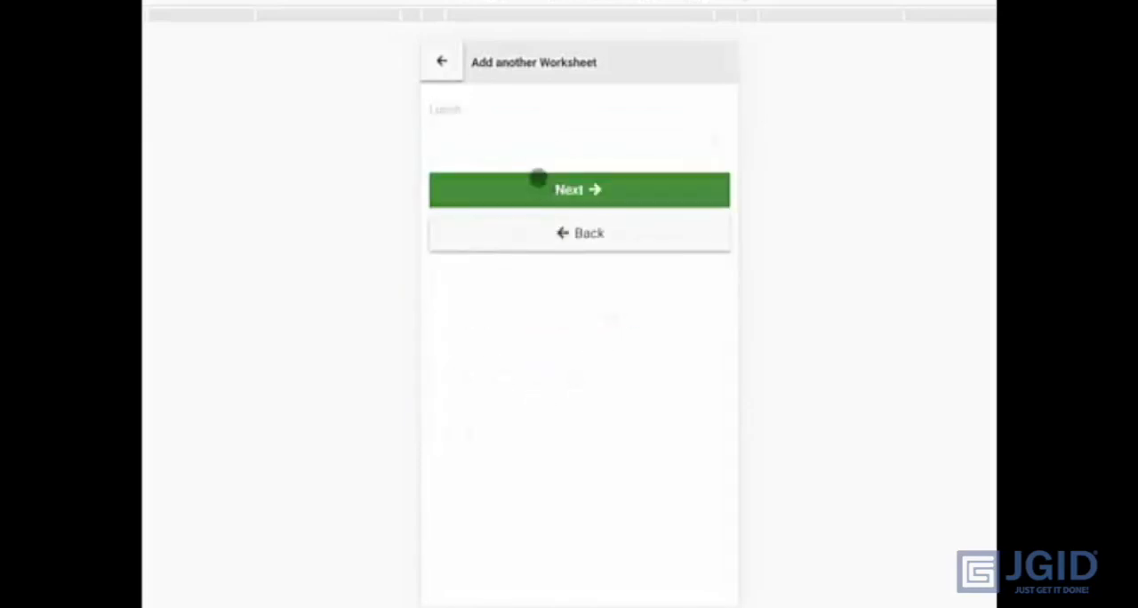
- Set lunch to 00:30 h, leave breaks empty and enter 5 for allowances
{"action": "left_click", "coordinate": [532, 147]}
{"action": "left_click", "coordinate": [482, 258]}
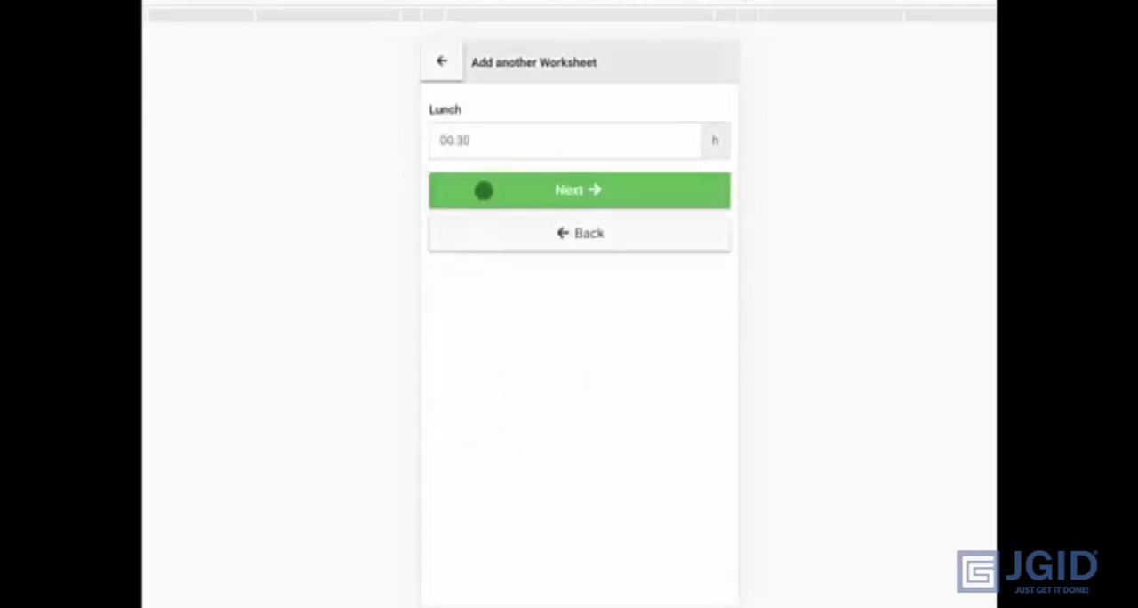
{"action": "left_click", "coordinate": [500, 197]}
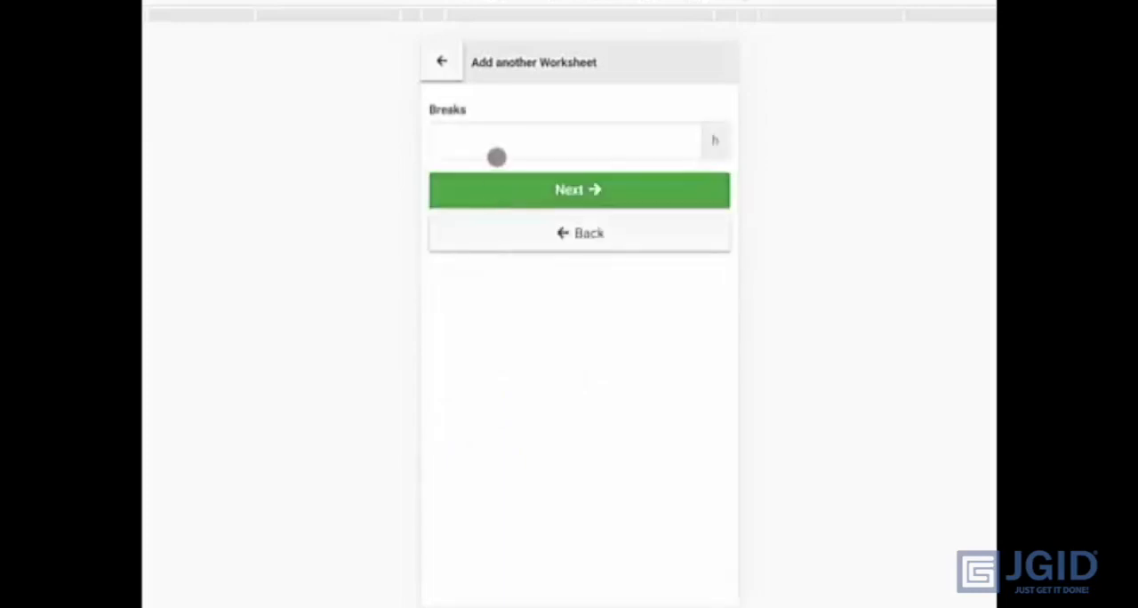
{"action": "left_click", "coordinate": [588, 189]}
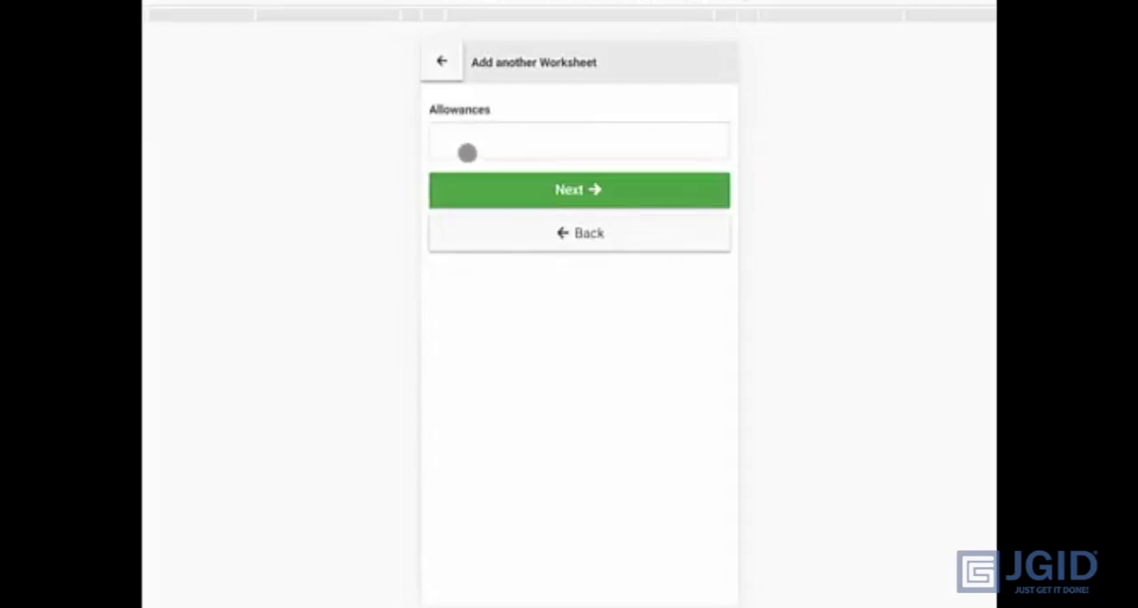
{"action": "left_click", "coordinate": [478, 144]}
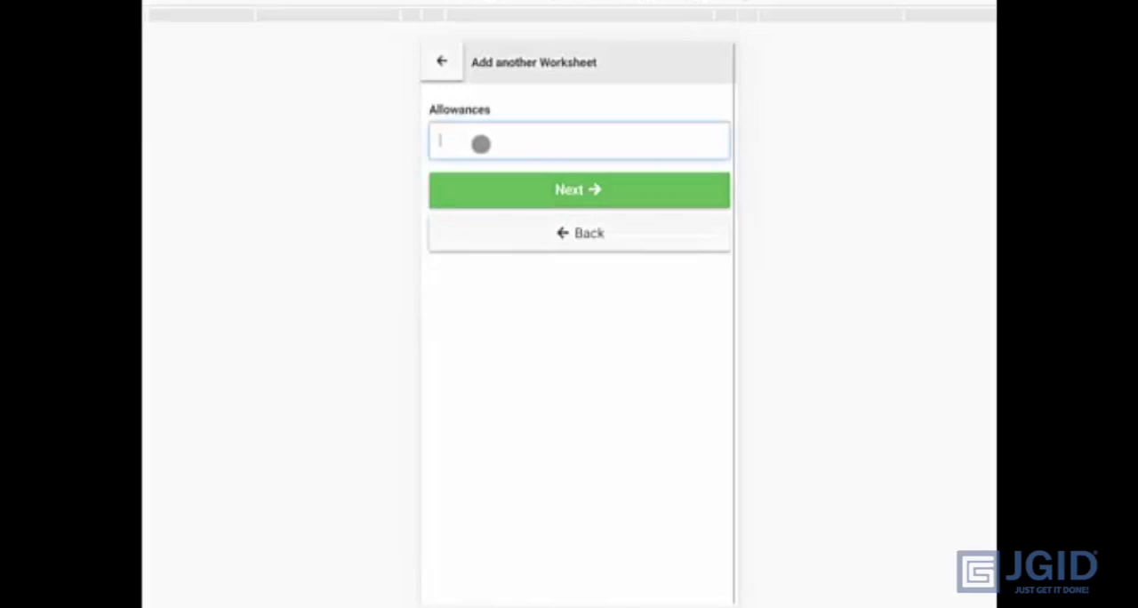
{"action": "type", "text": "5"}
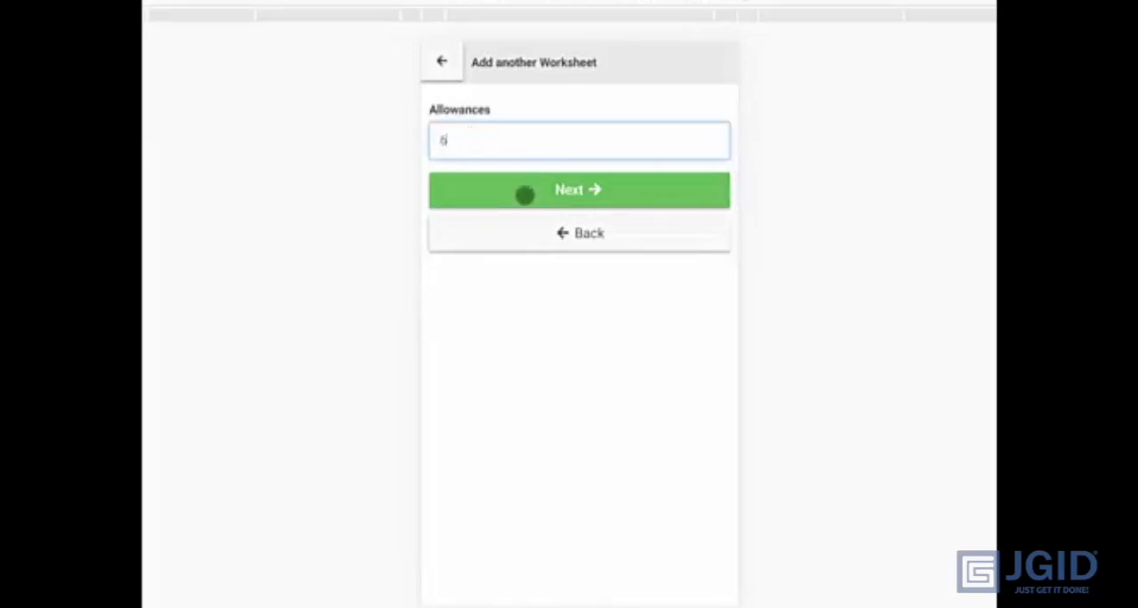
{"action": "left_click", "coordinate": [524, 195]}
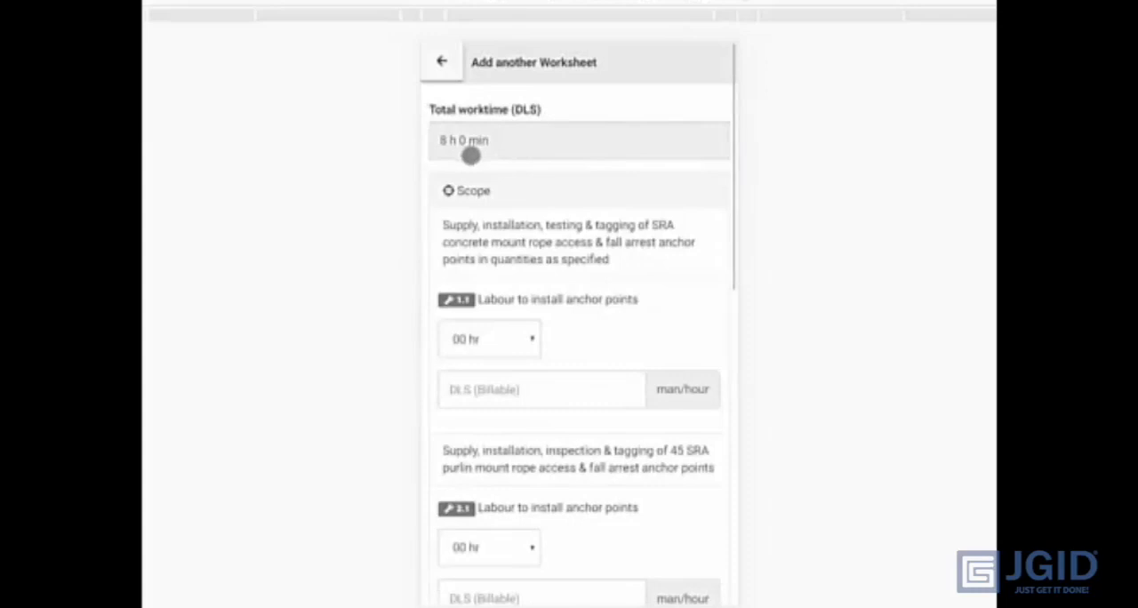
- Allocate 02 hr to scope item 1.1, Labour to install anchor points, with 2 billable DLS man/hours
{"action": "scroll", "coordinate": [558, 176], "scroll_direction": "down", "scroll_amount": 1}
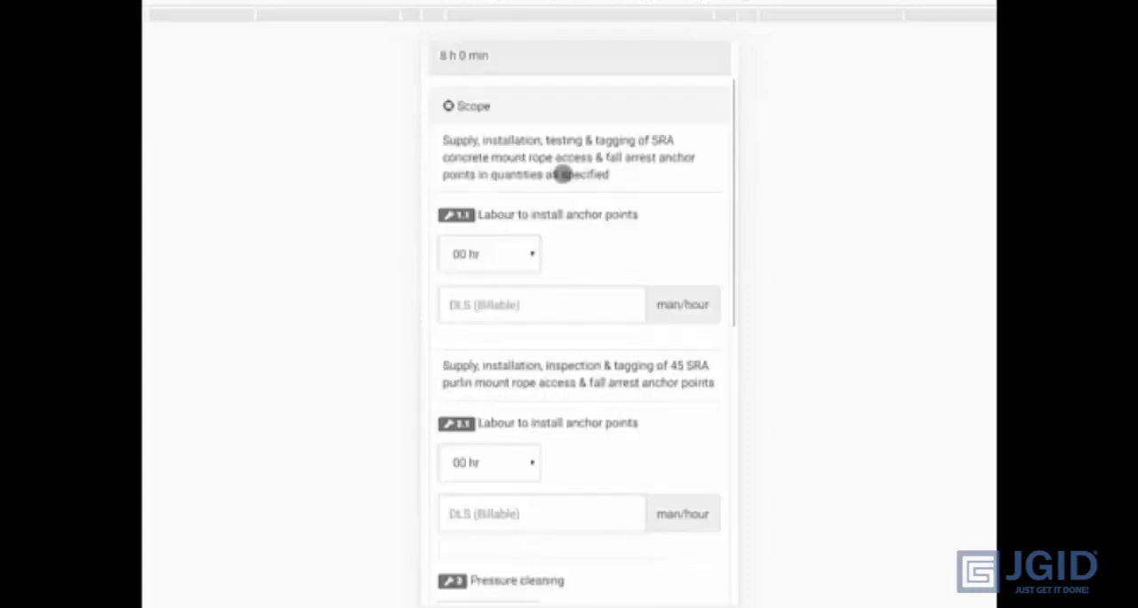
{"action": "scroll", "coordinate": [608, 245], "scroll_direction": "down", "scroll_amount": 1}
{"action": "left_click", "coordinate": [509, 169]}
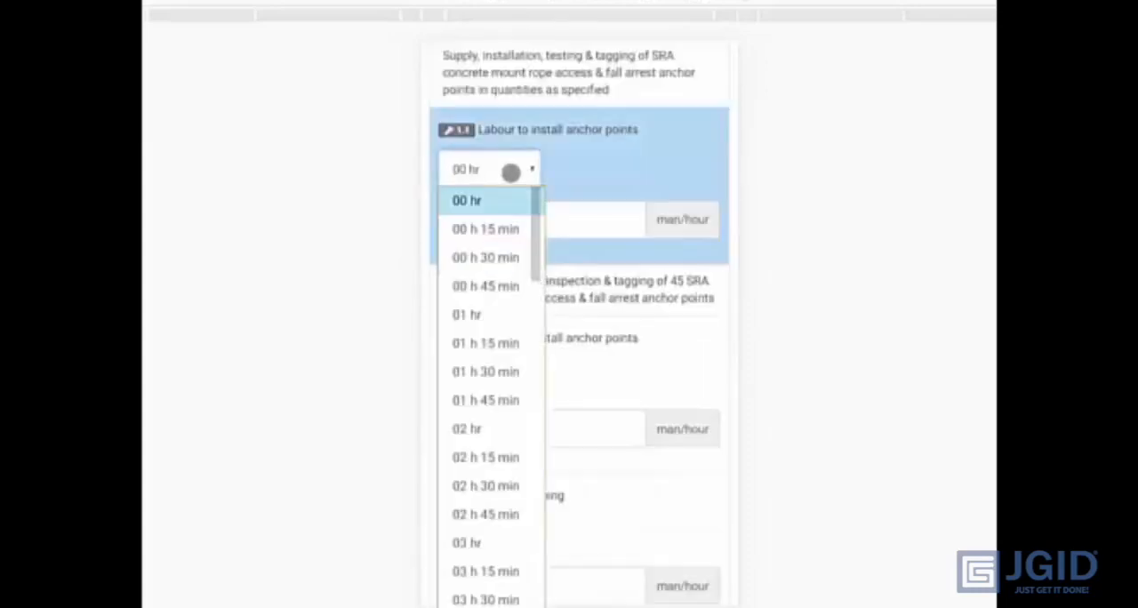
{"action": "left_click", "coordinate": [483, 429]}
{"action": "left_click", "coordinate": [539, 216]}
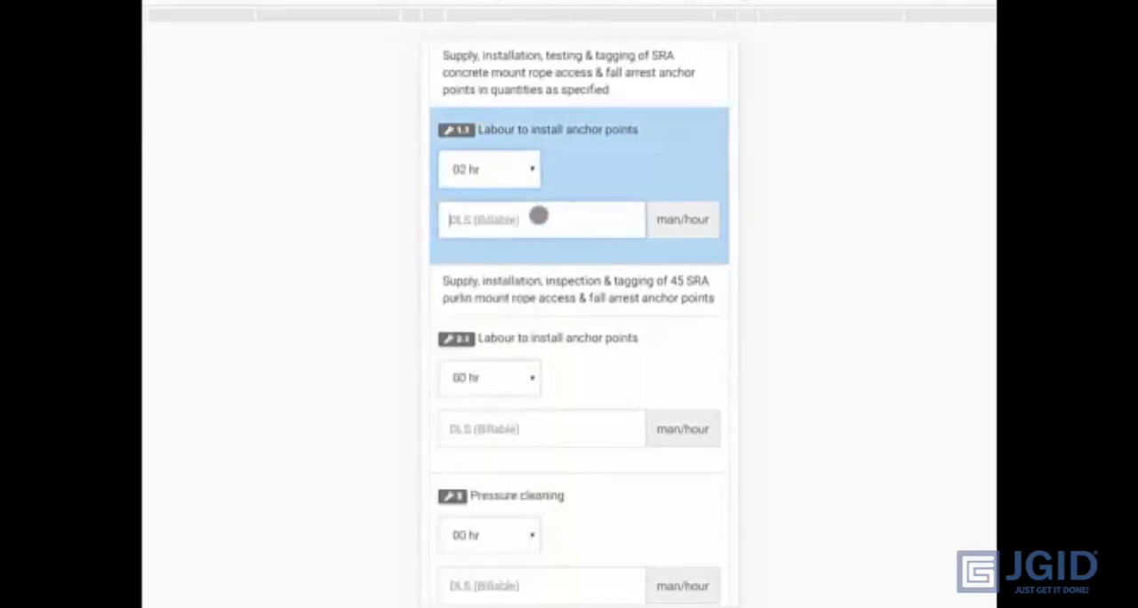
{"action": "type", "text": "2"}
- Allocate 02 hr to the Pressure cleaning scope item with 2 billable DLS man/hours
{"action": "scroll", "coordinate": [584, 292], "scroll_direction": "down", "scroll_amount": 3}
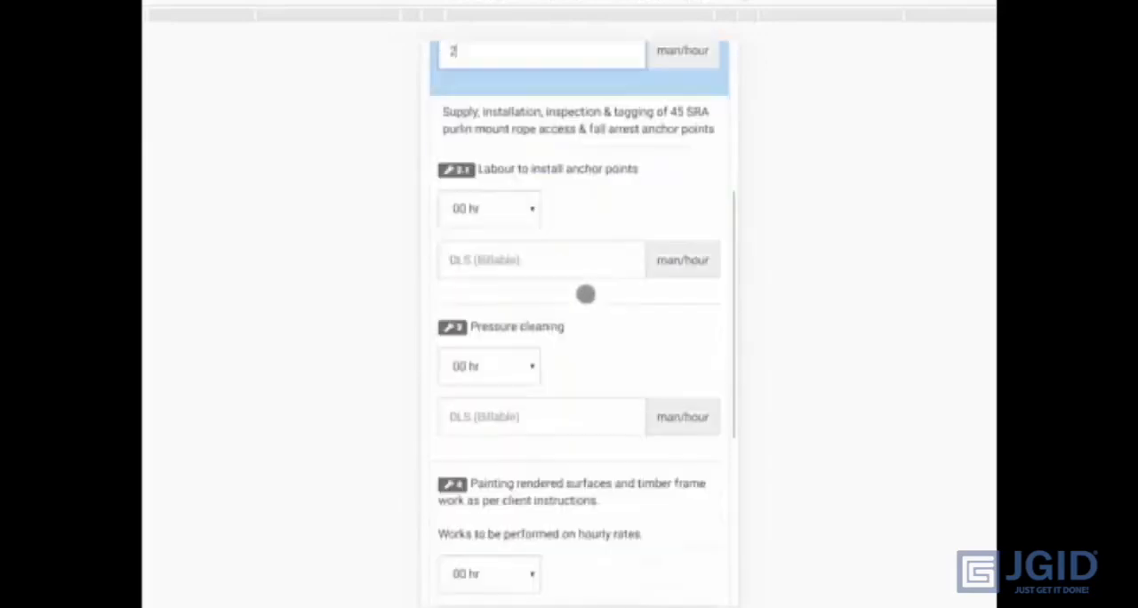
{"action": "left_click", "coordinate": [514, 282]}
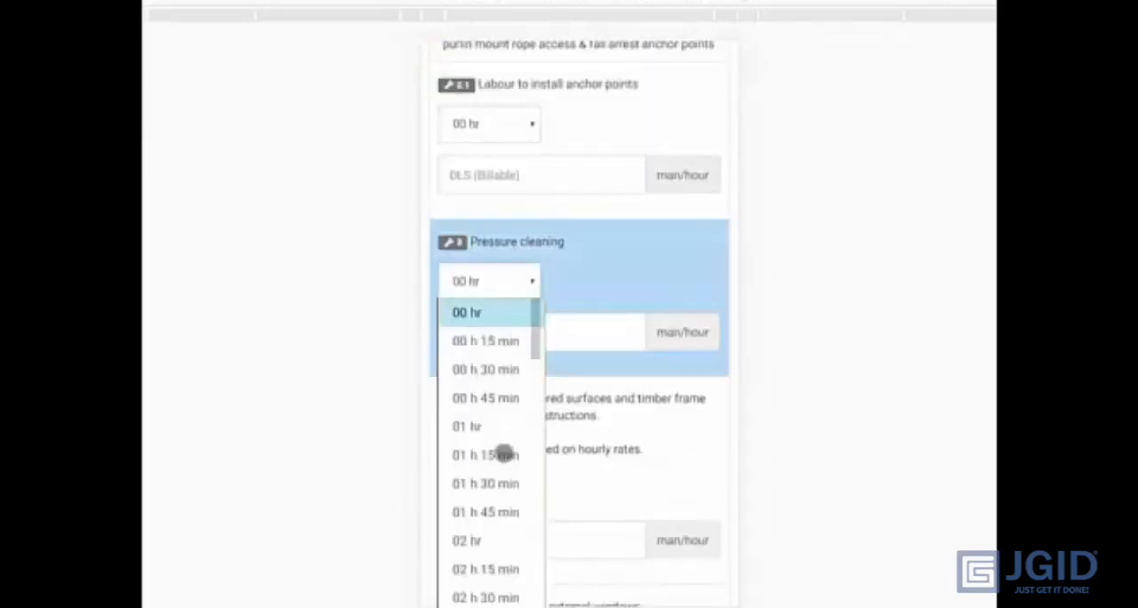
{"action": "left_click", "coordinate": [483, 540]}
{"action": "left_click", "coordinate": [534, 324]}
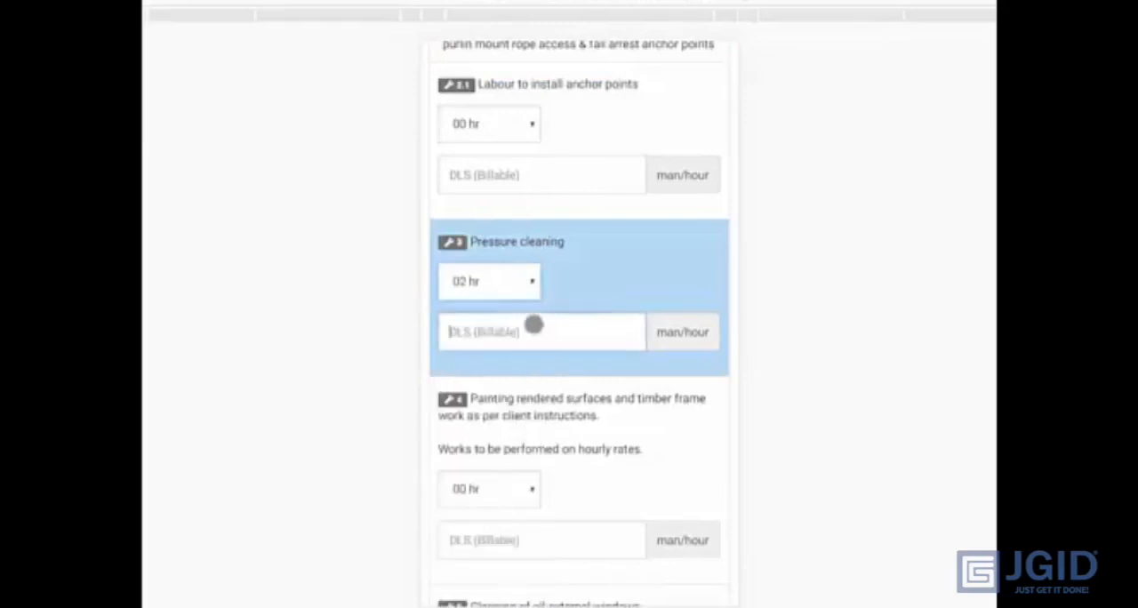
{"action": "type", "text": "2"}
- Allocate 02 hr to the rendered surfaces and timber frame painting item with 2 billable DLS man/hours
{"action": "scroll", "coordinate": [538, 334], "scroll_direction": "down", "scroll_amount": 2}
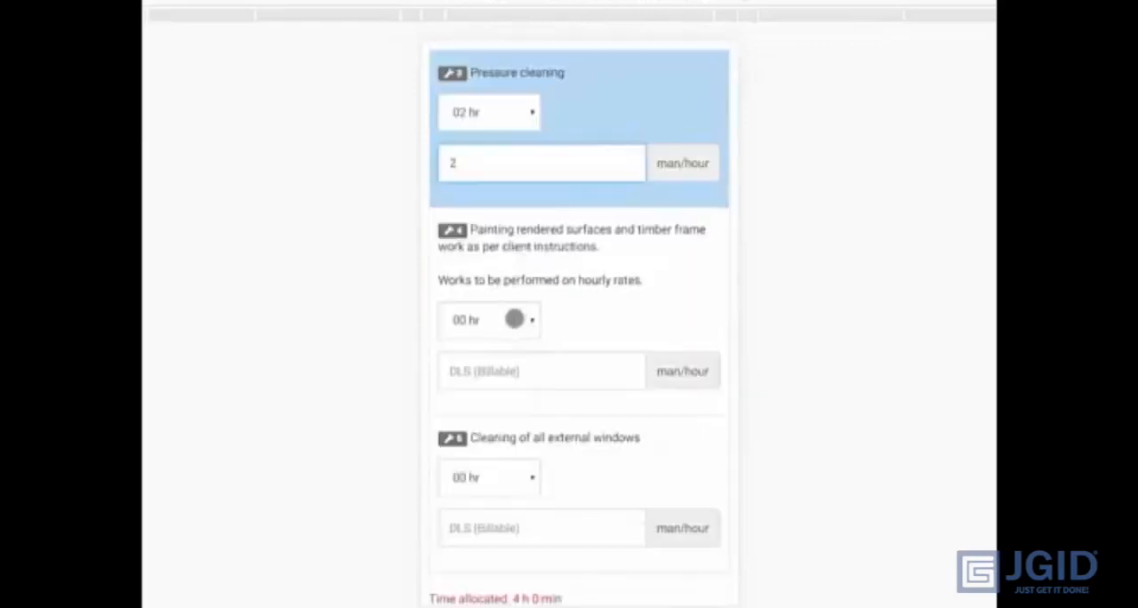
{"action": "left_click", "coordinate": [513, 319]}
{"action": "left_click", "coordinate": [480, 578]}
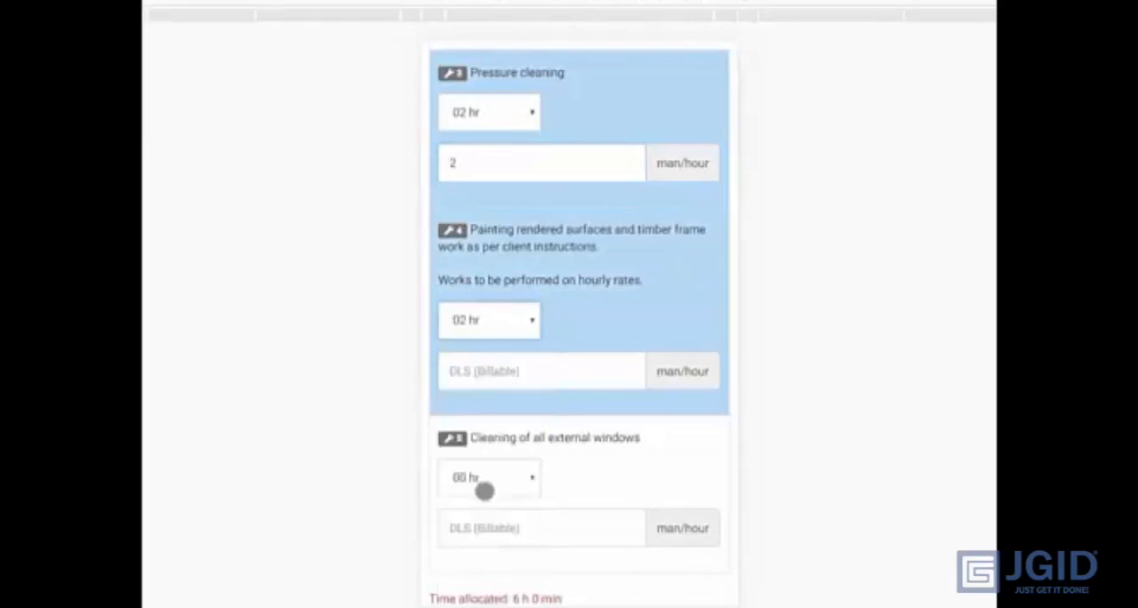
{"action": "left_click", "coordinate": [523, 370]}
{"action": "type", "text": "2"}
- Allocate 02 hr and 2 billable DLS man/hours to Cleaning of all external windows, and save the worksheet
{"action": "scroll", "coordinate": [498, 377], "scroll_direction": "down", "scroll_amount": 1}
{"action": "left_click", "coordinate": [495, 392]}
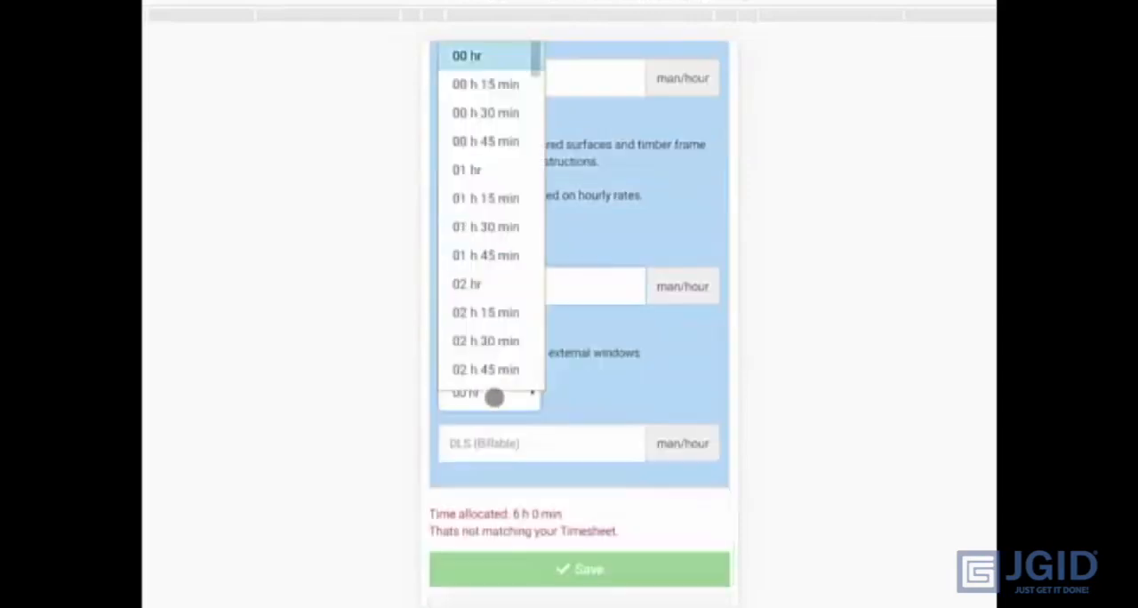
{"action": "left_click", "coordinate": [483, 287]}
{"action": "left_click", "coordinate": [515, 450]}
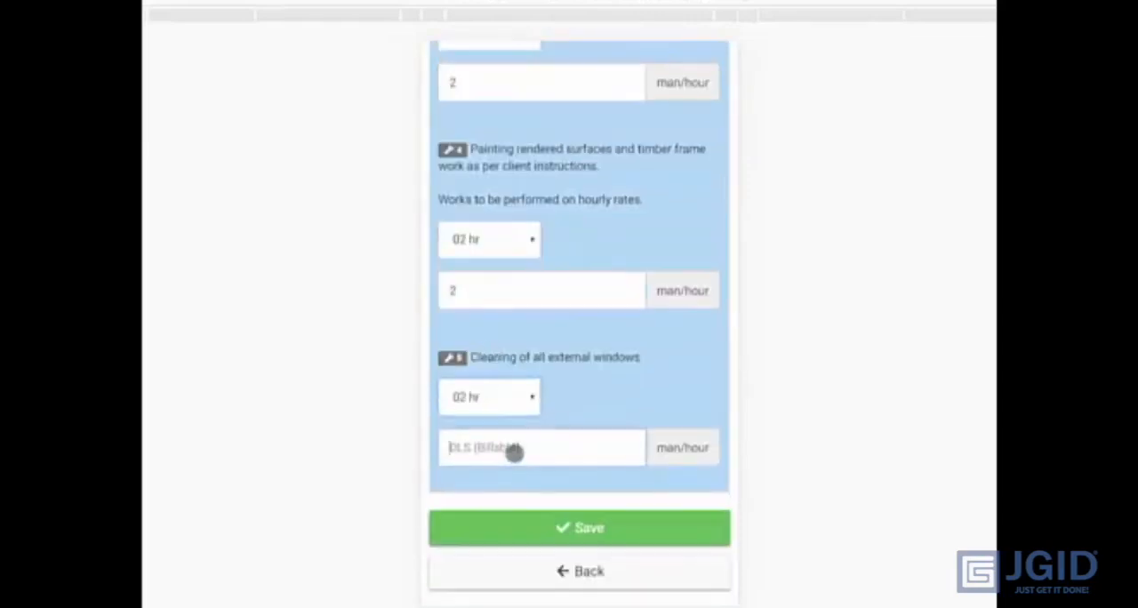
{"action": "type", "text": "2"}
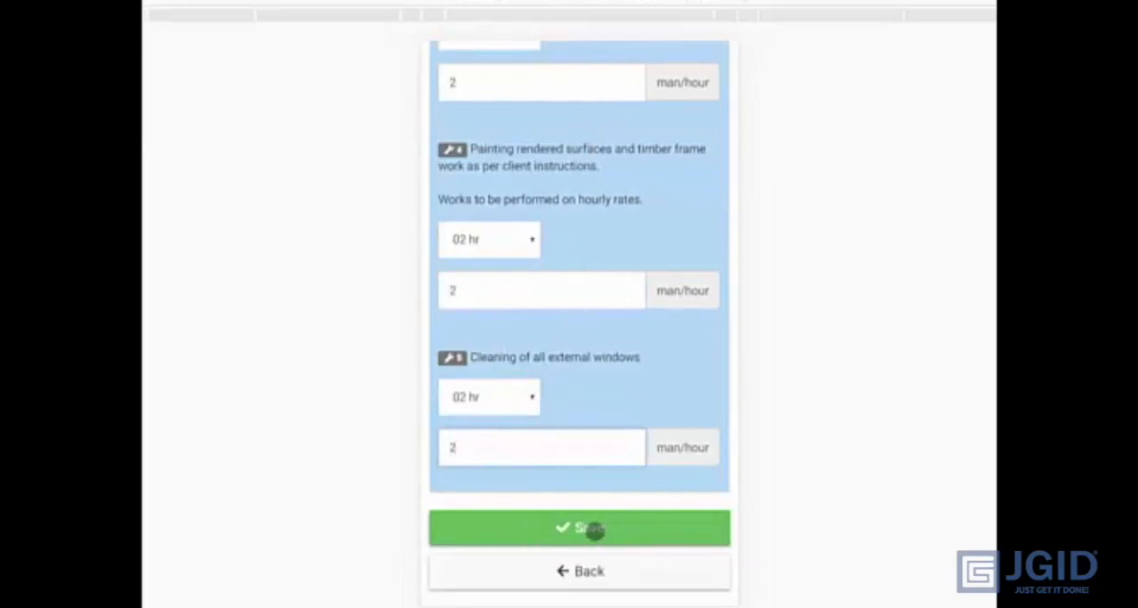
{"action": "left_click", "coordinate": [593, 529]}
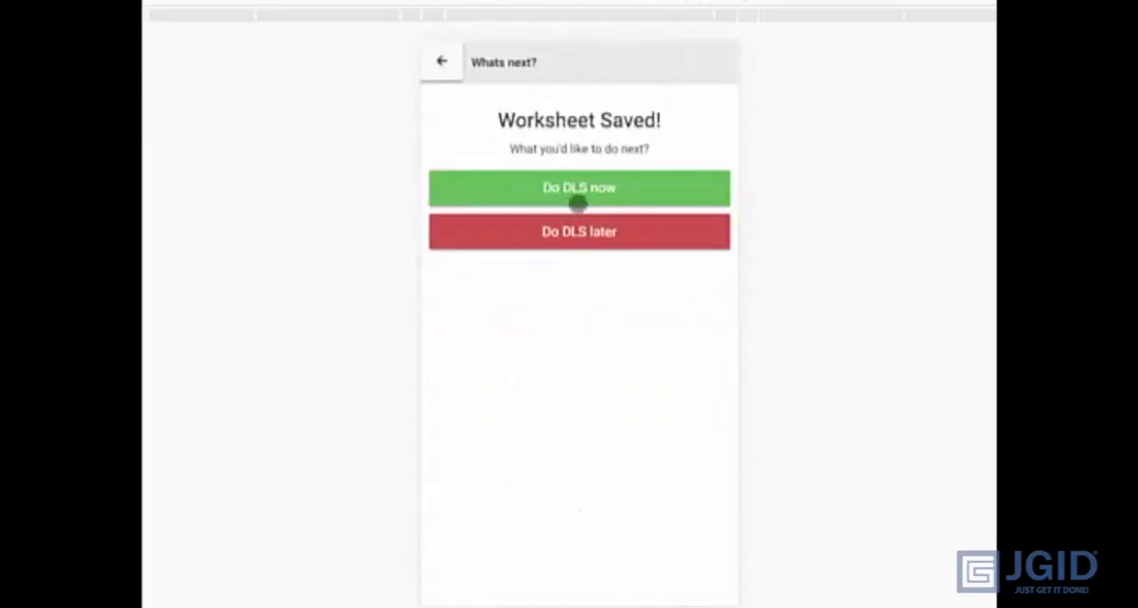
- Start the DLS and list 10 each of M12 Welded Eye Bolt, M12 Hilti HVU Sachet and Anchor Point: Purlin as used materials
{"action": "left_click", "coordinate": [626, 190]}
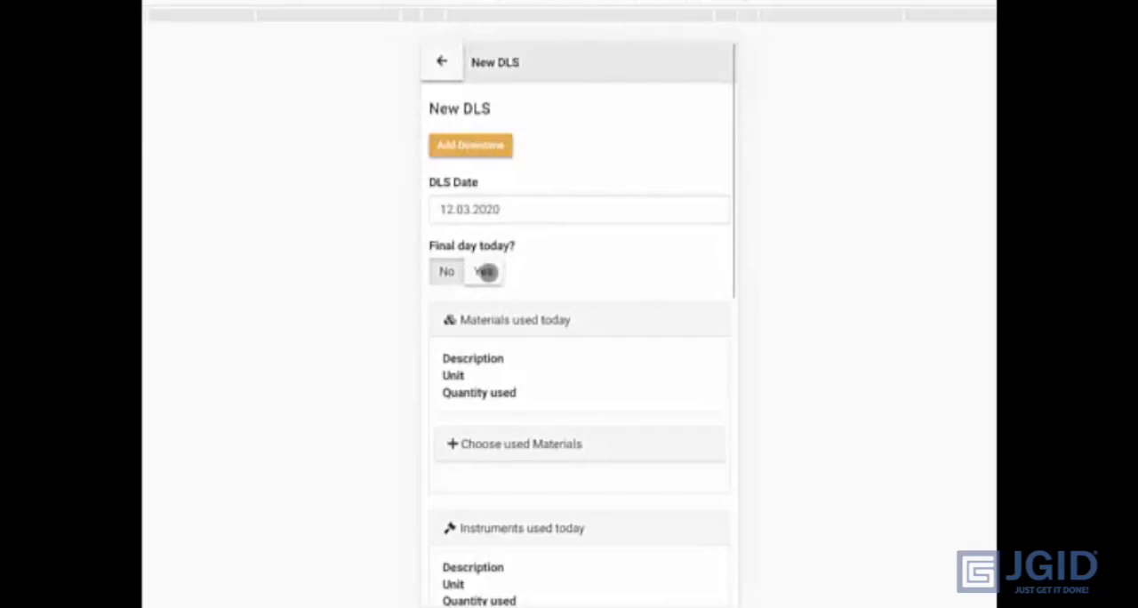
{"action": "scroll", "coordinate": [569, 303], "scroll_direction": "down", "scroll_amount": 2}
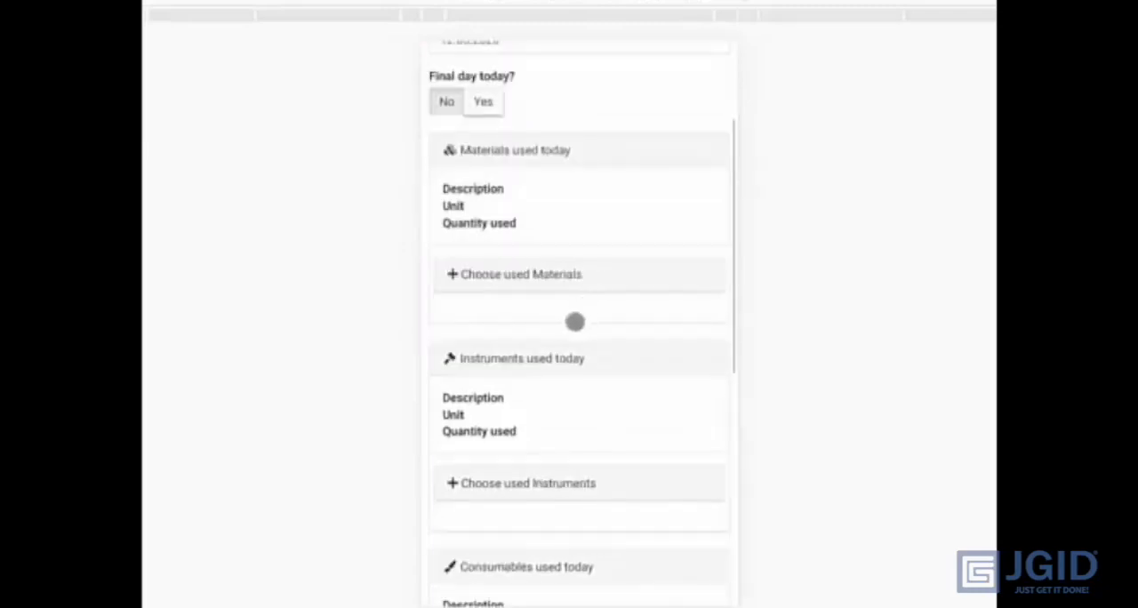
{"action": "left_click", "coordinate": [542, 278]}
{"action": "scroll", "coordinate": [542, 282], "scroll_direction": "down", "scroll_amount": 1}
{"action": "left_click", "coordinate": [521, 276]}
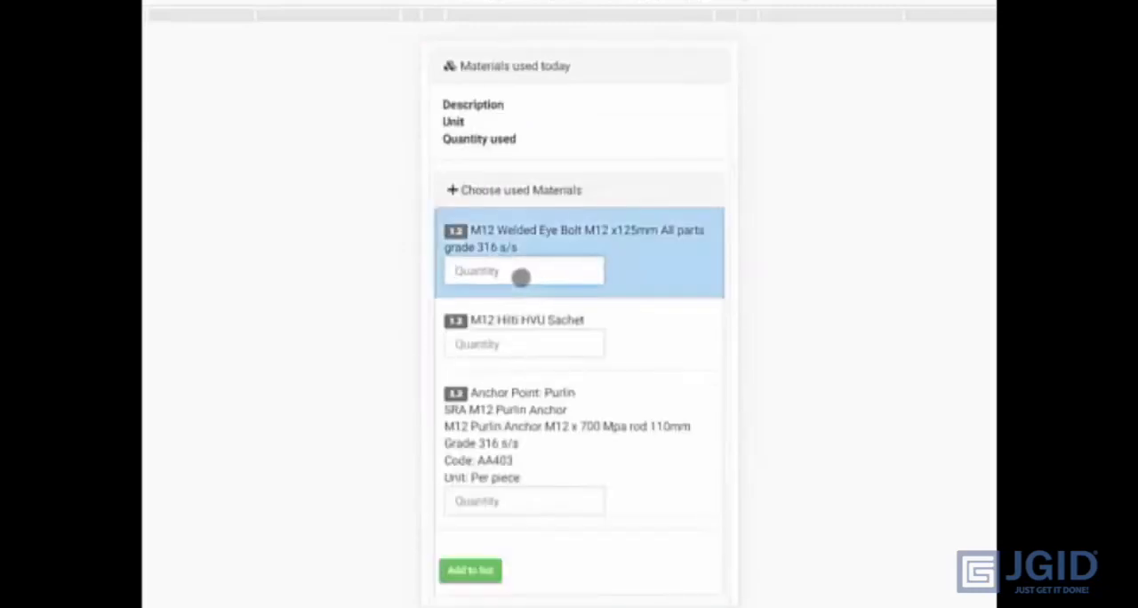
{"action": "type", "text": "10"}
{"action": "left_click", "coordinate": [487, 346]}
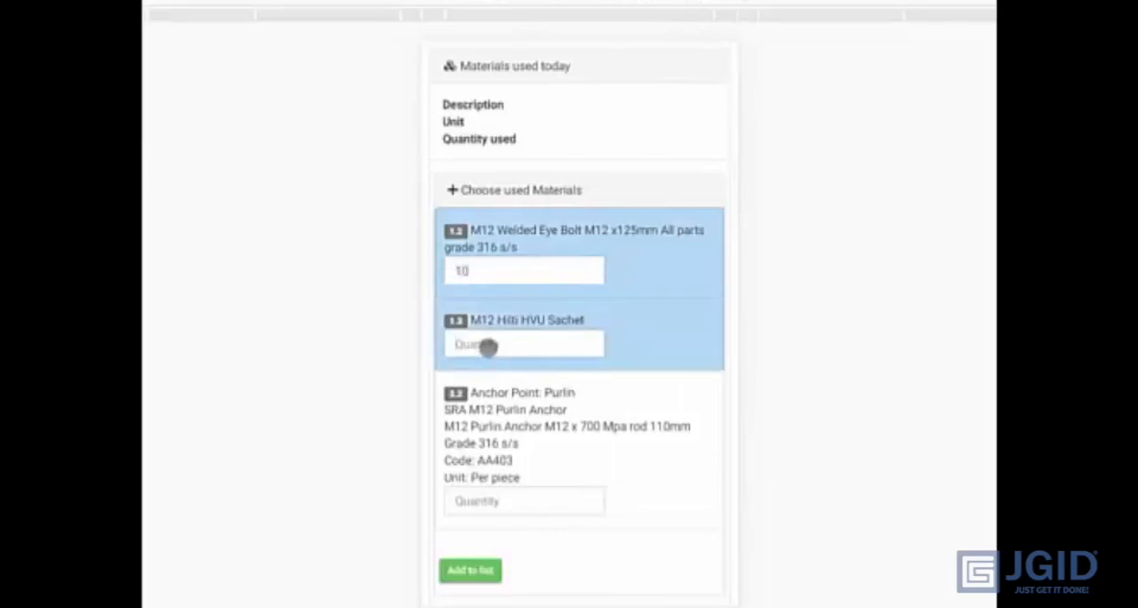
{"action": "type", "text": "10"}
{"action": "left_click", "coordinate": [482, 509]}
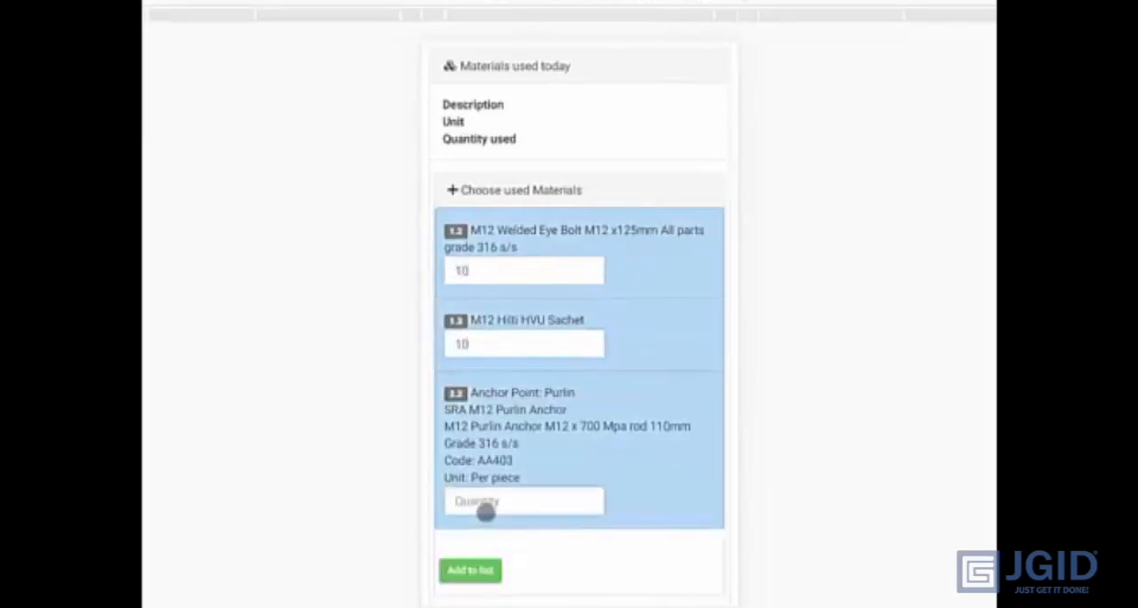
{"action": "type", "text": "10"}
{"action": "left_click", "coordinate": [456, 571]}
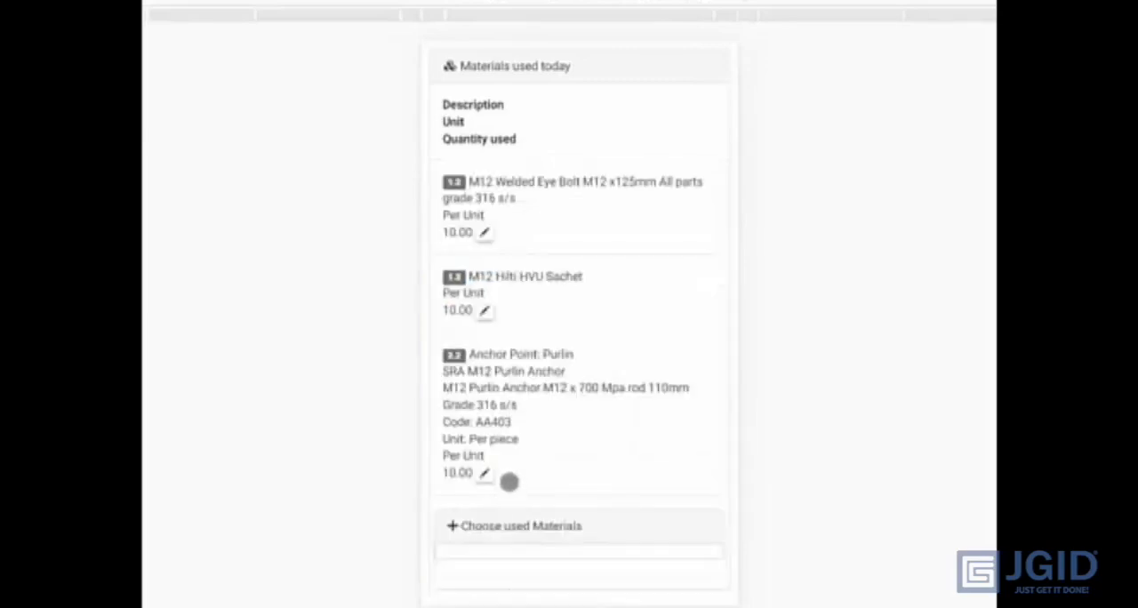
- Submit the DLS form and finalize it with both representatives' signatures and the client representative's name
{"action": "scroll", "coordinate": [551, 302], "scroll_direction": "down", "scroll_amount": 7}
{"action": "scroll", "coordinate": [555, 307], "scroll_direction": "down", "scroll_amount": 2}
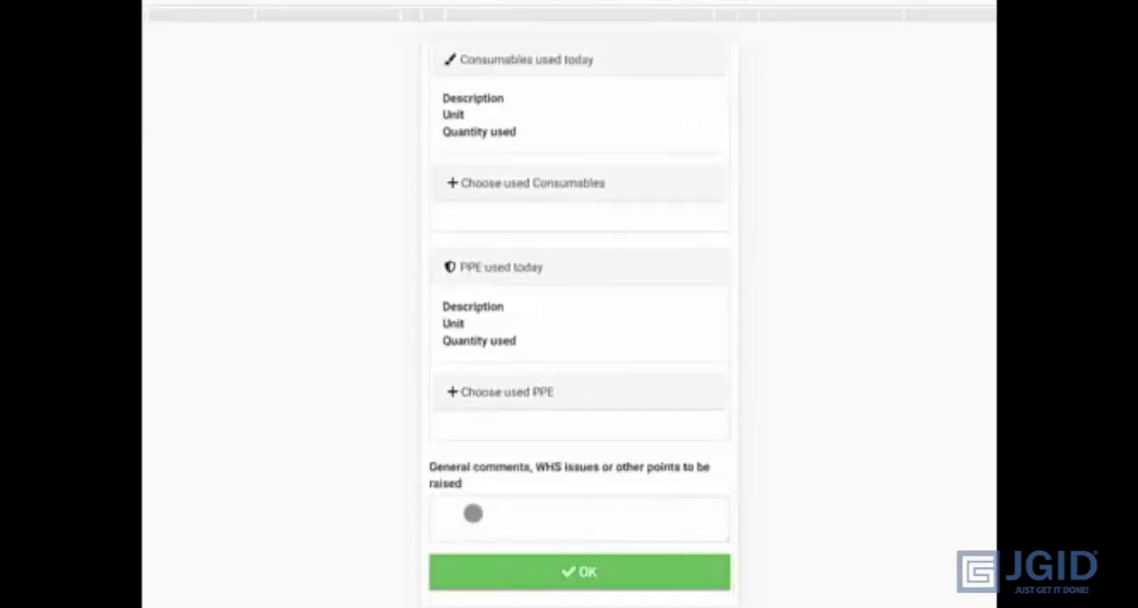
{"action": "left_click", "coordinate": [491, 577]}
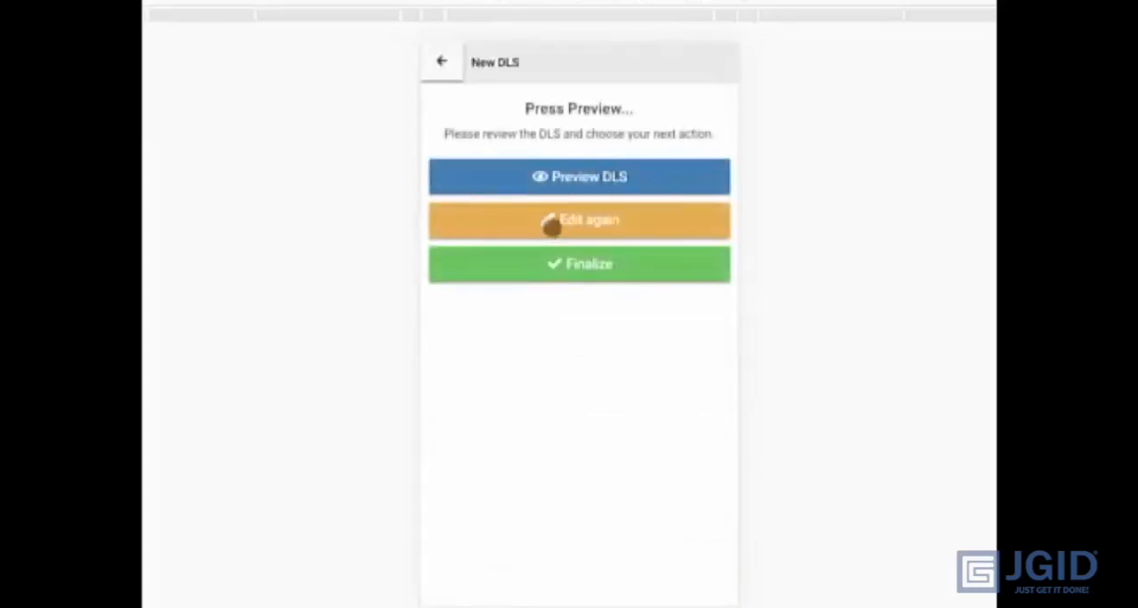
{"action": "left_click", "coordinate": [574, 271]}
{"action": "mouse_move", "coordinate": [471, 323]}
{"action": "left_mouse_down"}
{"action": "mouse_move", "coordinate": [533, 296]}
{"action": "mouse_move", "coordinate": [576, 323]}
{"action": "mouse_move", "coordinate": [655, 310]}
{"action": "left_mouse_up"}
{"action": "scroll", "coordinate": [515, 352], "scroll_direction": "down", "scroll_amount": 2}
{"action": "left_click", "coordinate": [503, 315]}
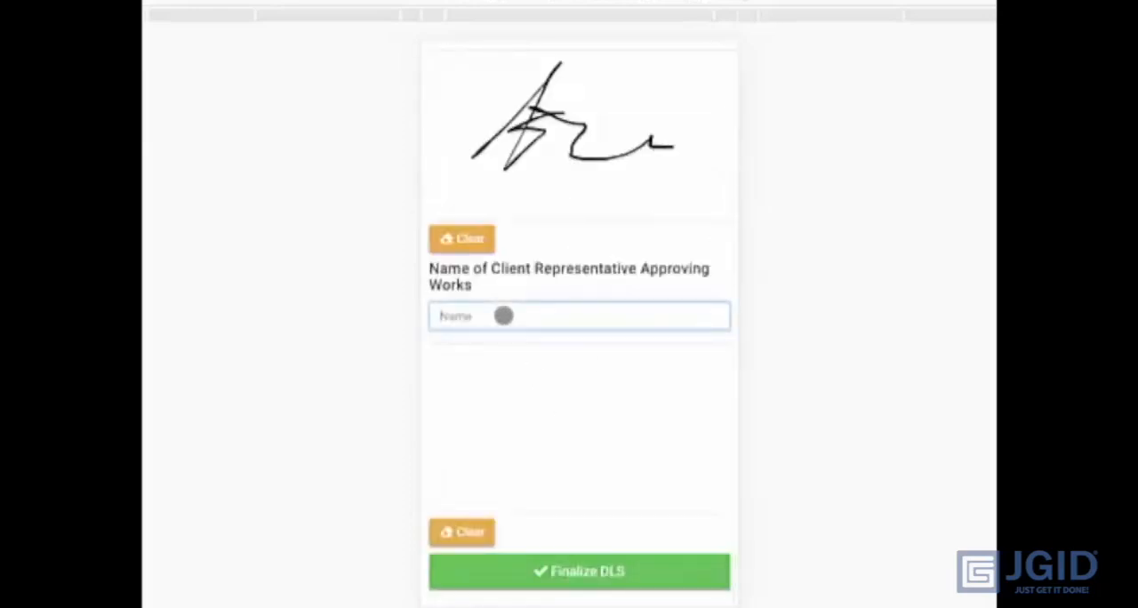
{"action": "mouse_move", "coordinate": [496, 391]}
{"action": "left_mouse_down"}
{"action": "mouse_move", "coordinate": [447, 417]}
{"action": "mouse_move", "coordinate": [668, 430]}
{"action": "left_mouse_up"}
{"action": "left_click", "coordinate": [574, 574]}
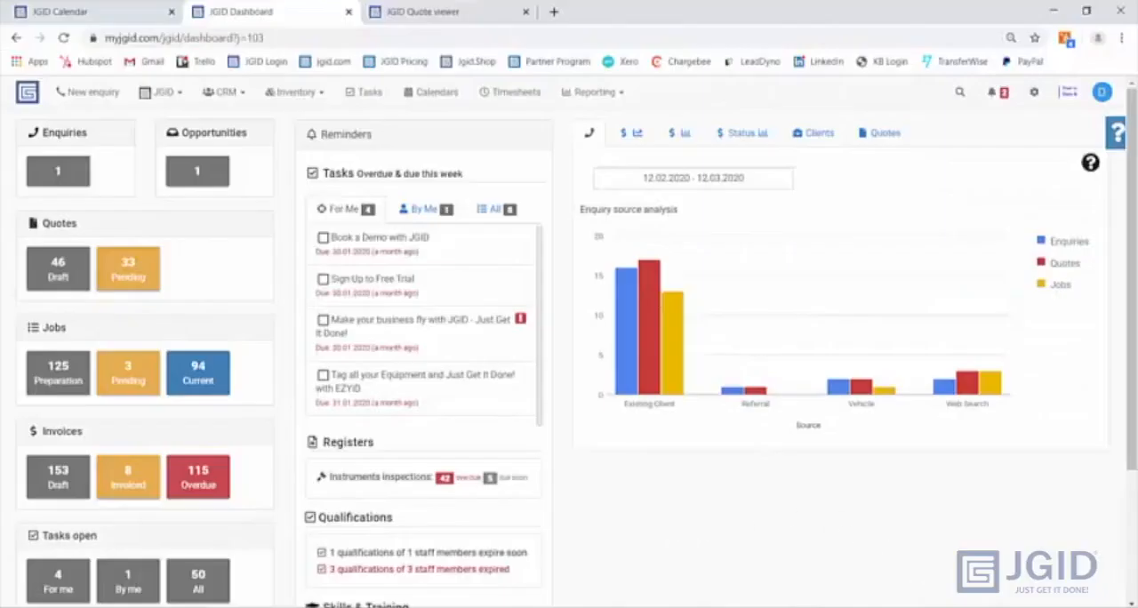
- Open DLS_3307.1.1.1.pdf from the recent Dropbox files in Acrobat Reader, enlarged to 100% in a maximized window
{"action": "left_click", "coordinate": [950, 607]}
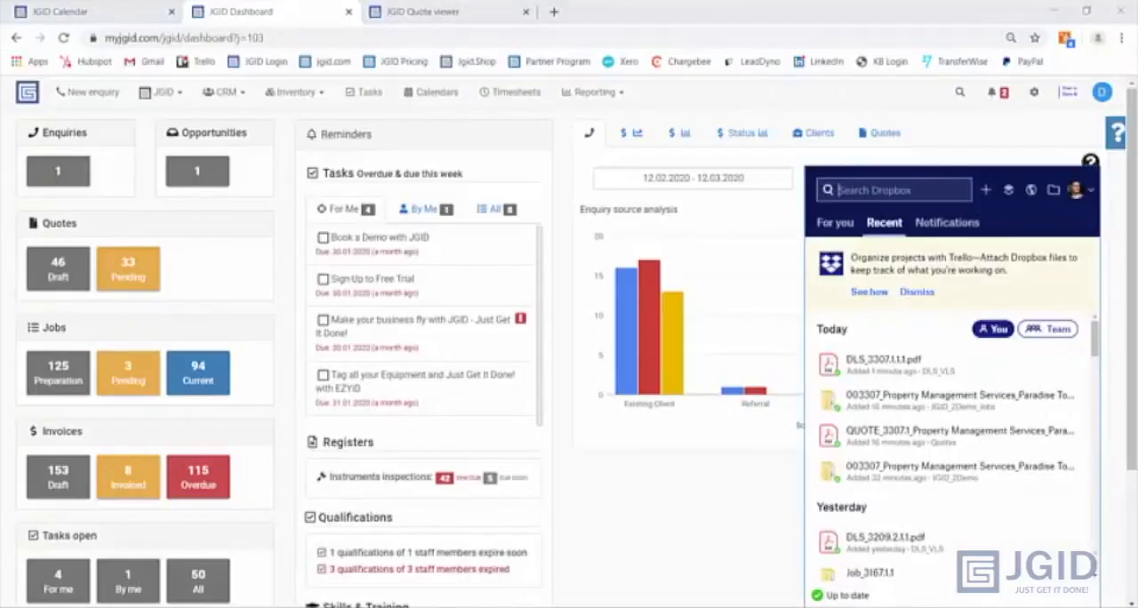
{"action": "left_click", "coordinate": [879, 360]}
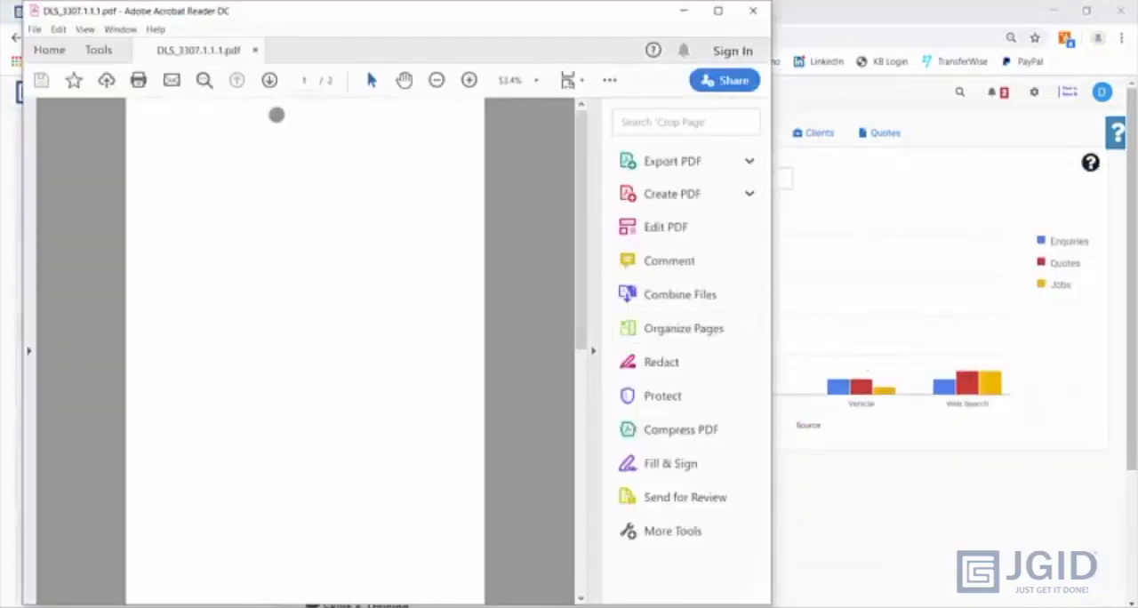
{"action": "left_click", "coordinate": [718, 10]}
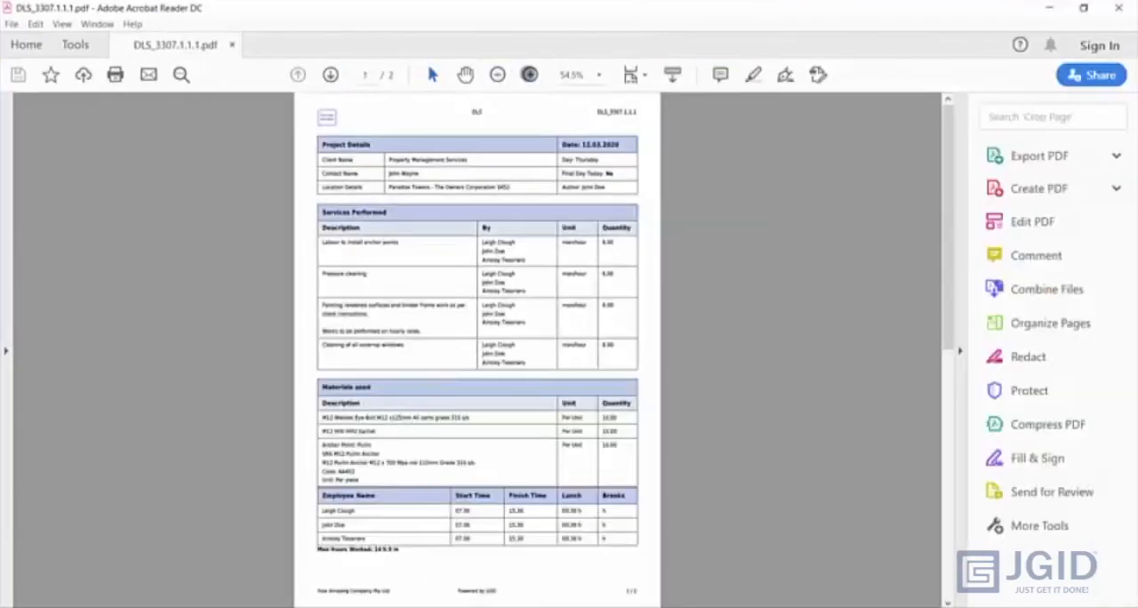
{"action": "left_click", "coordinate": [529, 73]}
{"action": "left_click", "coordinate": [529, 74]}
{"action": "left_click", "coordinate": [529, 74]}
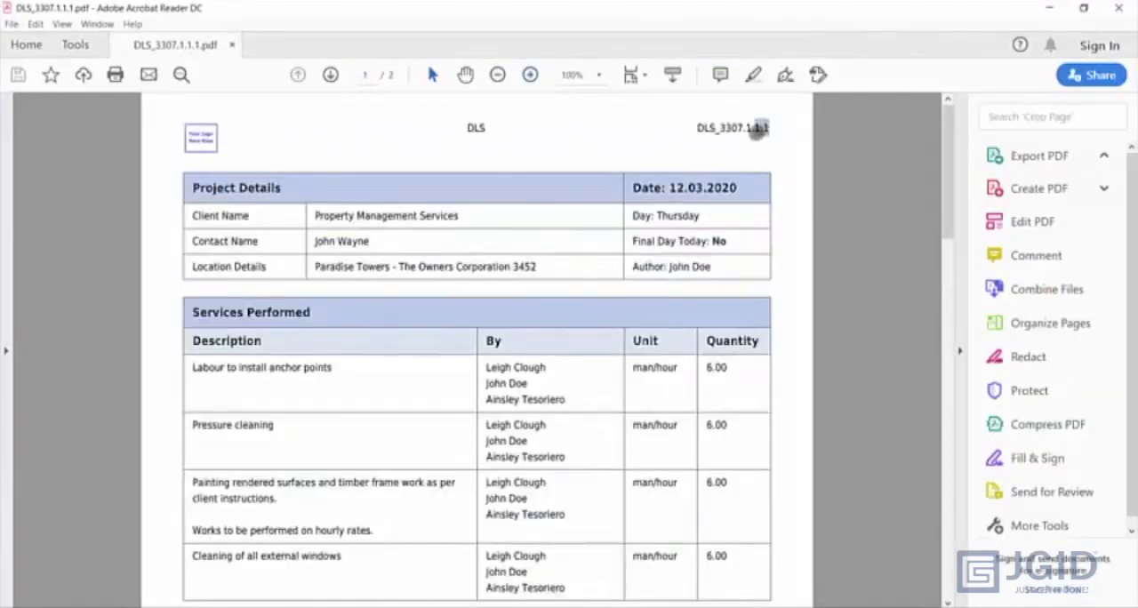
- Review the DLS PDF's number, services, materials, employee times, signatures and approval statement, and return to the JGID dashboard
{"action": "left_click_drag", "start_coordinate": [746, 129], "coordinate": [720, 128]}
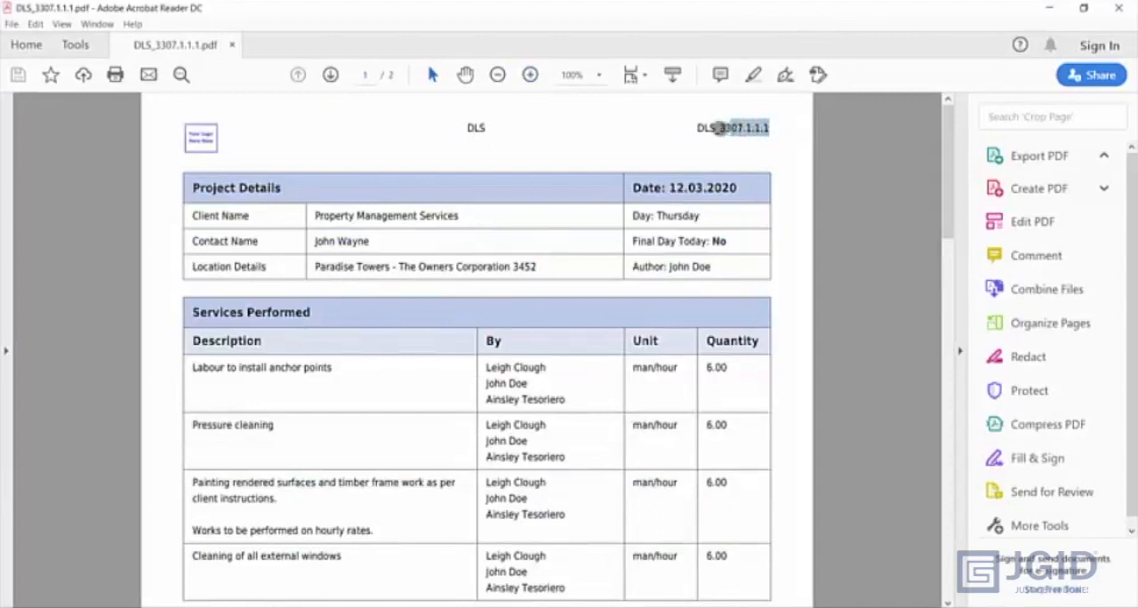
{"action": "scroll", "coordinate": [199, 313], "scroll_direction": "down", "scroll_amount": 1}
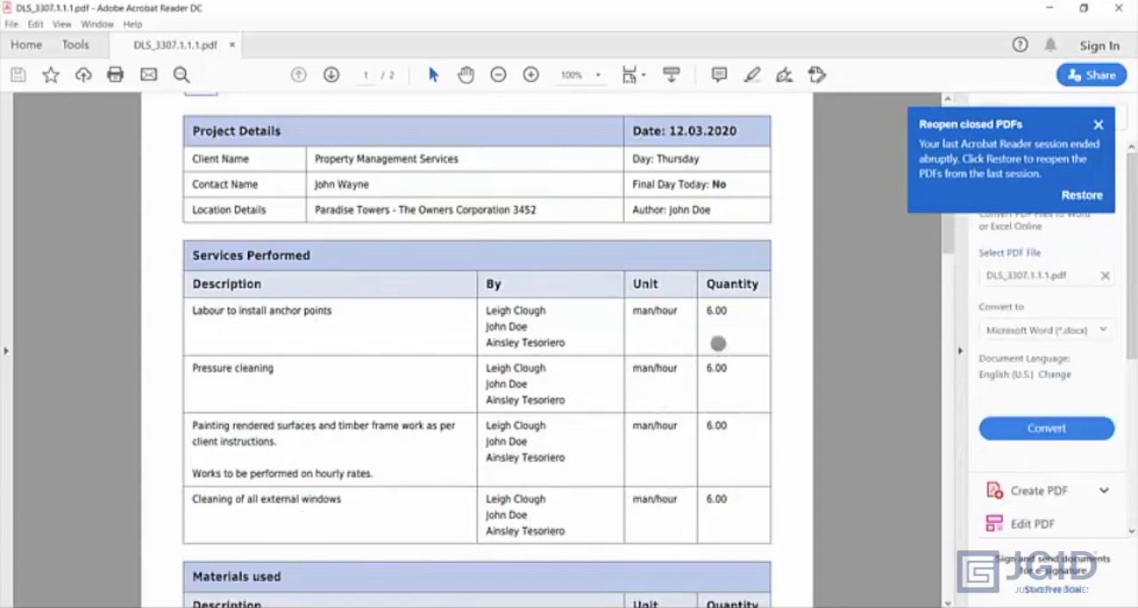
{"action": "scroll", "coordinate": [645, 418], "scroll_direction": "down", "scroll_amount": 4}
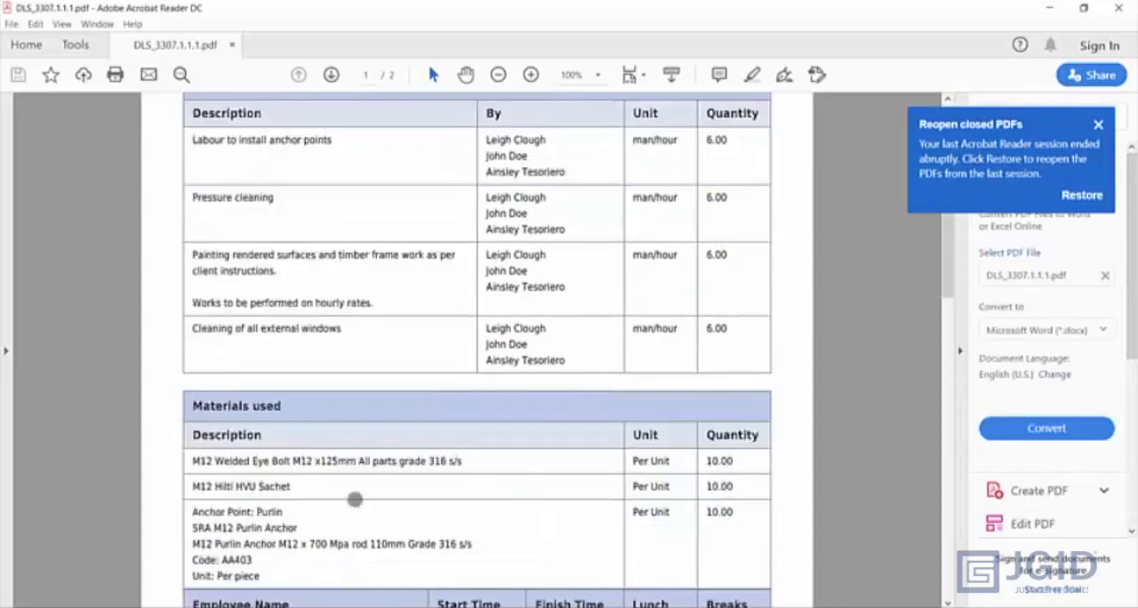
{"action": "scroll", "coordinate": [382, 466], "scroll_direction": "down", "scroll_amount": 1}
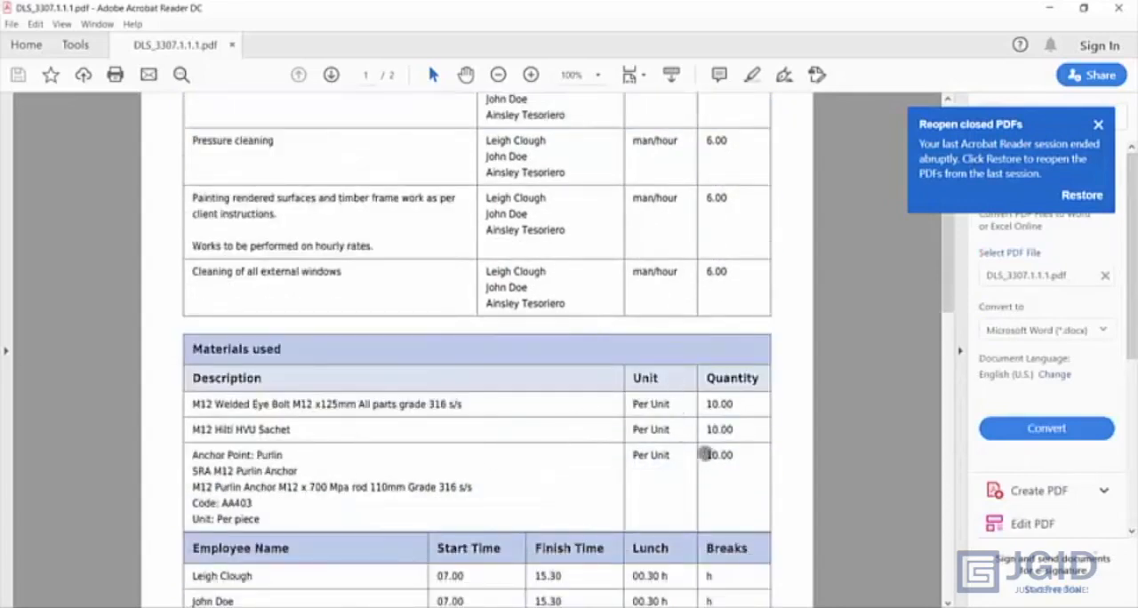
{"action": "scroll", "coordinate": [542, 427], "scroll_direction": "down", "scroll_amount": 3}
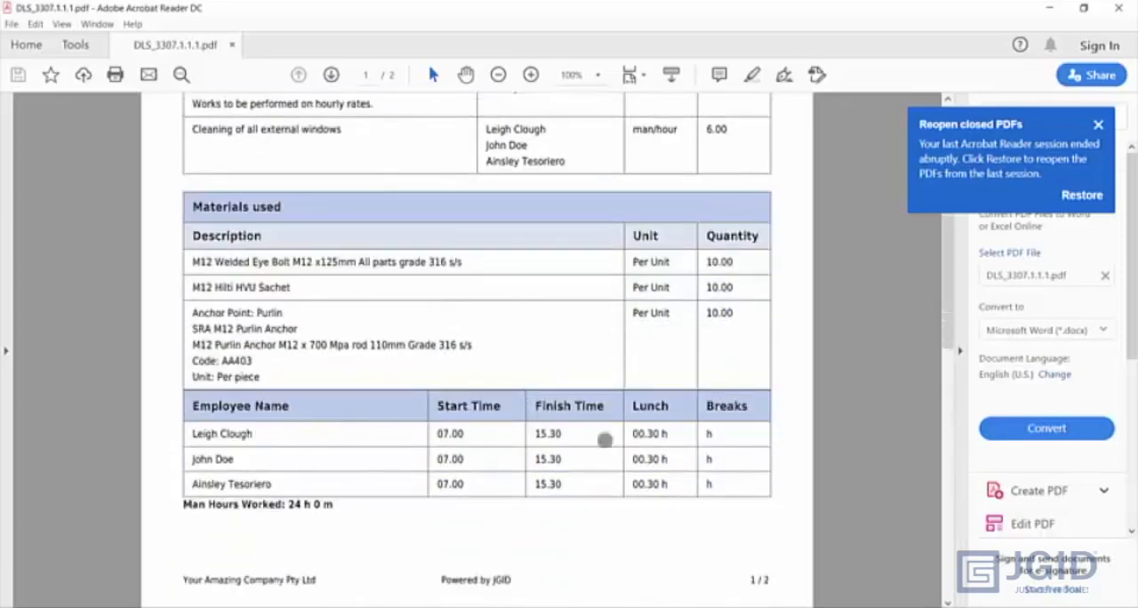
{"action": "scroll", "coordinate": [359, 449], "scroll_direction": "down", "scroll_amount": 10}
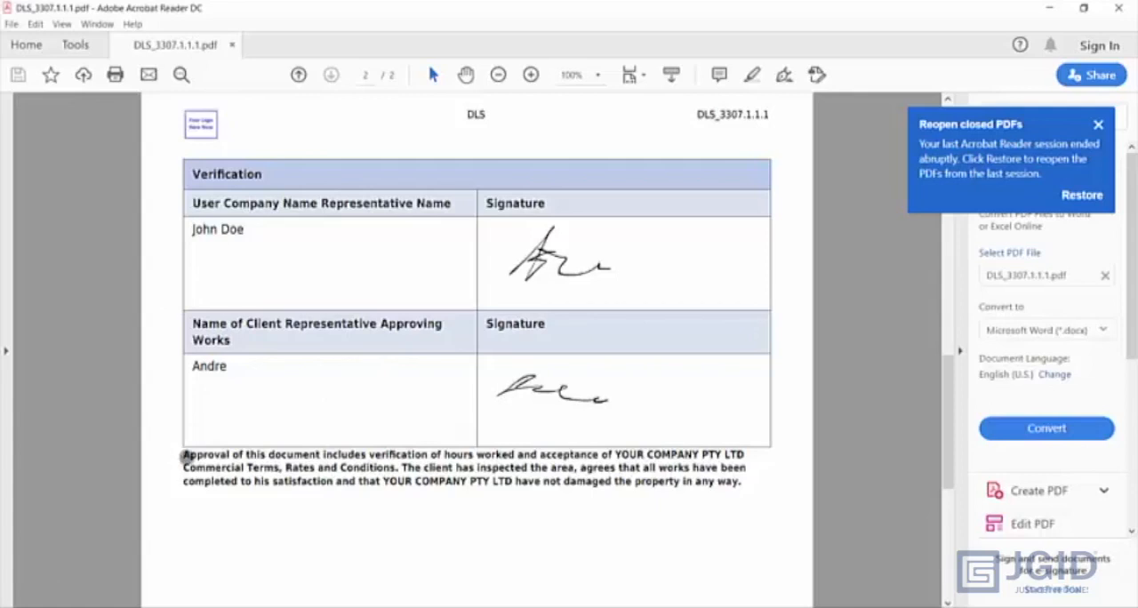
{"action": "left_click_drag", "start_coordinate": [184, 454], "coordinate": [379, 484]}
{"action": "left_click_drag", "start_coordinate": [688, 503], "coordinate": [746, 491]}
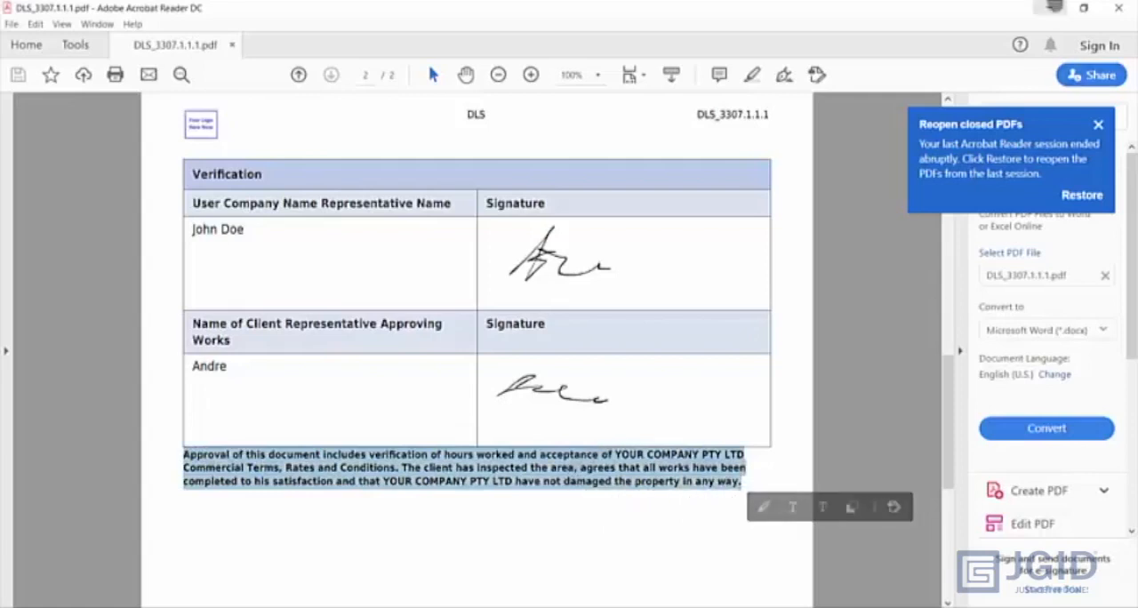
{"action": "left_click", "coordinate": [1051, 8]}
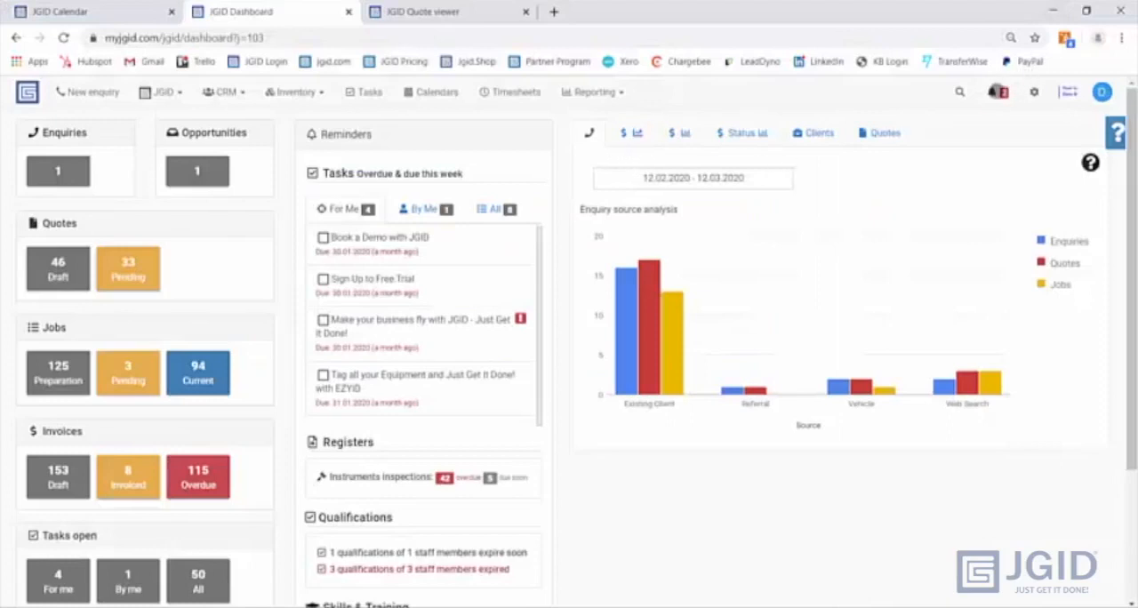
- Open Job 3307.1.1 from its notification of the change to Current, and examine the scope items' billable progress and cost details
{"action": "left_click", "coordinate": [995, 91]}
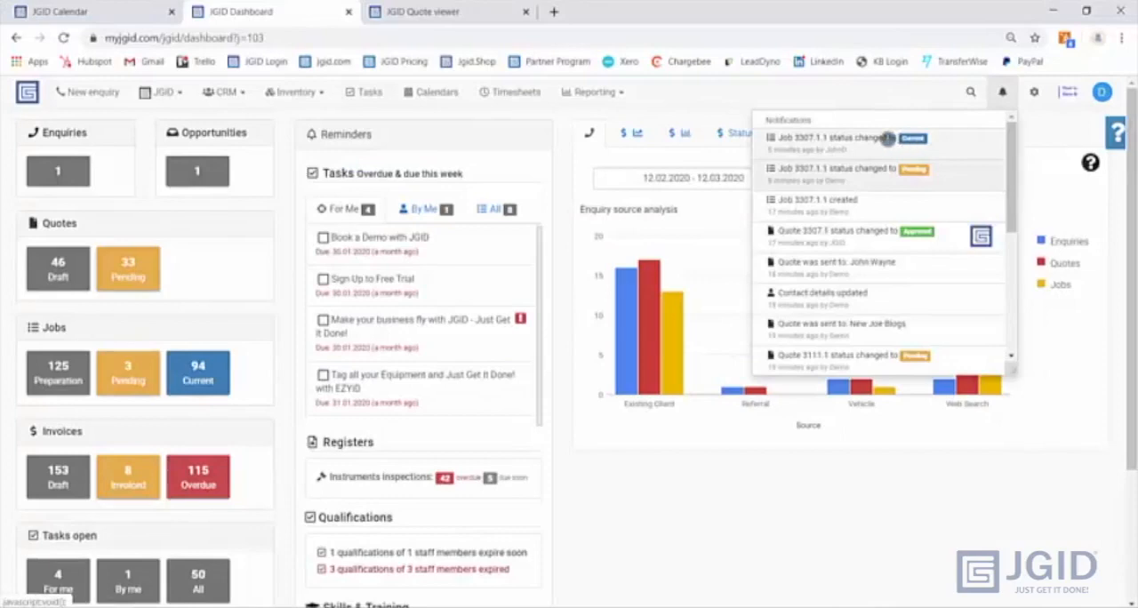
{"action": "left_click", "coordinate": [887, 141]}
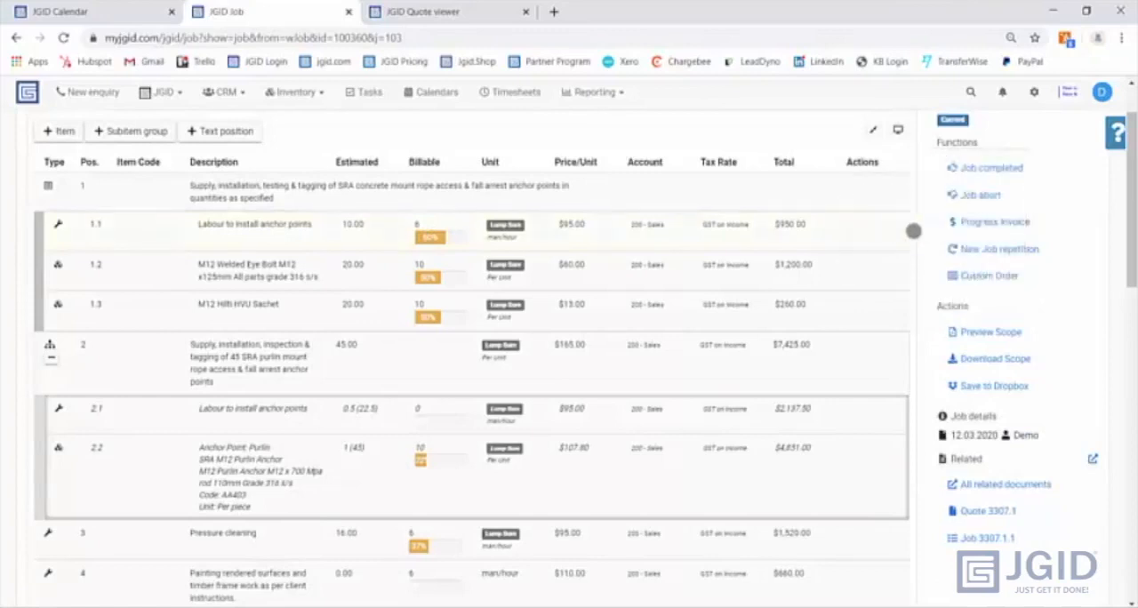
{"action": "mouse_move", "coordinate": [894, 226]}
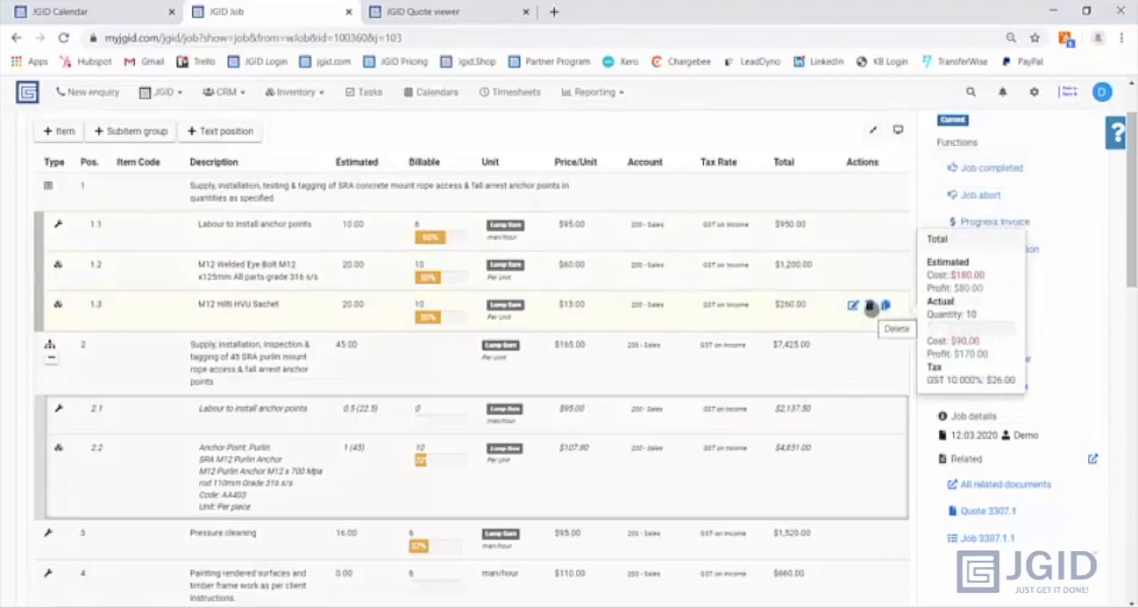
{"action": "scroll", "coordinate": [622, 411], "scroll_direction": "down", "scroll_amount": 2}
{"action": "scroll", "coordinate": [583, 409], "scroll_direction": "down", "scroll_amount": 2}
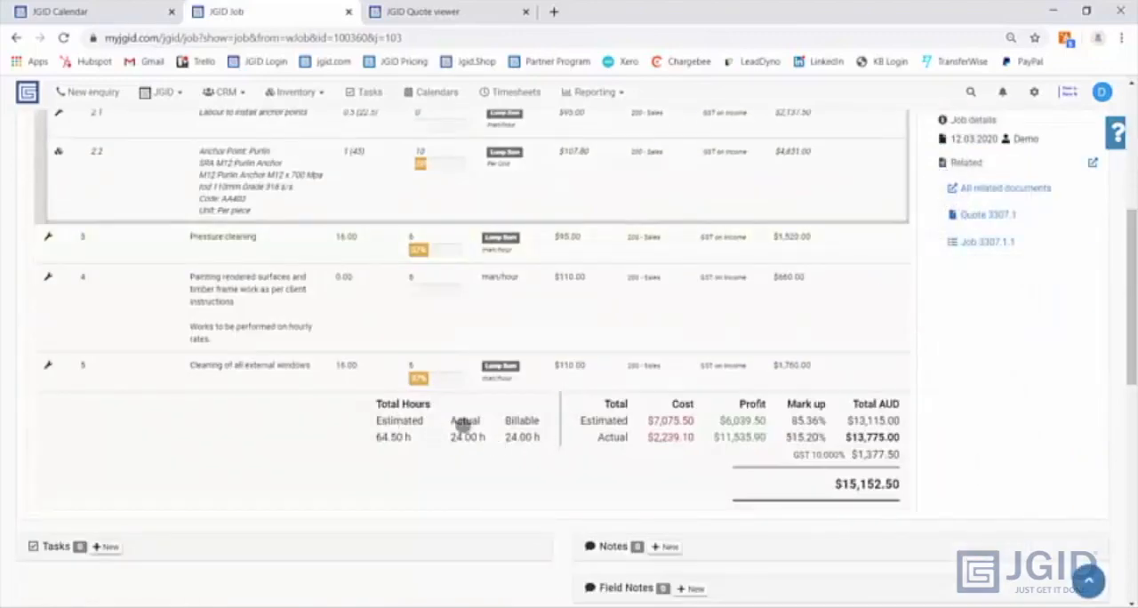
- Compare the job's estimated, actual and billable hours, and its estimated and actual cost and total amounts
{"action": "left_click_drag", "start_coordinate": [379, 401], "coordinate": [625, 418]}
{"action": "left_click", "coordinate": [541, 434]}
{"action": "left_click", "coordinate": [608, 437]}
{"action": "left_click", "coordinate": [673, 421]}
{"action": "left_click_drag", "start_coordinate": [854, 419], "coordinate": [892, 422]}
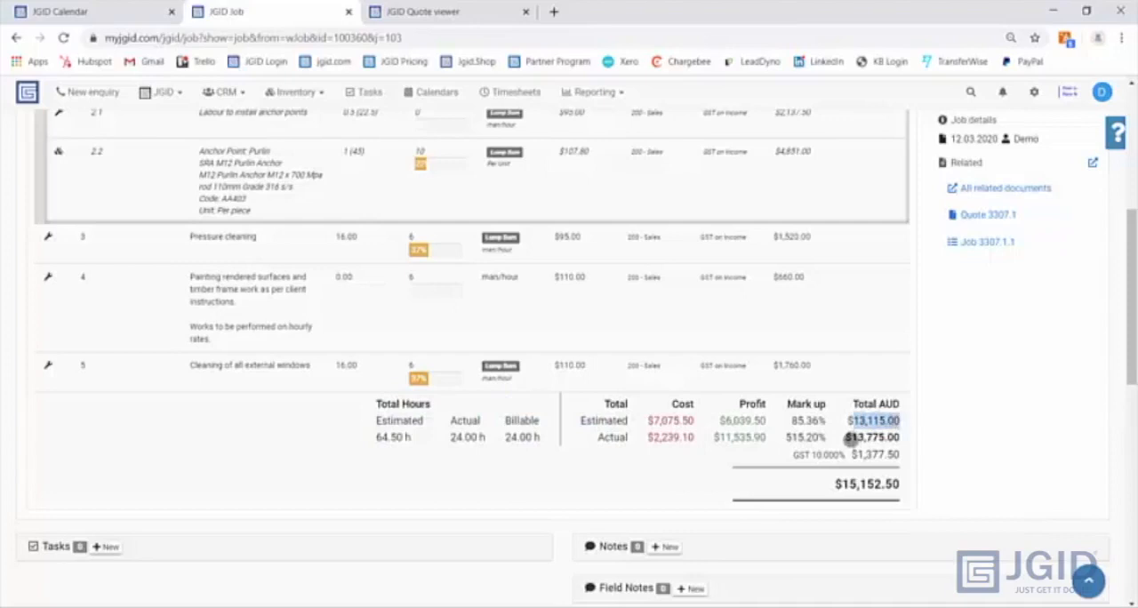
{"action": "left_click_drag", "start_coordinate": [852, 438], "coordinate": [894, 437]}
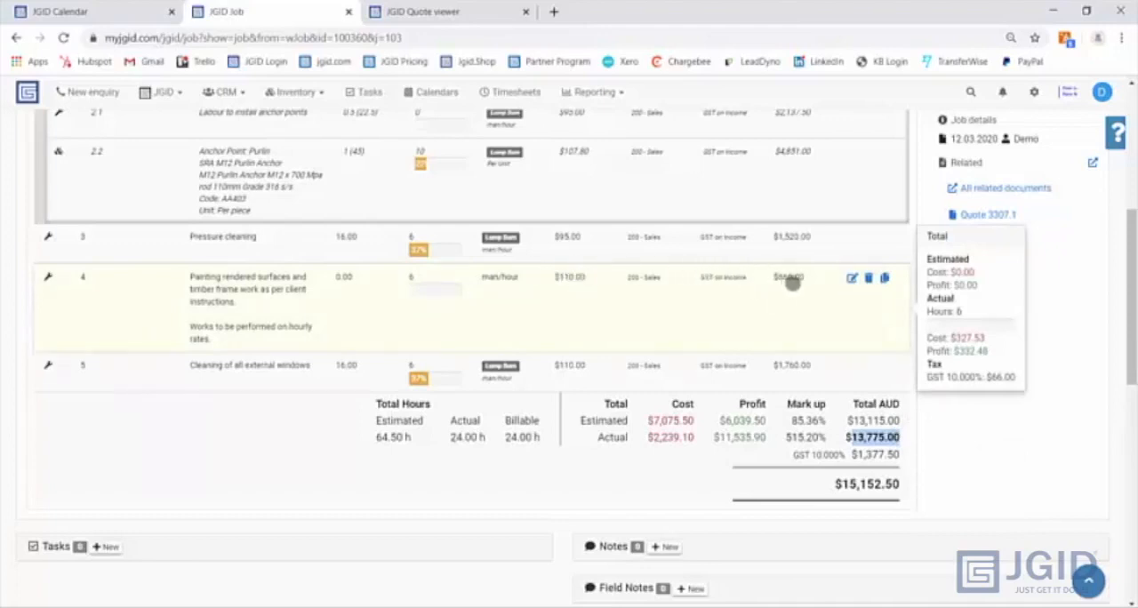
- Start a progress invoice for the job and select position 1 with items 1.1, 1.2 and 1.3
{"action": "scroll", "coordinate": [1050, 357], "scroll_direction": "up", "scroll_amount": 4}
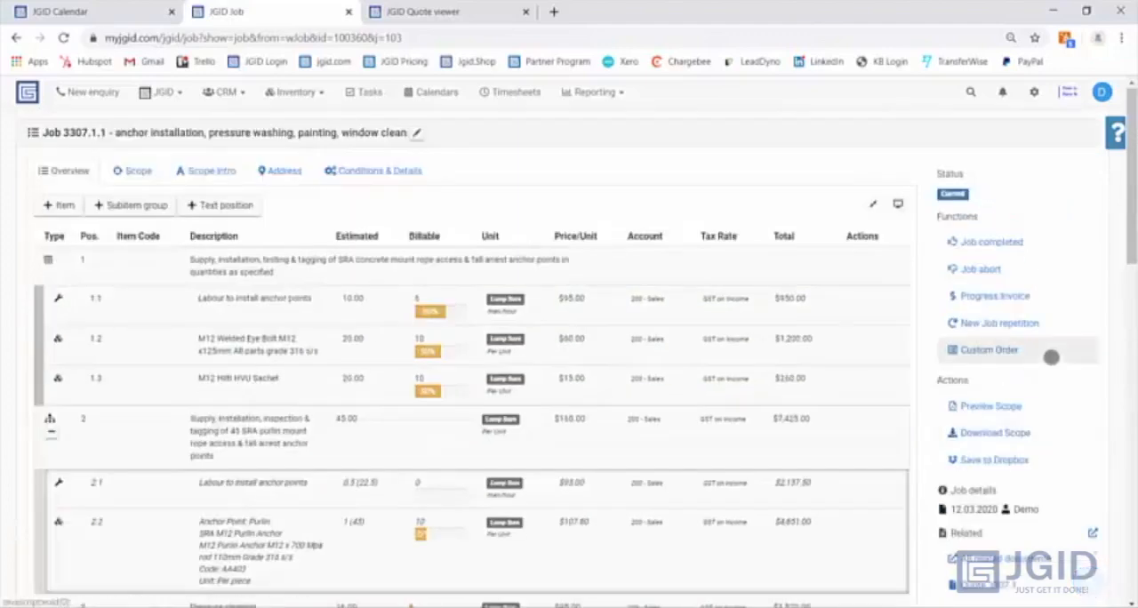
{"action": "left_click", "coordinate": [1002, 241]}
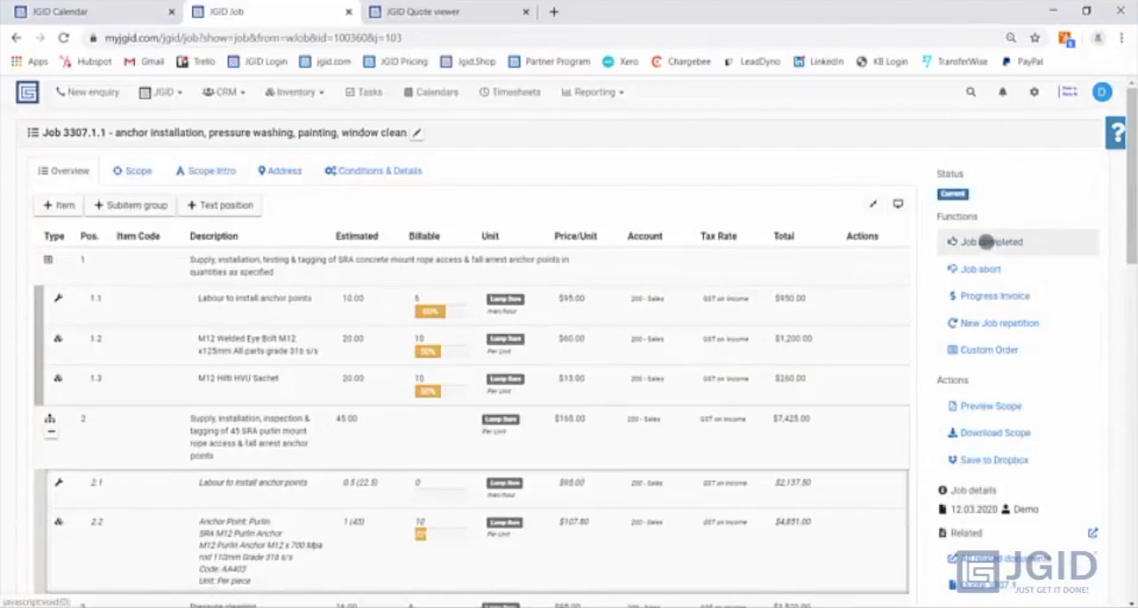
{"action": "left_click", "coordinate": [998, 297]}
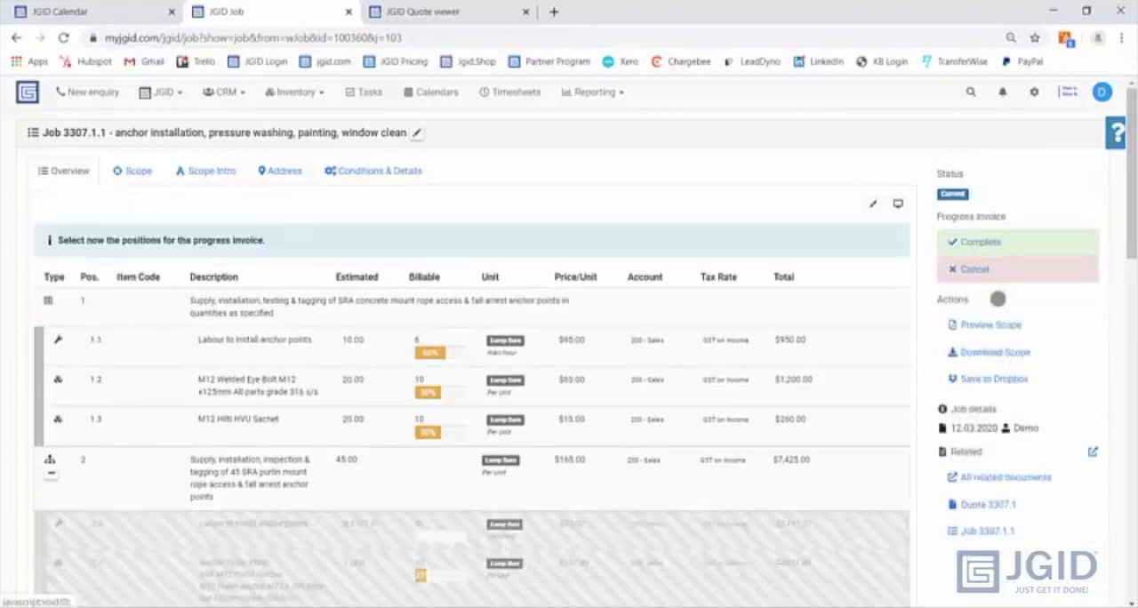
{"action": "left_click", "coordinate": [229, 313]}
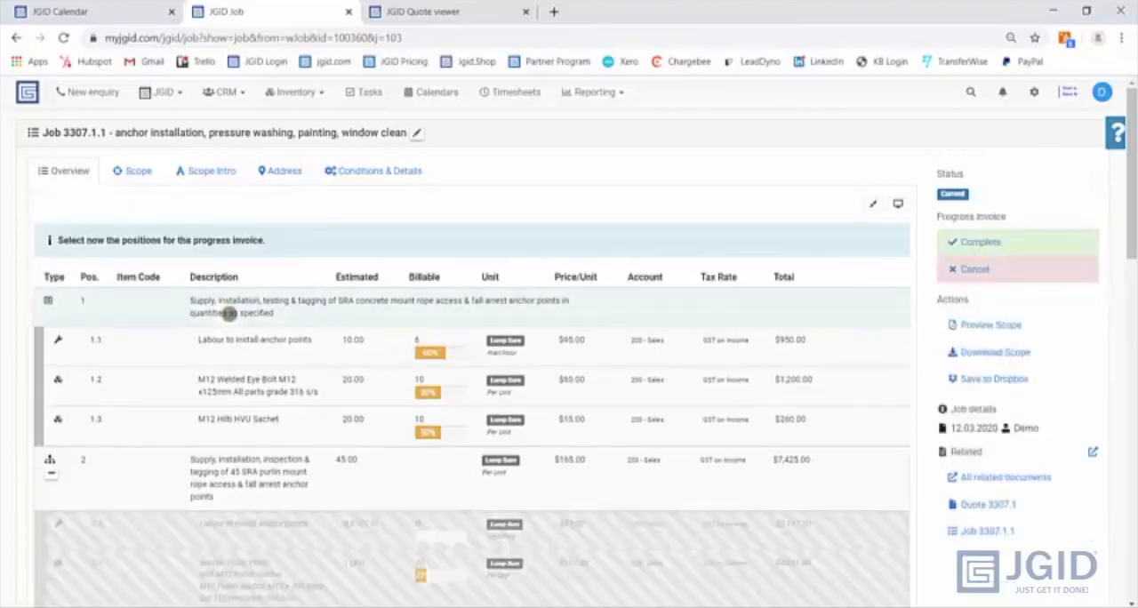
{"action": "left_click", "coordinate": [230, 339]}
{"action": "left_click", "coordinate": [244, 384]}
{"action": "left_click", "coordinate": [254, 429]}
- Include position 5, Cleaning of all external windows, and complete the position selection to create the progress invoice
{"action": "scroll", "coordinate": [253, 418], "scroll_direction": "down", "scroll_amount": 3}
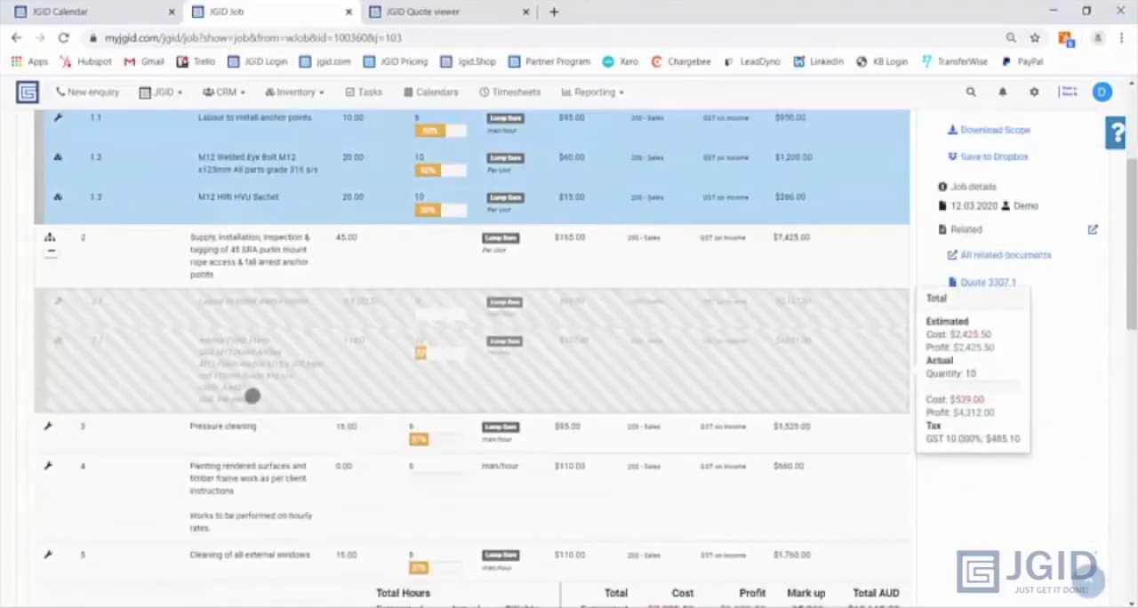
{"action": "scroll", "coordinate": [254, 394], "scroll_direction": "down", "scroll_amount": 2}
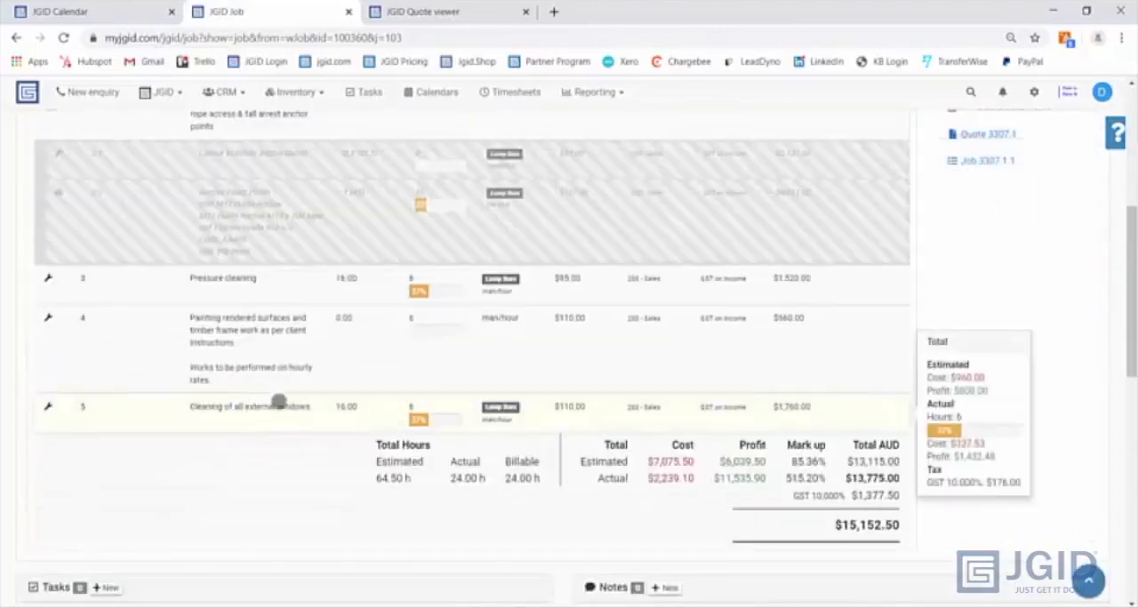
{"action": "left_click", "coordinate": [244, 406]}
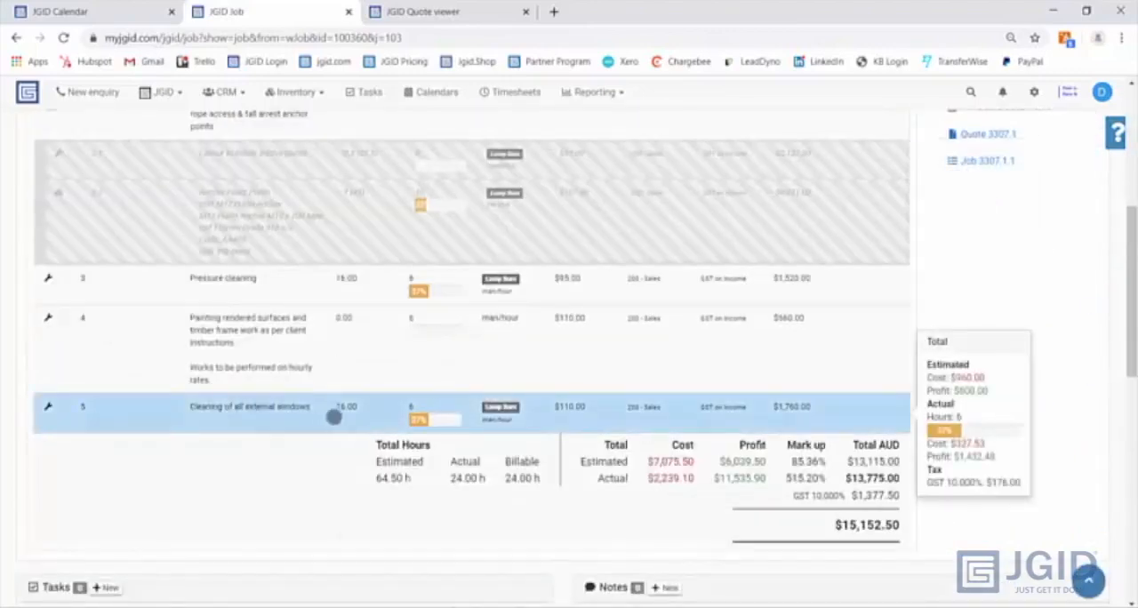
{"action": "scroll", "coordinate": [821, 383], "scroll_direction": "up", "scroll_amount": 5}
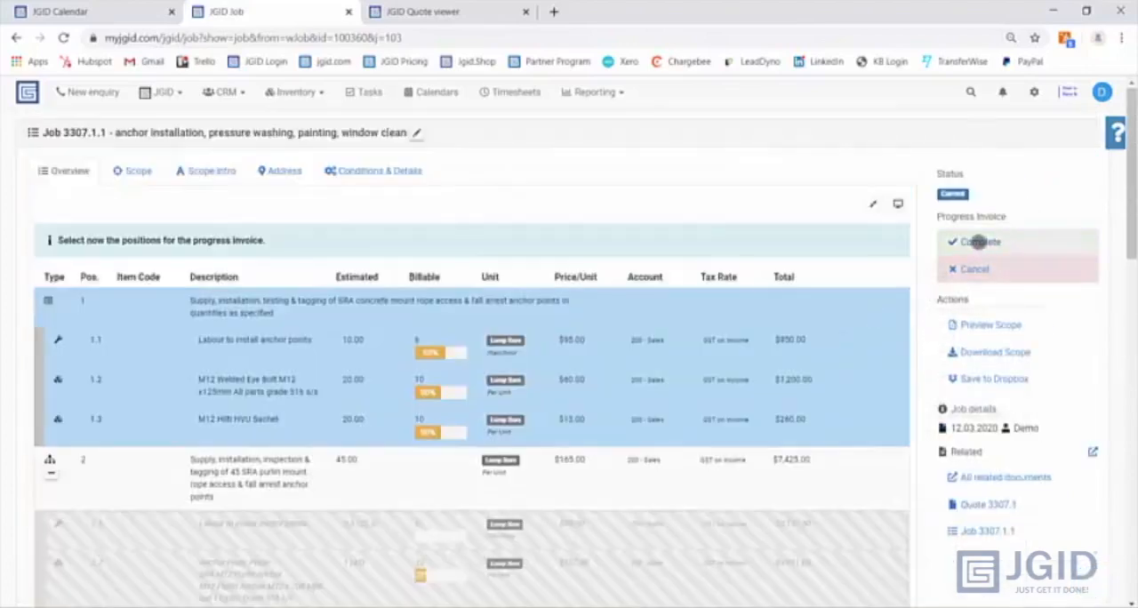
{"action": "left_click", "coordinate": [976, 242]}
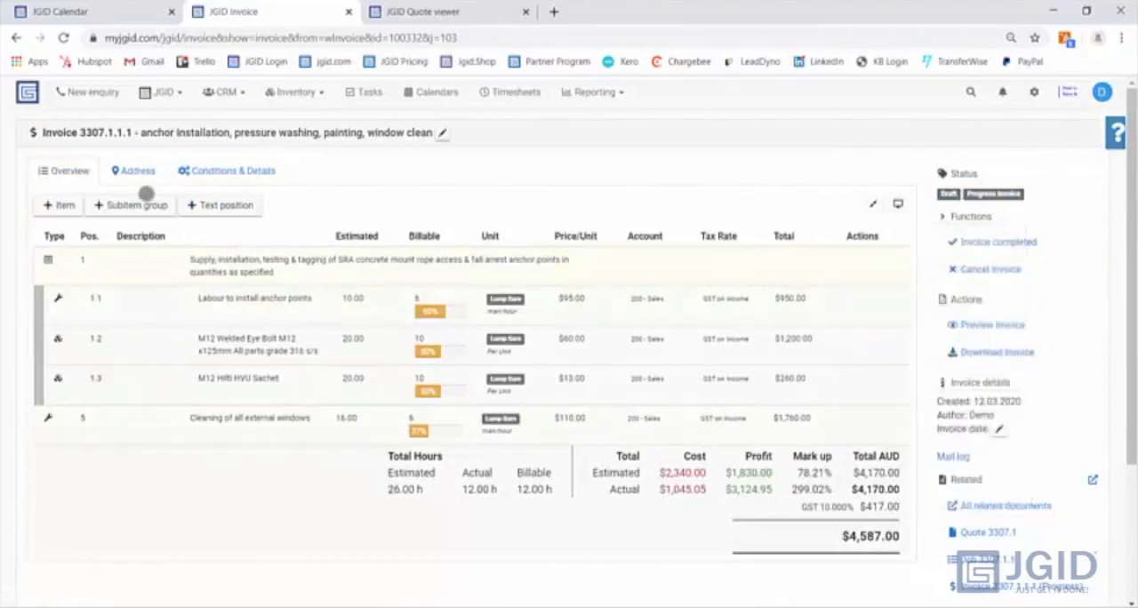
- Review the client and location in the draft progress invoice's address details
{"action": "left_click", "coordinate": [132, 173]}
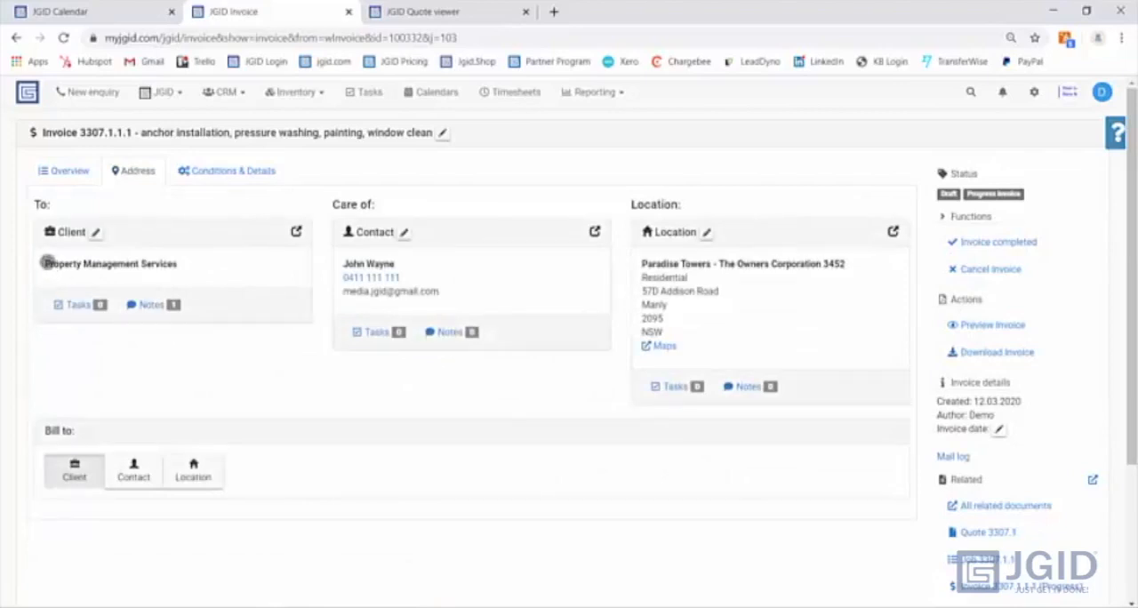
{"action": "left_click_drag", "start_coordinate": [47, 263], "coordinate": [168, 263]}
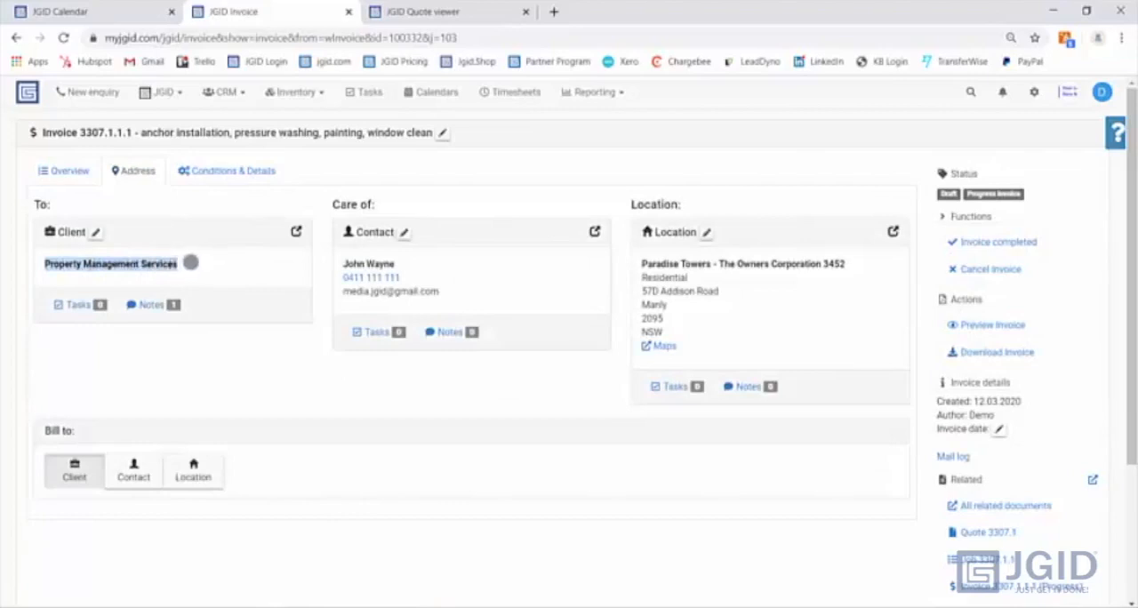
{"action": "left_click_drag", "start_coordinate": [645, 267], "coordinate": [828, 264]}
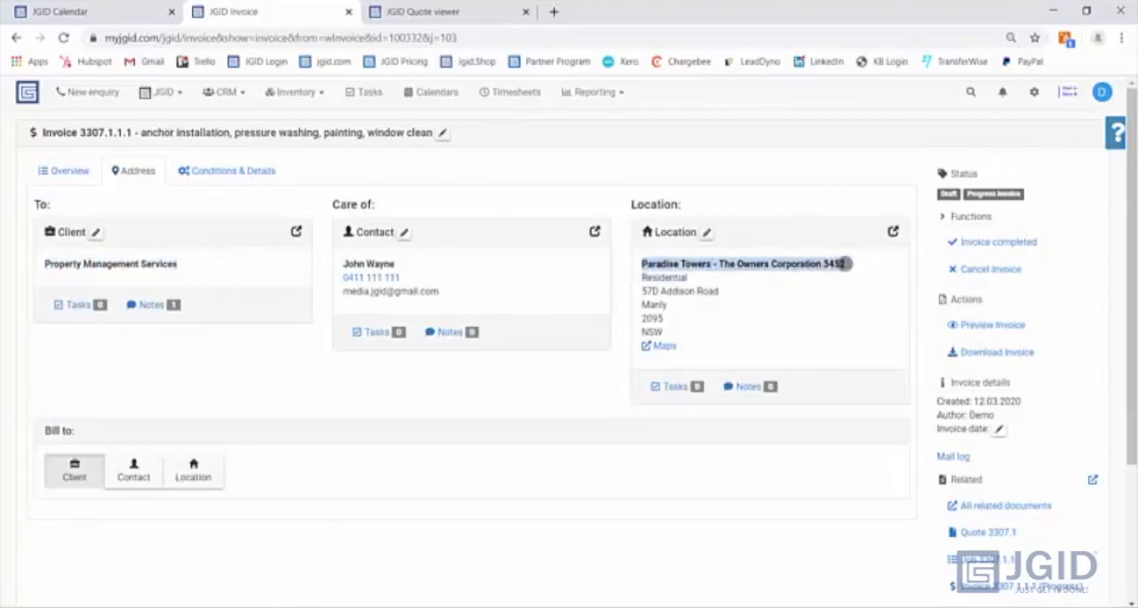
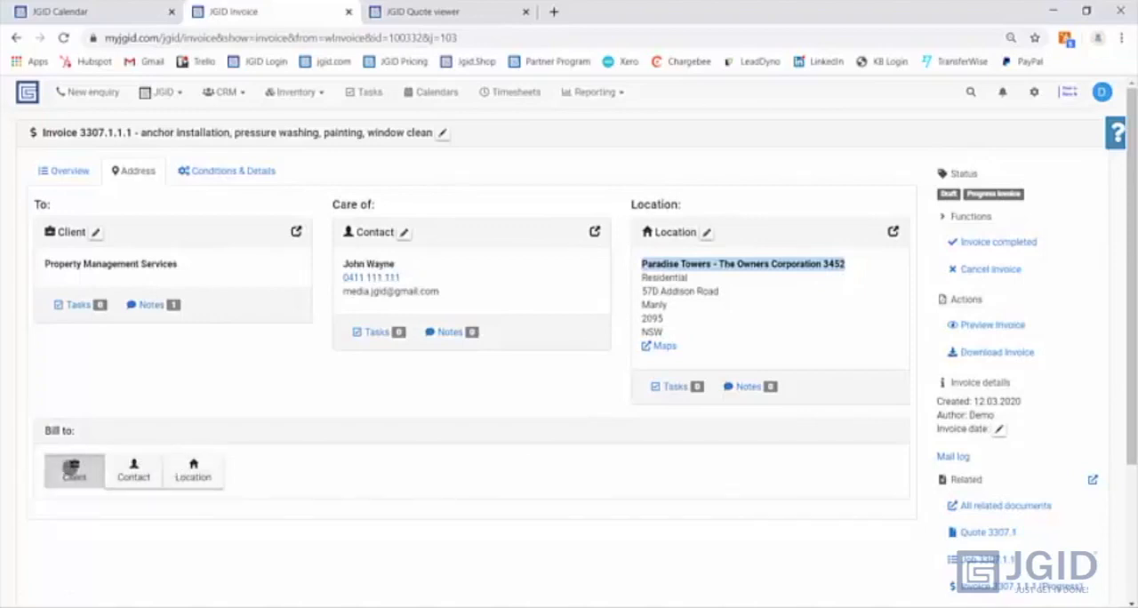
- Bill the invoice to the location and check the resulting To, Care of and Location address blocks
{"action": "left_click", "coordinate": [191, 470]}
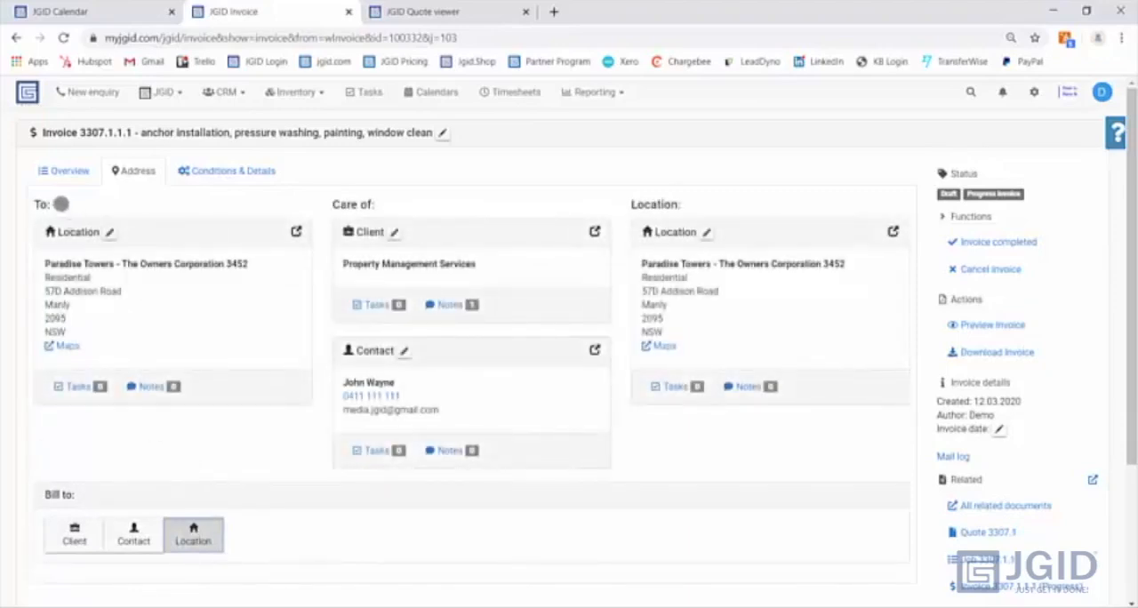
{"action": "left_click_drag", "start_coordinate": [61, 204], "coordinate": [32, 202]}
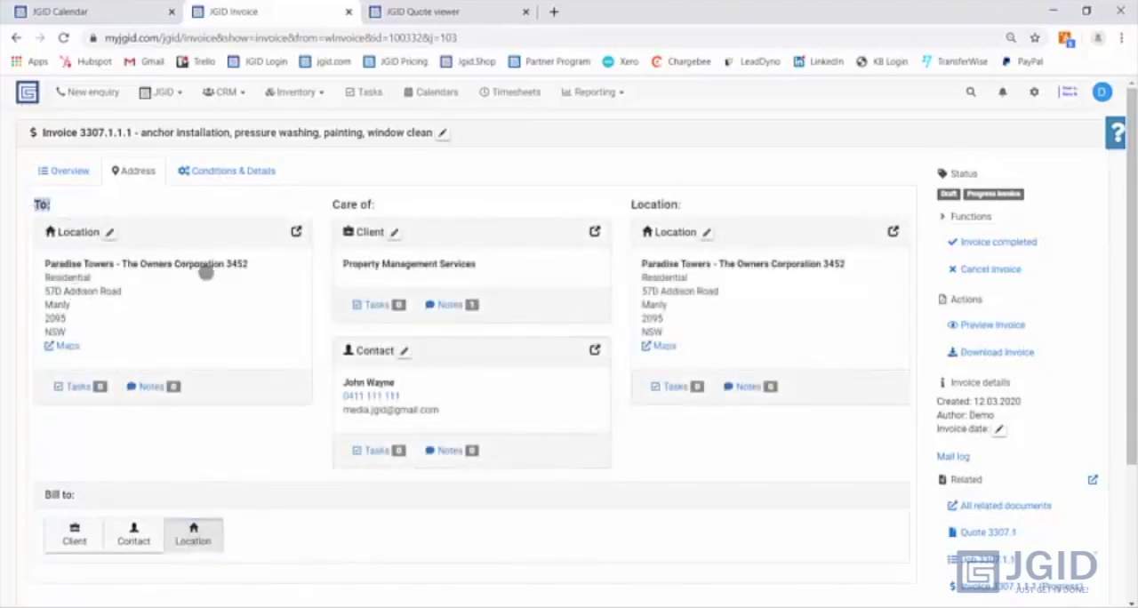
{"action": "left_click_drag", "start_coordinate": [332, 203], "coordinate": [377, 205]}
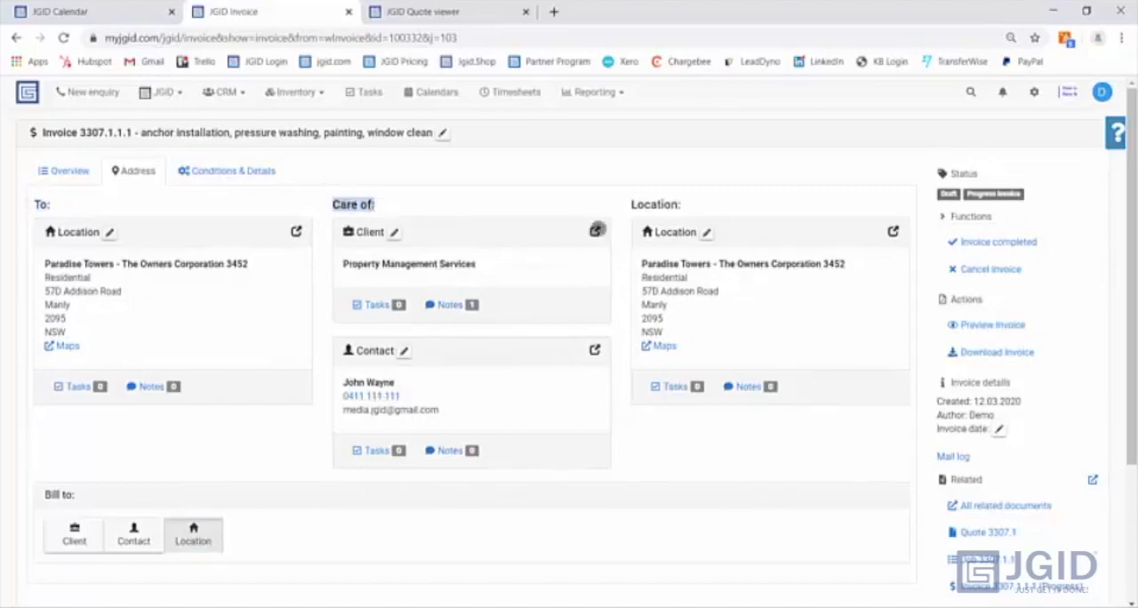
{"action": "left_click_drag", "start_coordinate": [631, 205], "coordinate": [672, 206]}
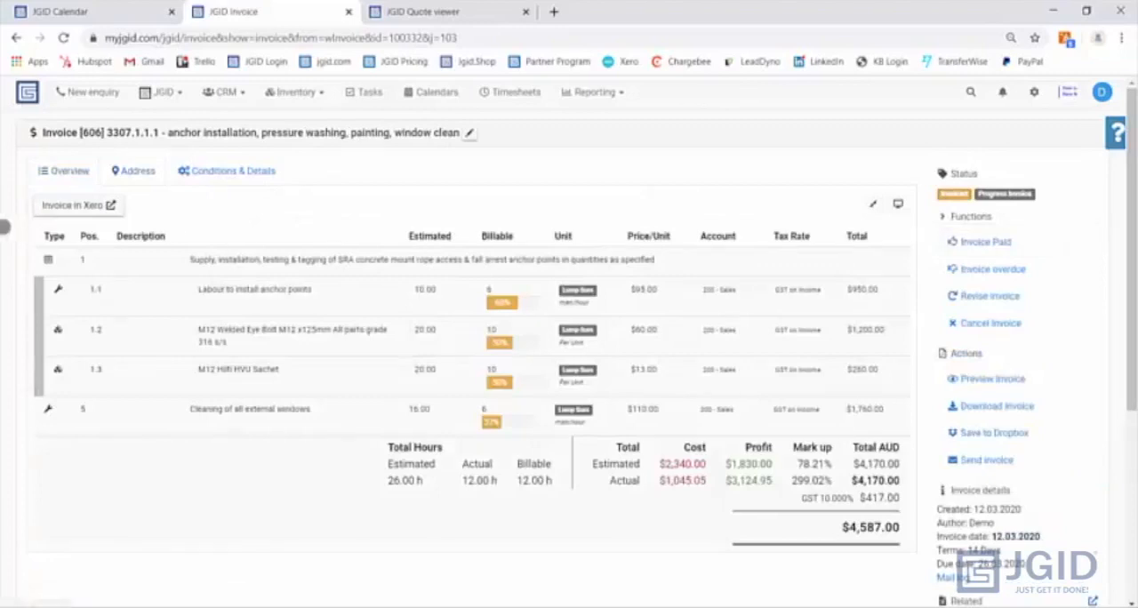
- Preview the progress invoice and check its references and the position 1 items, leaving the preview when finished
{"action": "left_click", "coordinate": [55, 204]}
{"action": "left_click", "coordinate": [993, 379]}
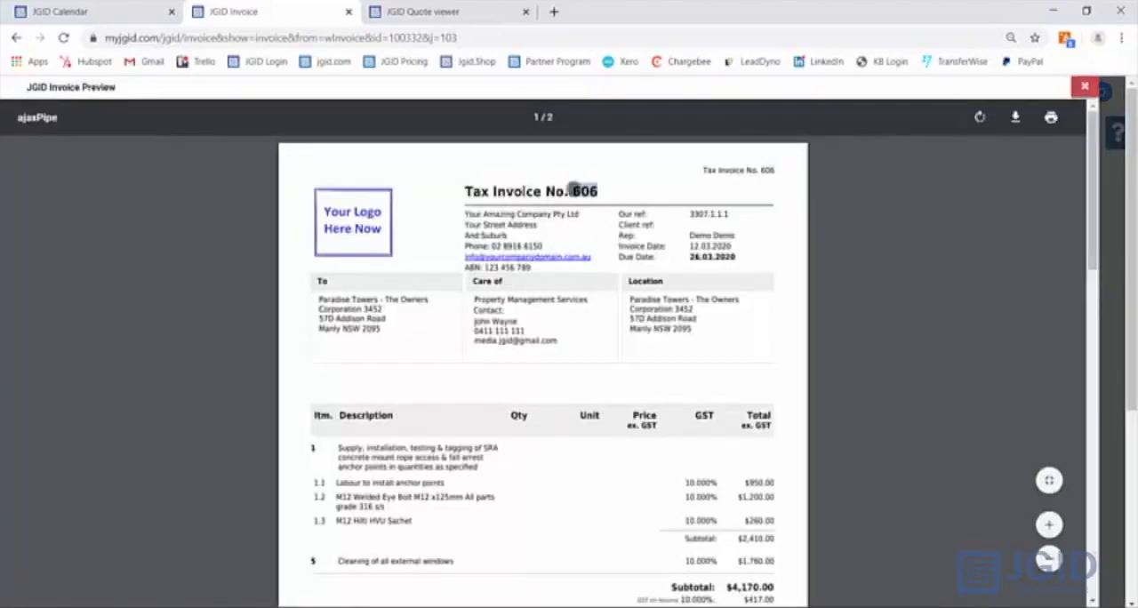
{"action": "left_click_drag", "start_coordinate": [690, 214], "coordinate": [724, 214]}
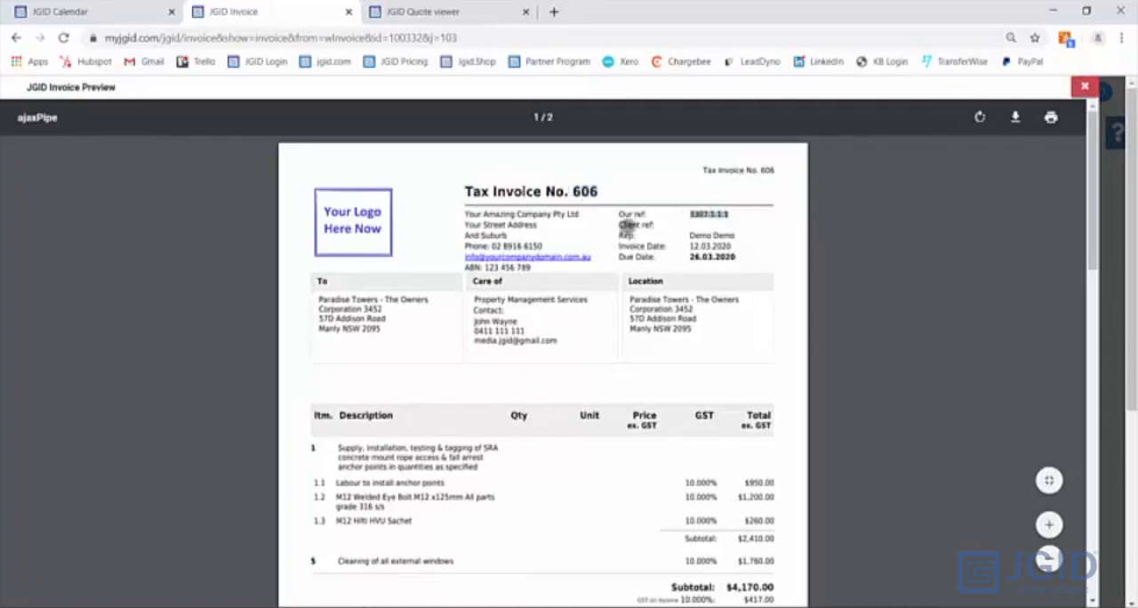
{"action": "left_click_drag", "start_coordinate": [618, 225], "coordinate": [654, 228]}
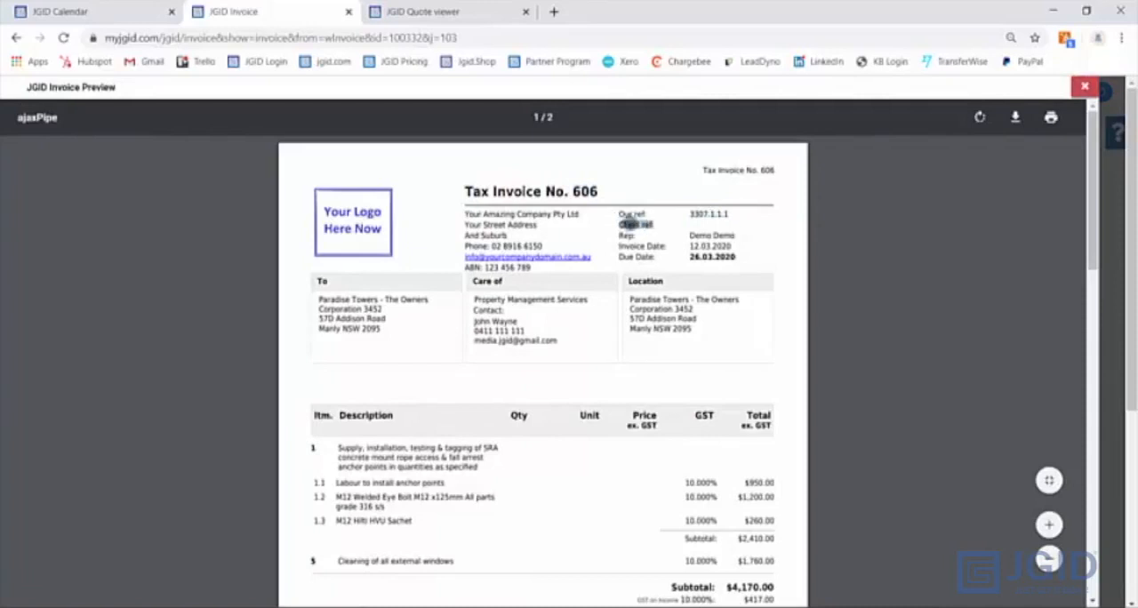
{"action": "scroll", "coordinate": [528, 306], "scroll_direction": "down", "scroll_amount": 3}
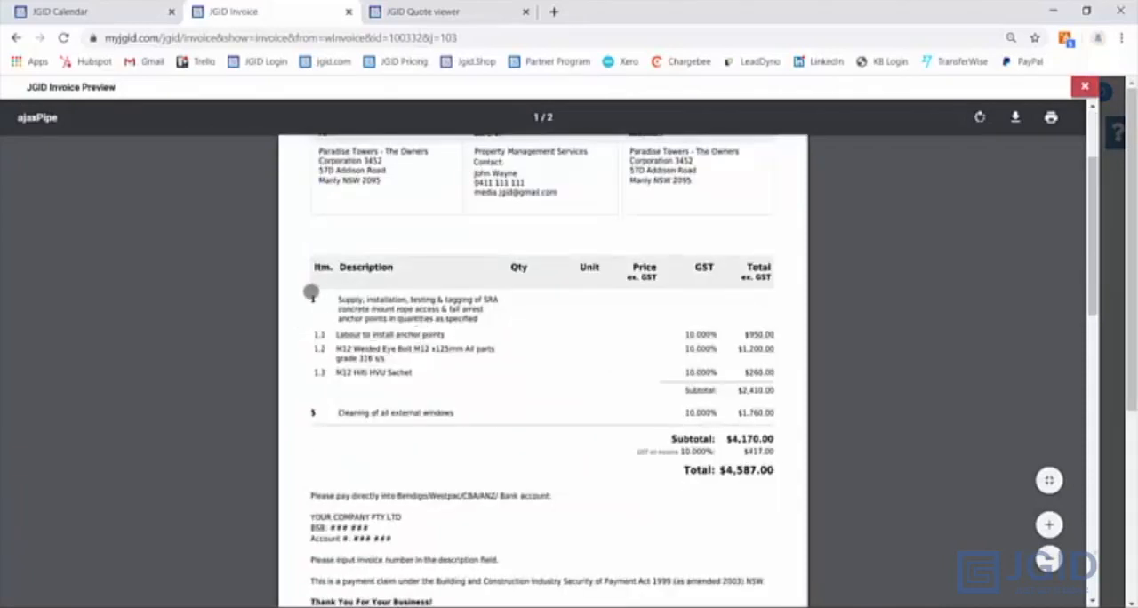
{"action": "left_click_drag", "start_coordinate": [311, 296], "coordinate": [775, 388]}
{"action": "left_click", "coordinate": [608, 363]}
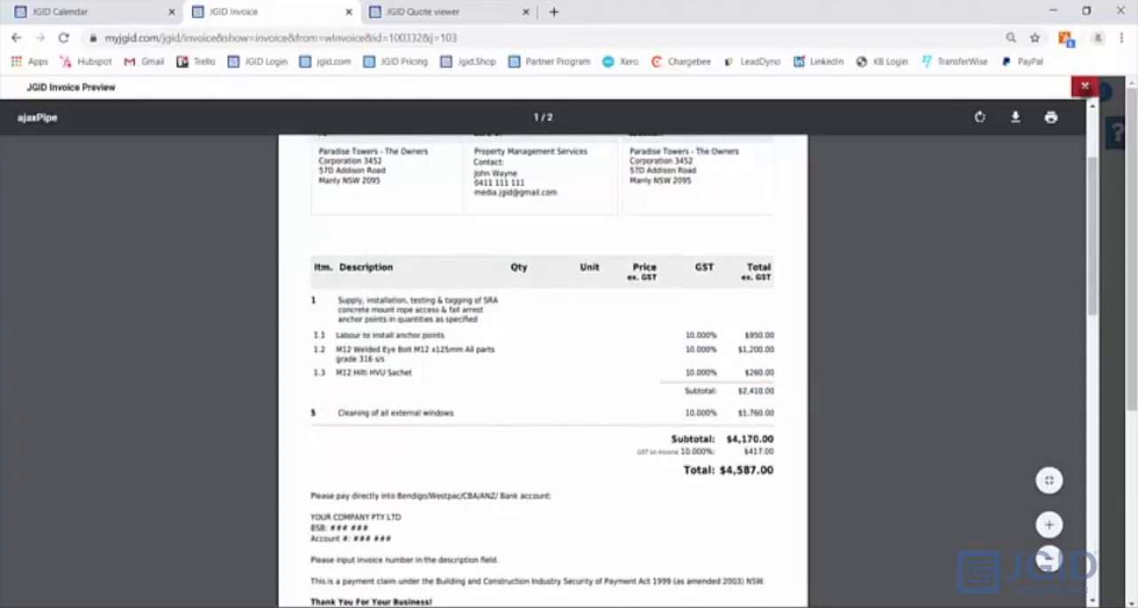
{"action": "left_click", "coordinate": [1084, 86]}
- Open Job 3307.1.1 from the invoice's overview of all related documents
{"action": "scroll", "coordinate": [1014, 347], "scroll_direction": "down", "scroll_amount": 3}
{"action": "left_click", "coordinate": [1010, 483]}
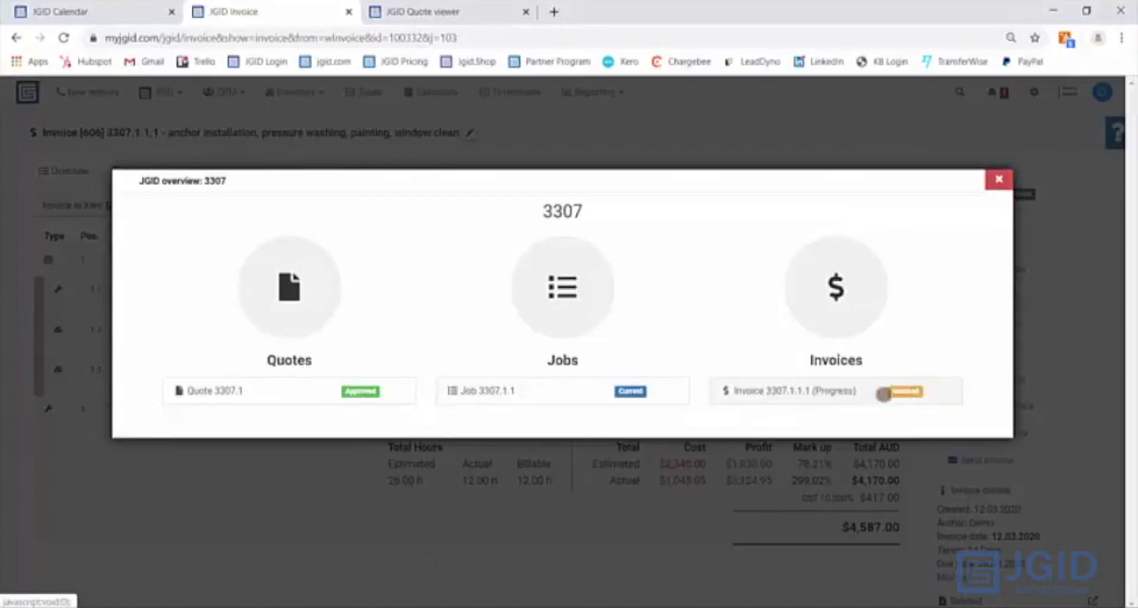
{"action": "left_click", "coordinate": [571, 391]}
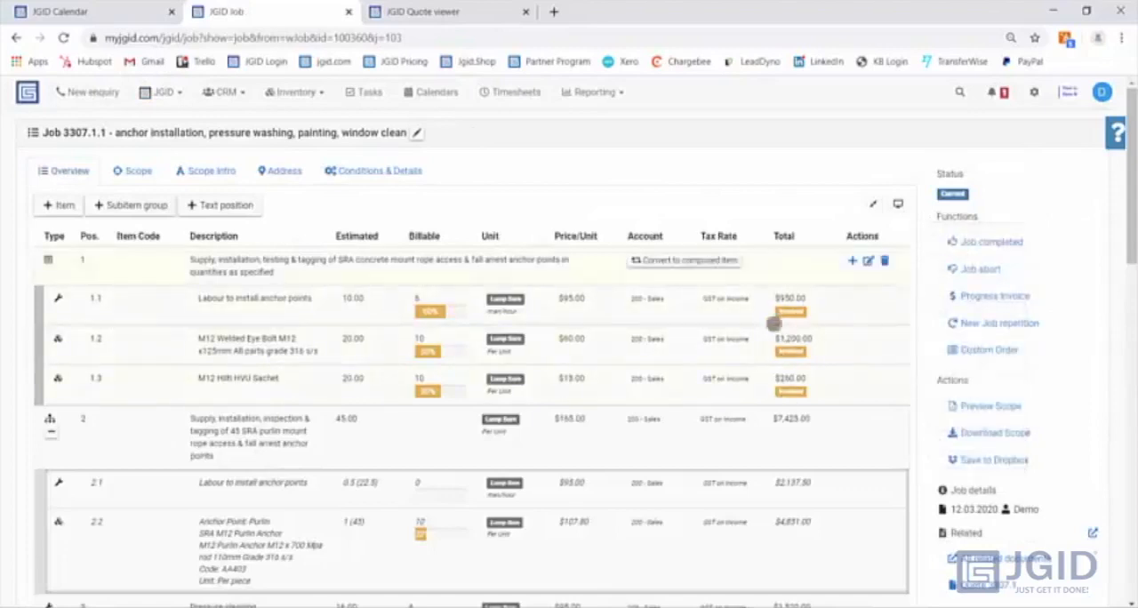
- Review which job positions are already invoiced, complete the job, and proceed to the invoice for the remaining positions
{"action": "scroll", "coordinate": [777, 383], "scroll_direction": "down", "scroll_amount": 2}
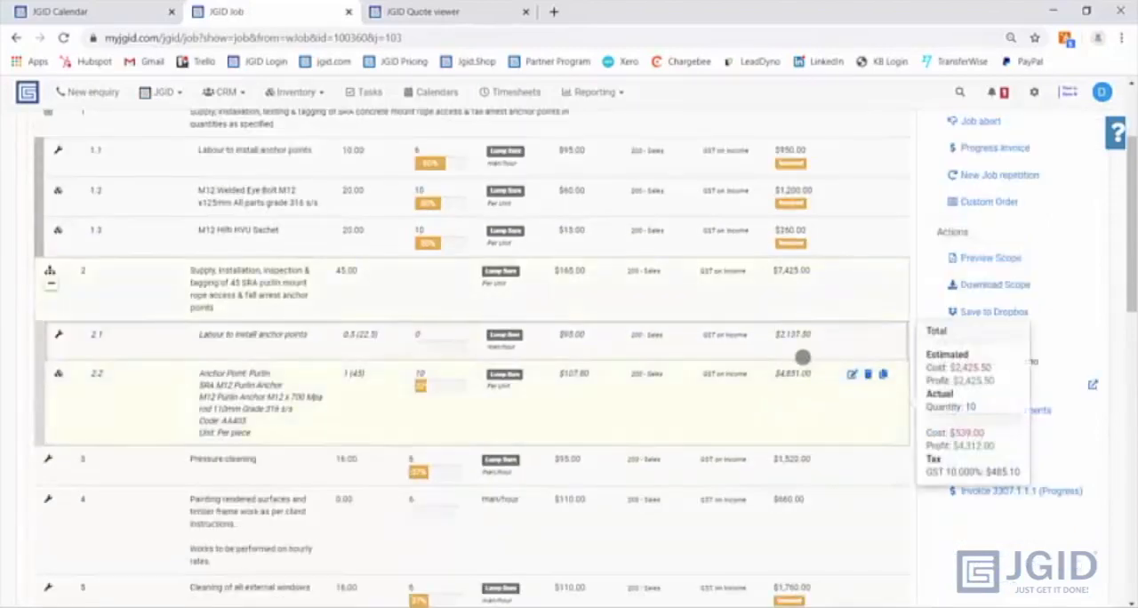
{"action": "scroll", "coordinate": [773, 400], "scroll_direction": "up", "scroll_amount": 1}
{"action": "left_click", "coordinate": [1010, 170]}
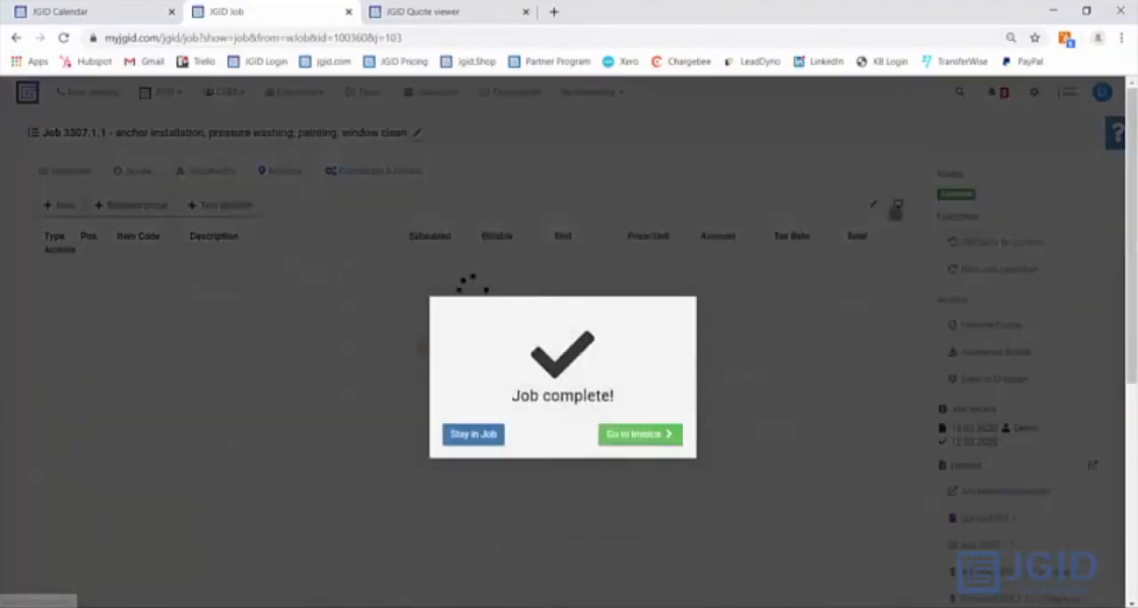
{"action": "left_click", "coordinate": [650, 434]}
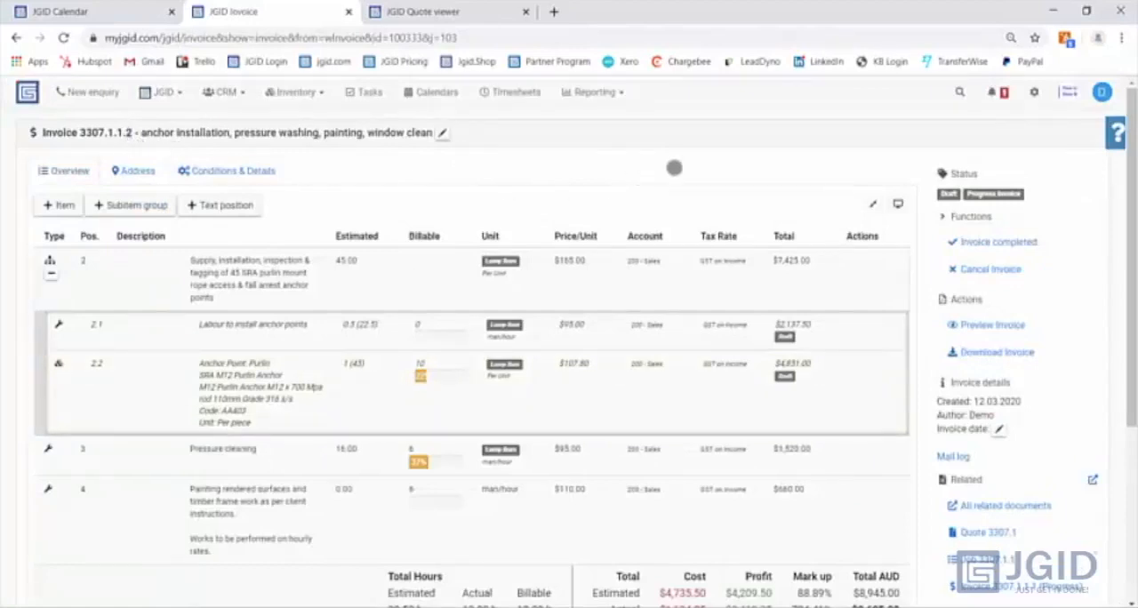
- Check the statuses of the quote, job and both progress invoices in the related documents overview
{"action": "scroll", "coordinate": [1012, 318], "scroll_direction": "down", "scroll_amount": 1}
{"action": "left_click", "coordinate": [1021, 424]}
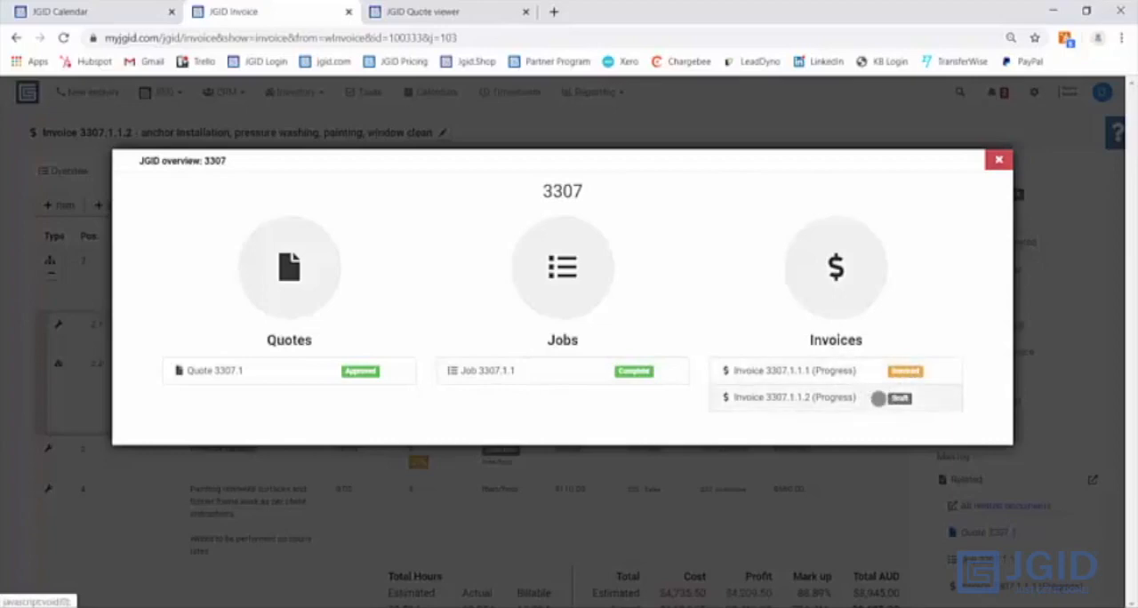
{"action": "left_click", "coordinate": [996, 160]}
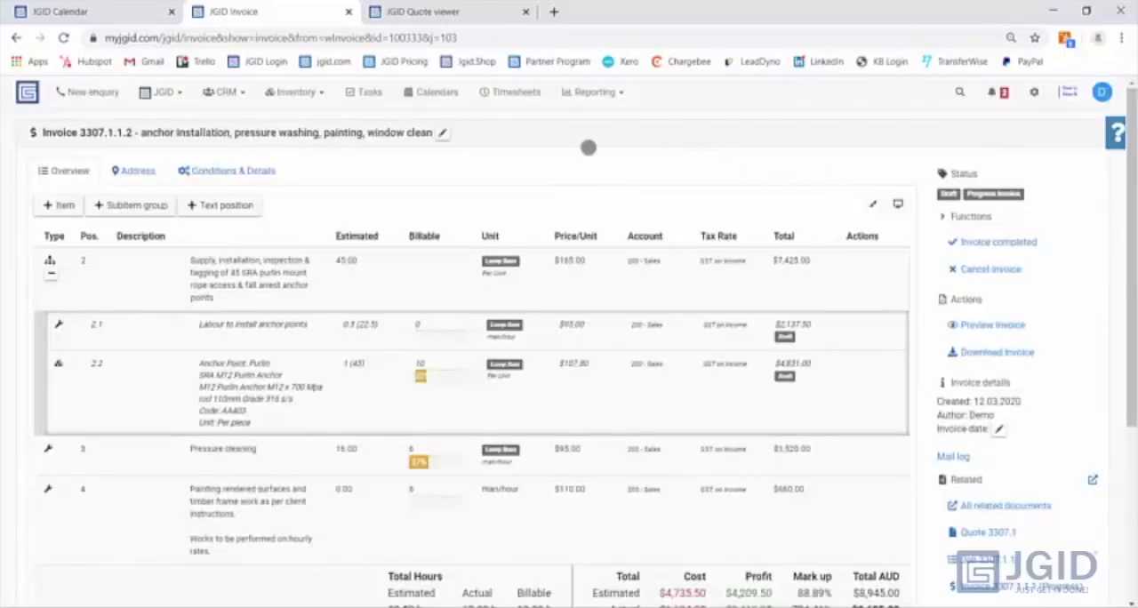
- Open the timesheets list and sort the entries by date with the newest first
{"action": "left_click", "coordinate": [515, 92]}
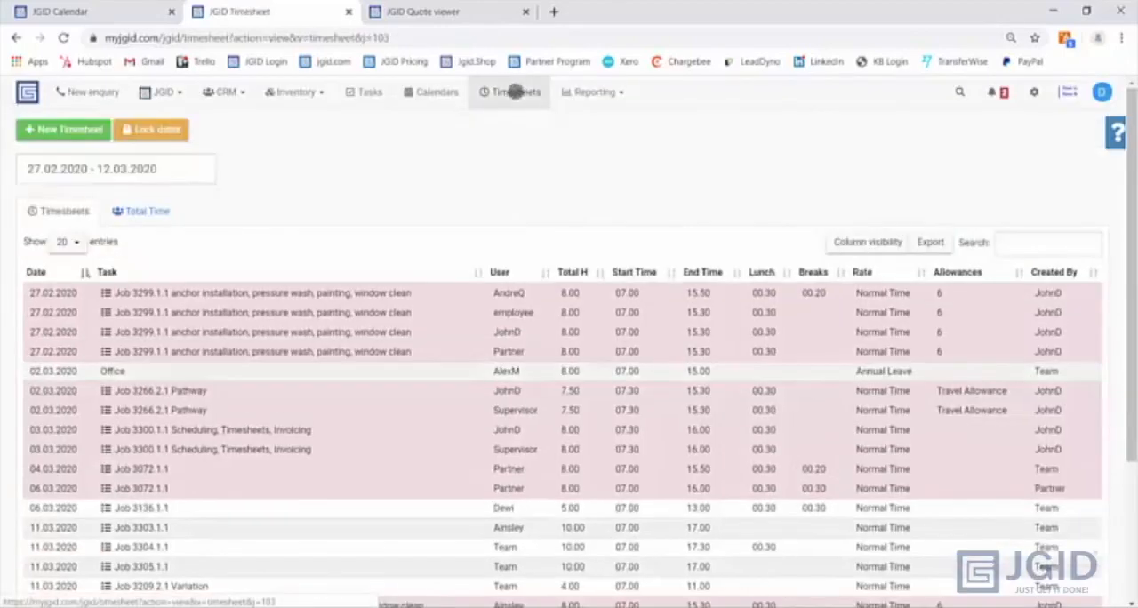
{"action": "left_click", "coordinate": [36, 271]}
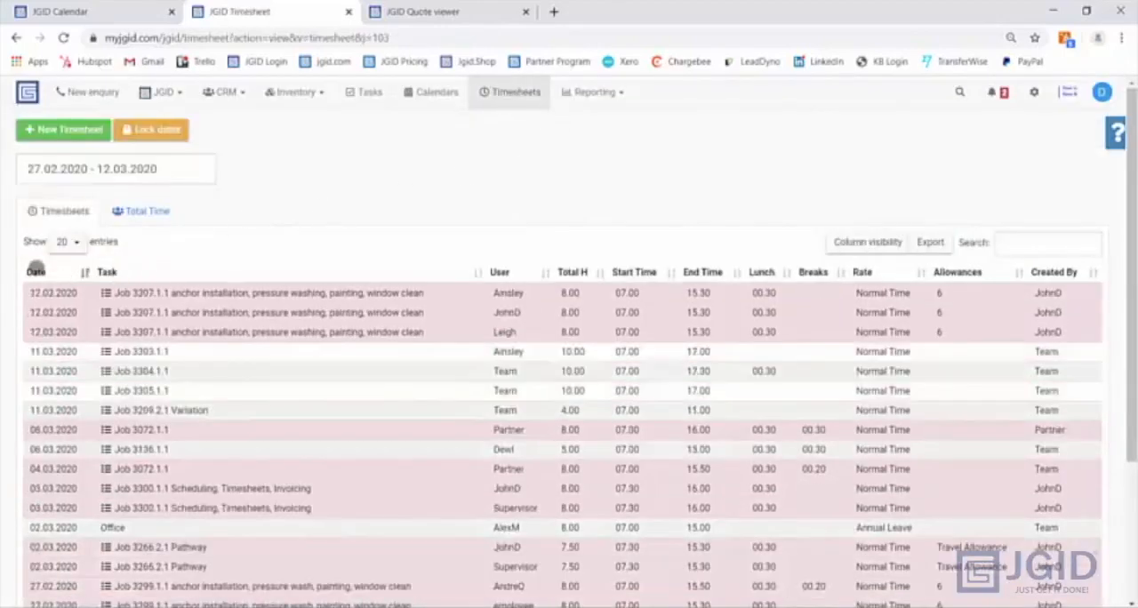
{"action": "left_click", "coordinate": [35, 271]}
{"action": "left_click", "coordinate": [36, 271]}
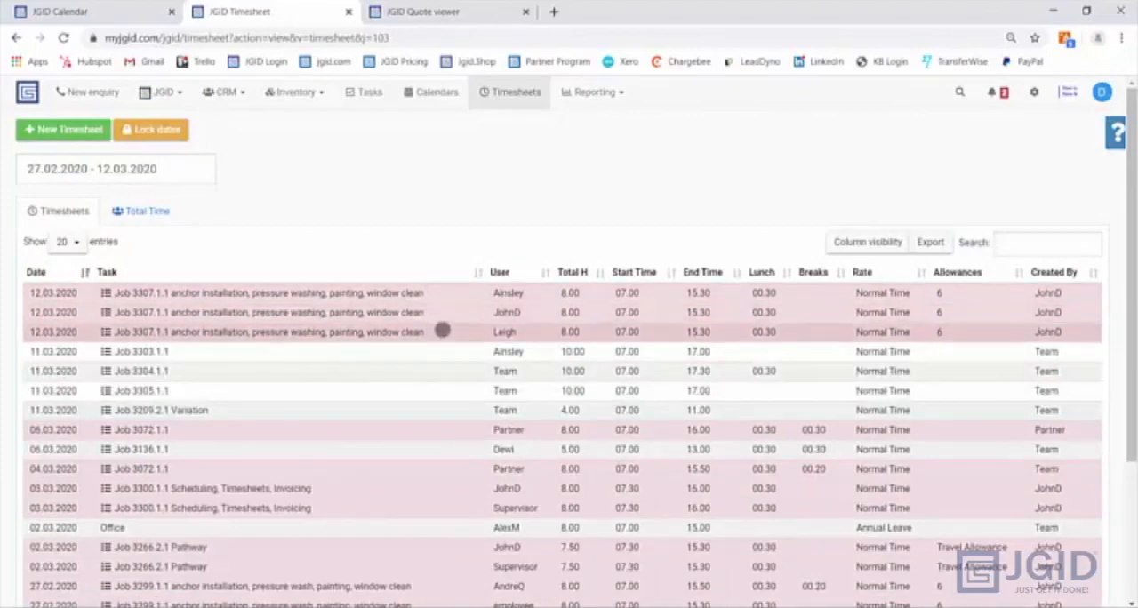
- Compare the start and end times with the clock-in and clock-out records in the second 12.03.2020 timesheet entry, and view its clock-in location
{"action": "left_click", "coordinate": [464, 311]}
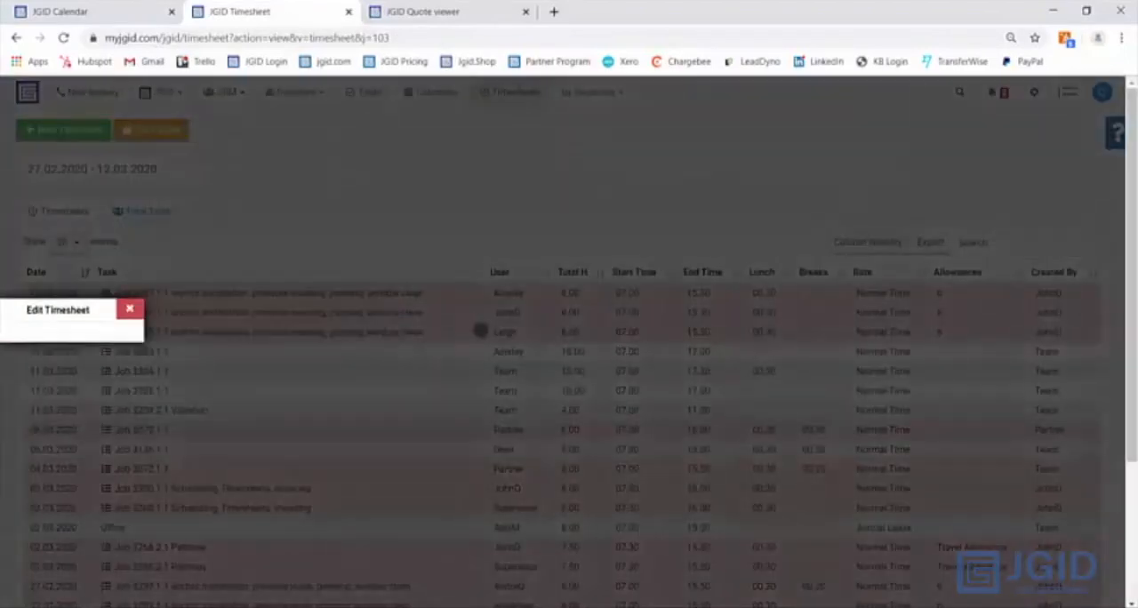
{"action": "left_click_drag", "start_coordinate": [552, 402], "coordinate": [588, 401]}
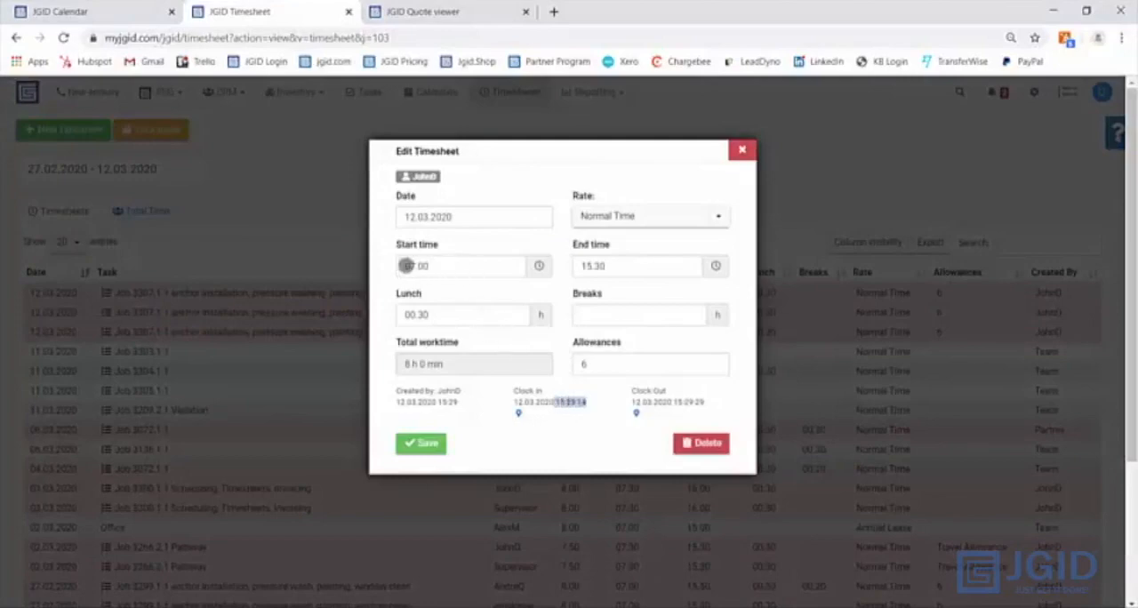
{"action": "left_click", "coordinate": [611, 266]}
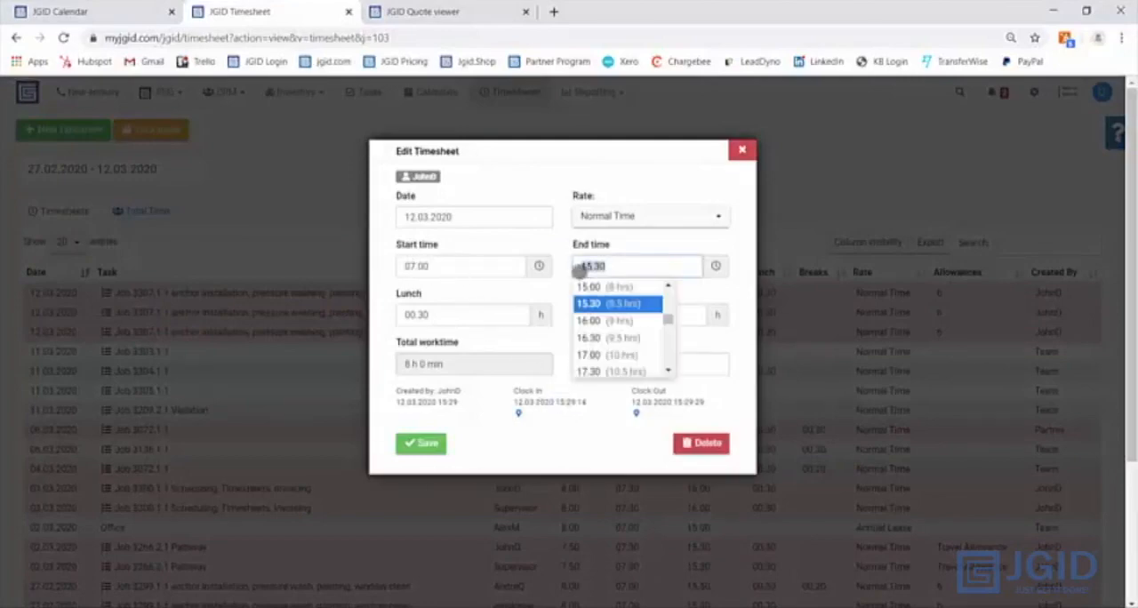
{"action": "left_click_drag", "start_coordinate": [703, 401], "coordinate": [683, 403]}
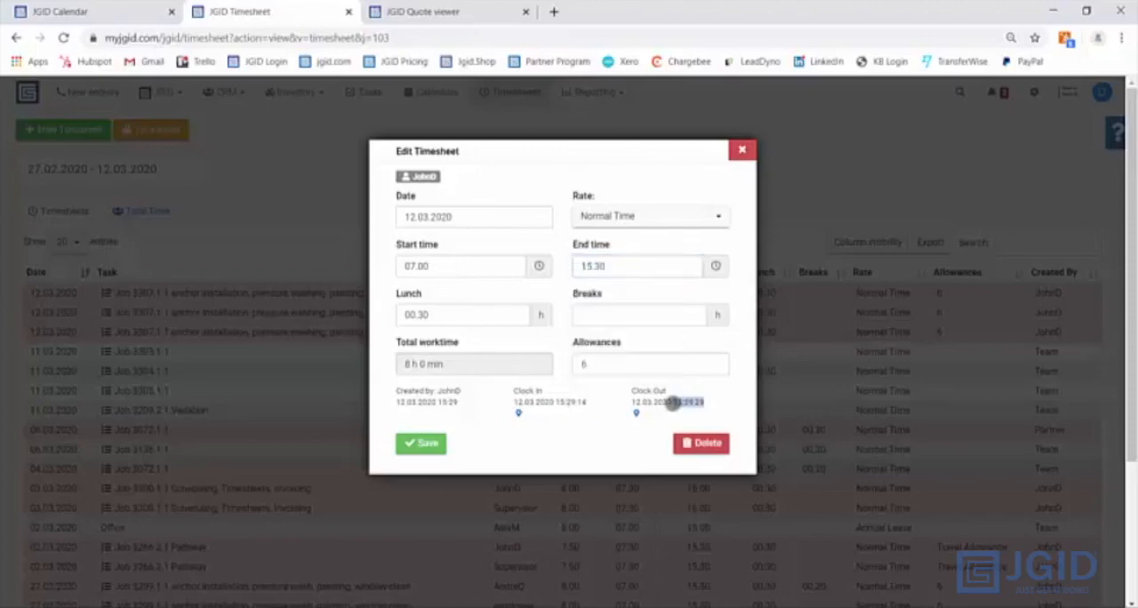
{"action": "left_click", "coordinate": [552, 405]}
{"action": "left_click", "coordinate": [520, 412]}
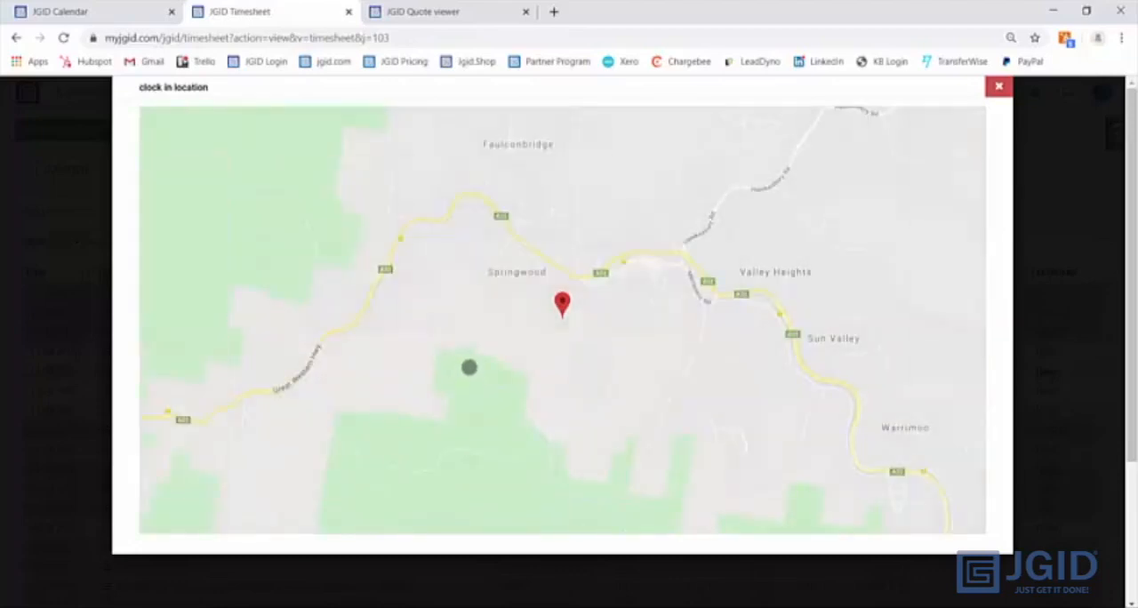
{"action": "key", "text": "Escape"}
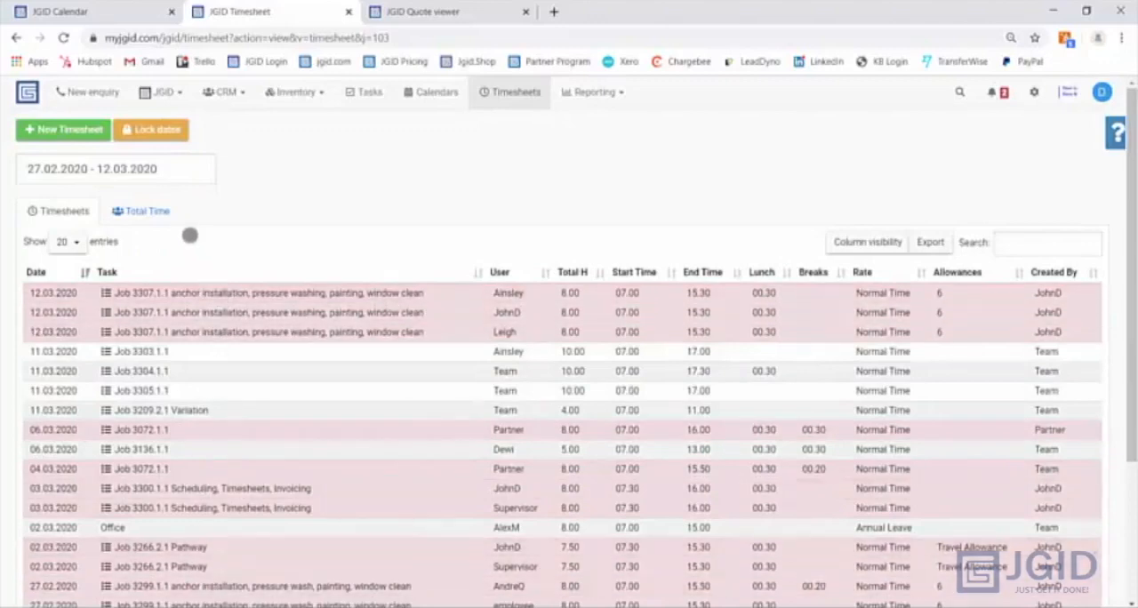
- Review the total time per staff member, examining the first employee's Normal Time hours
{"action": "left_click", "coordinate": [142, 210]}
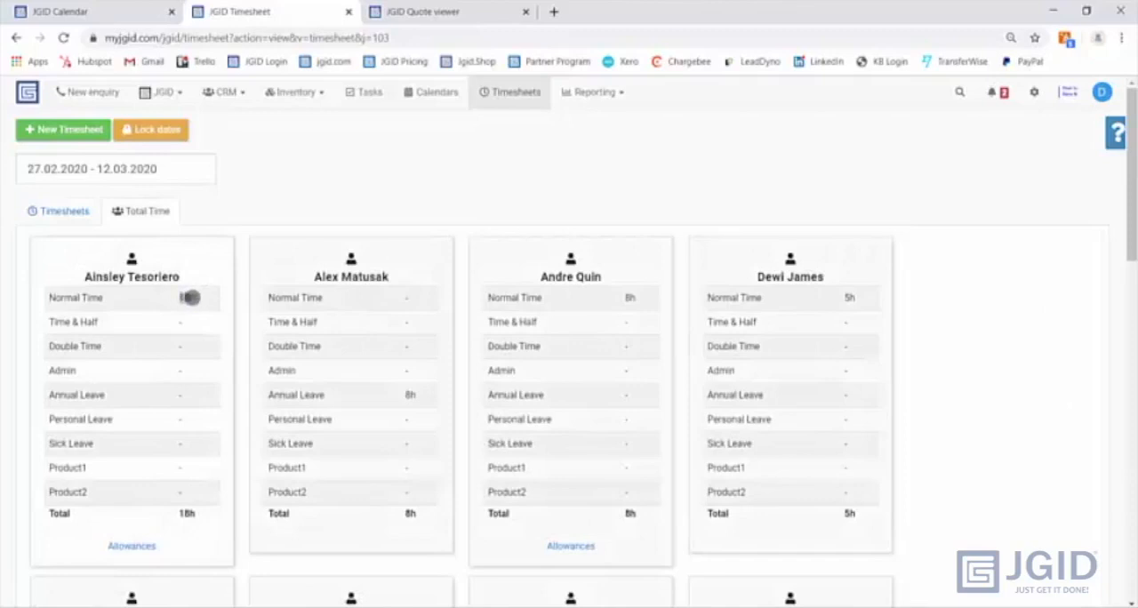
{"action": "double_click", "coordinate": [188, 298]}
- Lock the timesheet dates until 11.03.2020
{"action": "left_click", "coordinate": [147, 131]}
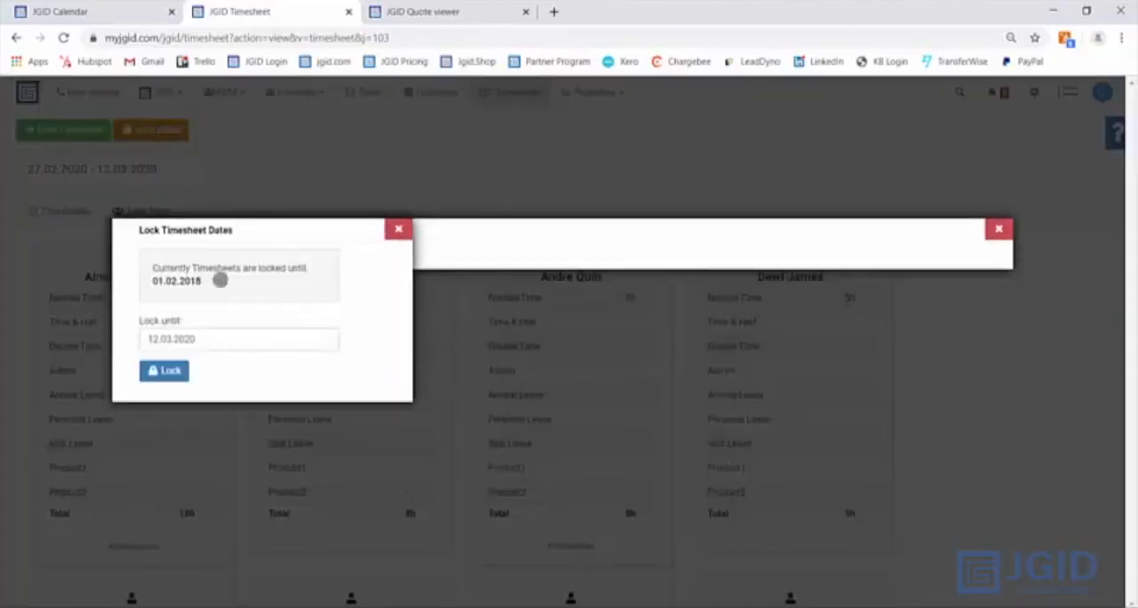
{"action": "left_click", "coordinate": [206, 342]}
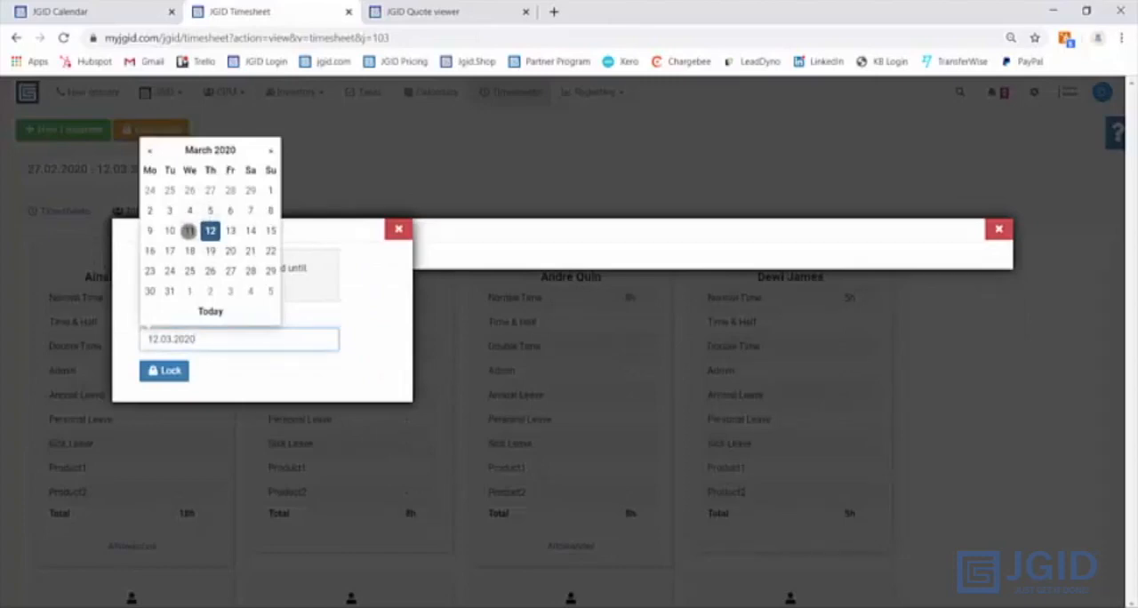
{"action": "left_click", "coordinate": [189, 231]}
{"action": "left_click", "coordinate": [165, 371]}
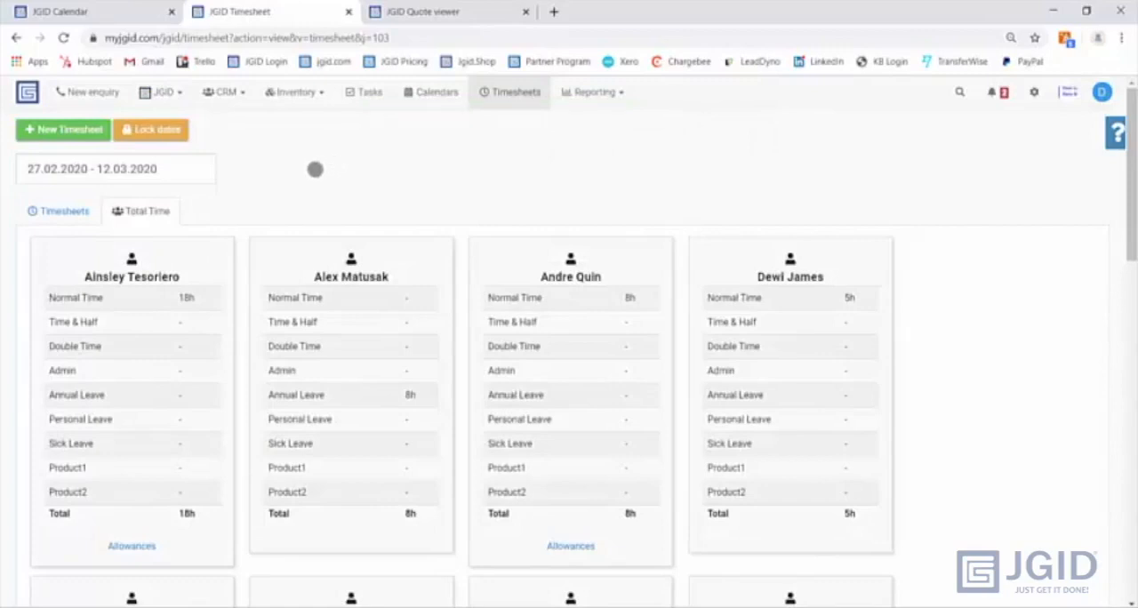
- Verify the current timesheet lock date without changing it
{"action": "left_click", "coordinate": [158, 132]}
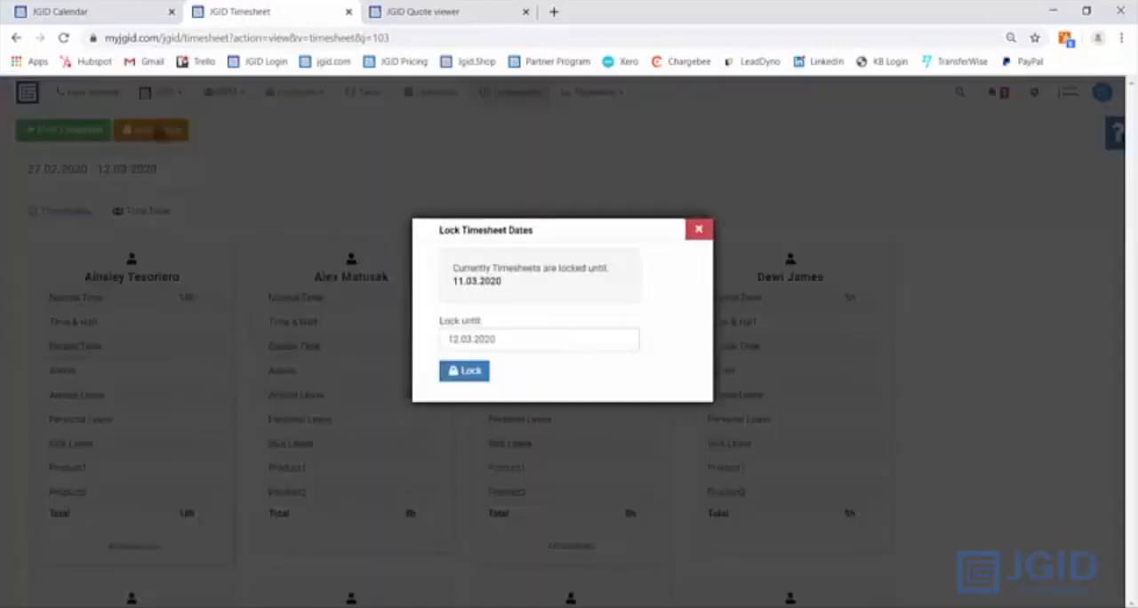
{"action": "left_click_drag", "start_coordinate": [451, 281], "coordinate": [505, 281]}
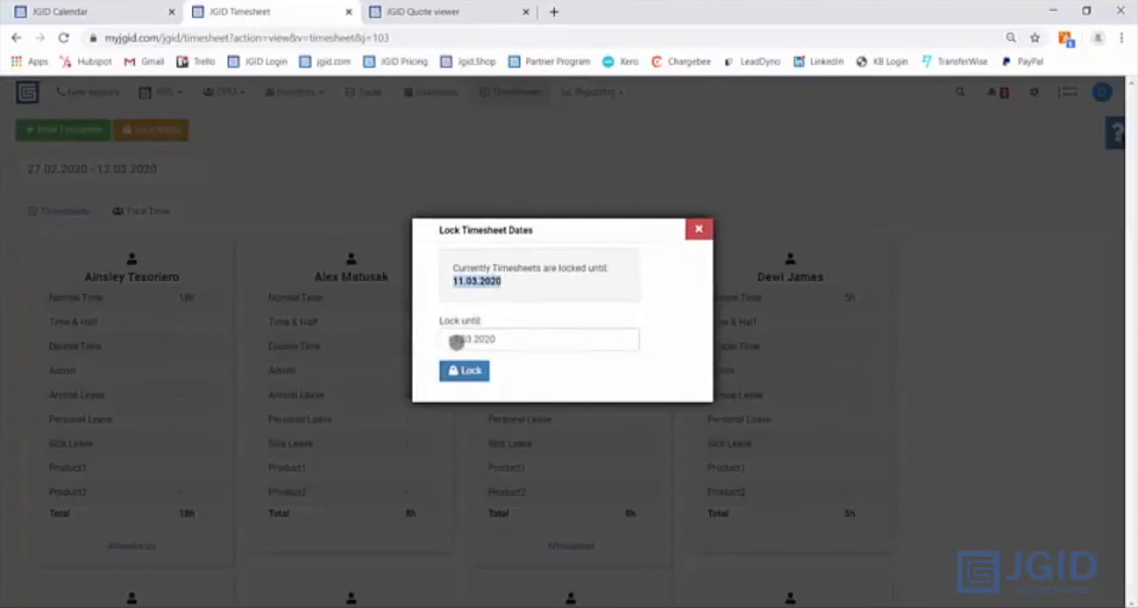
{"action": "left_click", "coordinate": [698, 228]}
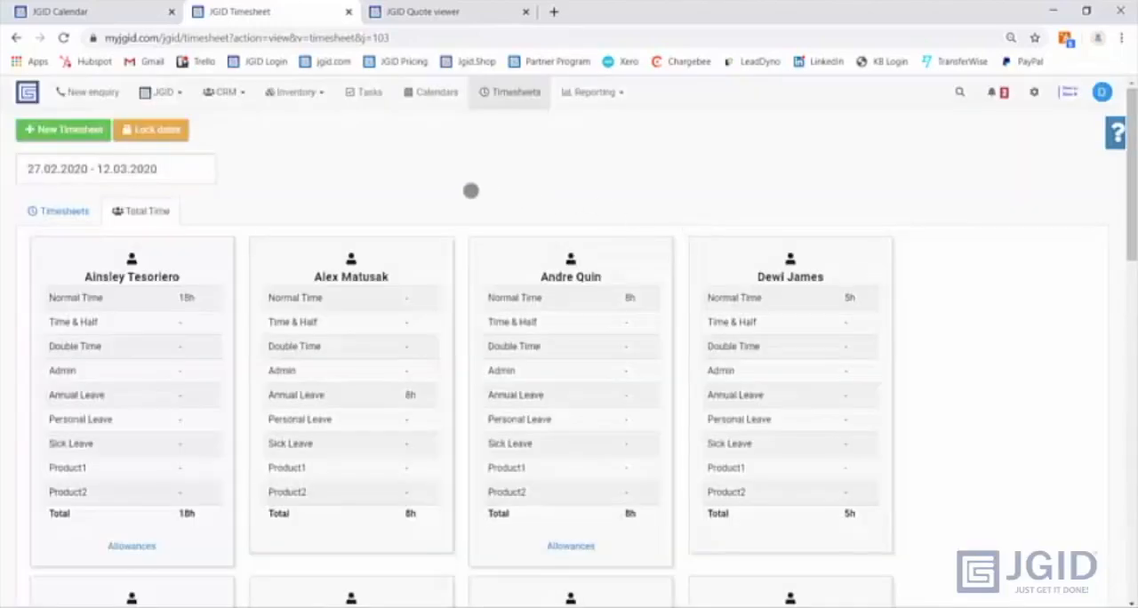
- Open the dashboard and review its reminders for tasks, registers, qualifications, and skills and training
{"action": "left_click", "coordinate": [27, 91]}
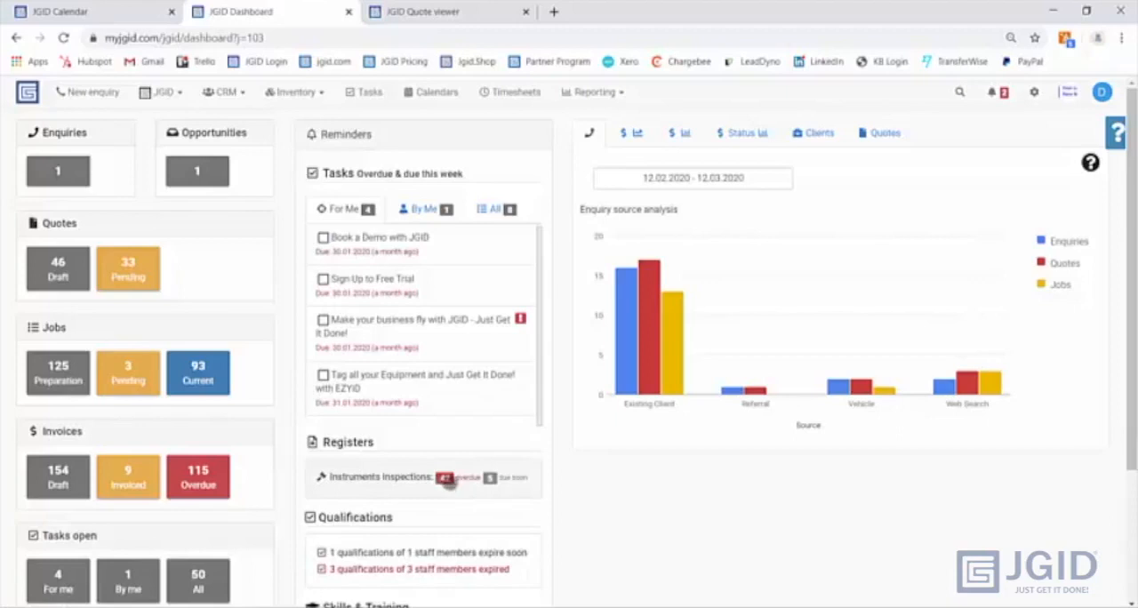
{"action": "scroll", "coordinate": [500, 474], "scroll_direction": "down", "scroll_amount": 1}
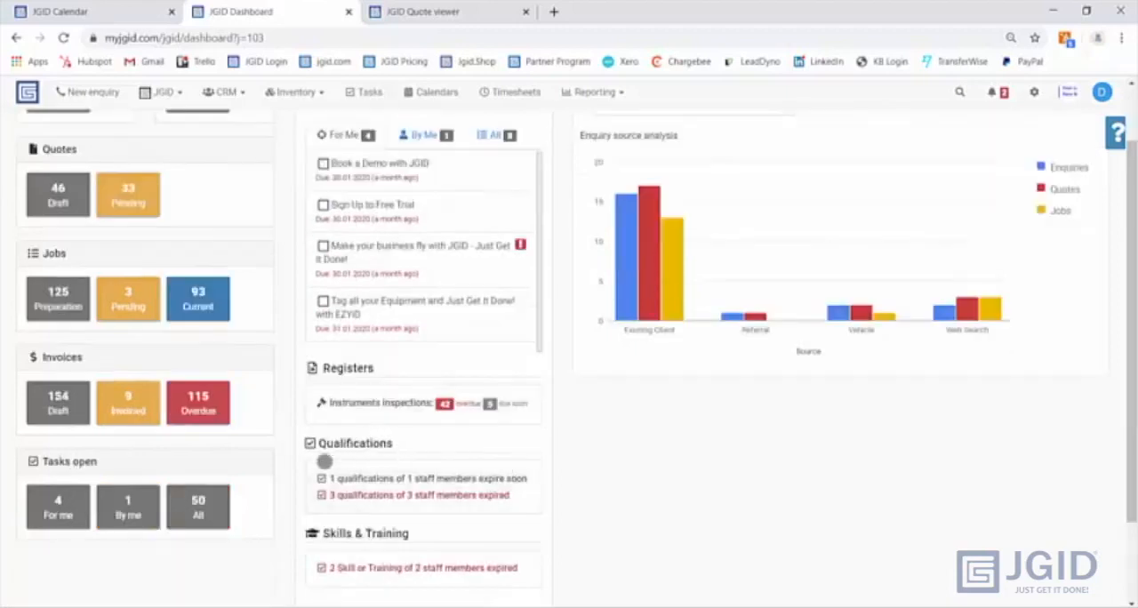
{"action": "scroll", "coordinate": [382, 452], "scroll_direction": "up", "scroll_amount": 1}
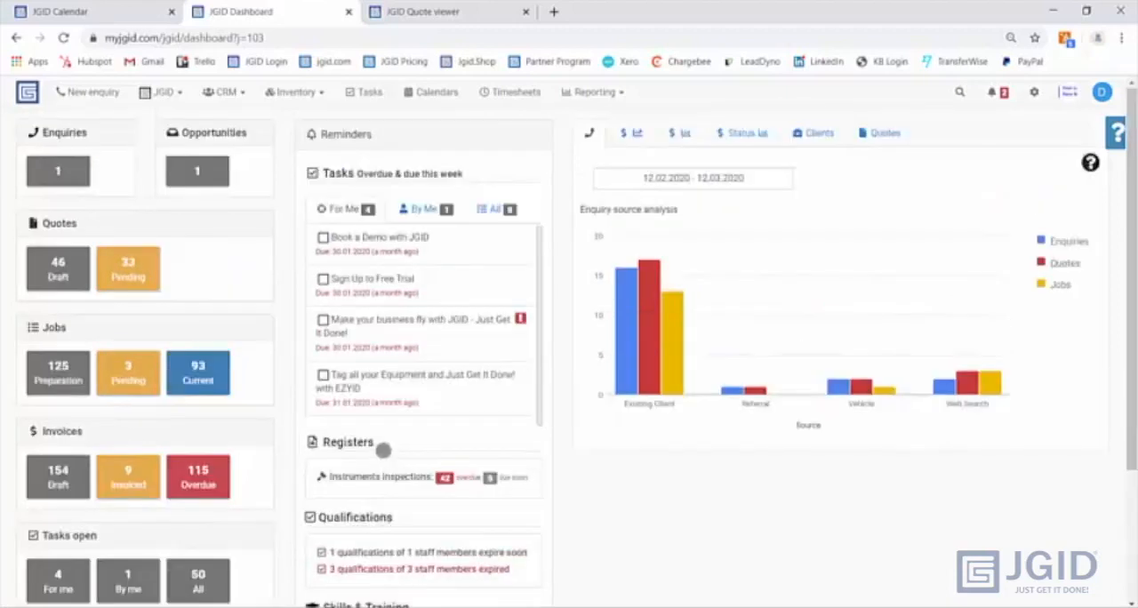